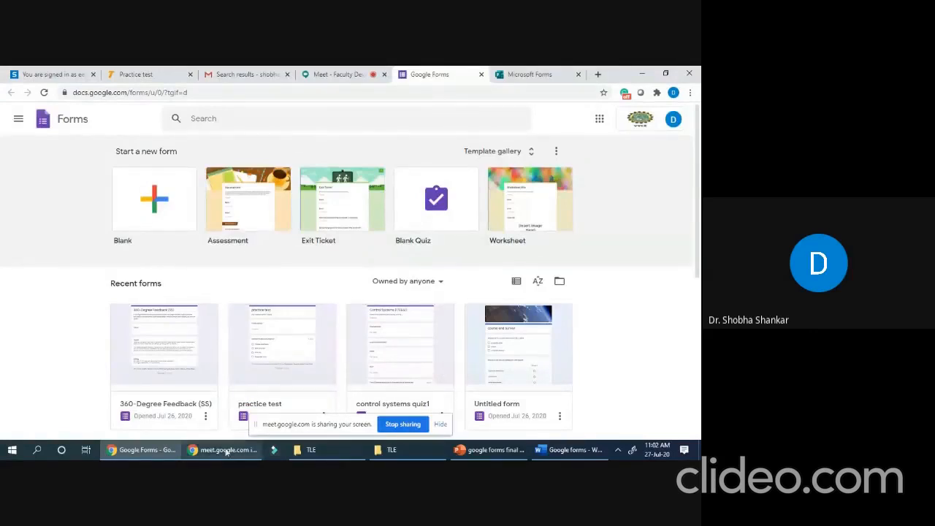
- Open Google Forms from the Google apps grid in a new browser tab
{"action": "mouse_move", "coordinate": [503, 443]}
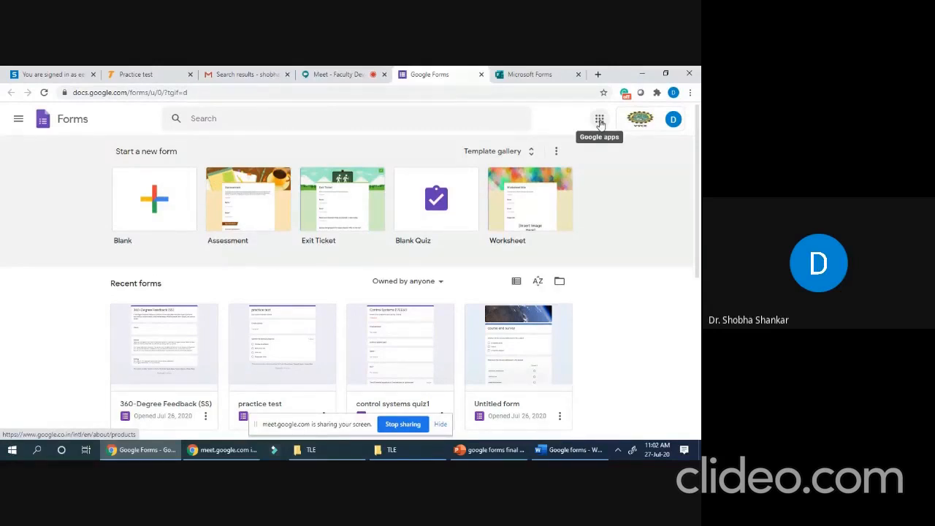
{"action": "left_click", "coordinate": [600, 120]}
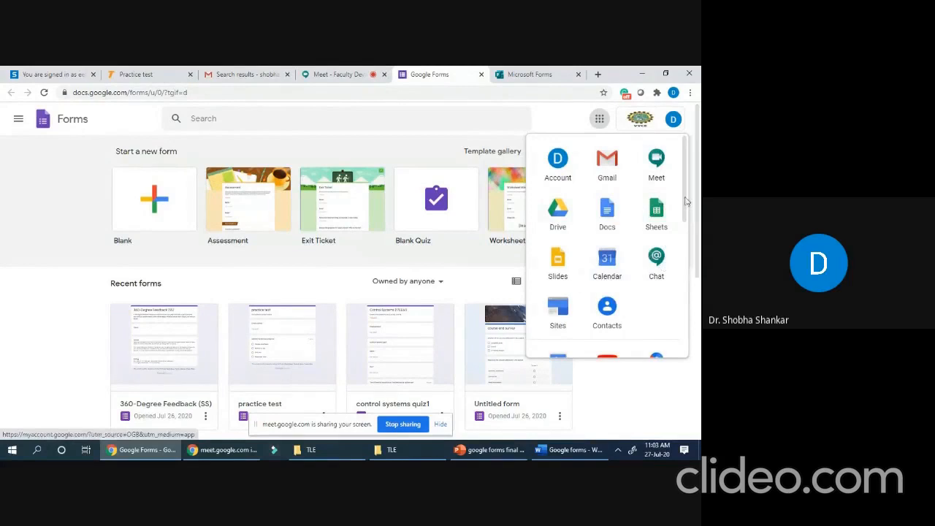
{"action": "left_click_drag", "start_coordinate": [685, 205], "coordinate": [699, 290]}
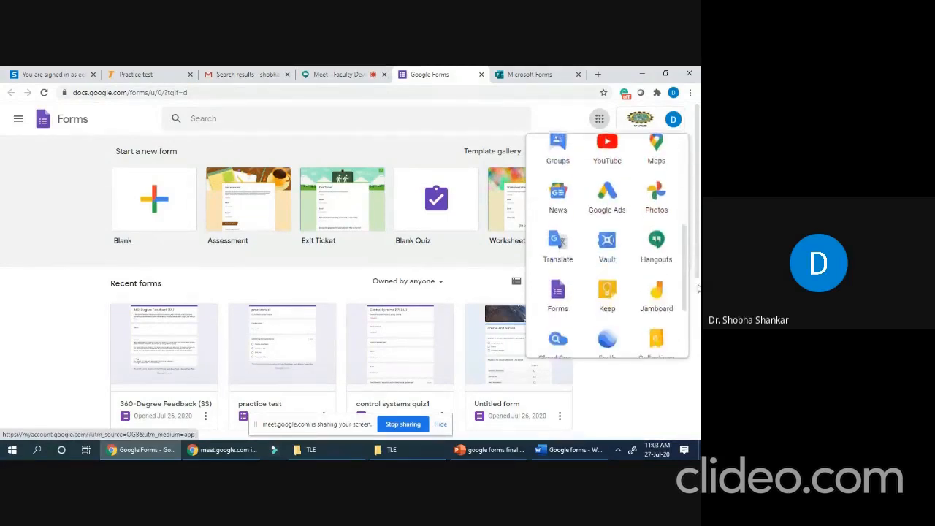
{"action": "left_click", "coordinate": [558, 291]}
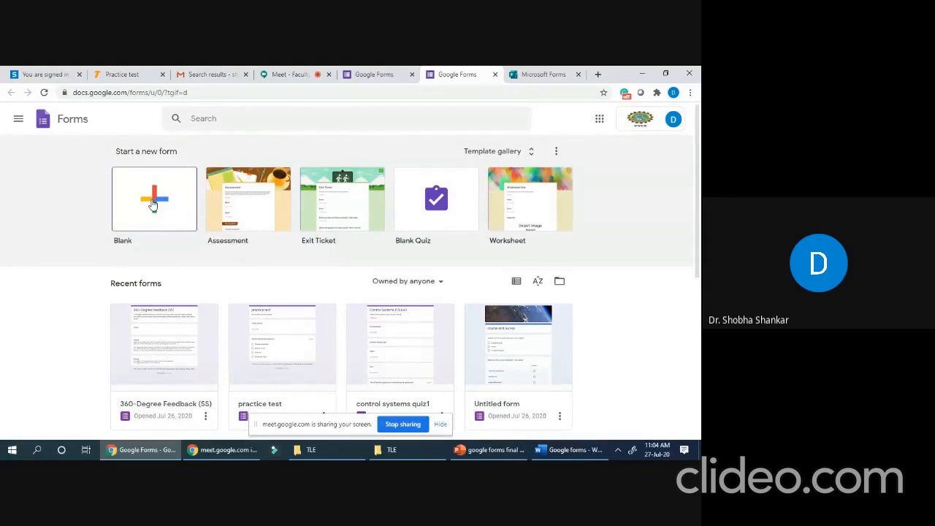
- Choose the Blank template under Start a new form
{"action": "left_click", "coordinate": [153, 204]}
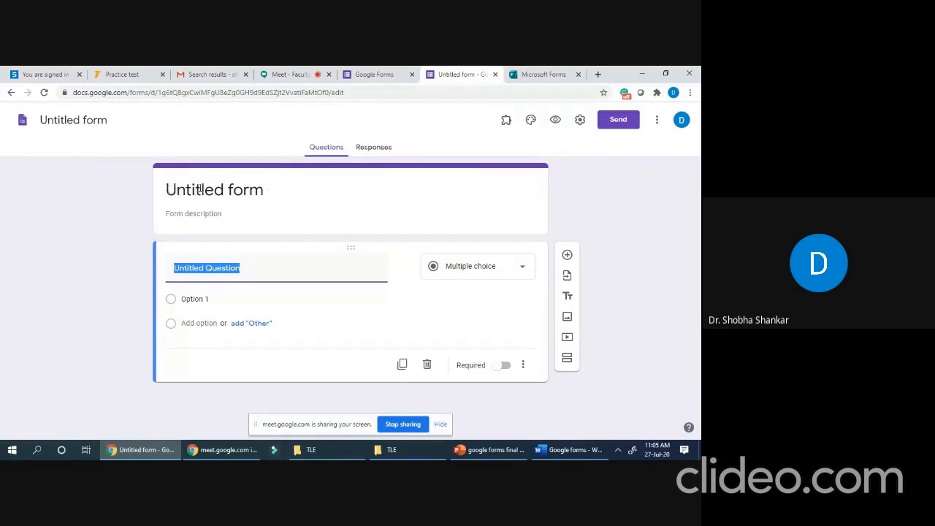
- Title the form 'practice test' and give it the description 'form for use of google form'
{"action": "left_click", "coordinate": [200, 189]}
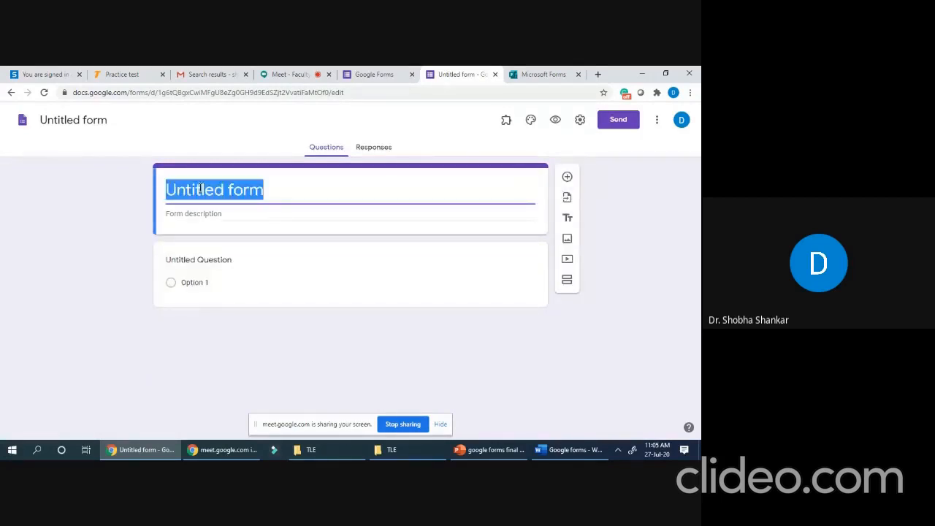
{"action": "type", "text": "practice test"}
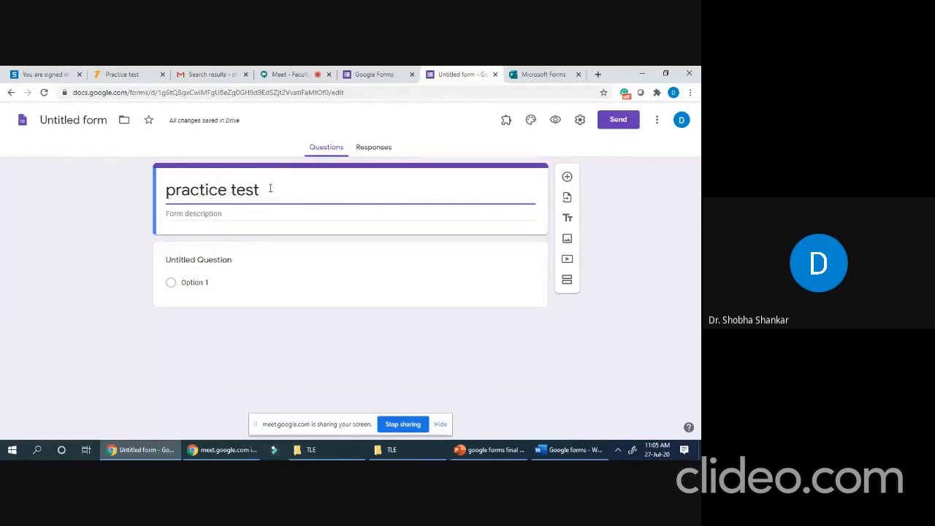
{"action": "left_click", "coordinate": [187, 214]}
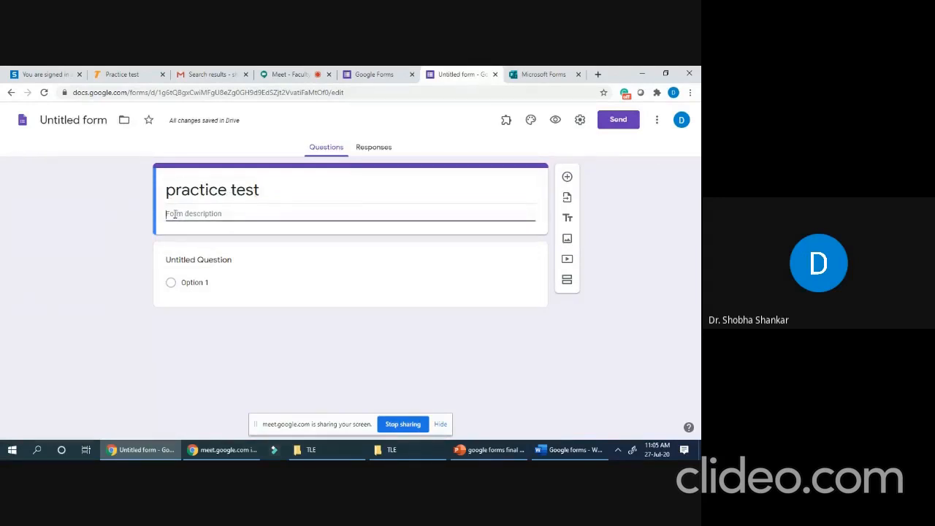
{"action": "type", "text": "form"}
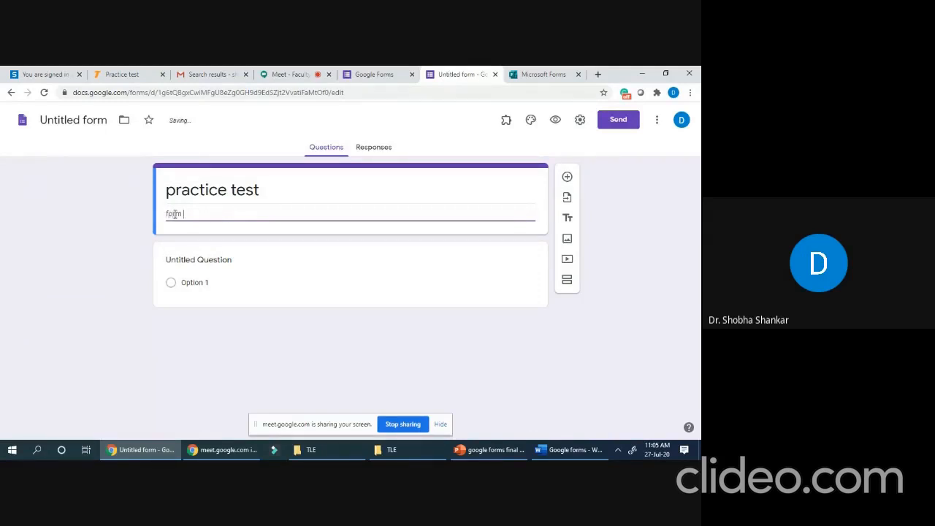
{"action": "type", "text": " for use of google form"}
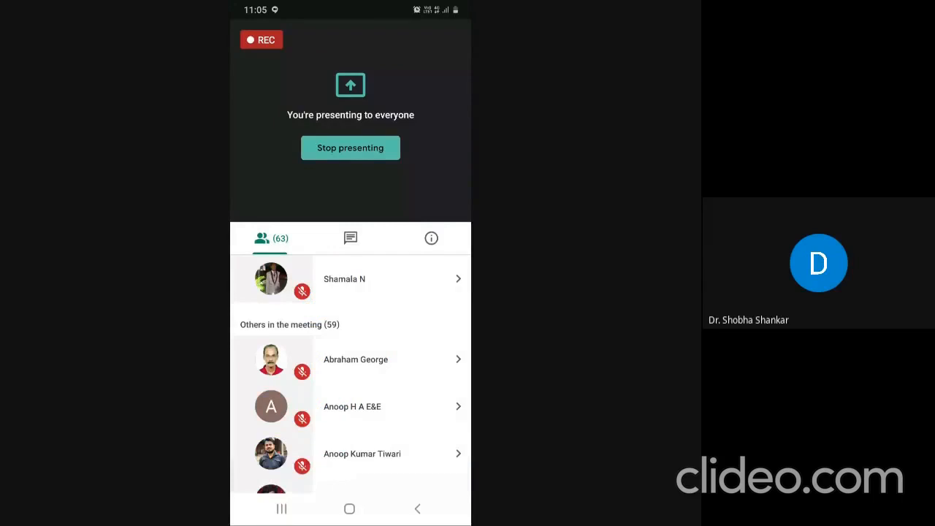
- Scroll up and down the Meet People list, then pull down the phone's notification panel
{"action": "scroll", "coordinate": [351, 373], "scroll_direction": "down", "scroll_amount": 4}
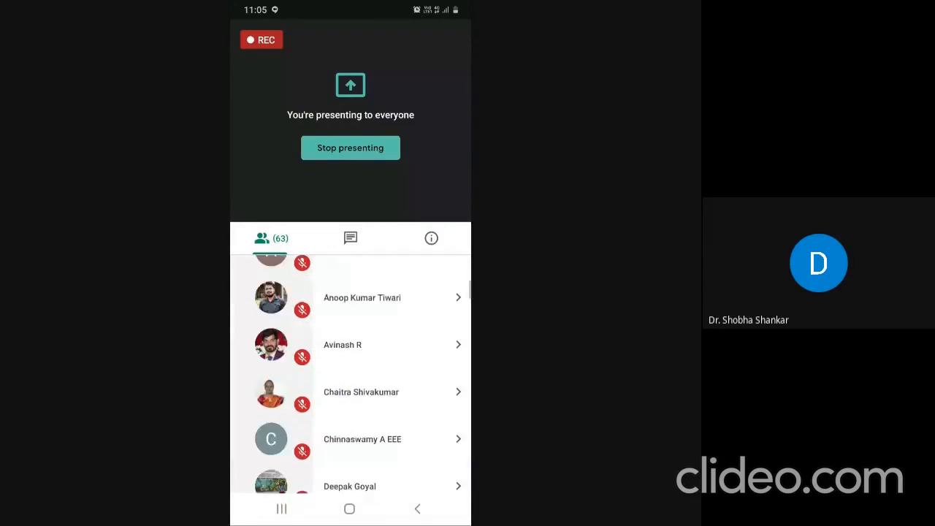
{"action": "scroll", "coordinate": [350, 373], "scroll_direction": "up", "scroll_amount": 5}
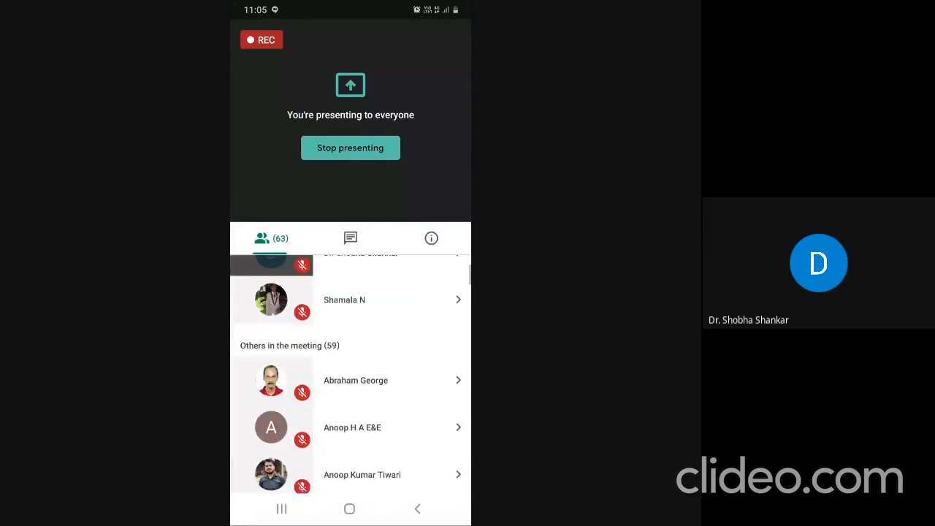
{"action": "scroll", "coordinate": [351, 376], "scroll_direction": "up", "scroll_amount": 1}
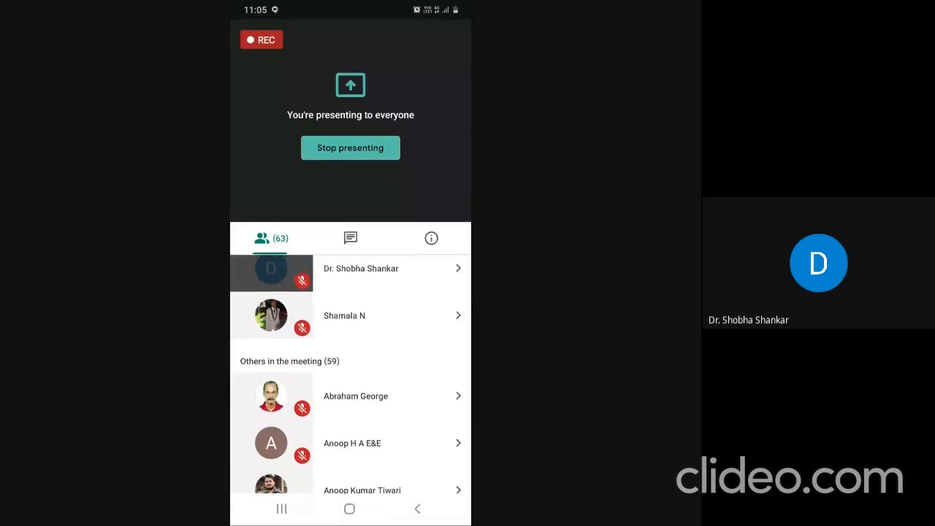
{"action": "scroll", "coordinate": [350, 373], "scroll_direction": "up", "scroll_amount": 2}
{"action": "scroll", "coordinate": [351, 372], "scroll_direction": "up", "scroll_amount": 1}
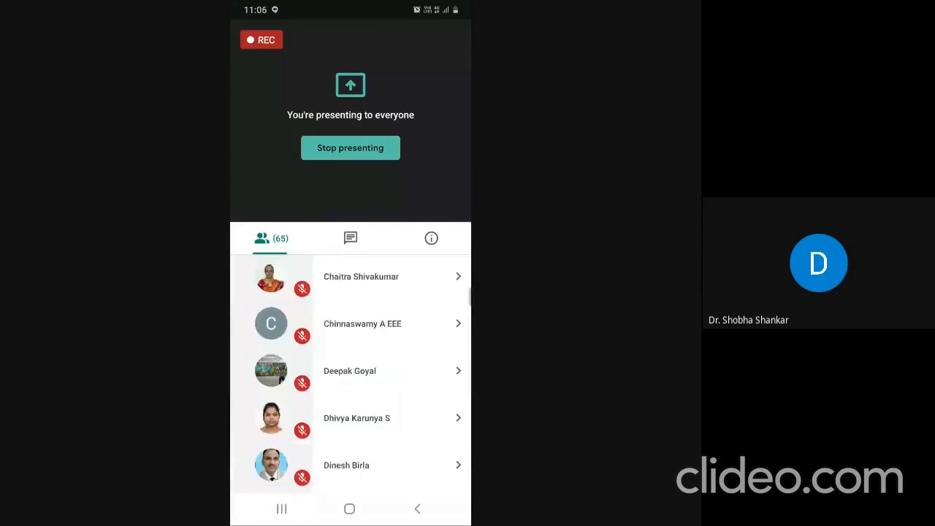
{"action": "scroll", "coordinate": [350, 374], "scroll_direction": "down", "scroll_amount": 1}
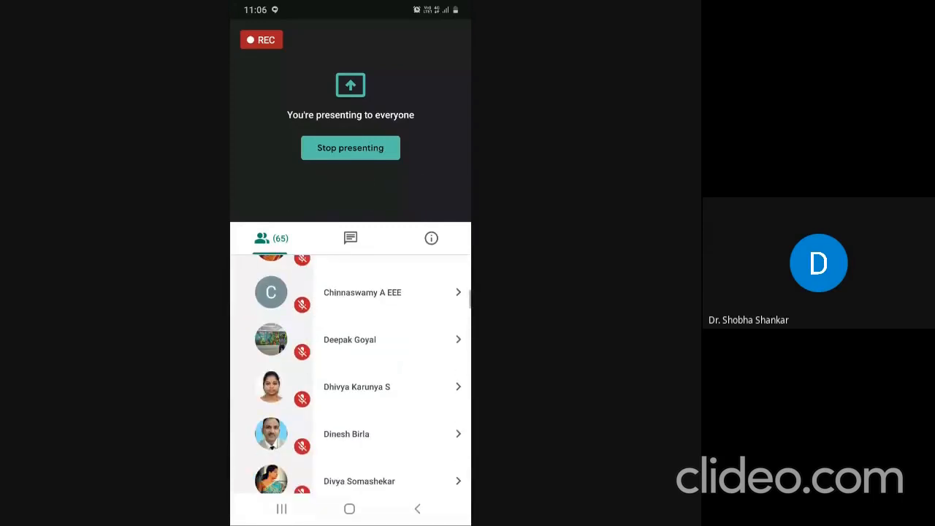
{"action": "scroll", "coordinate": [351, 375], "scroll_direction": "down", "scroll_amount": 3}
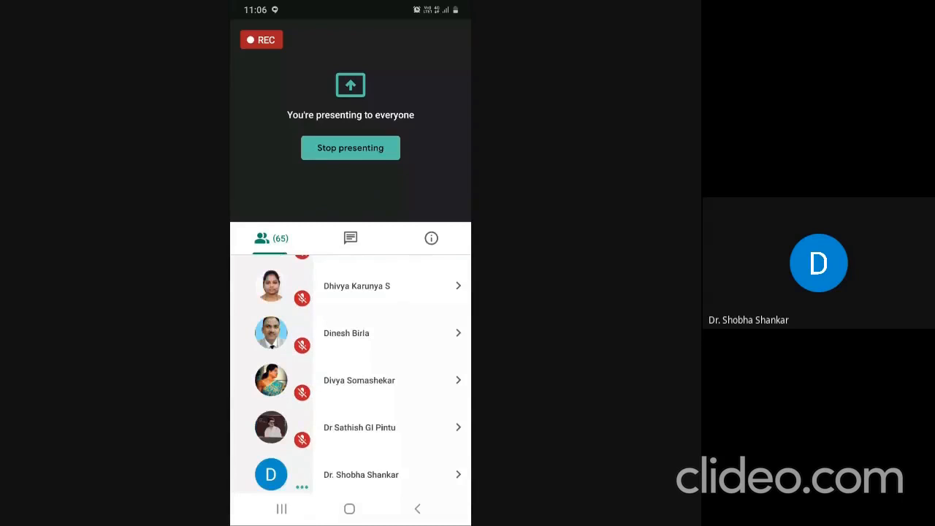
{"action": "scroll", "coordinate": [351, 374], "scroll_direction": "down", "scroll_amount": 5}
{"action": "scroll", "coordinate": [351, 374], "scroll_direction": "down", "scroll_amount": 6}
{"action": "scroll", "coordinate": [350, 374], "scroll_direction": "up", "scroll_amount": 7}
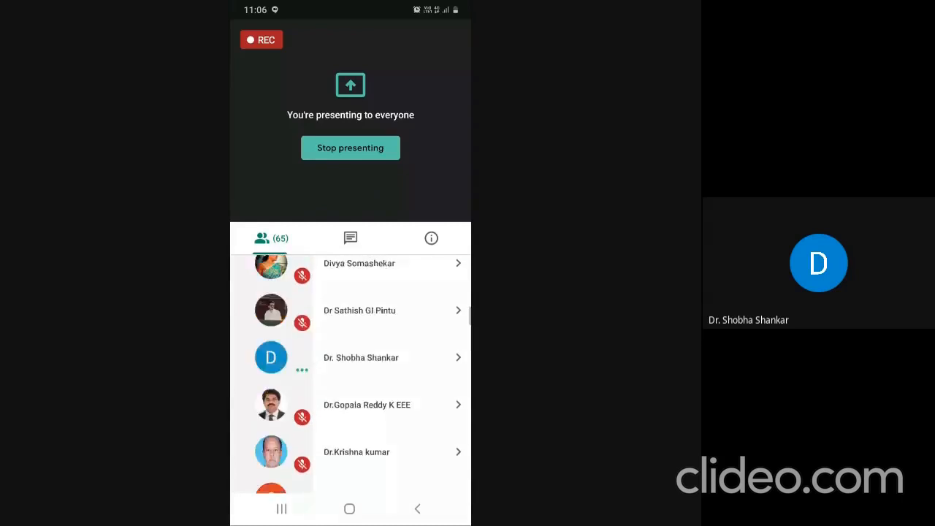
{"action": "scroll", "coordinate": [351, 374], "scroll_direction": "down", "scroll_amount": 11}
{"action": "scroll", "coordinate": [351, 374], "scroll_direction": "up", "scroll_amount": 2}
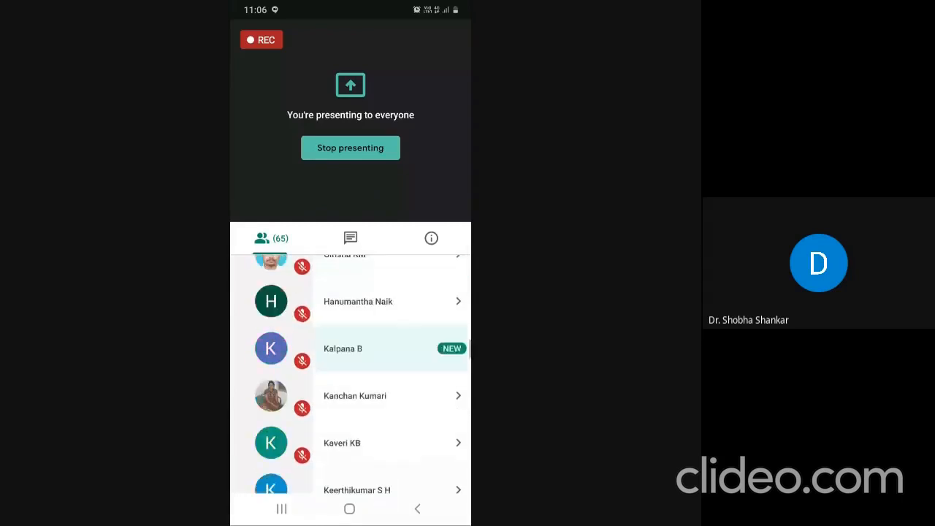
{"action": "scroll", "coordinate": [350, 374], "scroll_direction": "down", "scroll_amount": 4}
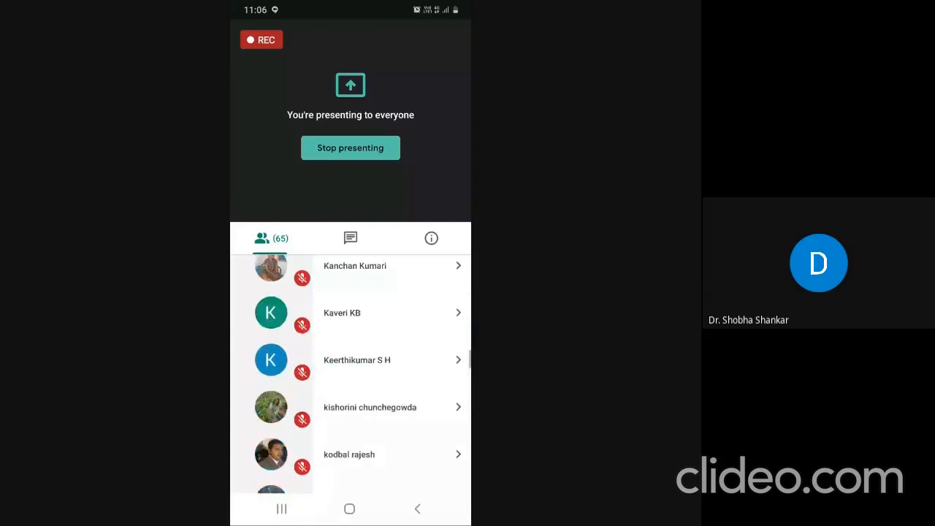
{"action": "scroll", "coordinate": [350, 374], "scroll_direction": "down", "scroll_amount": 7}
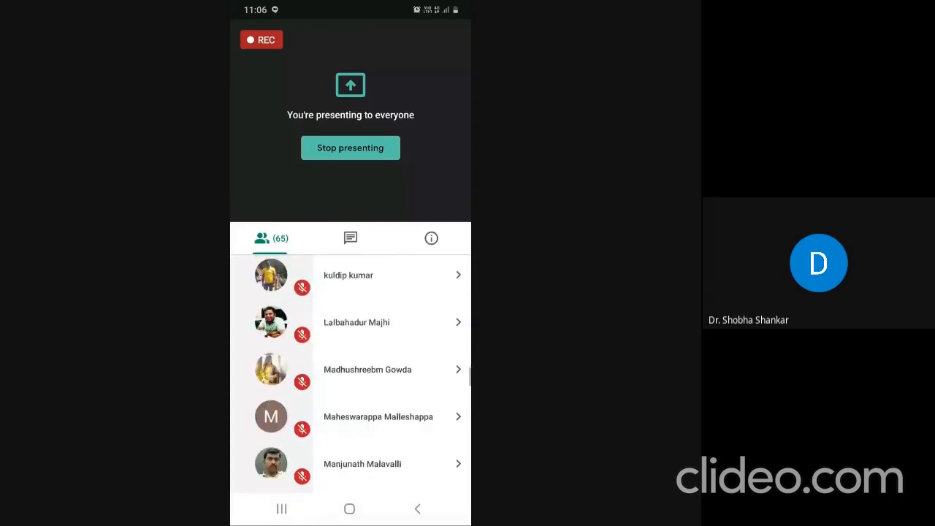
{"action": "scroll", "coordinate": [350, 374], "scroll_direction": "down", "scroll_amount": 7}
{"action": "scroll", "coordinate": [350, 375], "scroll_direction": "down", "scroll_amount": 7}
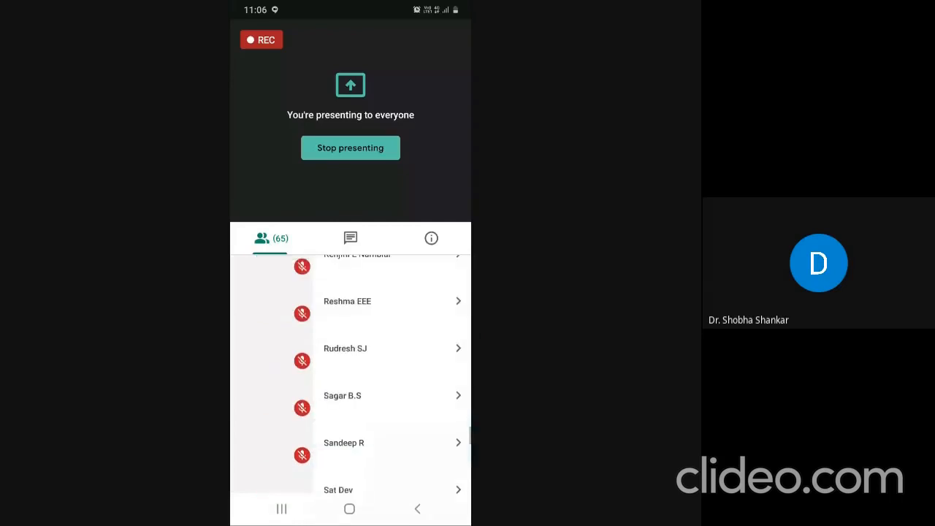
{"action": "scroll", "coordinate": [351, 374], "scroll_direction": "down", "scroll_amount": 5}
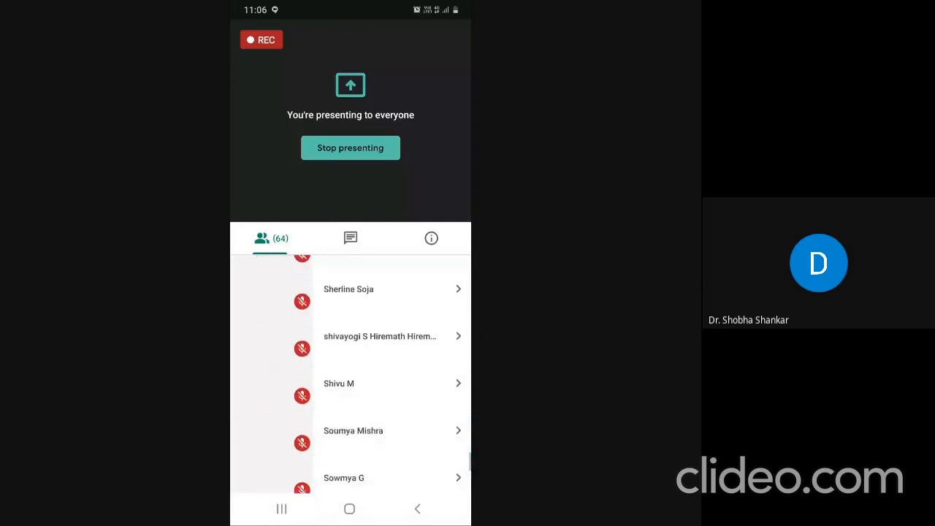
{"action": "scroll", "coordinate": [350, 374], "scroll_direction": "down", "scroll_amount": 4}
{"action": "scroll", "coordinate": [351, 374], "scroll_direction": "up", "scroll_amount": 20}
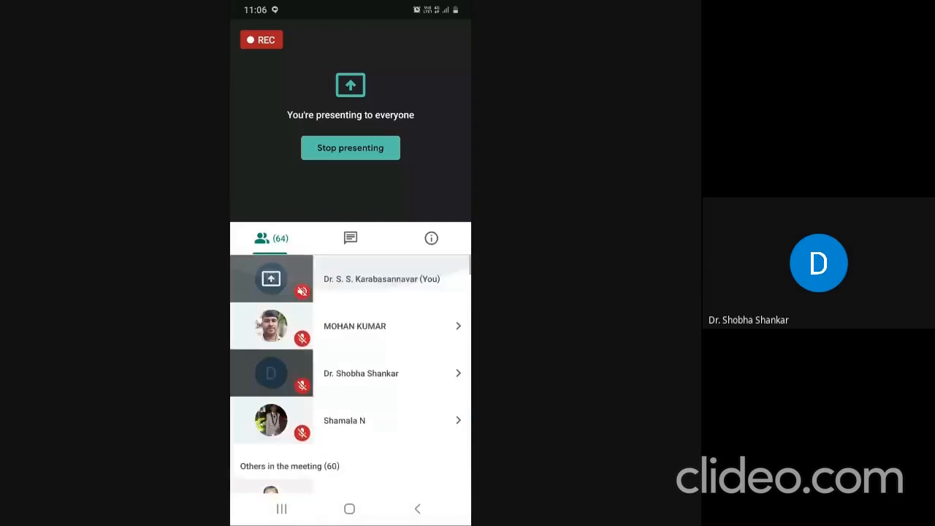
{"action": "left_click_drag", "start_coordinate": [351, 6], "coordinate": [351, 307]}
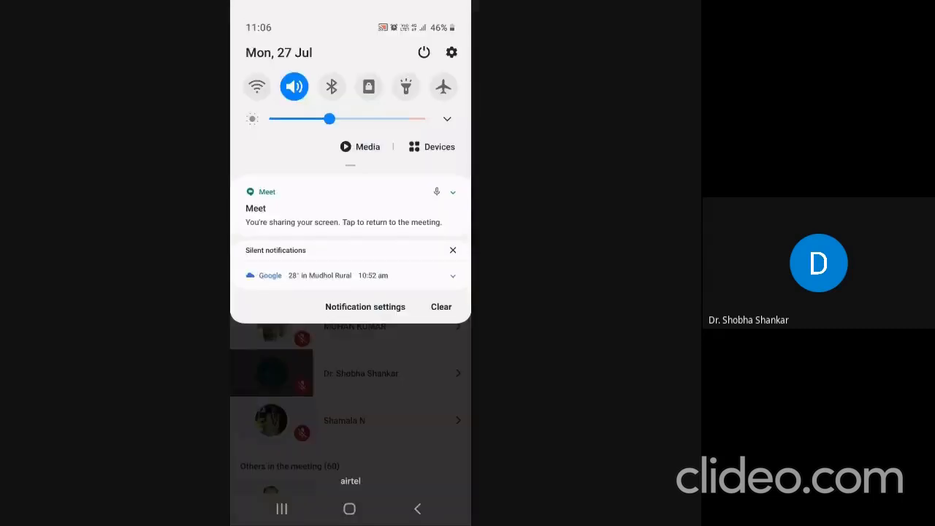
- Close the notification panel and look through the Chat, meeting details and People tabs
{"action": "left_click_drag", "start_coordinate": [351, 438], "coordinate": [350, 146]}
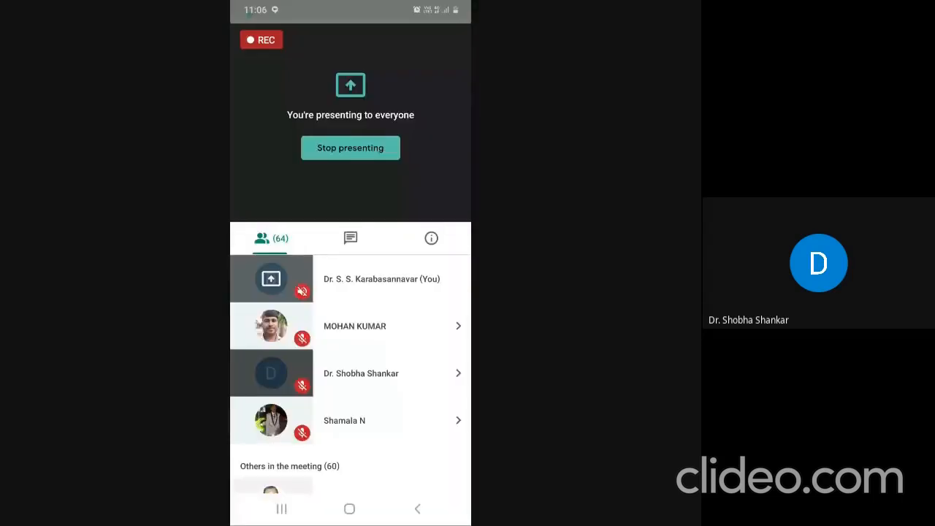
{"action": "left_click", "coordinate": [351, 238]}
{"action": "left_click", "coordinate": [431, 238]}
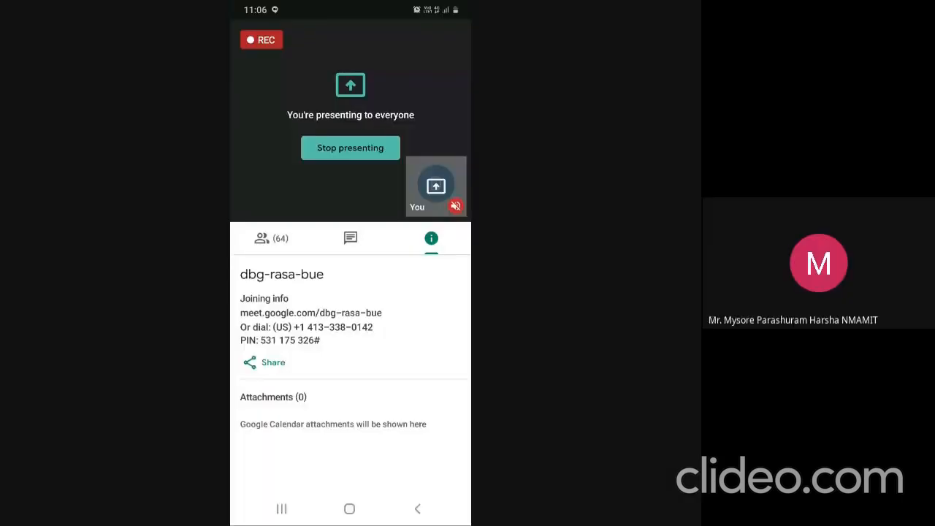
{"action": "left_click", "coordinate": [271, 238]}
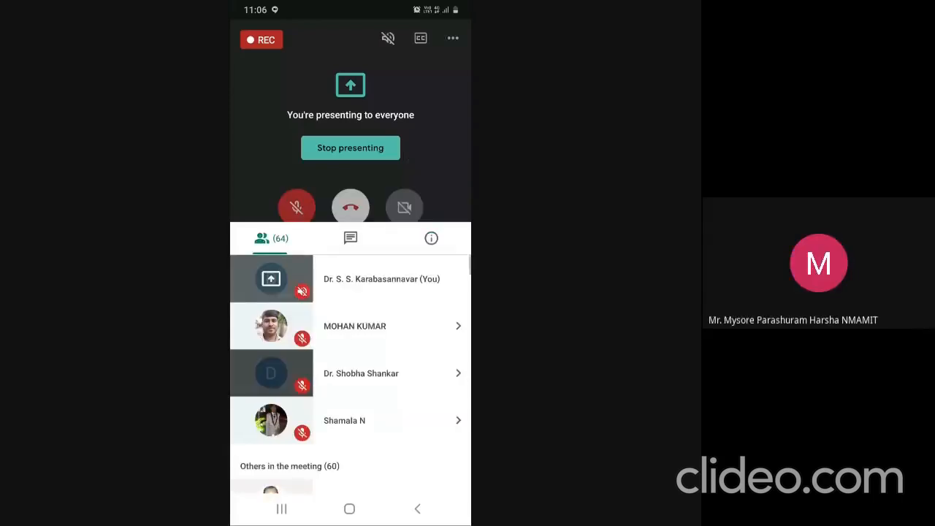
- Unmute the phone's microphone and bring up the meeting chat messages
{"action": "left_click", "coordinate": [405, 197]}
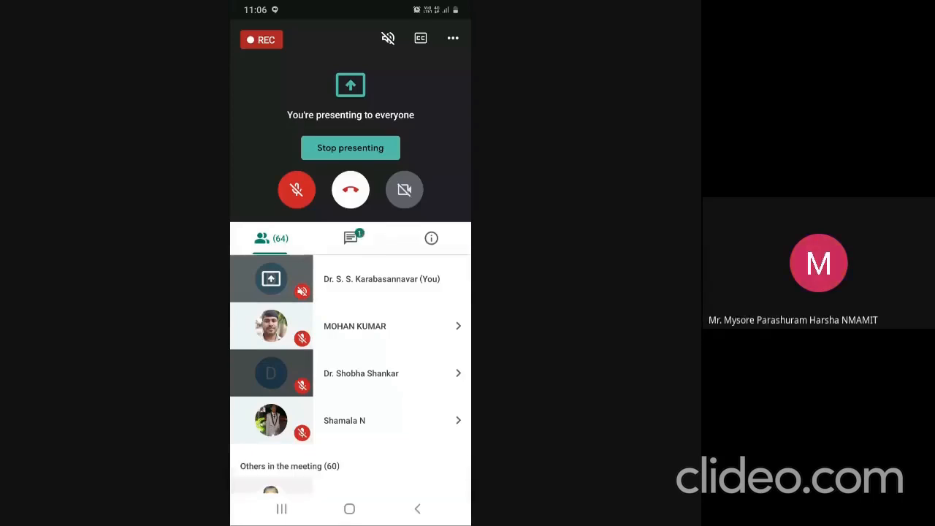
{"action": "left_click", "coordinate": [297, 190]}
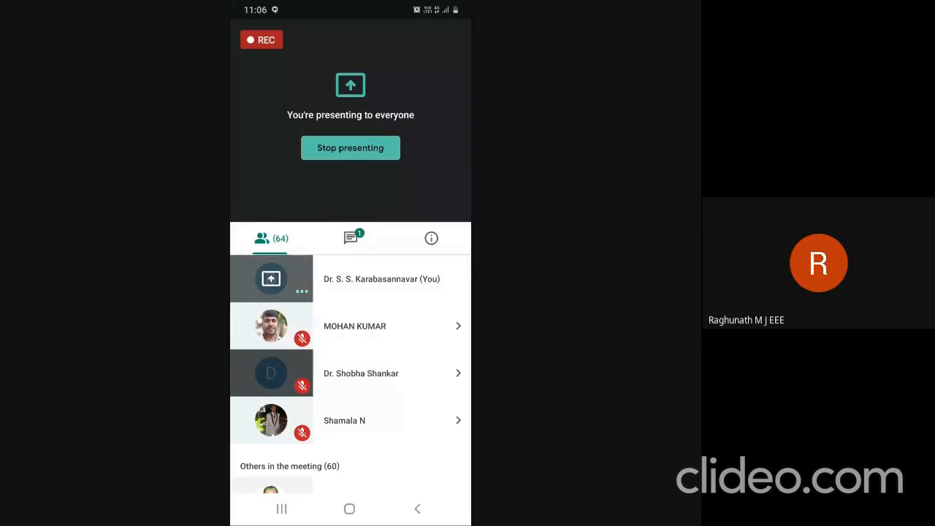
{"action": "left_click", "coordinate": [351, 189]}
{"action": "left_click", "coordinate": [350, 238]}
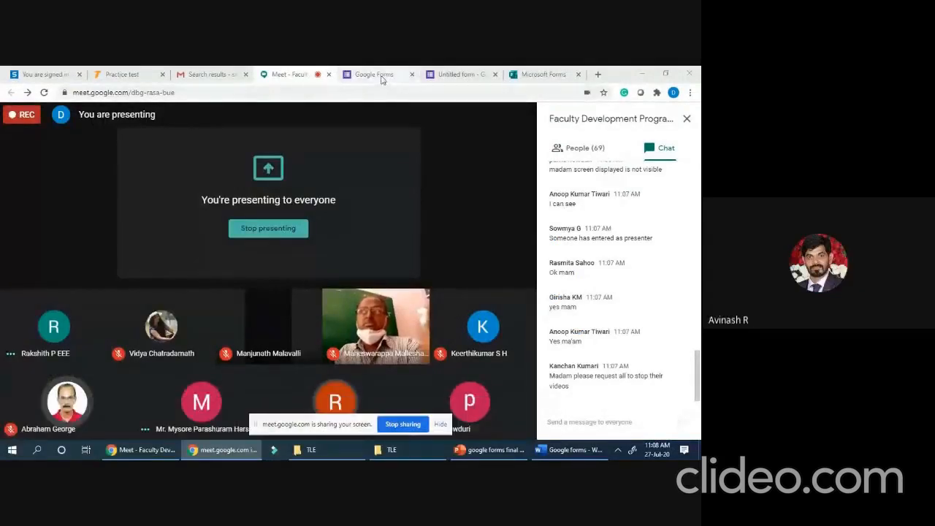
- Switch to the browser tab holding the 'practice test' form
{"action": "left_click", "coordinate": [454, 75]}
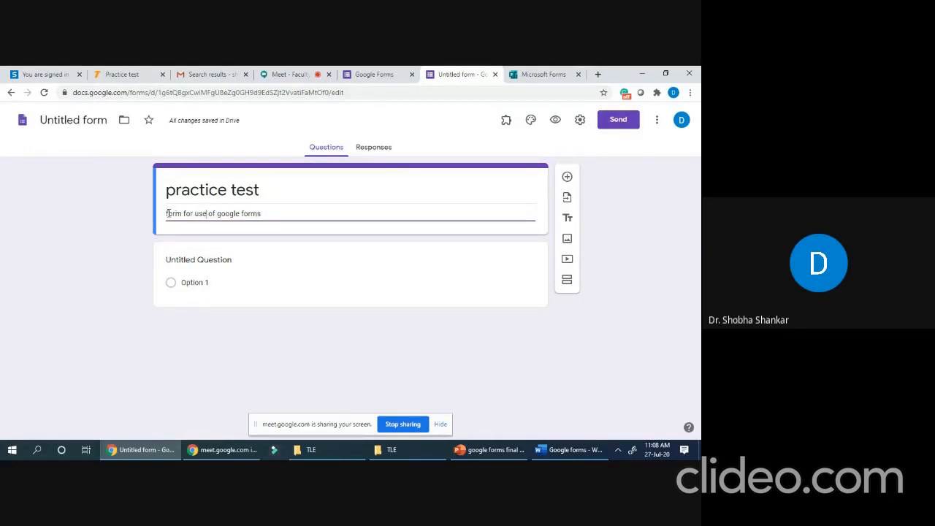
- Remove 'form for ' from the start of the form description
{"action": "mouse_move", "coordinate": [176, 211]}
{"action": "left_mouse_down"}
{"action": "mouse_move", "coordinate": [214, 213]}
{"action": "mouse_move", "coordinate": [194, 213]}
{"action": "left_mouse_up"}
{"action": "type", "text": "f"}
{"action": "key", "text": "BackSpace"}
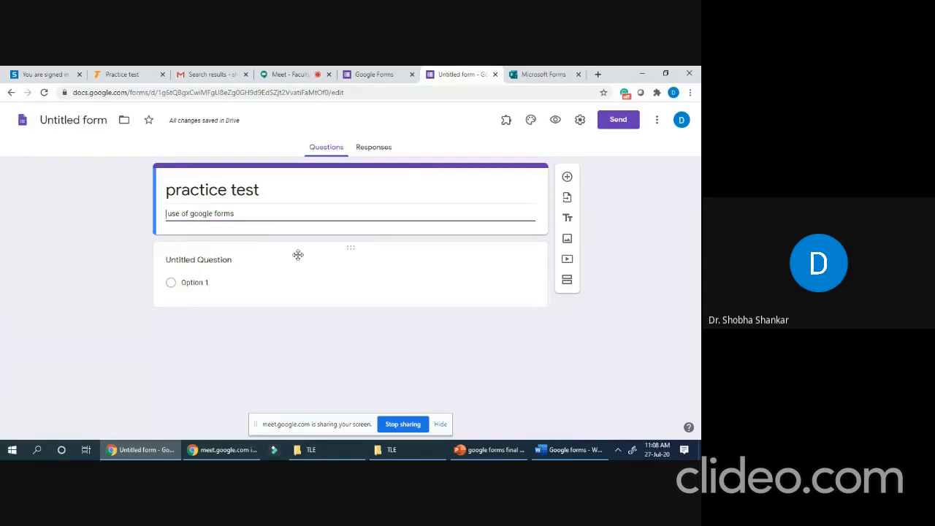
- Select the first untitled question and show its question-type dropdown
{"action": "left_click", "coordinate": [197, 261]}
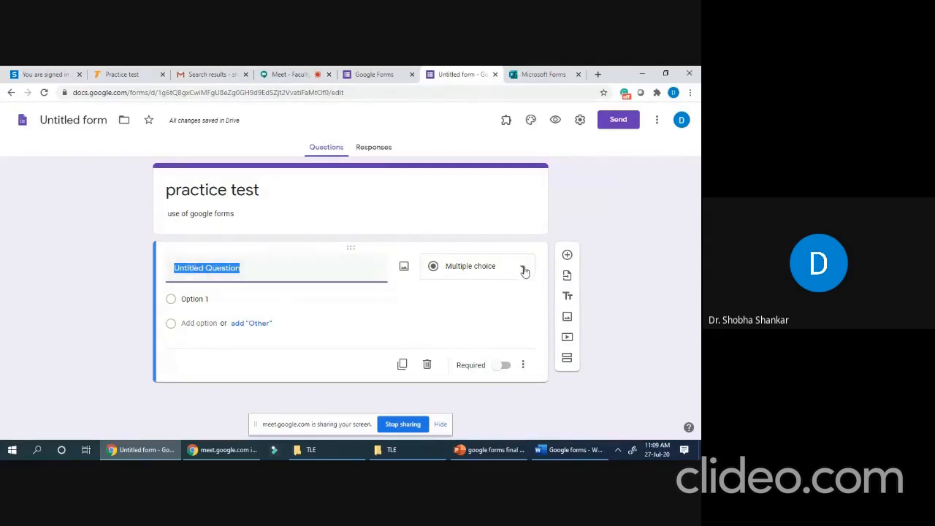
{"action": "left_click", "coordinate": [523, 271]}
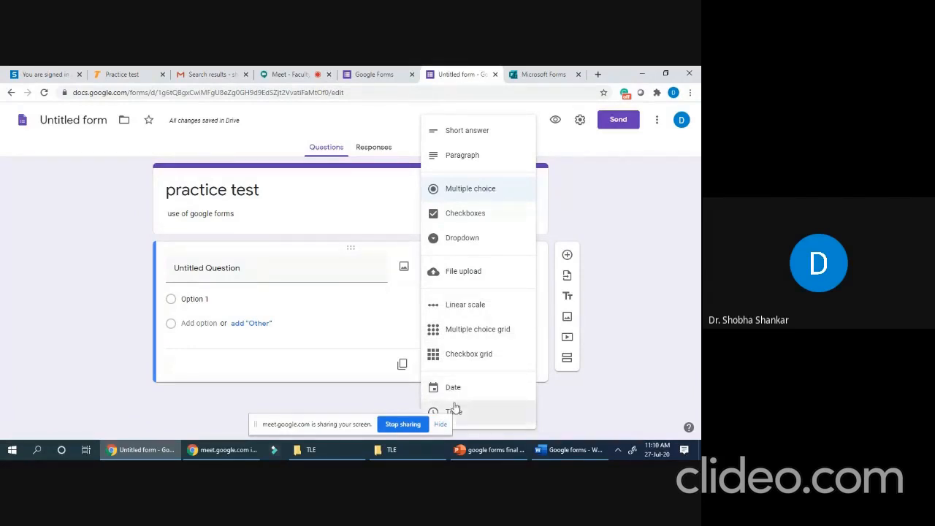
- Make the first question a required Short answer titled 'Name of the student'
{"action": "left_click", "coordinate": [446, 136]}
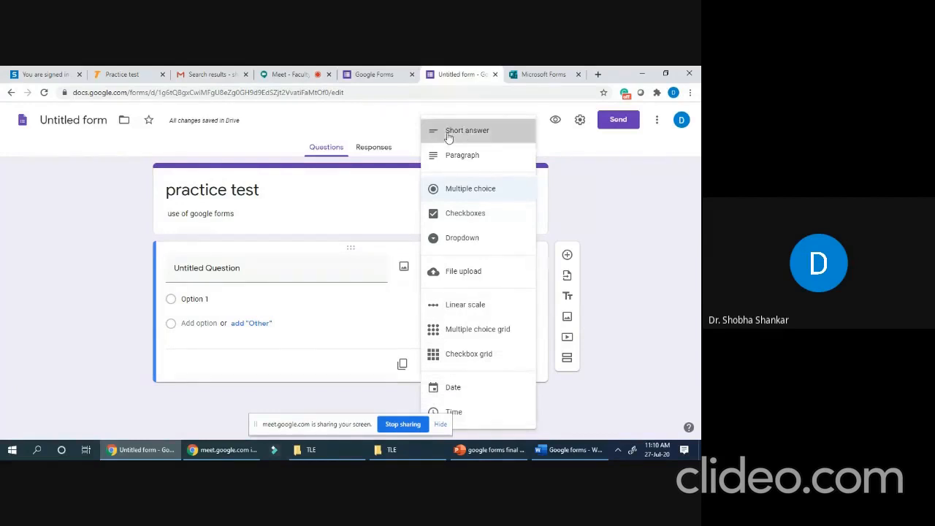
{"action": "left_click", "coordinate": [197, 269]}
{"action": "type", "text": "Na"}
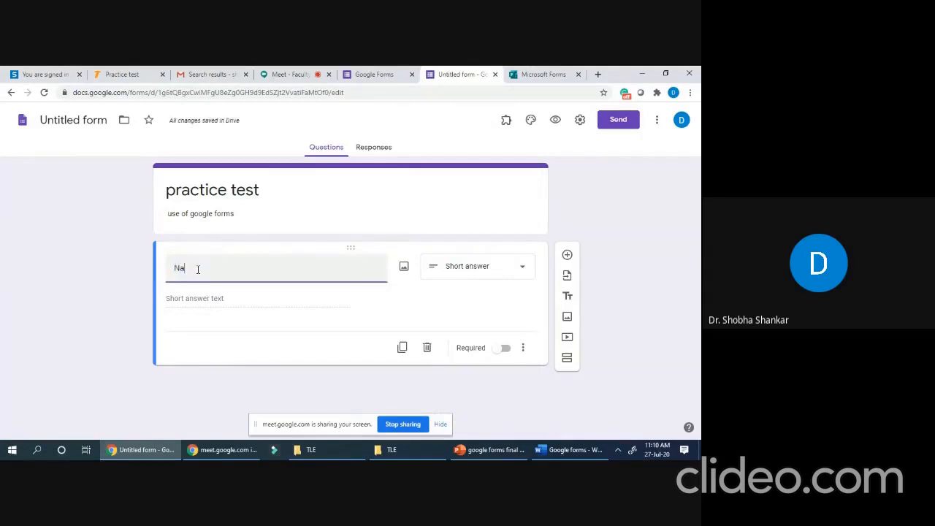
{"action": "type", "text": "me of the student"}
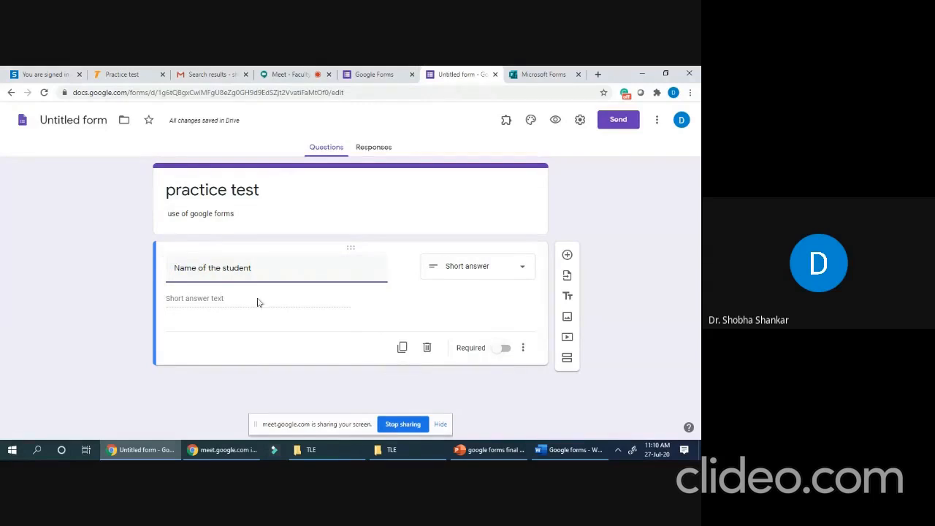
{"action": "left_click", "coordinate": [501, 354]}
{"action": "left_click", "coordinate": [511, 354]}
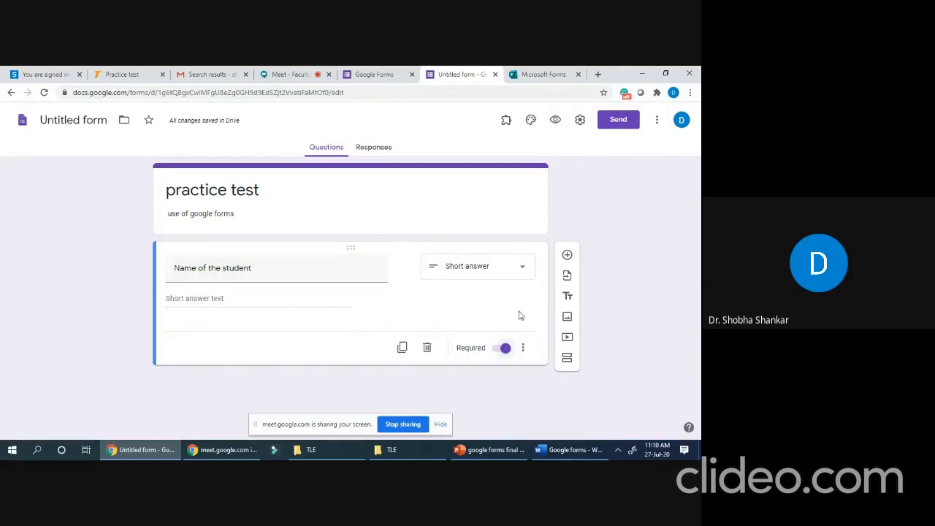
- Duplicate the name question and retitle the copy 'USN of the student'
{"action": "left_click", "coordinate": [402, 347]}
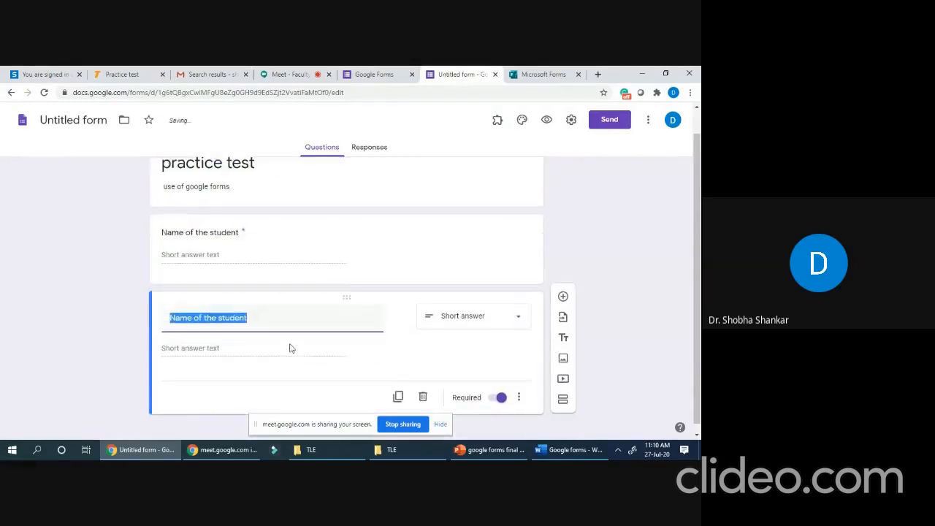
{"action": "left_click", "coordinate": [196, 312]}
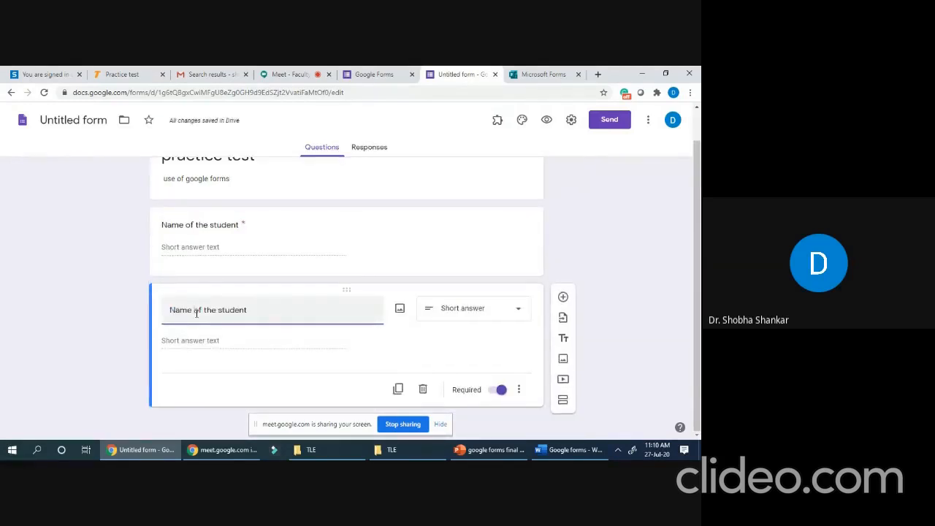
{"action": "type", "text": "U"}
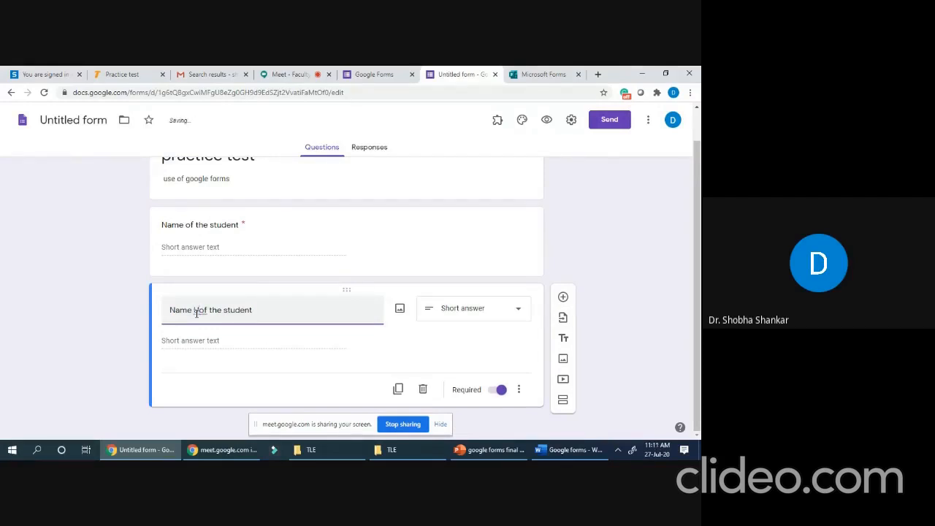
{"action": "left_click_drag", "start_coordinate": [254, 310], "coordinate": [173, 321]}
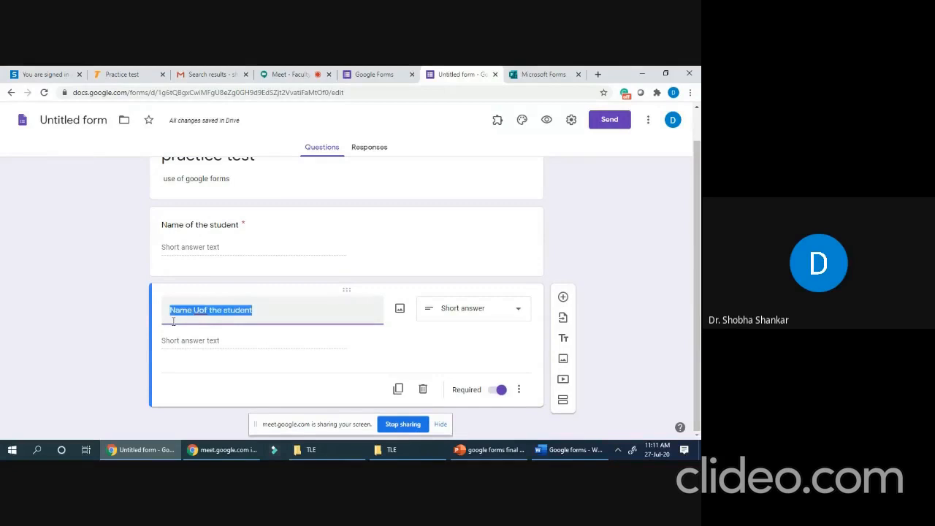
{"action": "type", "text": "USN"}
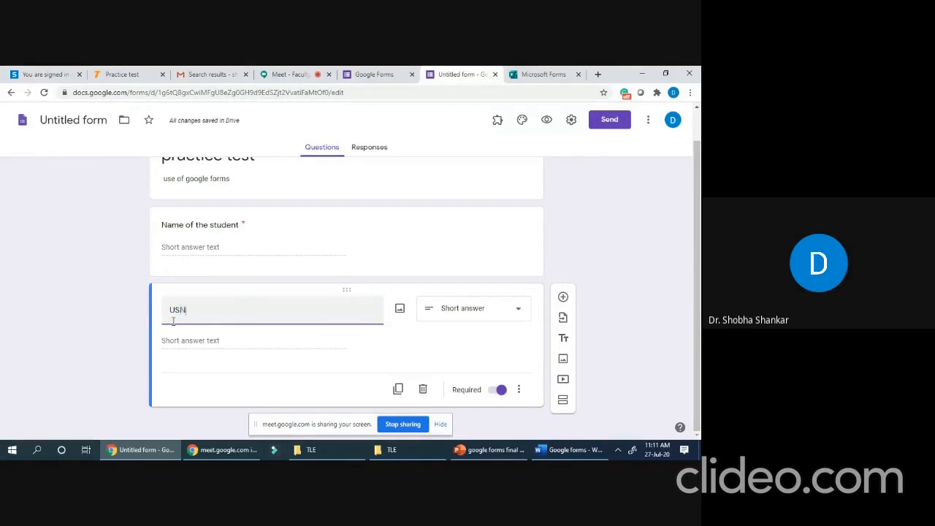
{"action": "type", "text": " of the studne"}
{"action": "key", "text": "BackSpace"}
{"action": "key", "text": "BackSpace"}
{"action": "key", "text": "BackSpace"}
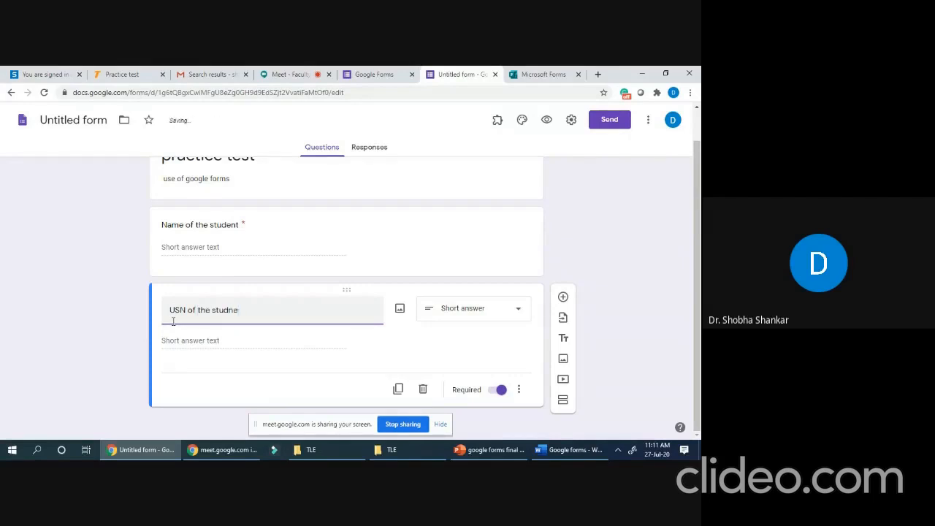
{"action": "type", "text": "dent"}
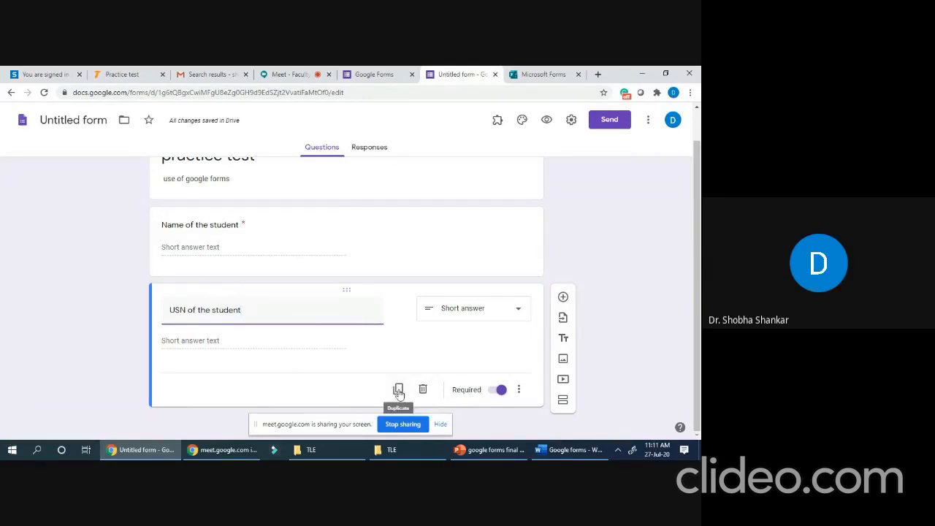
- Below the USN question, add a multiple-choice question titled 'Which is the equivalent of force in FV analogy'
{"action": "left_click", "coordinate": [563, 298]}
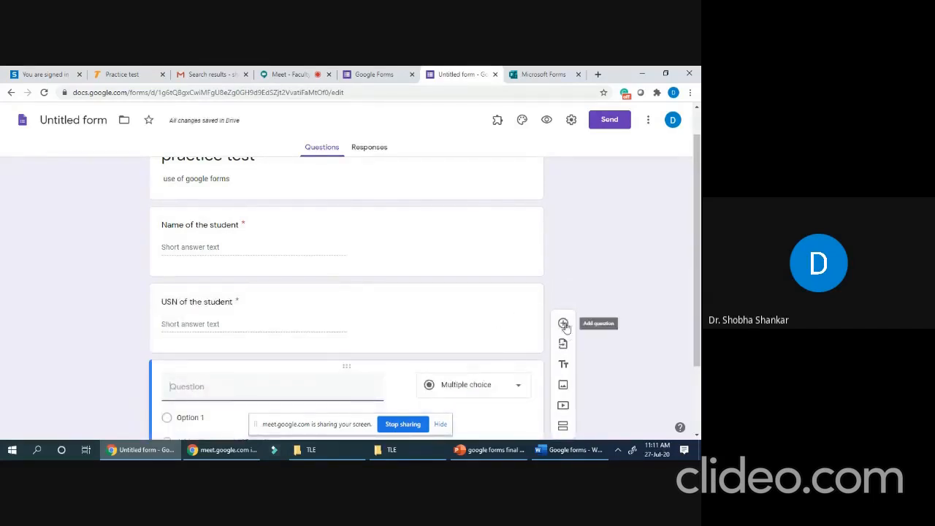
{"action": "scroll", "coordinate": [563, 344], "scroll_direction": "down", "scroll_amount": 2}
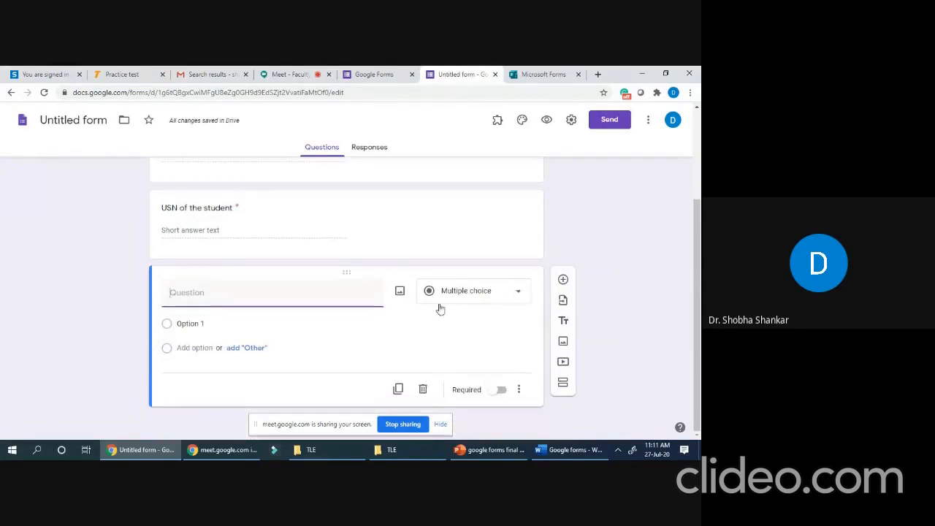
{"action": "left_click", "coordinate": [500, 289]}
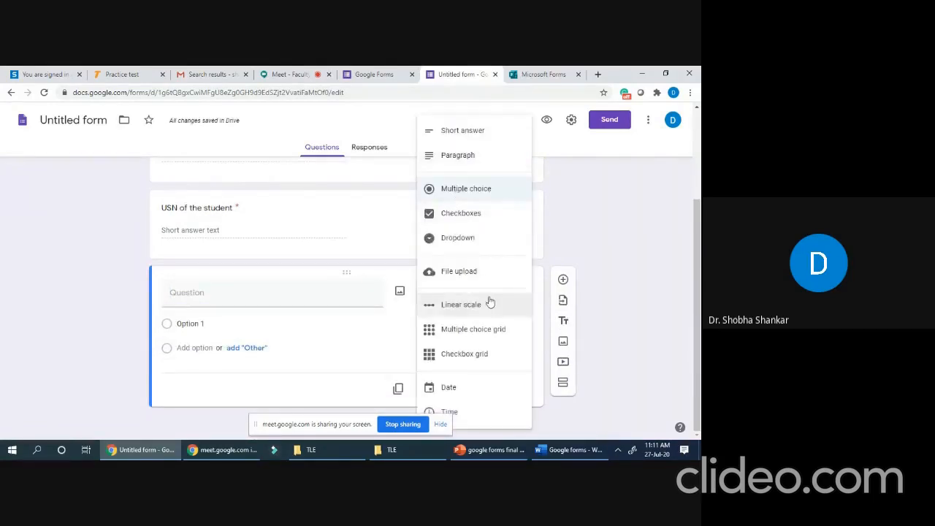
{"action": "left_click", "coordinate": [471, 194]}
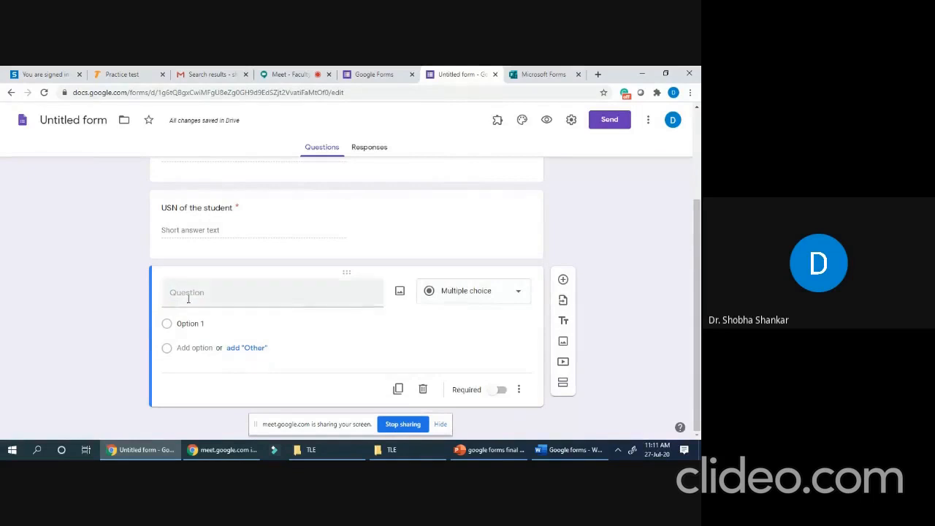
{"action": "left_click", "coordinate": [252, 295]}
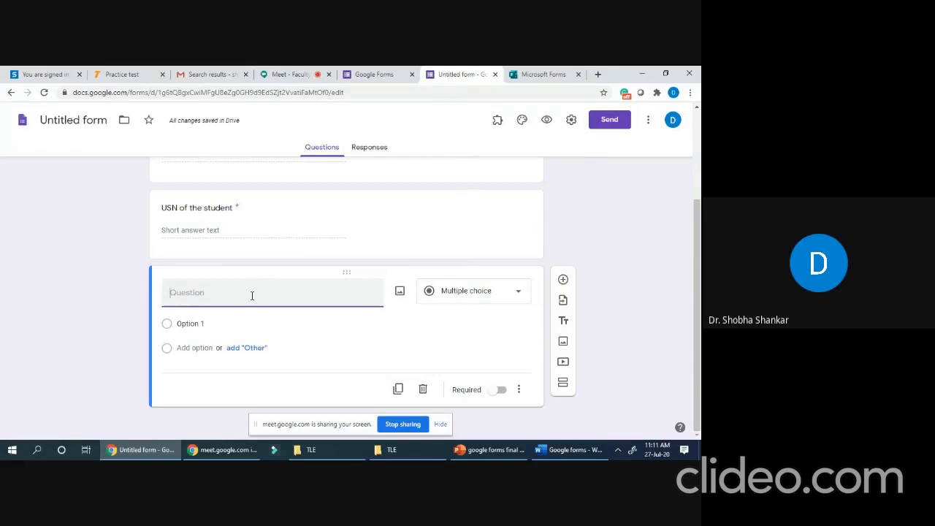
{"action": "type", "text": "W"}
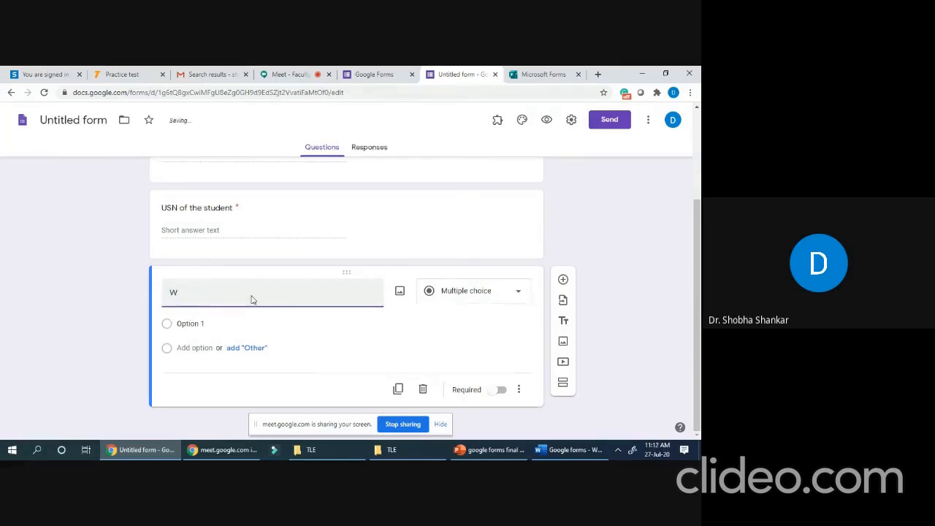
{"action": "type", "text": "hich is the "}
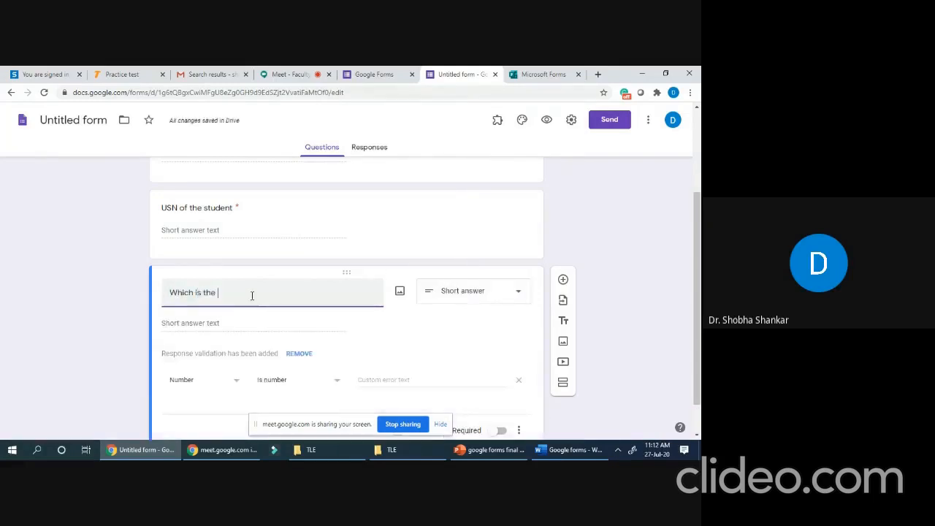
{"action": "type", "text": "crop"}
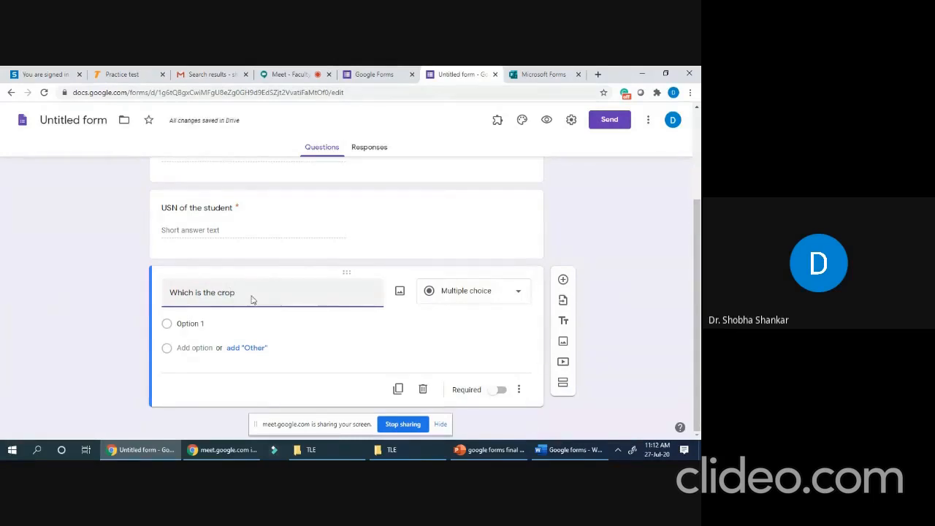
{"action": "type", "text": "mostly"}
{"action": "key", "text": "BackSpace"}
{"action": "key", "text": "BackSpace"}
{"action": "key", "text": "BackSpace"}
{"action": "key", "text": "BackSpace"}
{"action": "key", "text": "BackSpace"}
{"action": "key", "text": "BackSpace"}
{"action": "key", "text": "BackSpace"}
{"action": "key", "text": "BackSpace"}
{"action": "key", "text": "BackSpace"}
{"action": "key", "text": "BackSpace"}
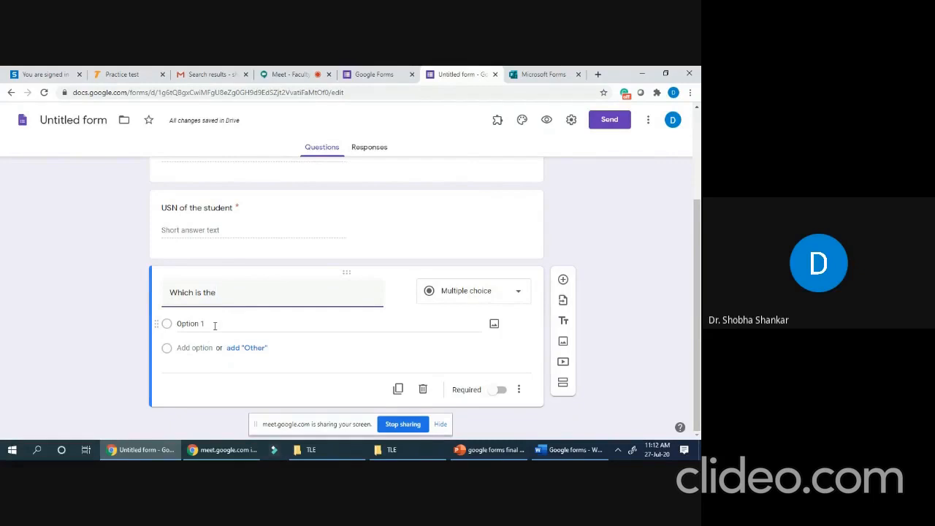
{"action": "type", "text": "equi"}
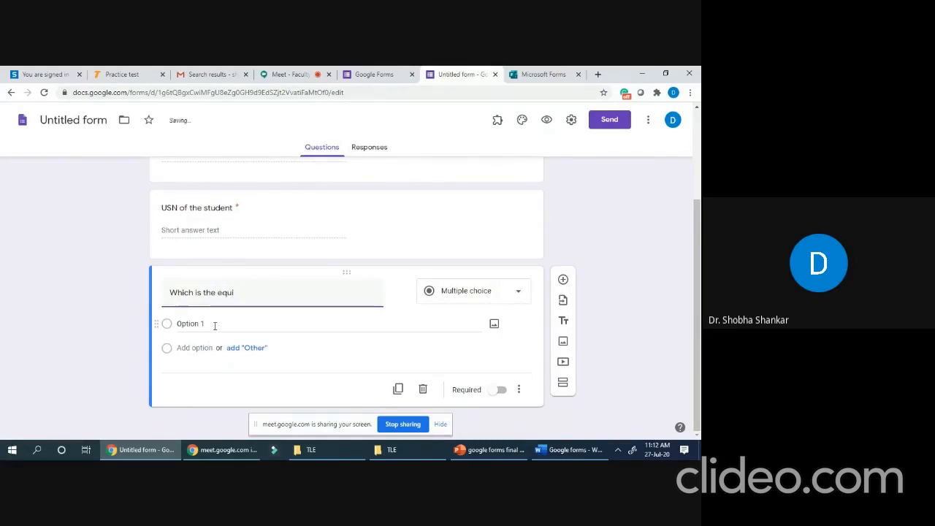
{"action": "type", "text": "valent of ma"}
{"action": "key", "text": "BackSpace"}
{"action": "key", "text": "BackSpace"}
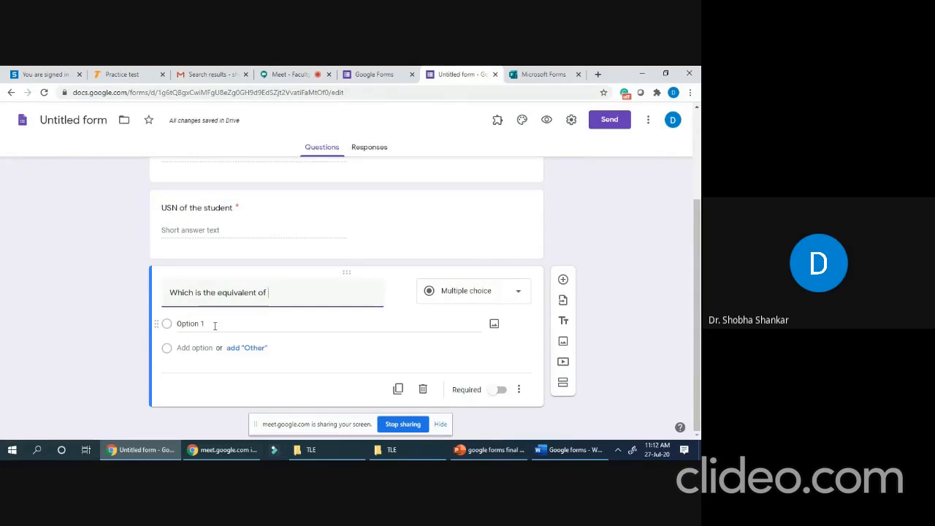
{"action": "type", "text": "f"}
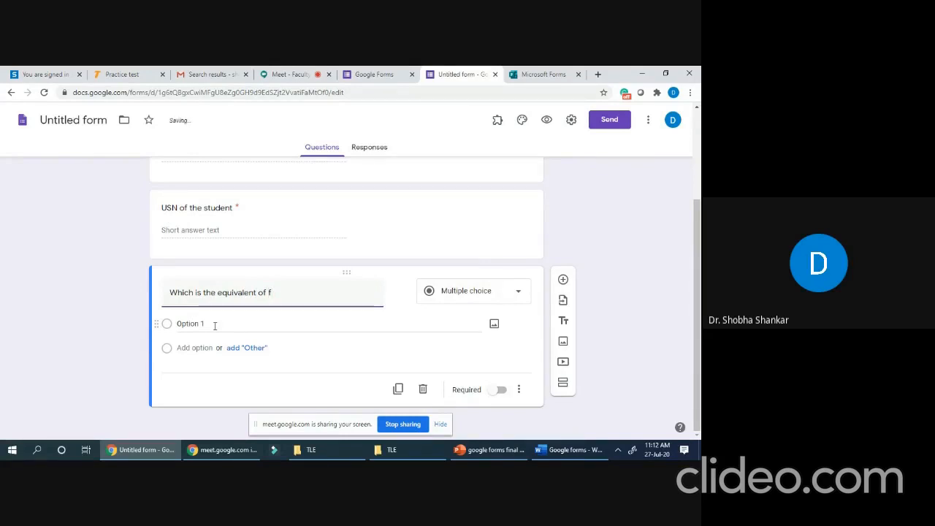
{"action": "type", "text": "orce in FV analogy"}
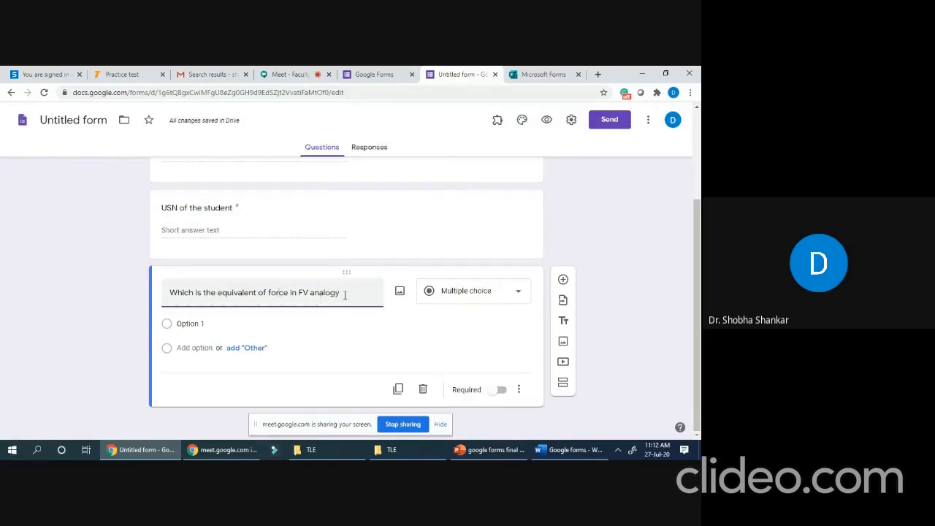
- Replace Option 1 with 'inductance' and close the accidentally opened DevTools pane
{"action": "left_click", "coordinate": [184, 324]}
{"action": "right_click", "coordinate": [184, 325]}
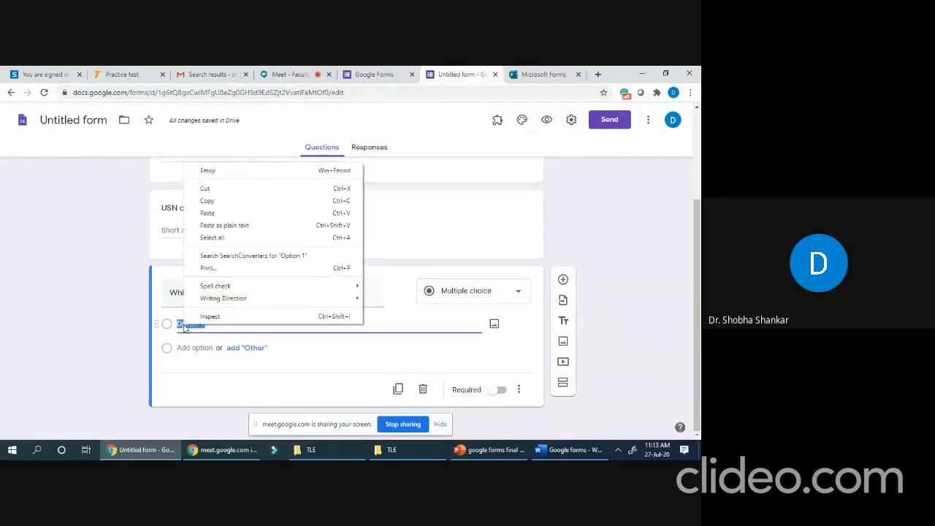
{"action": "type", "text": "nduc"}
{"action": "right_click", "coordinate": [184, 325]}
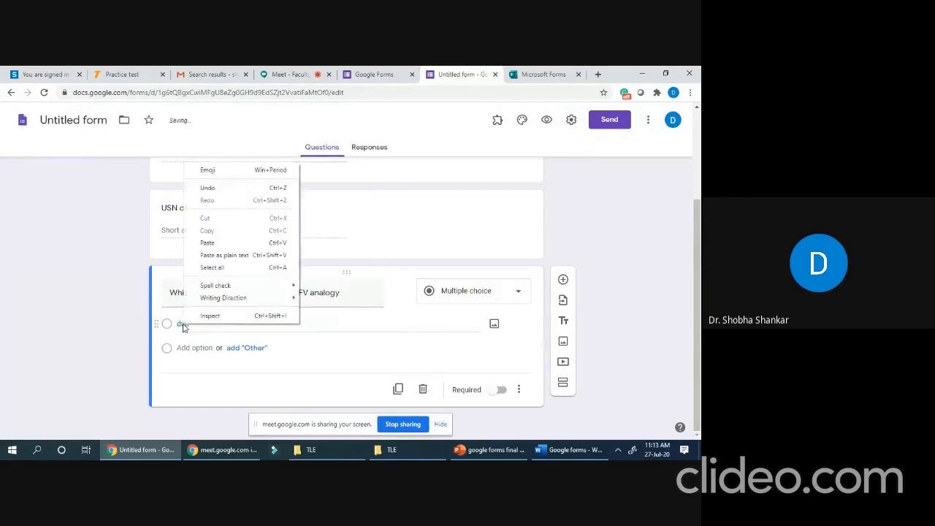
{"action": "left_click", "coordinate": [169, 352]}
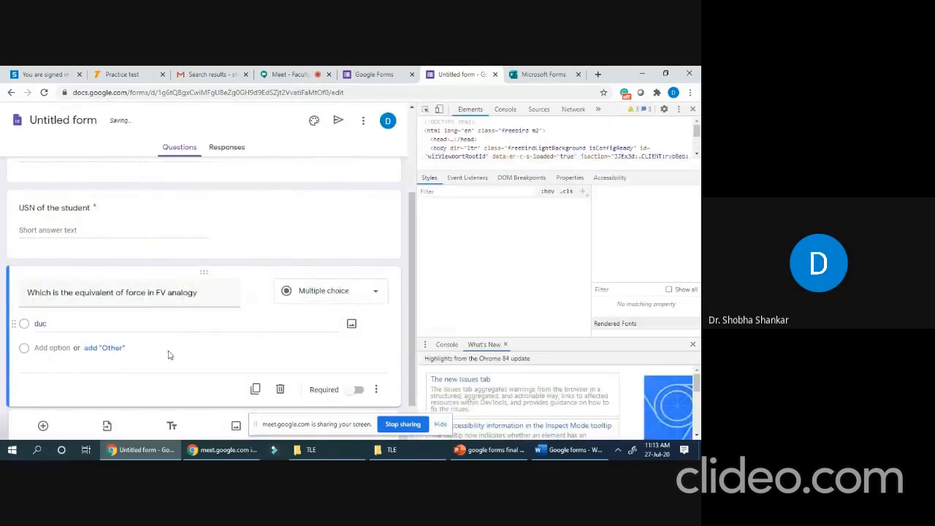
{"action": "left_click", "coordinate": [56, 320]}
{"action": "type", "text": "inductance"}
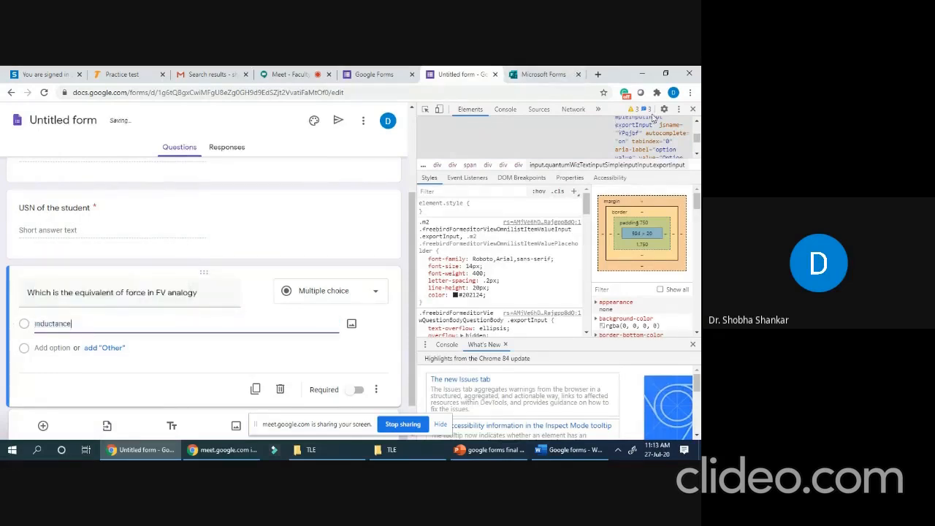
{"action": "left_click", "coordinate": [689, 109]}
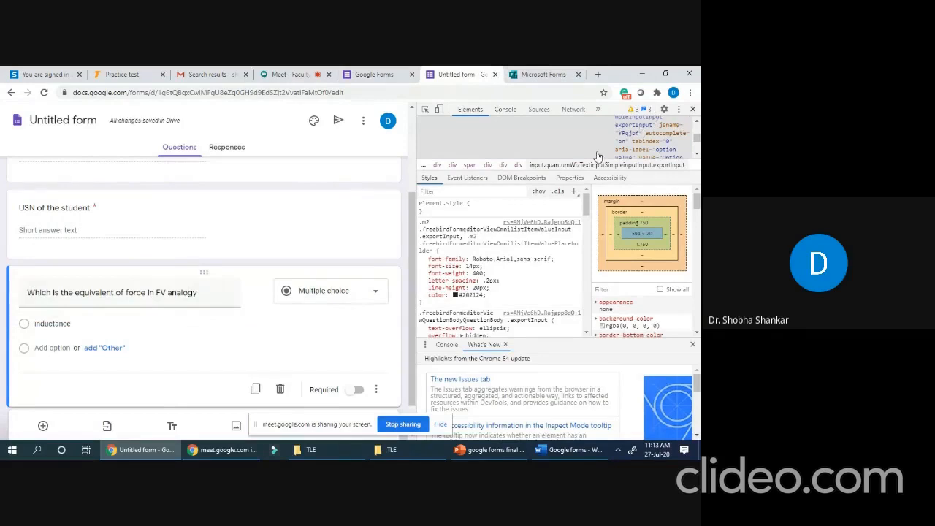
{"action": "left_click", "coordinate": [694, 109]}
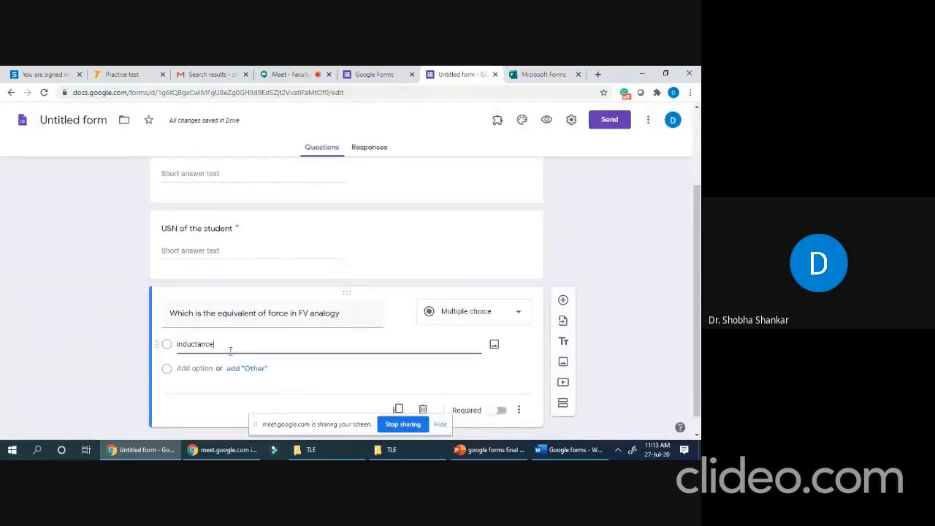
- Add answer choices capacitance, resistance and voltage to the FV analogy question
{"action": "left_click", "coordinate": [195, 368]}
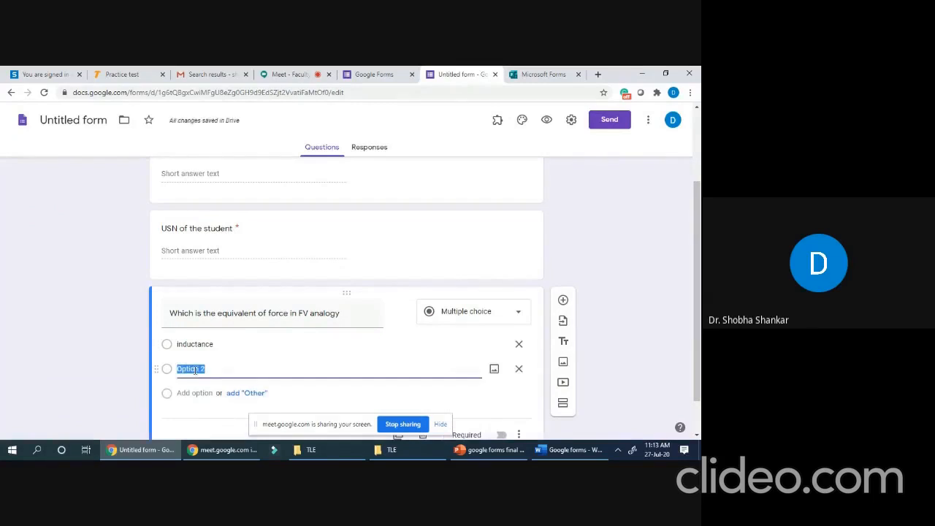
{"action": "scroll", "coordinate": [195, 369], "scroll_direction": "down", "scroll_amount": 1}
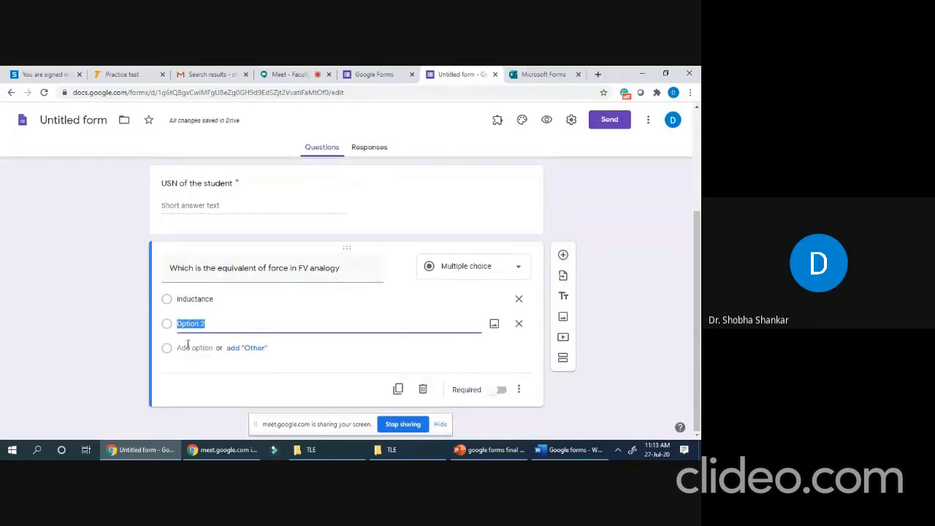
{"action": "type", "text": "capac"}
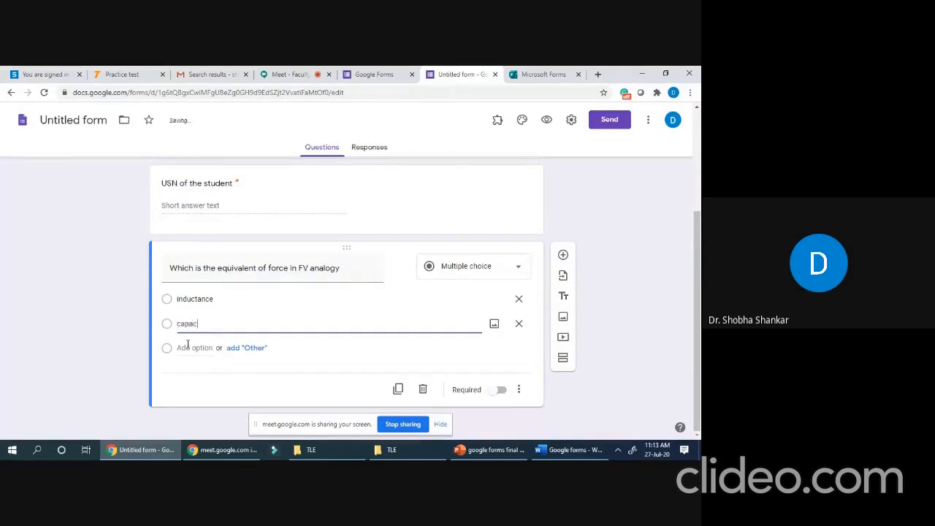
{"action": "type", "text": "itance"}
{"action": "left_click", "coordinate": [193, 349]}
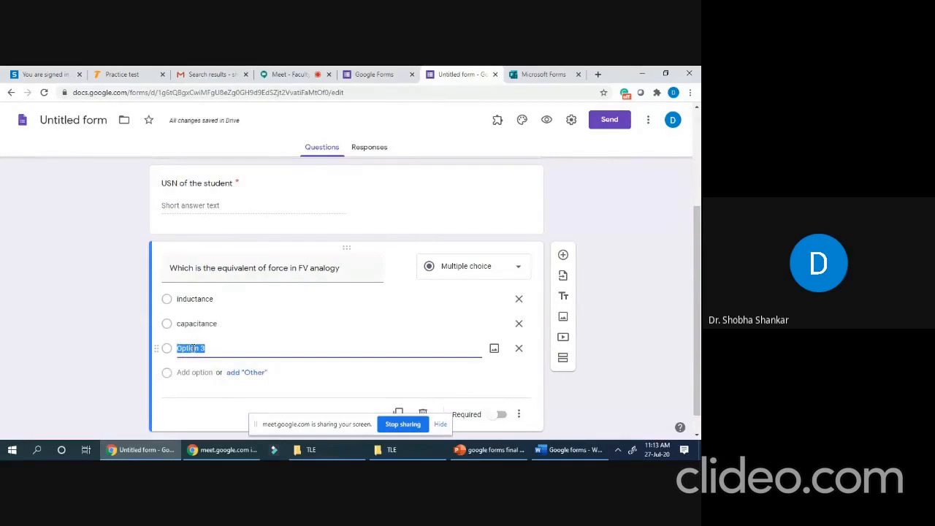
{"action": "type", "text": "resistance"}
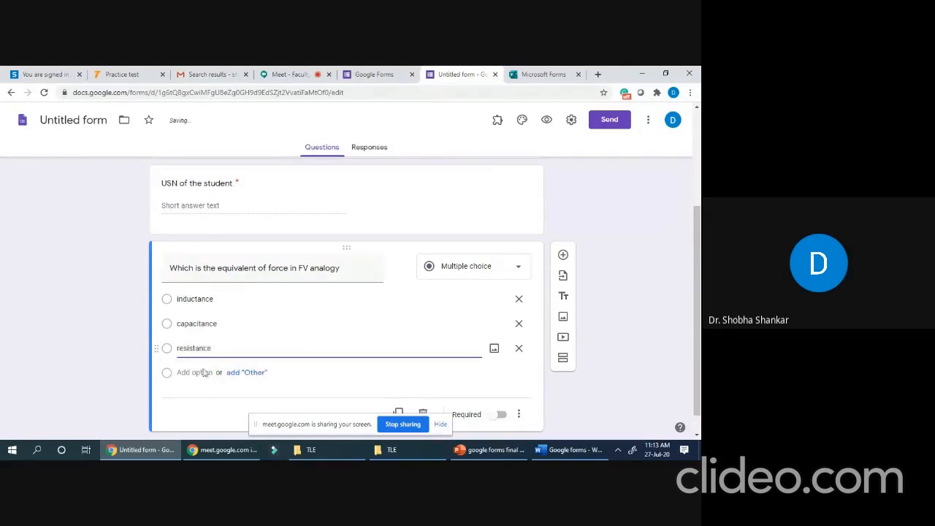
{"action": "left_click", "coordinate": [196, 372]}
{"action": "type", "text": "voltage"}
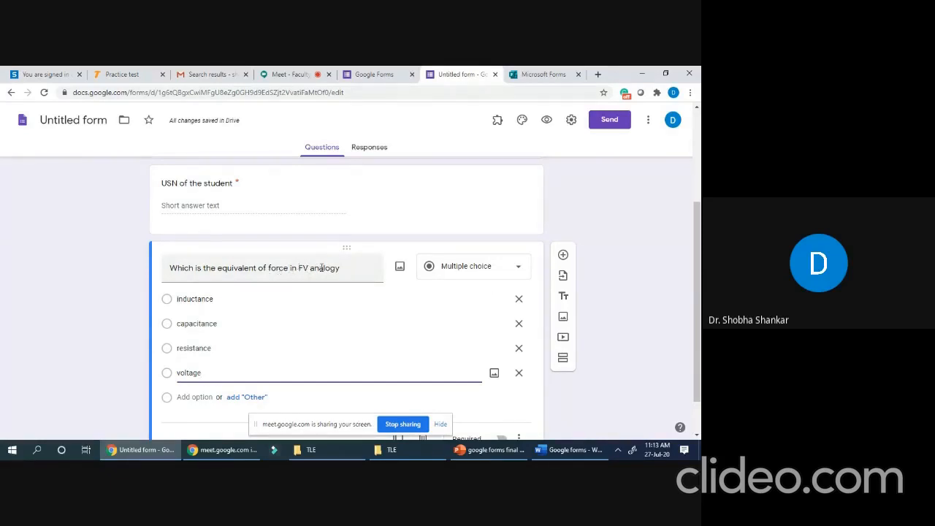
{"action": "scroll", "coordinate": [322, 266], "scroll_direction": "down", "scroll_amount": 1}
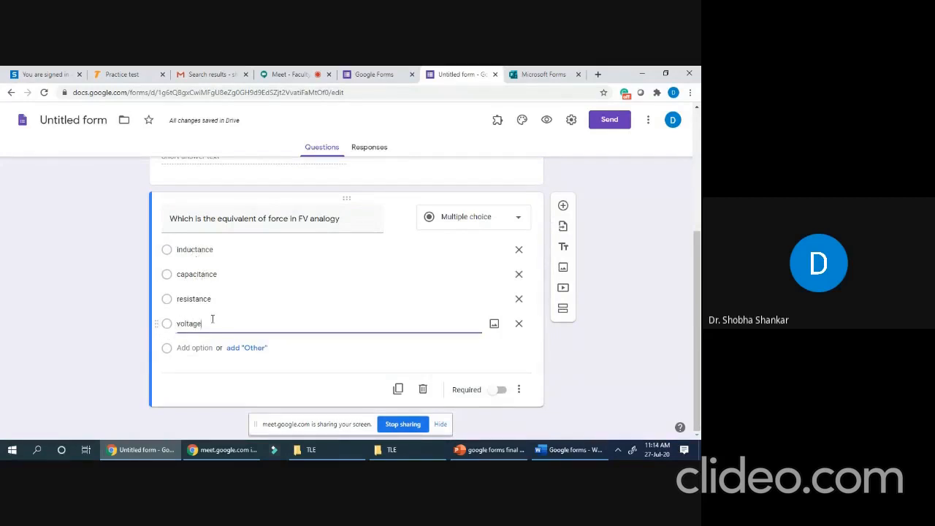
- Add a linear-scale question titled 'How do you rate my teaching through online mode'
{"action": "left_click", "coordinate": [563, 207]}
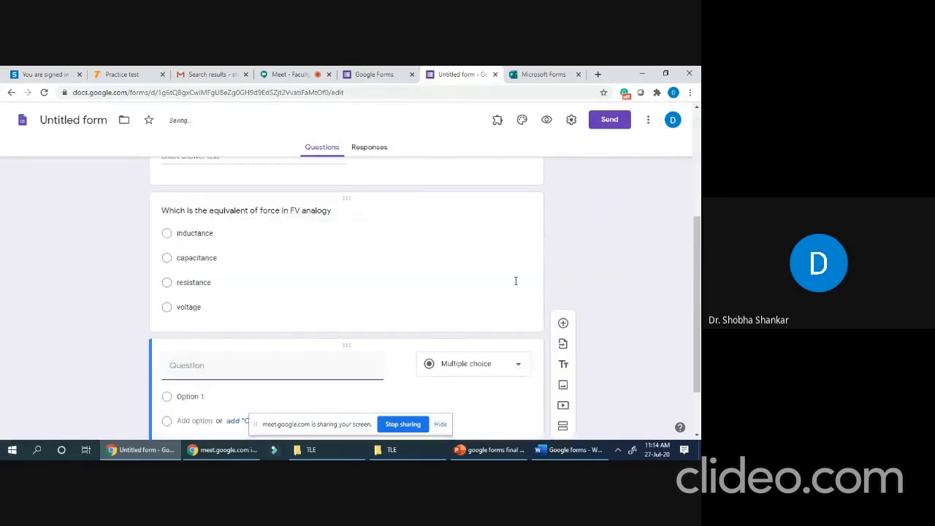
{"action": "left_click", "coordinate": [521, 291]}
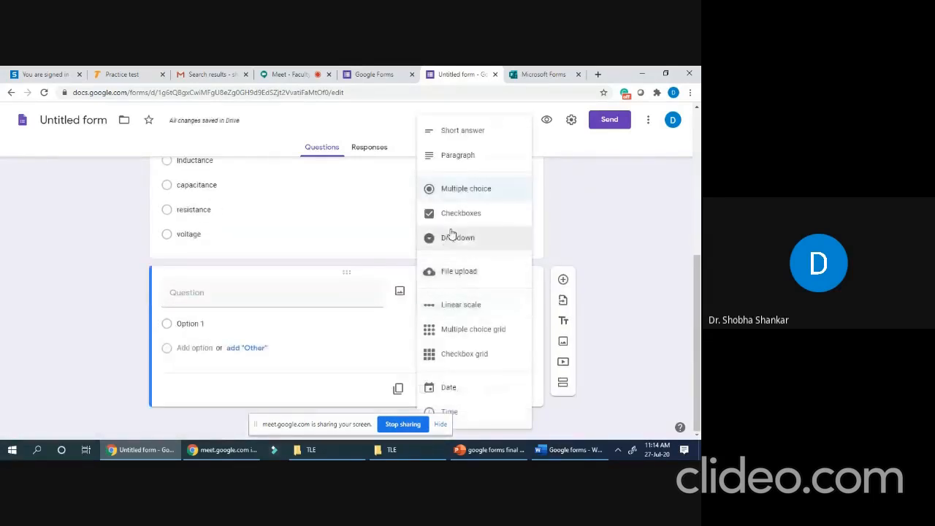
{"action": "left_click", "coordinate": [471, 310]}
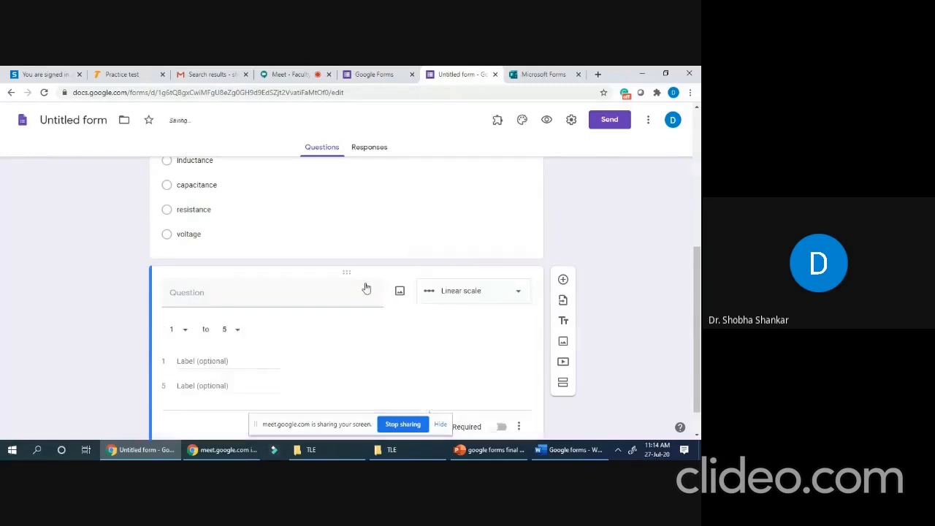
{"action": "left_click", "coordinate": [187, 295]}
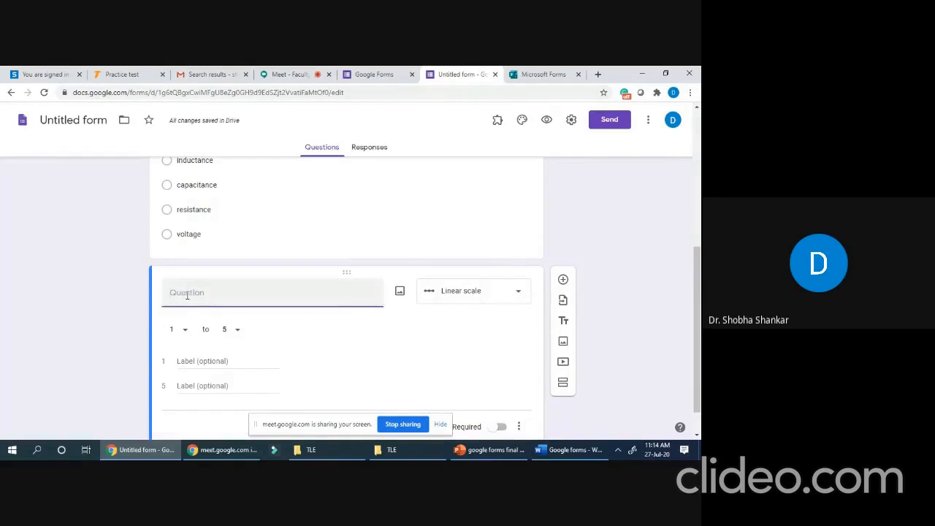
{"action": "type", "text": "How do you r"}
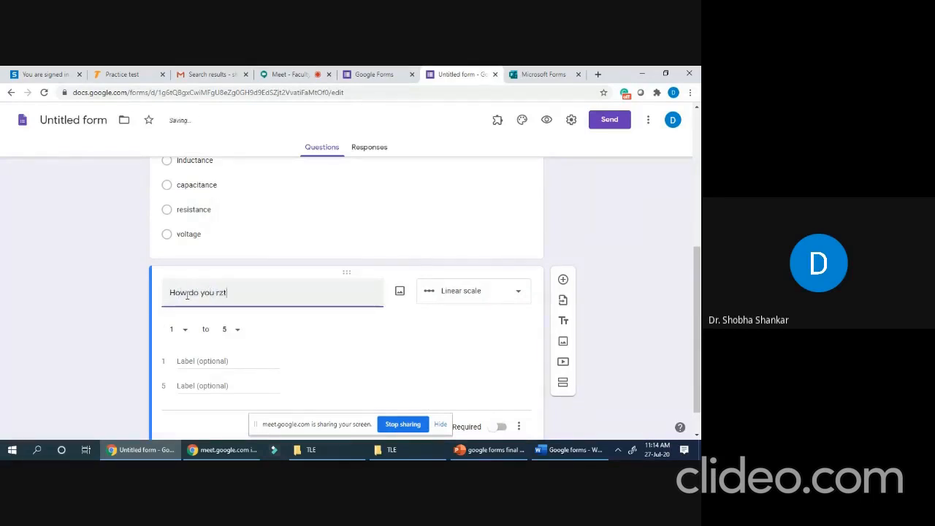
{"action": "type", "text": "ate"}
{"action": "type", "text": "the"}
{"action": "key", "text": "BackSpace"}
{"action": "key", "text": "BackSpace"}
{"action": "key", "text": "BackSpace"}
{"action": "type", "text": "my teaching throu"}
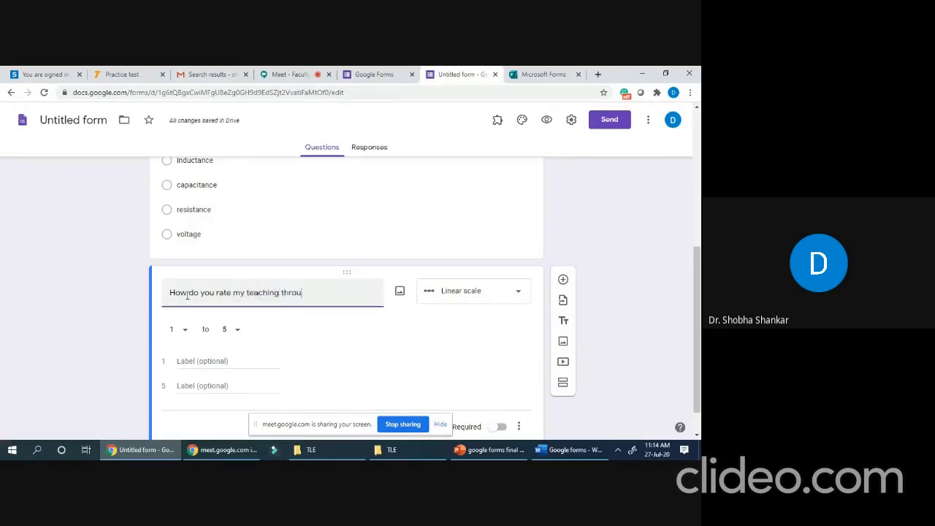
{"action": "type", "text": "gh online mode"}
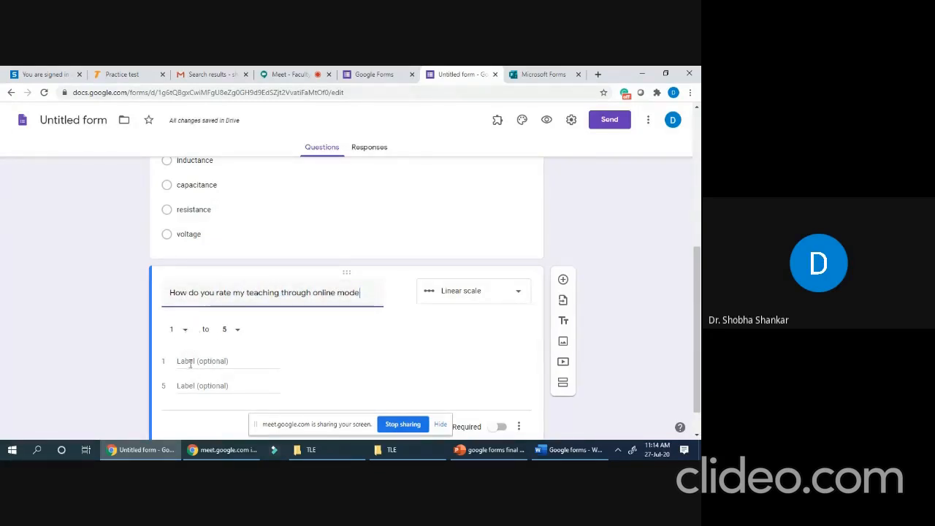
- Label the scale's low end 'Fair' and its high end 'Excellent'
{"action": "left_click", "coordinate": [188, 361]}
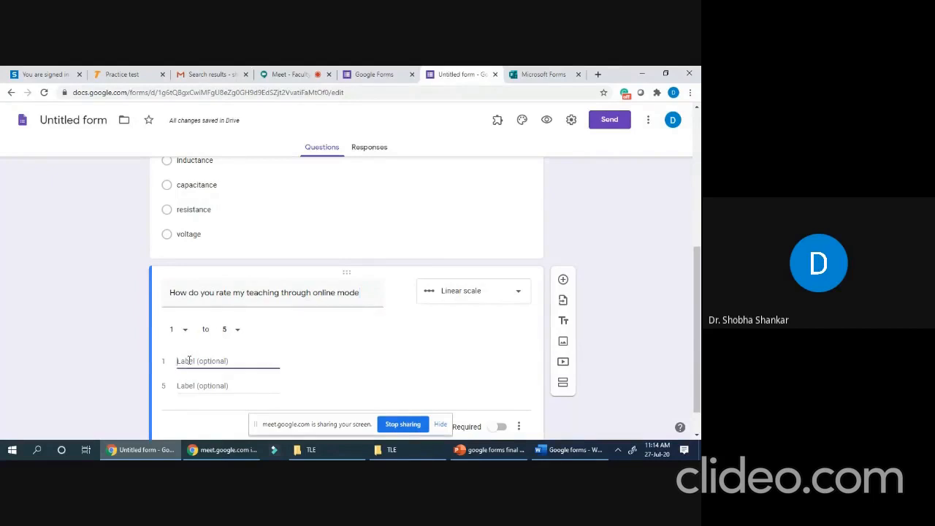
{"action": "type", "text": "Excellent"}
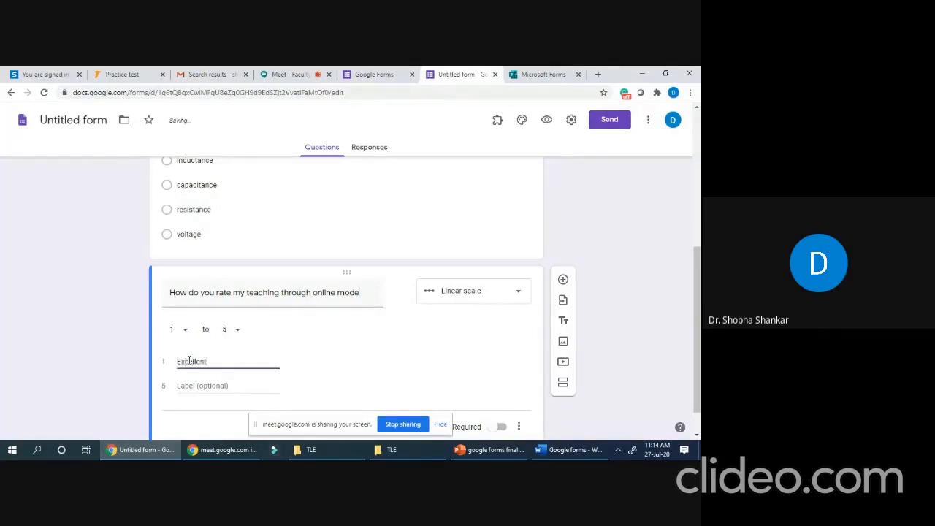
{"action": "left_click", "coordinate": [201, 389]}
{"action": "type", "text": "Vedr"}
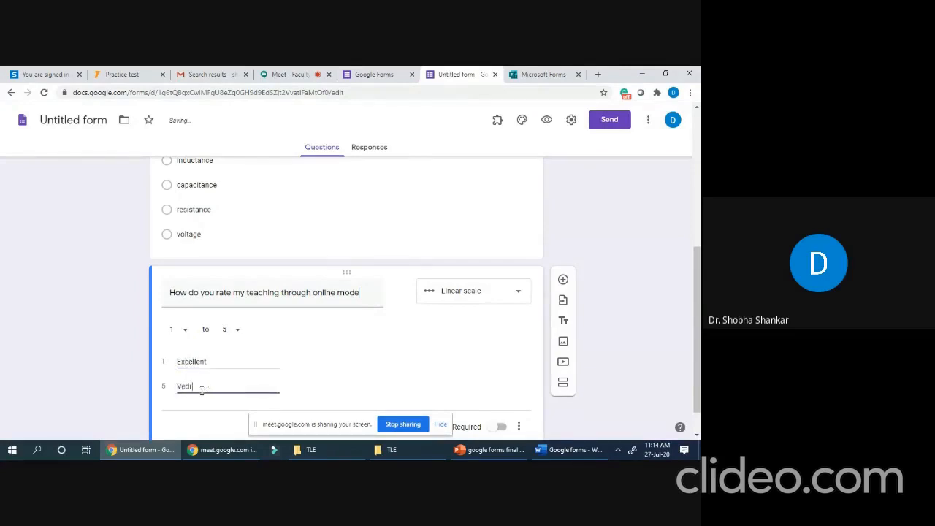
{"action": "type", "text": "y="}
{"action": "type", "text": "od"}
{"action": "scroll", "coordinate": [220, 380], "scroll_direction": "down", "scroll_amount": 1}
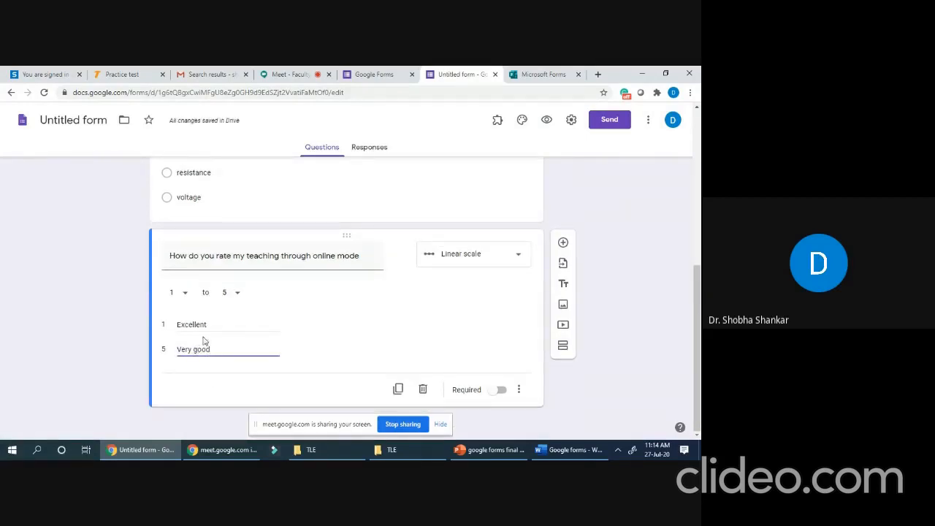
{"action": "left_click_drag", "start_coordinate": [216, 350], "coordinate": [179, 355]}
{"action": "left_click_drag", "start_coordinate": [210, 323], "coordinate": [184, 334]}
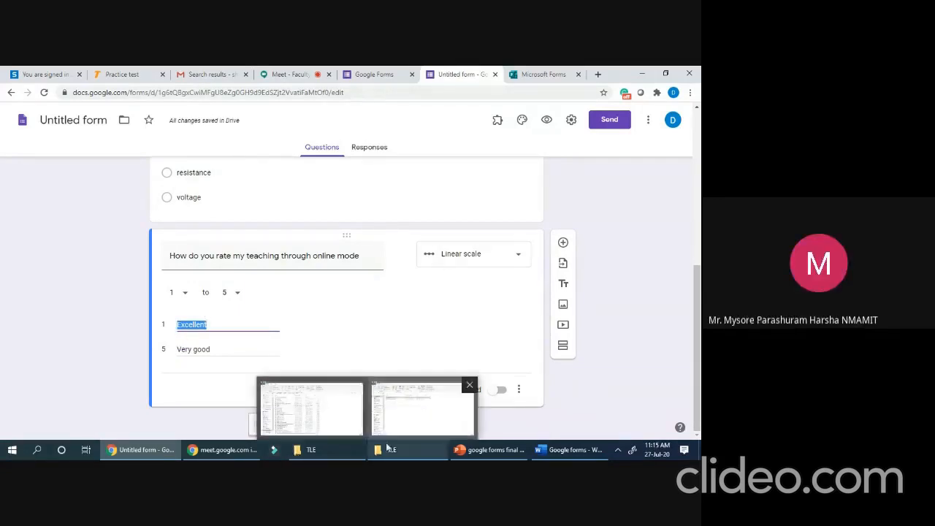
{"action": "left_click", "coordinate": [298, 76]}
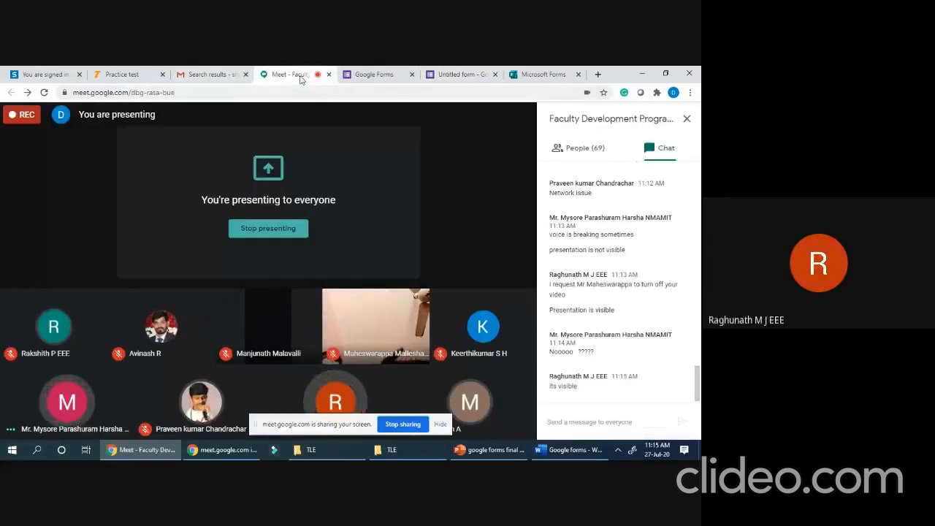
{"action": "mouse_move", "coordinate": [314, 401]}
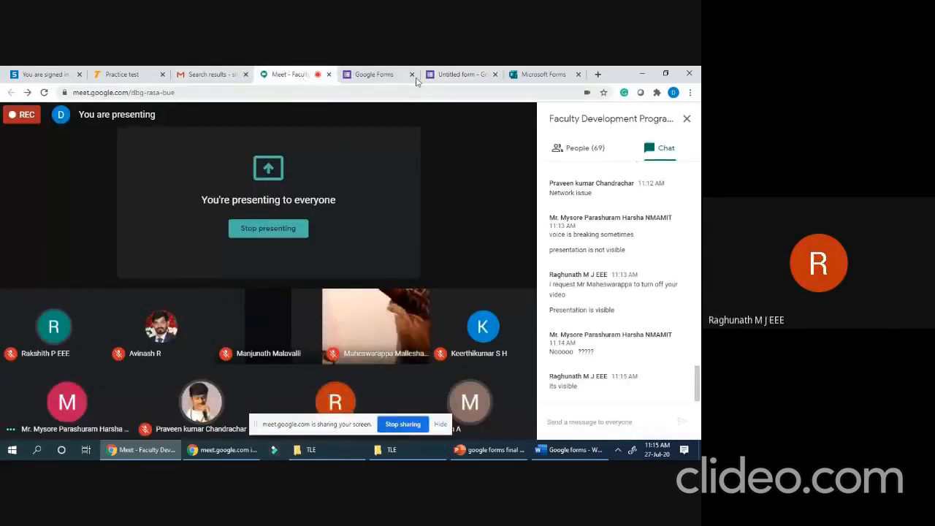
{"action": "left_click", "coordinate": [452, 76]}
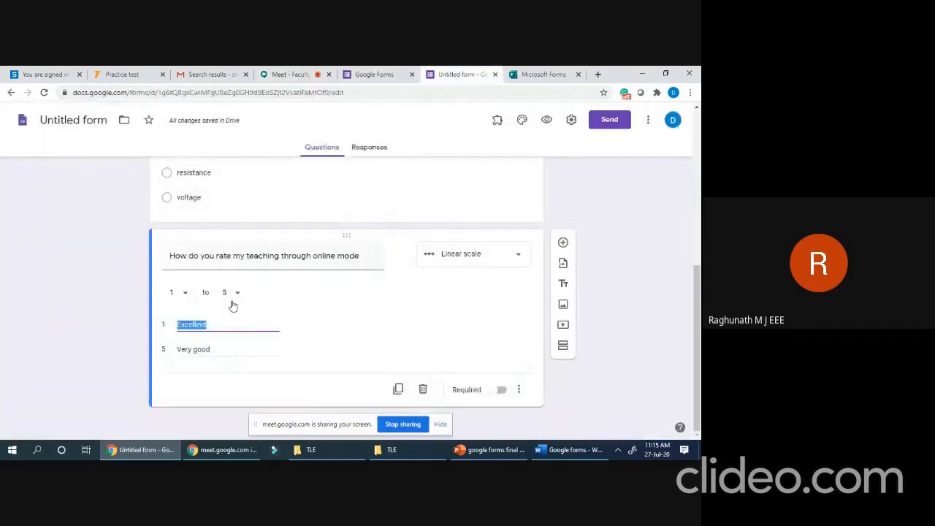
{"action": "type", "text": "Fair"}
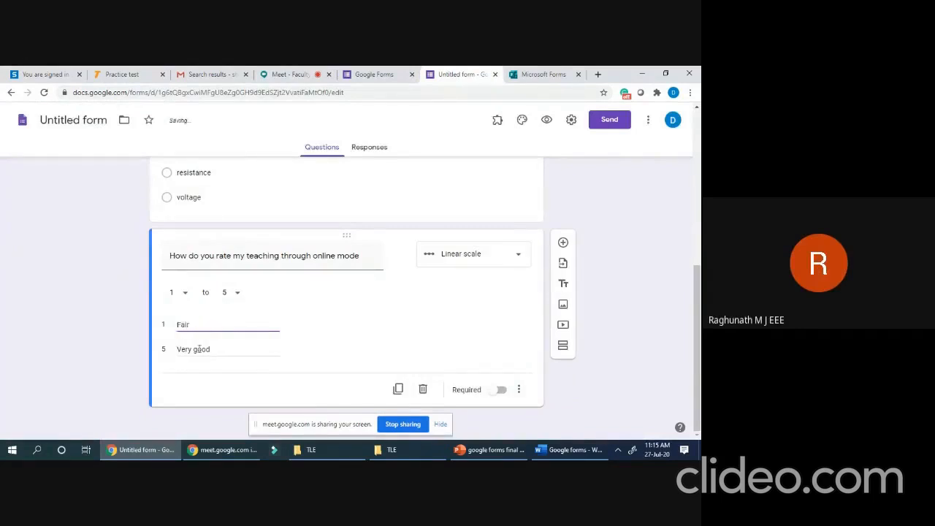
{"action": "left_click", "coordinate": [191, 352]}
{"action": "type", "text": "E"}
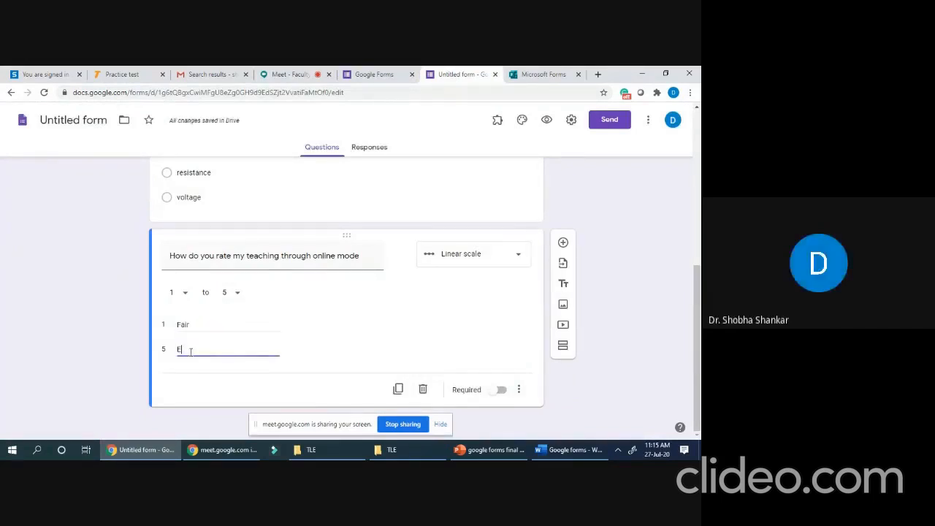
{"action": "type", "text": "xcellent"}
- Add a checkbox question titled 'What is the use of root locus'
{"action": "left_click", "coordinate": [563, 244]}
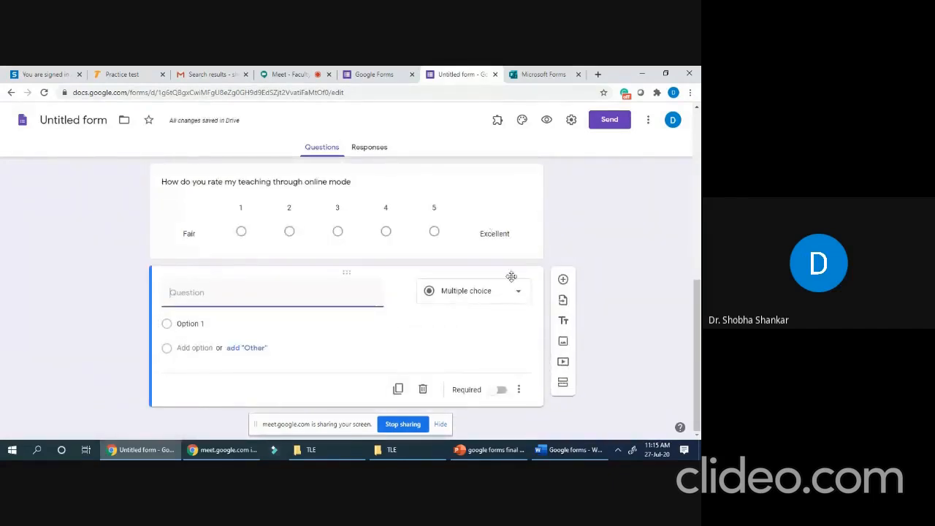
{"action": "left_click", "coordinate": [518, 292]}
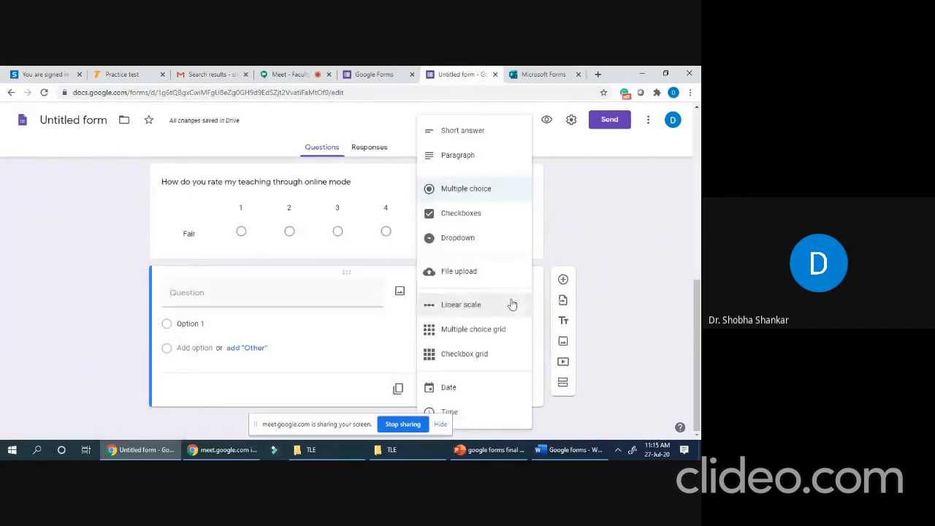
{"action": "left_click", "coordinate": [468, 216]}
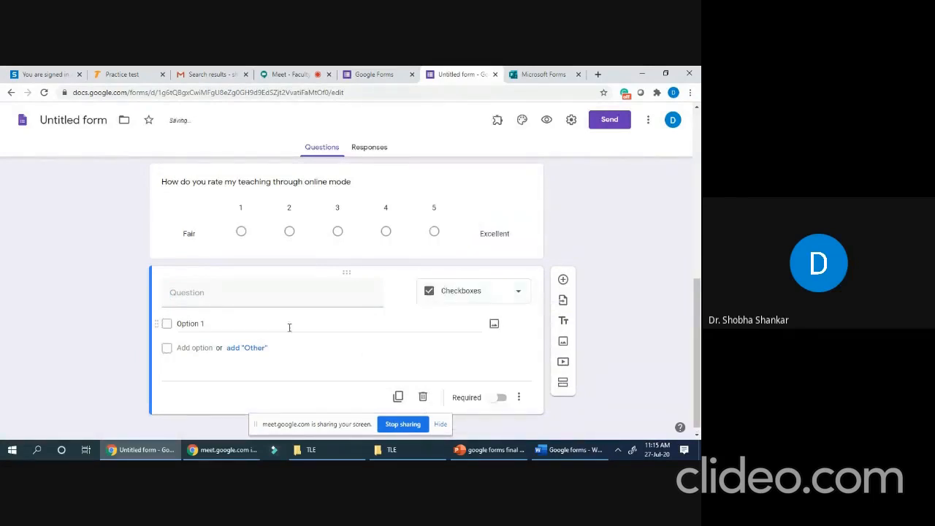
{"action": "left_click", "coordinate": [201, 296]}
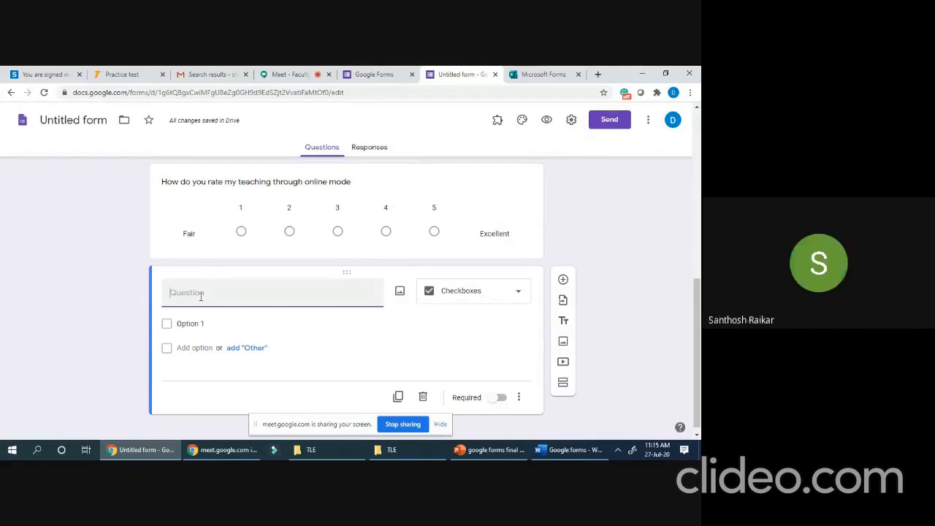
{"action": "type", "text": "What"}
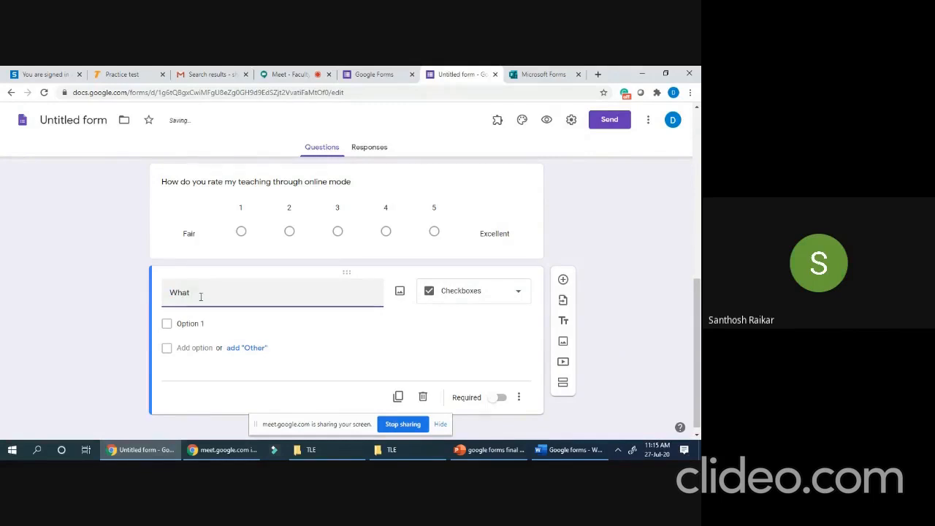
{"action": "type", "text": " is the"}
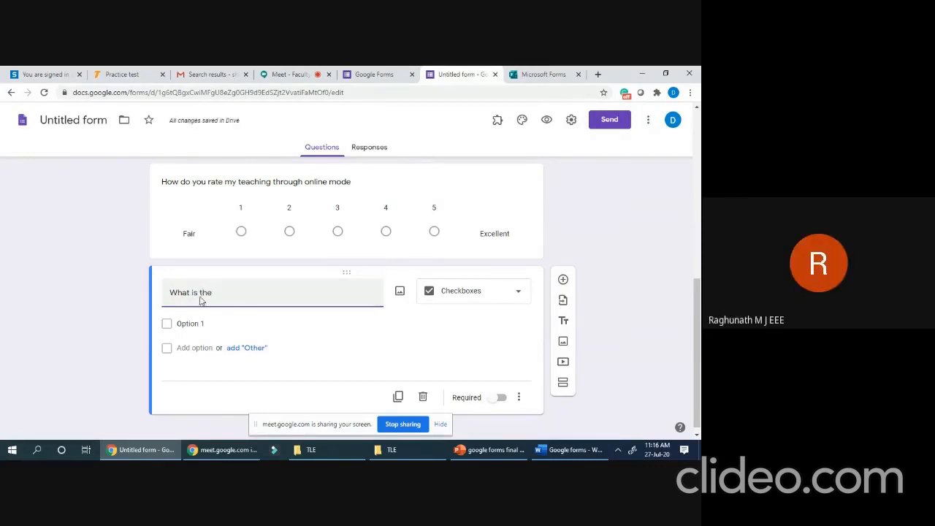
{"action": "type", "text": "use of root locus"}
- Give it options 'stability analysis', 'locus of roots in s-plance' and 'determine gain margin and phase mairgin'
{"action": "left_click", "coordinate": [186, 324]}
{"action": "type", "text": "stability analysis"}
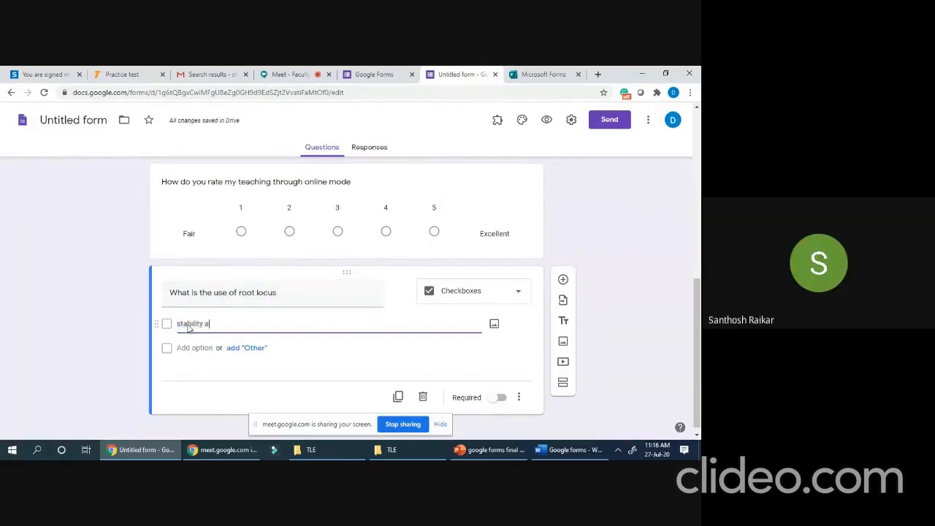
{"action": "left_click", "coordinate": [194, 347]}
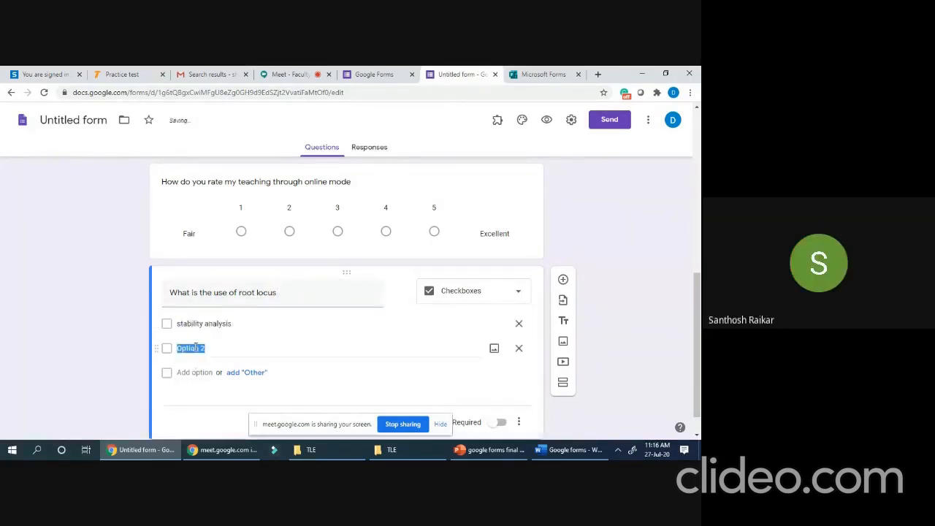
{"action": "type", "text": "locus"}
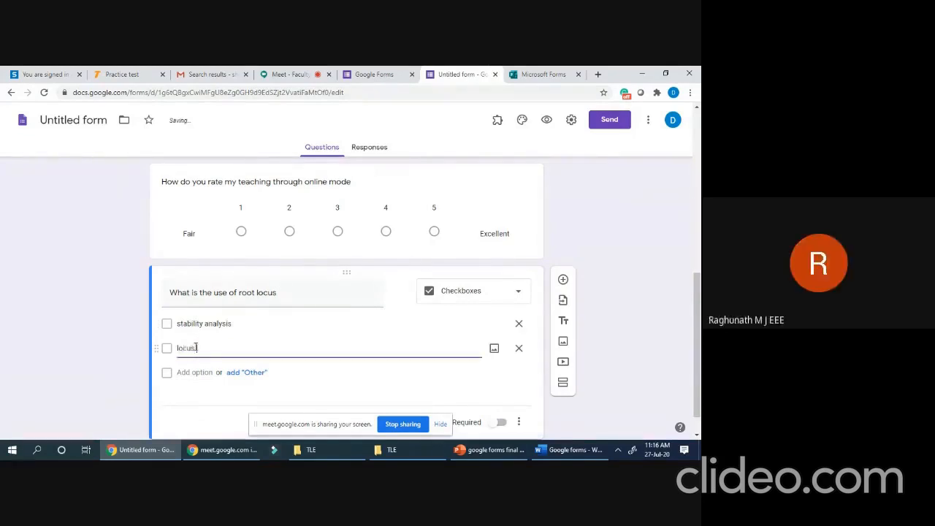
{"action": "type", "text": " of roots in s-plance"}
{"action": "left_click", "coordinate": [194, 373]}
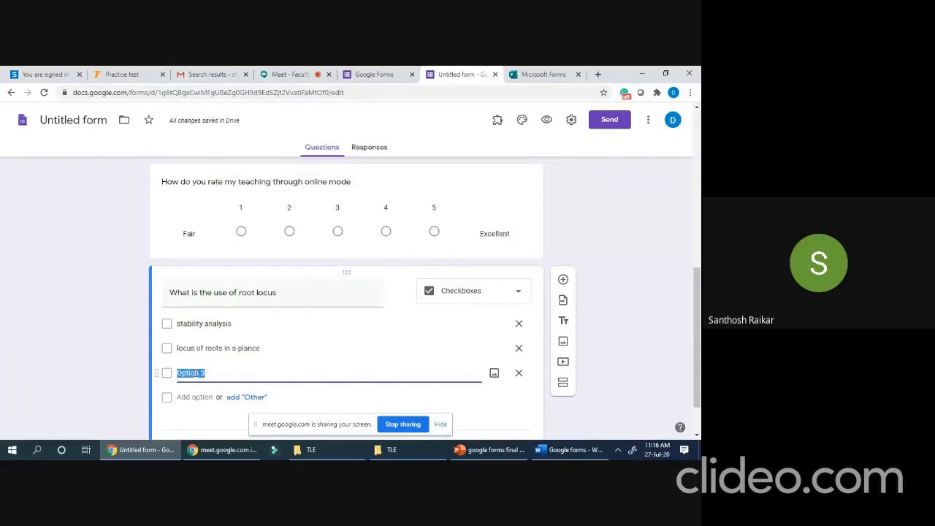
{"action": "type", "text": "determine gain margin and phase mairgin"}
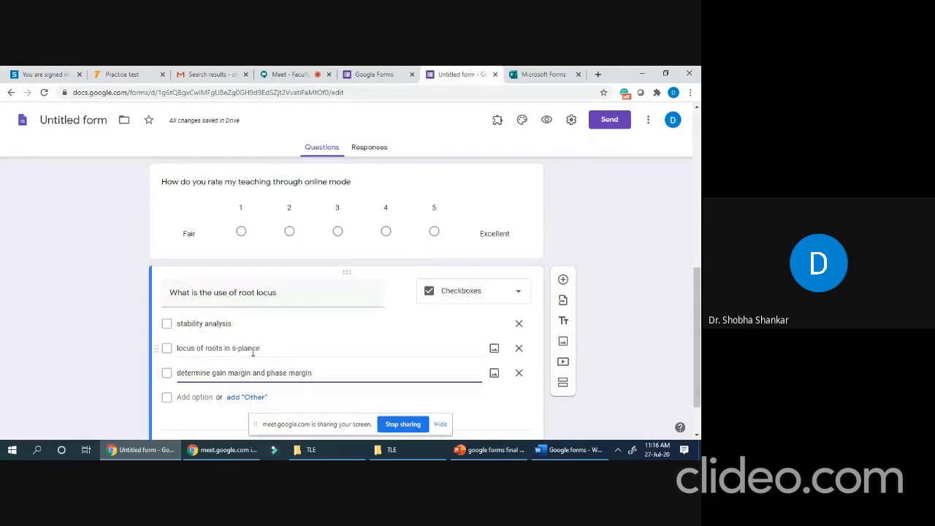
{"action": "scroll", "coordinate": [281, 350], "scroll_direction": "down", "scroll_amount": 1}
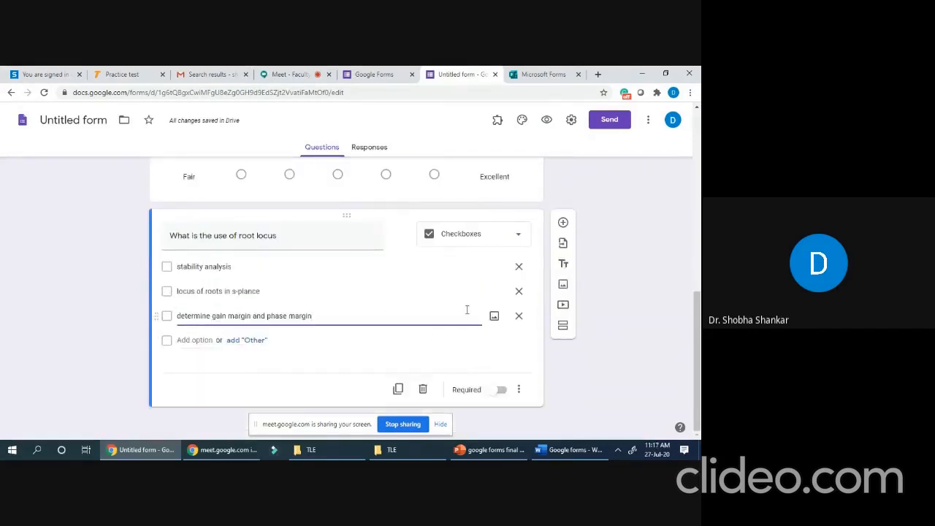
- Below the root locus question, add a multiple-choice question titled 'Identify the object in the image'
{"action": "left_click", "coordinate": [563, 223]}
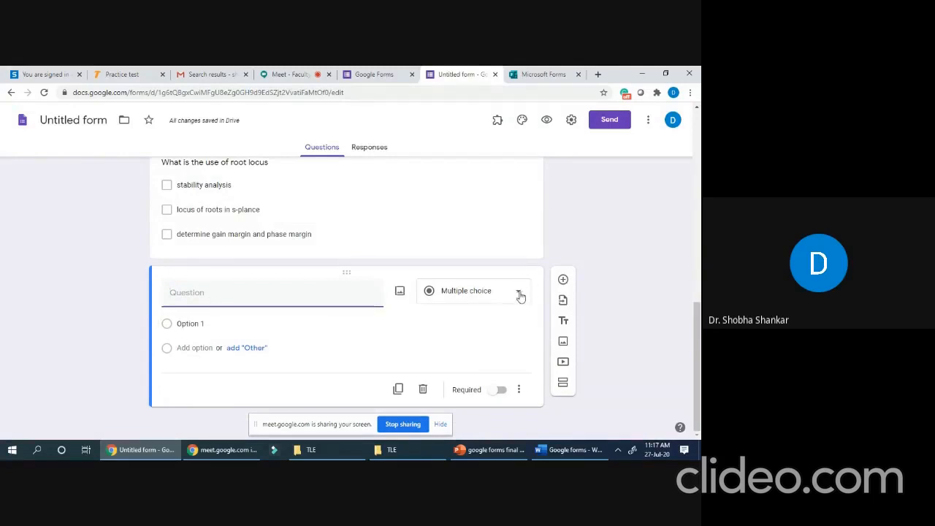
{"action": "type", "text": "Identify the"}
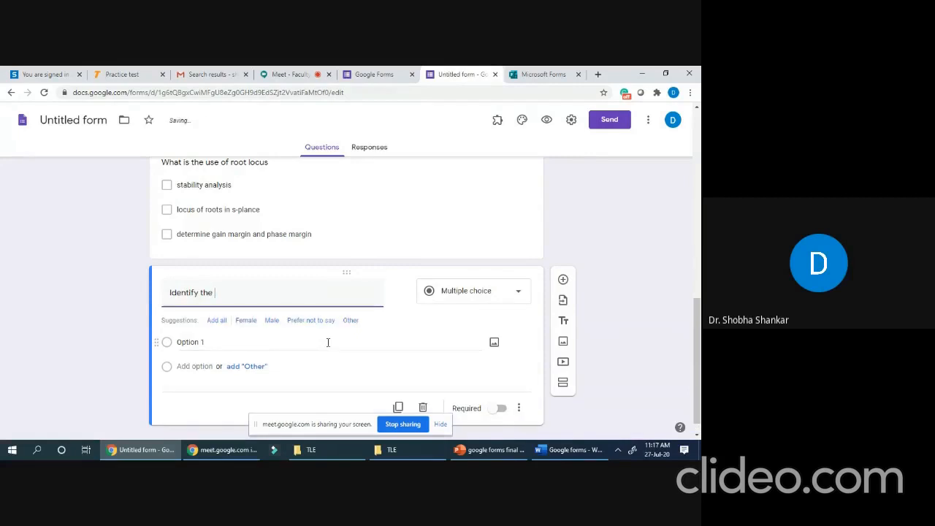
{"action": "type", "text": "obje"}
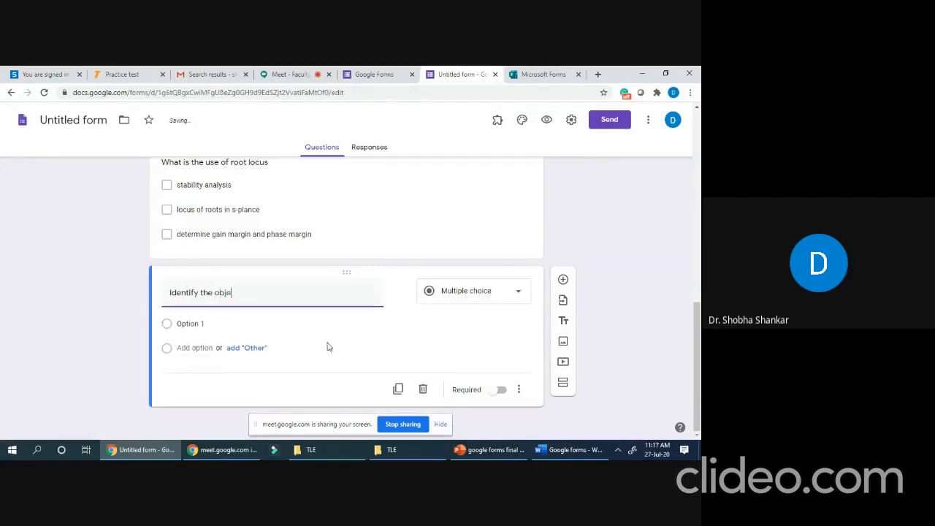
{"action": "type", "text": "ct in the image"}
- Upload the Edison JPG from the computer as an image item below the question
{"action": "left_click", "coordinate": [564, 341]}
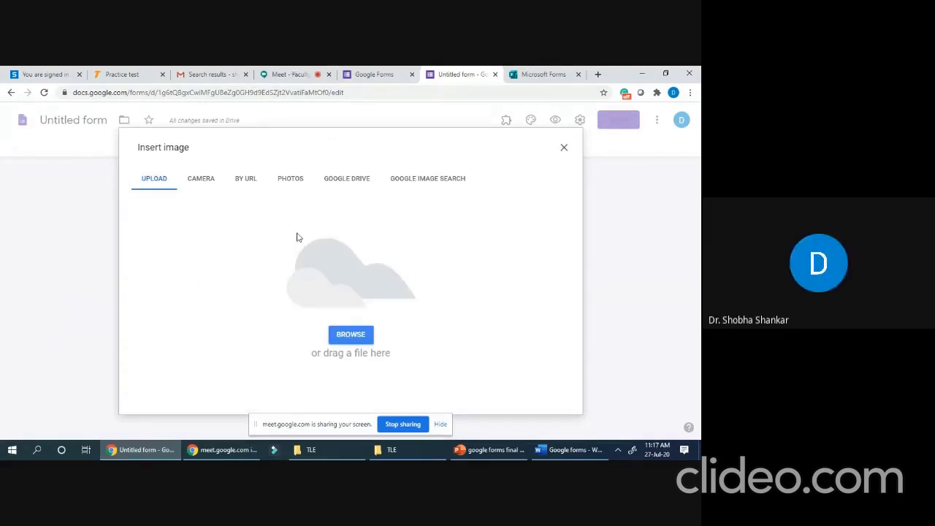
{"action": "left_click", "coordinate": [350, 338]}
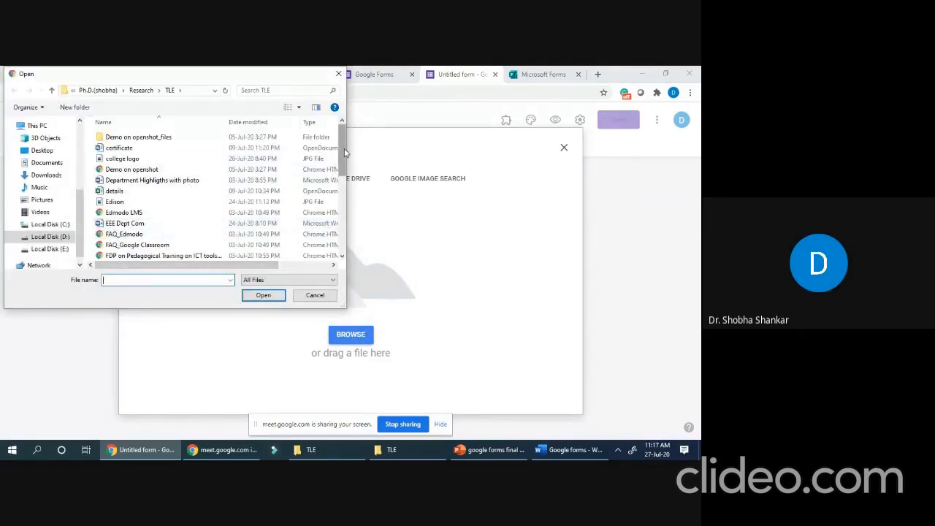
{"action": "left_click_drag", "start_coordinate": [345, 152], "coordinate": [359, 239]}
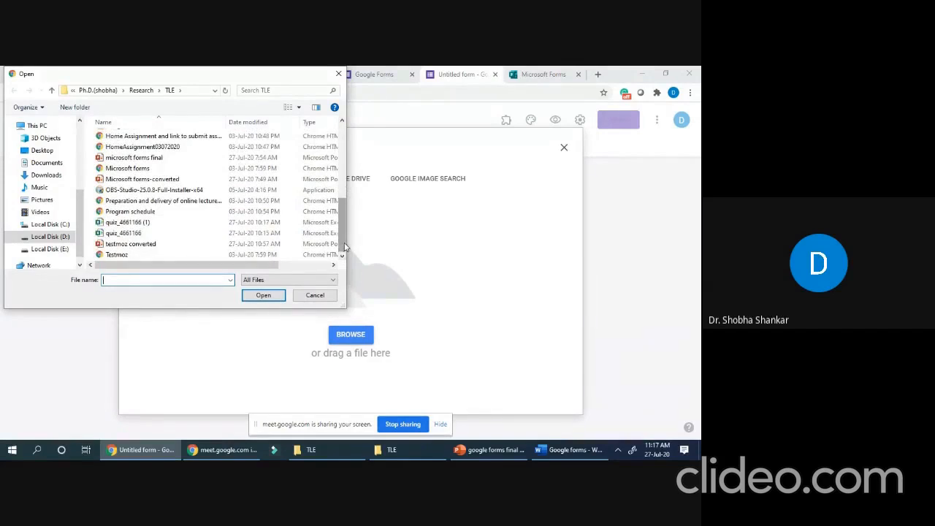
{"action": "left_click_drag", "start_coordinate": [345, 247], "coordinate": [348, 177]}
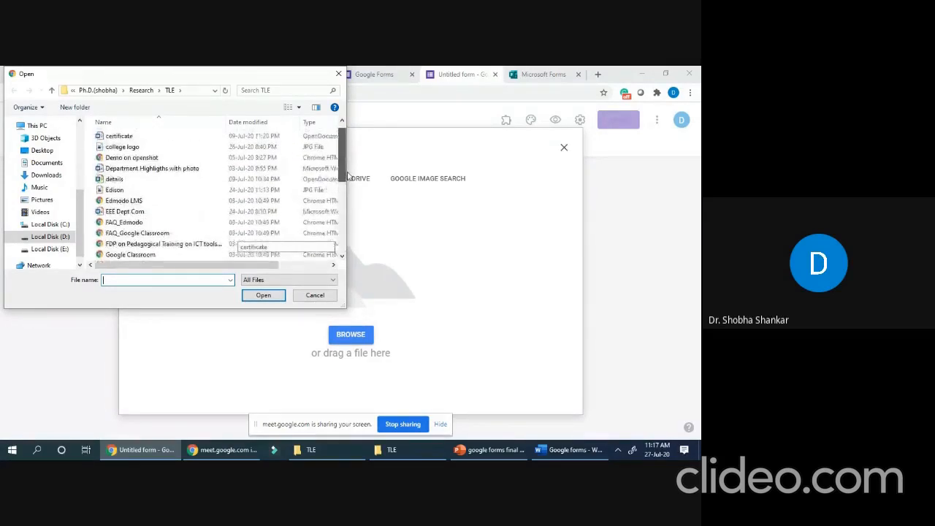
{"action": "left_click", "coordinate": [117, 190]}
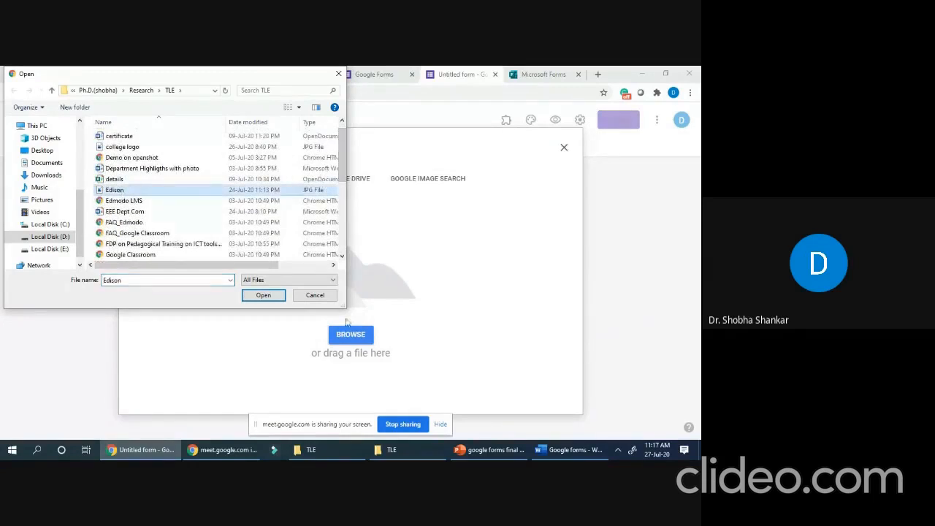
{"action": "left_click", "coordinate": [267, 296]}
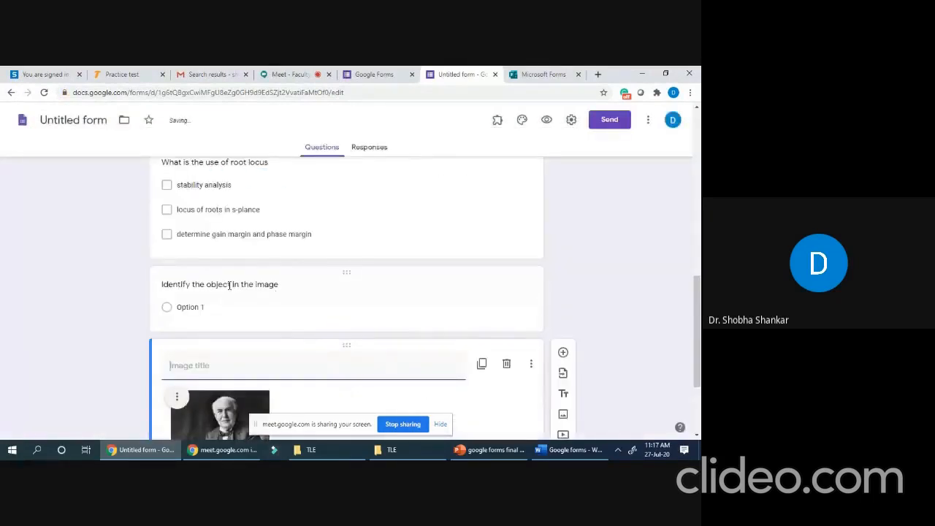
- Retitle the question to 'Identify the person in the image'
{"action": "left_click", "coordinate": [229, 284]}
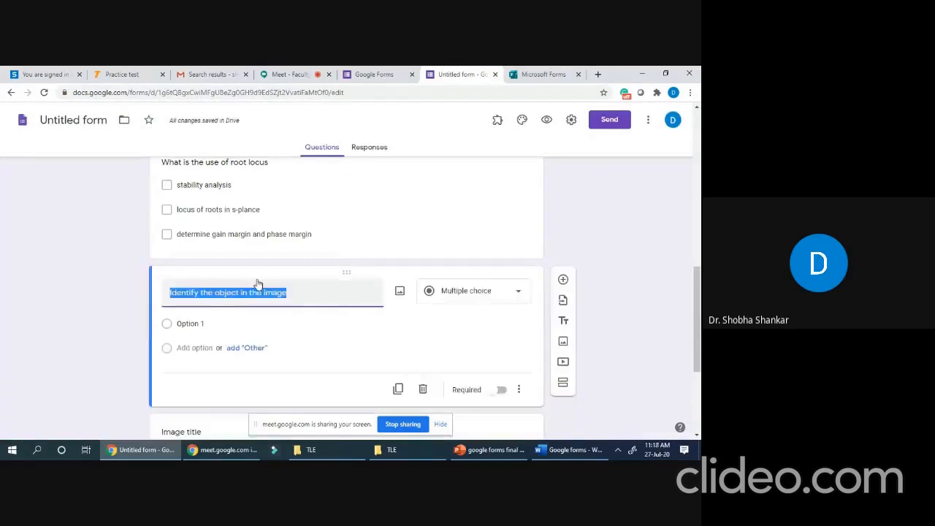
{"action": "left_click", "coordinate": [237, 294]}
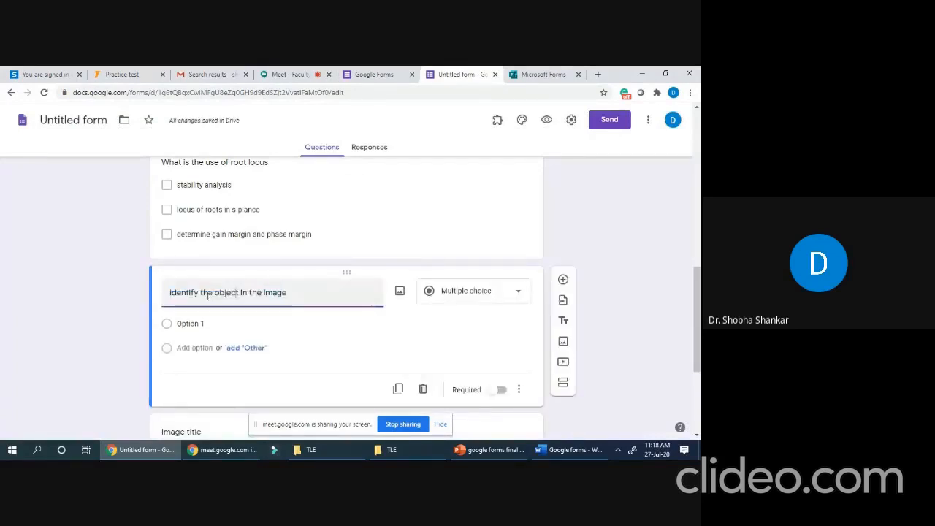
{"action": "left_click_drag", "start_coordinate": [214, 293], "coordinate": [238, 293]}
{"action": "type", "text": "ptersona"}
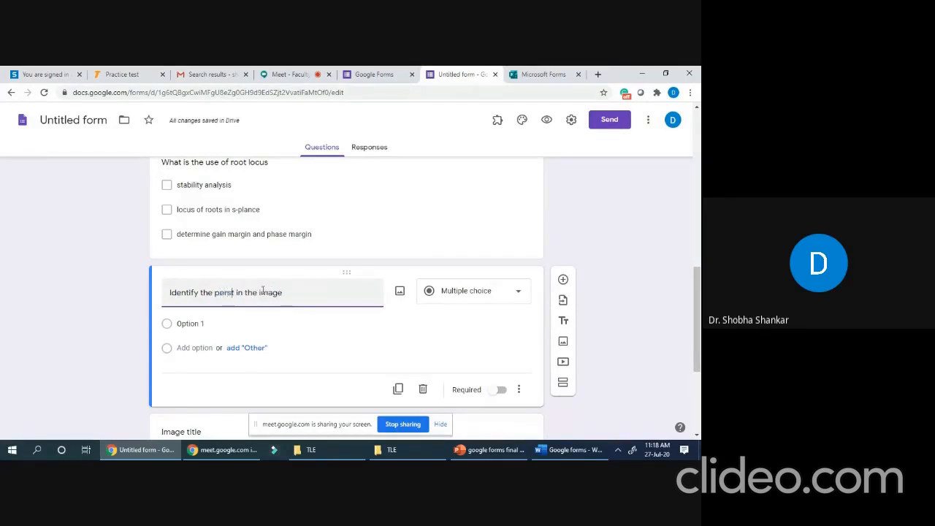
{"action": "key", "text": "BackSpace"}
{"action": "left_click", "coordinate": [263, 290]}
{"action": "key", "text": "BackSpace"}
{"action": "key", "text": "BackSpace"}
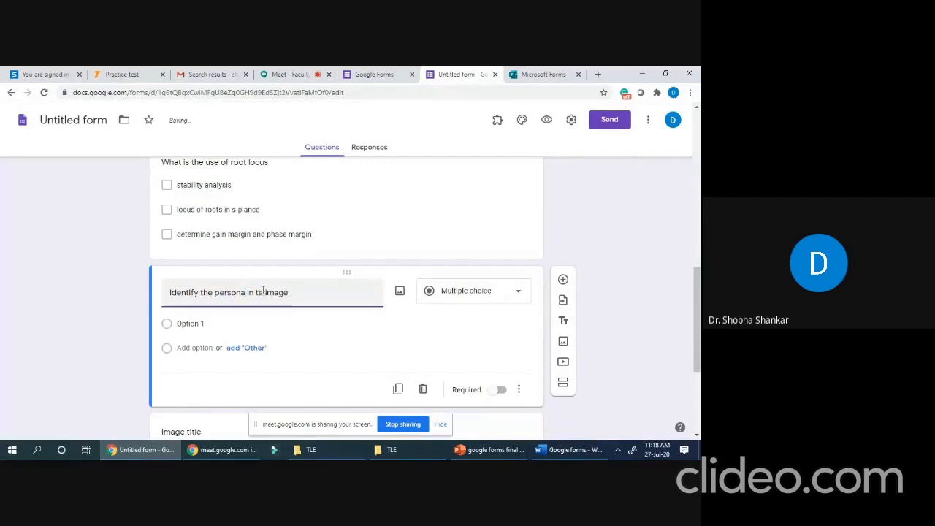
{"action": "key", "text": "BackSpace"}
{"action": "key", "text": "BackSpace"}
{"action": "key", "text": "BackSpace"}
{"action": "key", "text": "BackSpace"}
{"action": "key", "text": "BackSpace"}
{"action": "type", "text": "in th"}
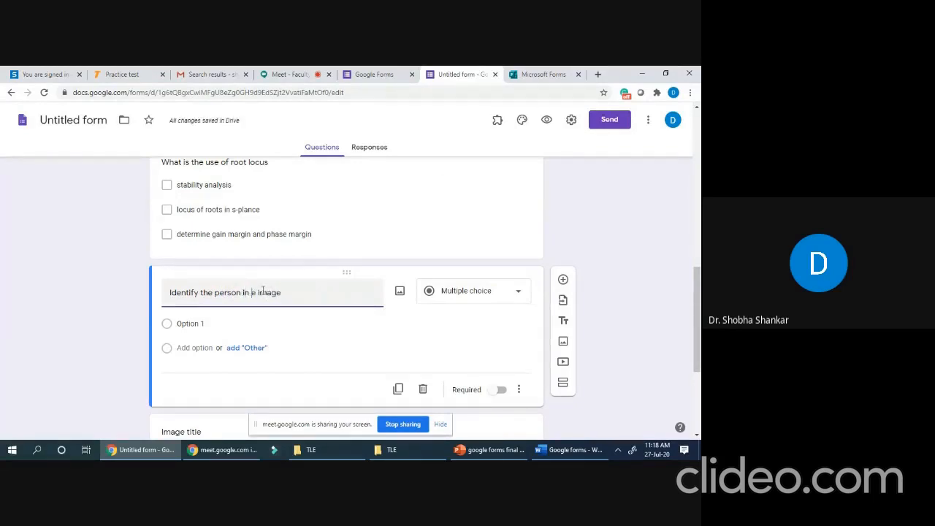
- Add choices Thomas Alva Edison and Alessandro Volta, and begin a third for Faraday
{"action": "left_click", "coordinate": [187, 327]}
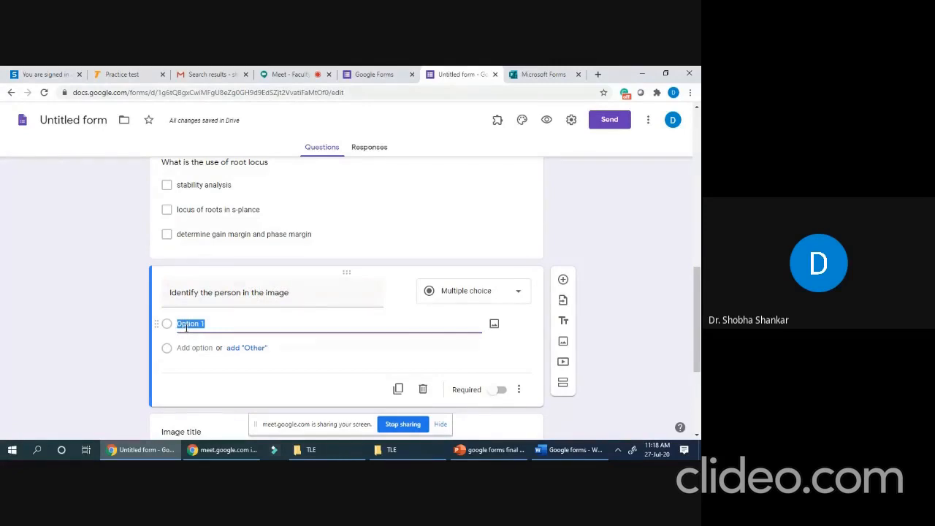
{"action": "type", "text": "Thomas "}
{"action": "type", "text": "E"}
{"action": "key", "text": "BackSpace"}
{"action": "type", "text": "Alava"}
{"action": "key", "text": "BackSpace"}
{"action": "key", "text": "BackSpace"}
{"action": "key", "text": "BackSpace"}
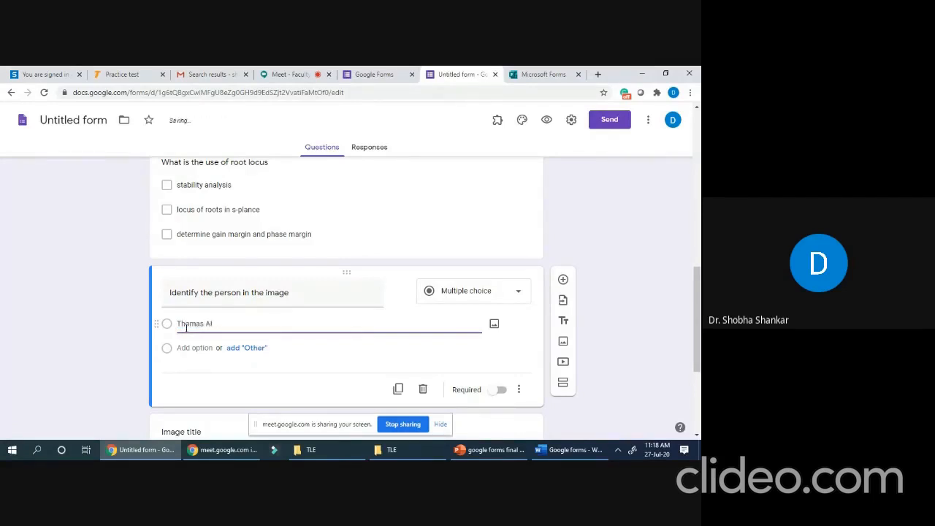
{"action": "type", "text": "va Edison"}
{"action": "left_click", "coordinate": [195, 347]}
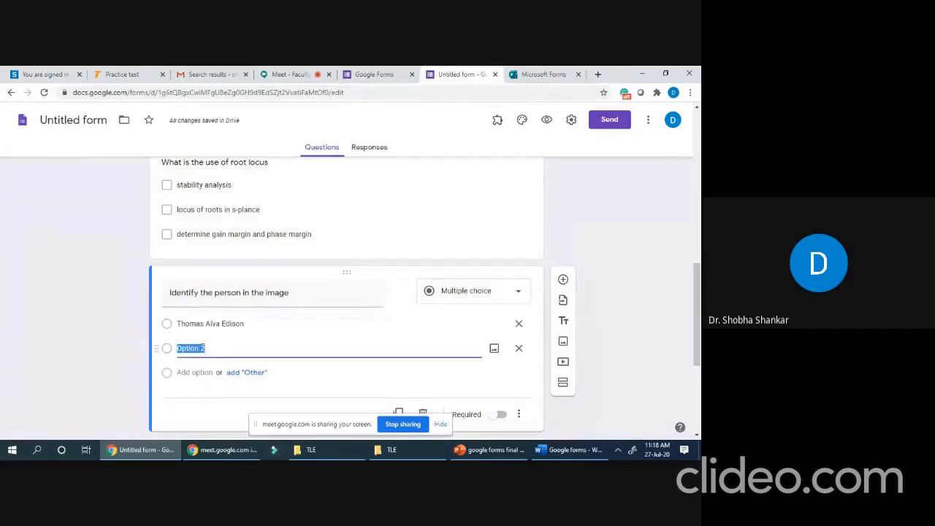
{"action": "type", "text": "Alessandro V"}
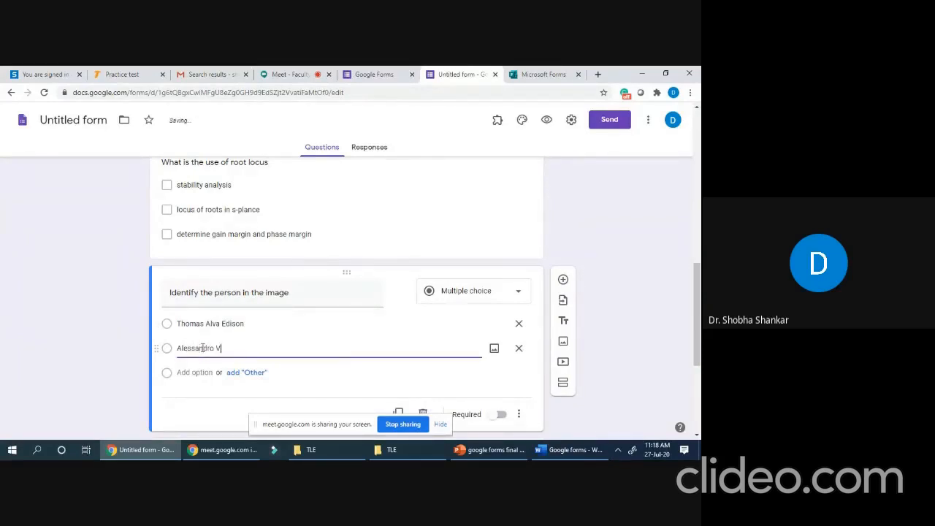
{"action": "type", "text": "olat"}
{"action": "type", "text": "ta"}
{"action": "left_click", "coordinate": [194, 372]}
{"action": "type", "text": "M"}
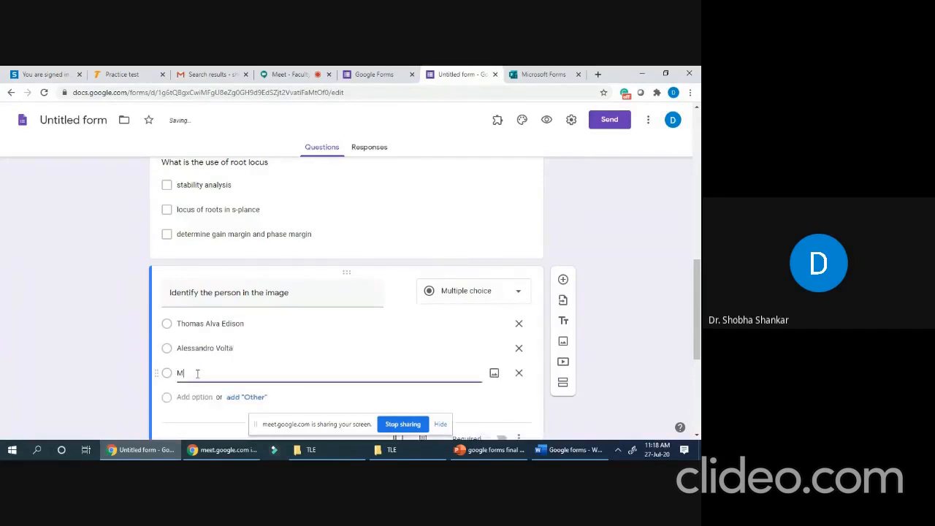
{"action": "type", "text": "idcheal Farada"}
{"action": "scroll", "coordinate": [317, 323], "scroll_direction": "down", "scroll_amount": 1}
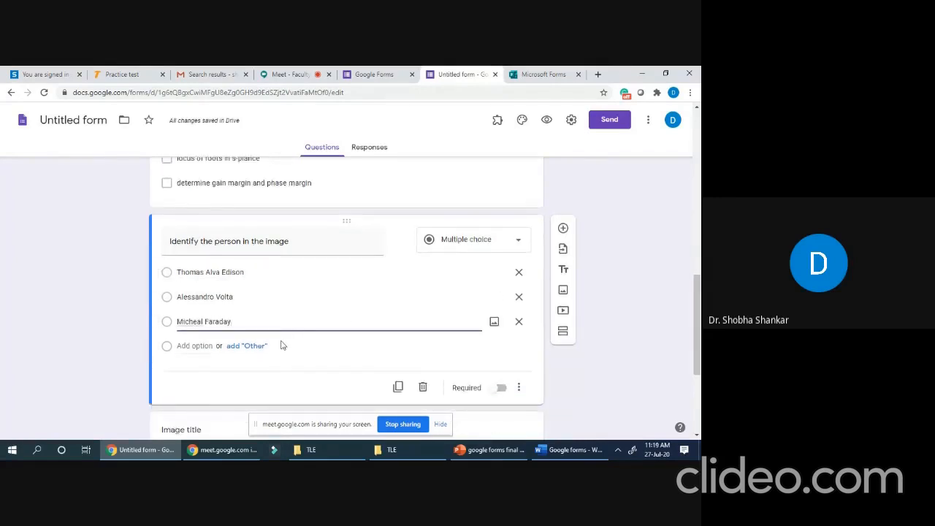
{"action": "scroll", "coordinate": [280, 343], "scroll_direction": "down", "scroll_amount": 2}
{"action": "scroll", "coordinate": [246, 367], "scroll_direction": "down", "scroll_amount": 1}
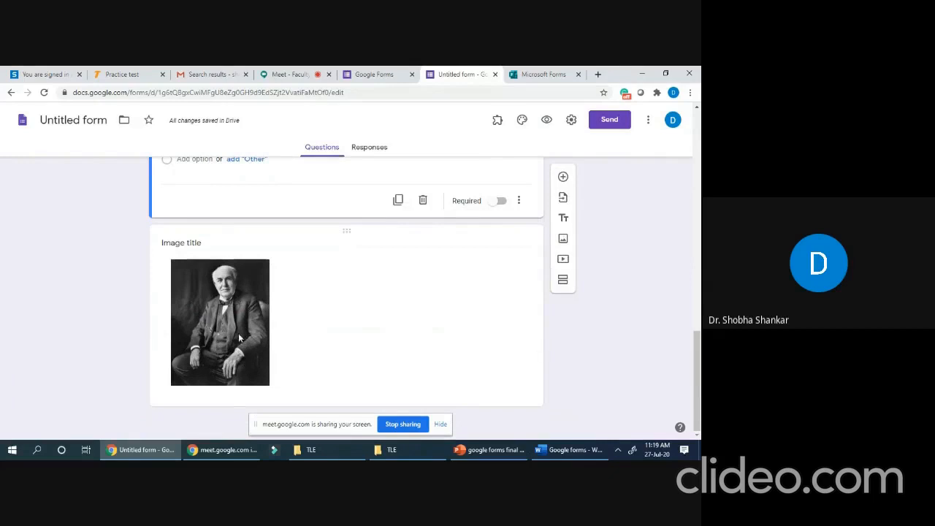
{"action": "scroll", "coordinate": [239, 338], "scroll_direction": "up", "scroll_amount": 2}
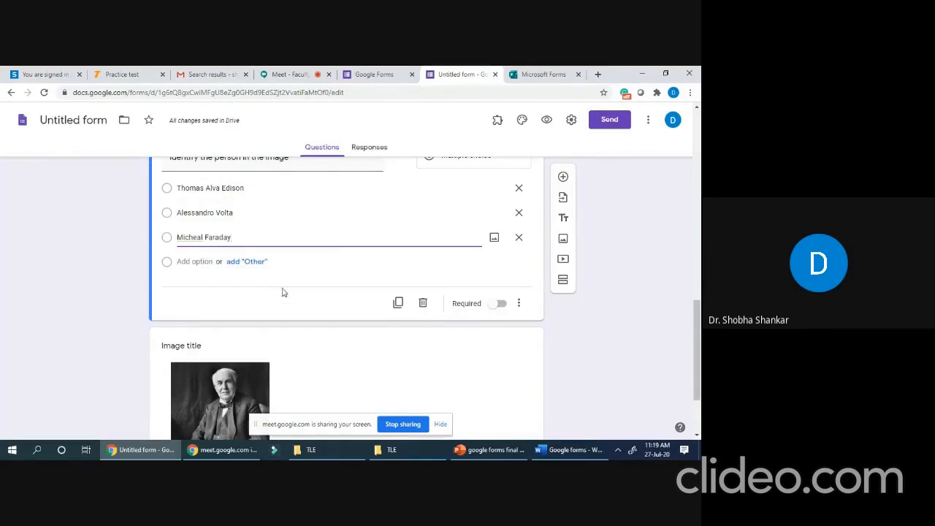
{"action": "scroll", "coordinate": [255, 317], "scroll_direction": "up", "scroll_amount": 2}
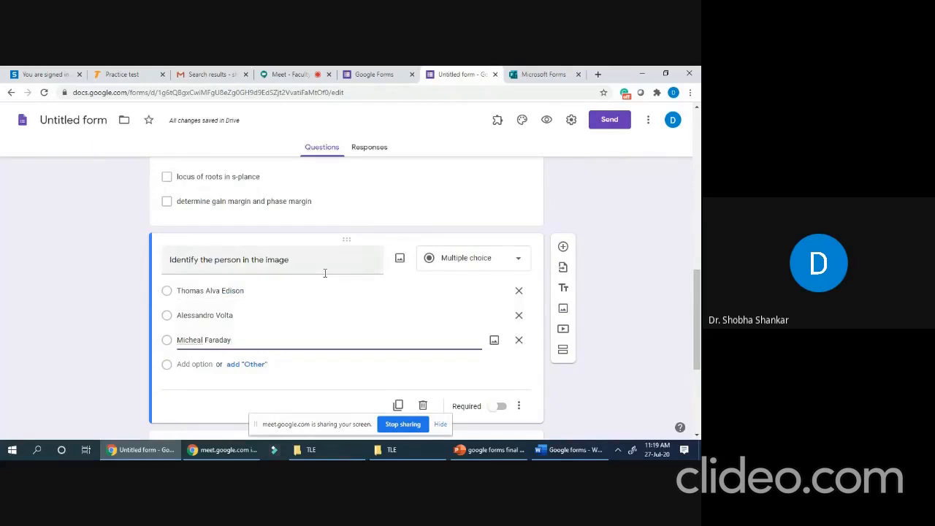
{"action": "scroll", "coordinate": [233, 300], "scroll_direction": "down", "scroll_amount": 1}
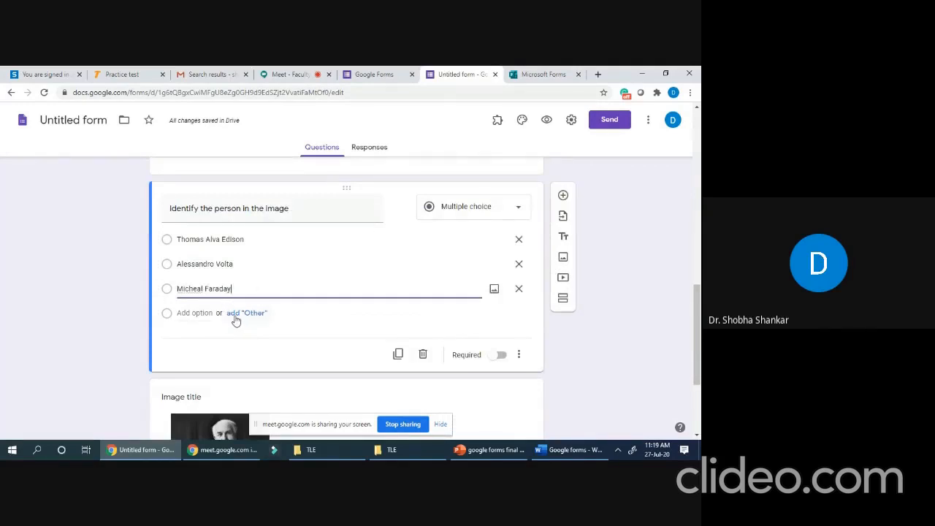
{"action": "scroll", "coordinate": [309, 314], "scroll_direction": "down", "scroll_amount": 3}
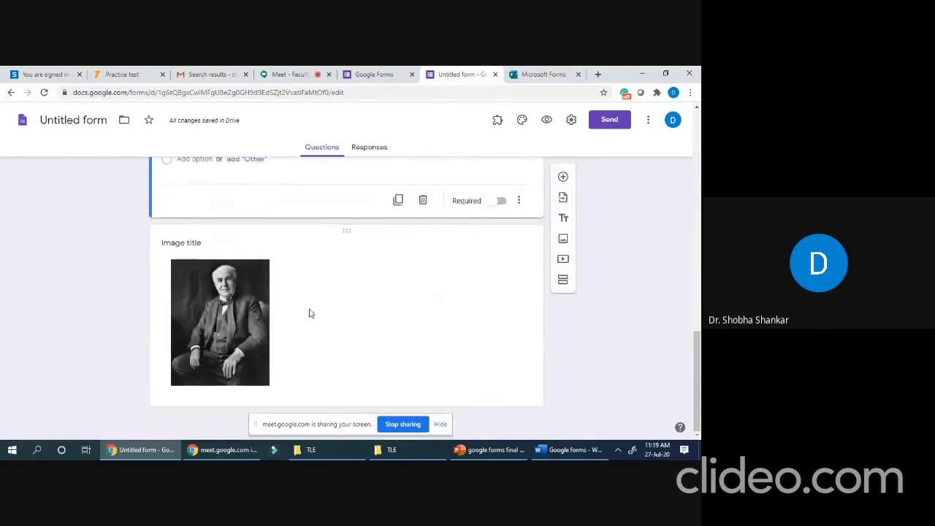
{"action": "scroll", "coordinate": [285, 325], "scroll_direction": "up", "scroll_amount": 4}
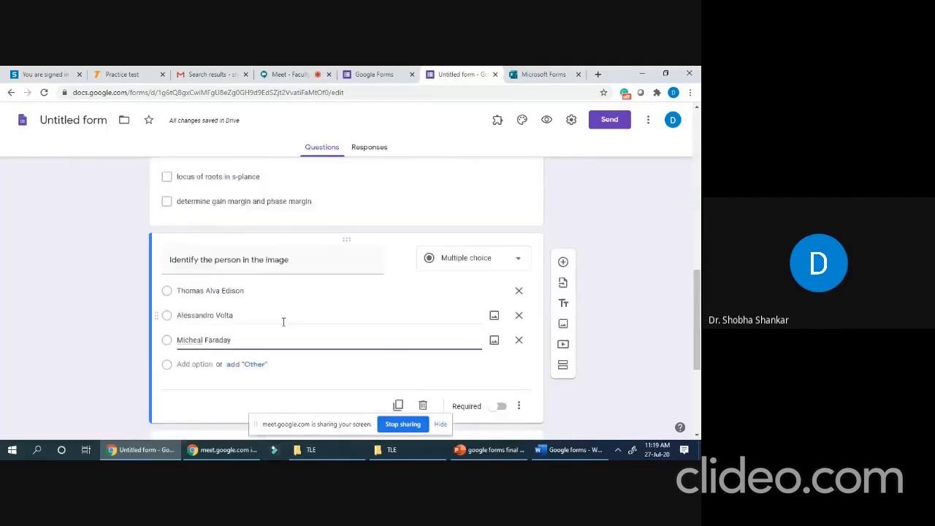
{"action": "scroll", "coordinate": [283, 322], "scroll_direction": "up", "scroll_amount": 12}
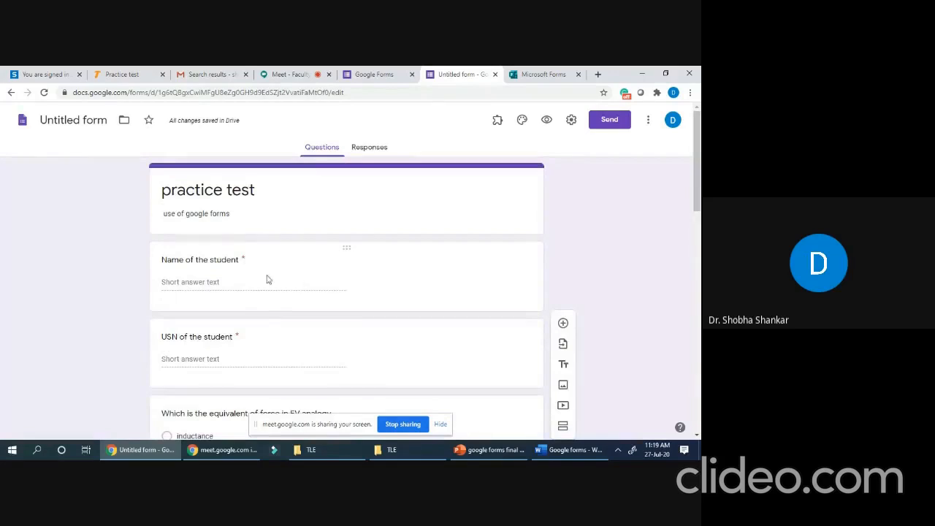
{"action": "scroll", "coordinate": [276, 283], "scroll_direction": "down", "scroll_amount": 4}
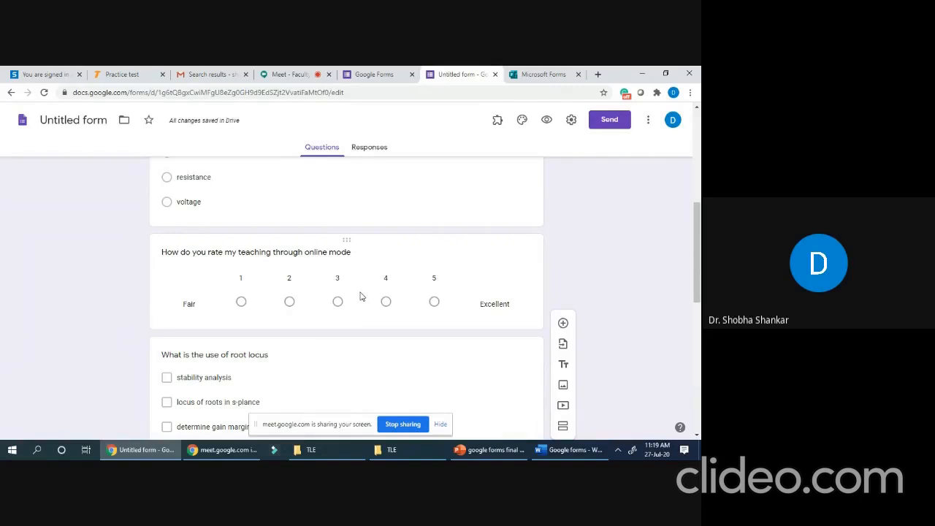
{"action": "scroll", "coordinate": [358, 294], "scroll_direction": "up", "scroll_amount": 5}
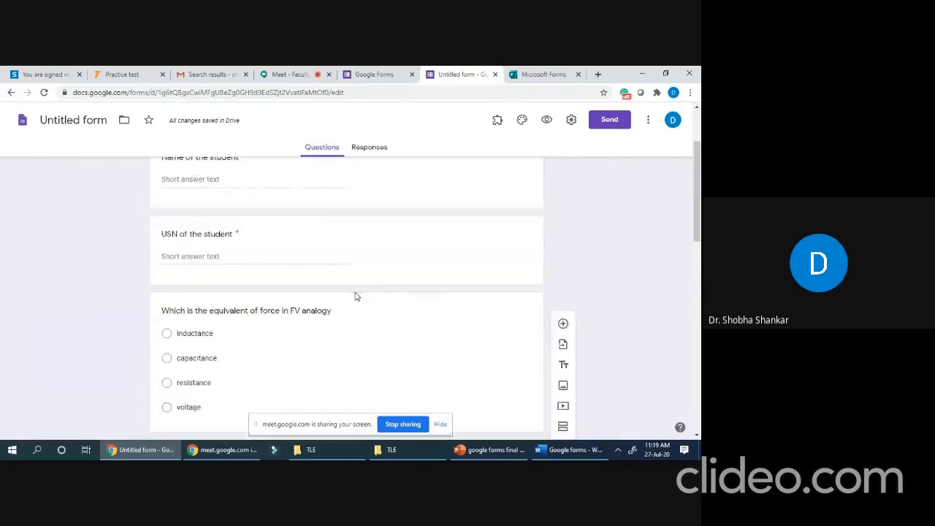
{"action": "scroll", "coordinate": [305, 278], "scroll_direction": "down", "scroll_amount": 3}
{"action": "scroll", "coordinate": [303, 278], "scroll_direction": "down", "scroll_amount": 10}
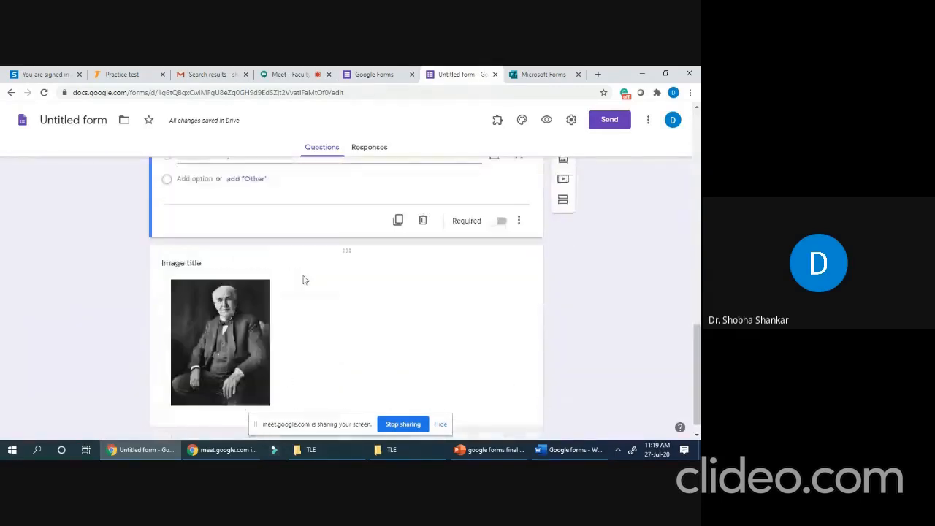
{"action": "scroll", "coordinate": [310, 296], "scroll_direction": "down", "scroll_amount": 1}
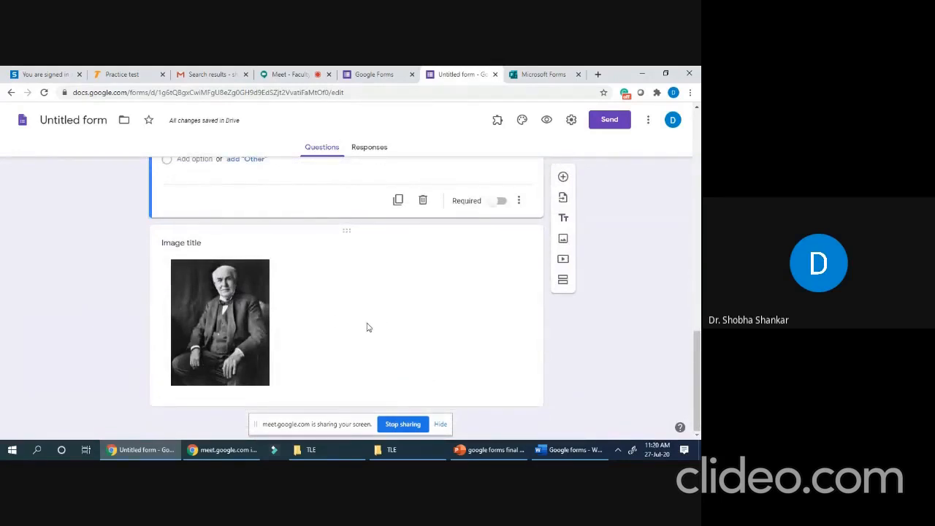
{"action": "scroll", "coordinate": [366, 328], "scroll_direction": "up", "scroll_amount": 2}
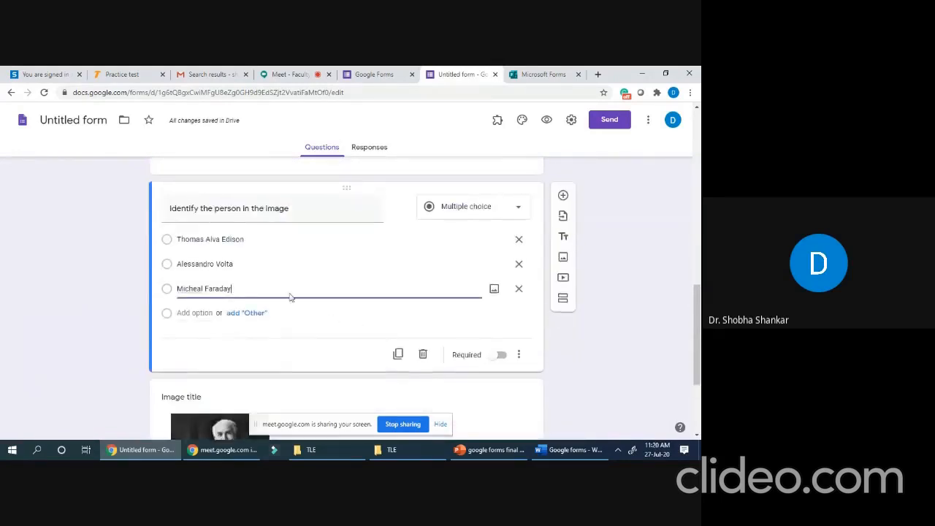
{"action": "scroll", "coordinate": [406, 292], "scroll_direction": "up", "scroll_amount": 3}
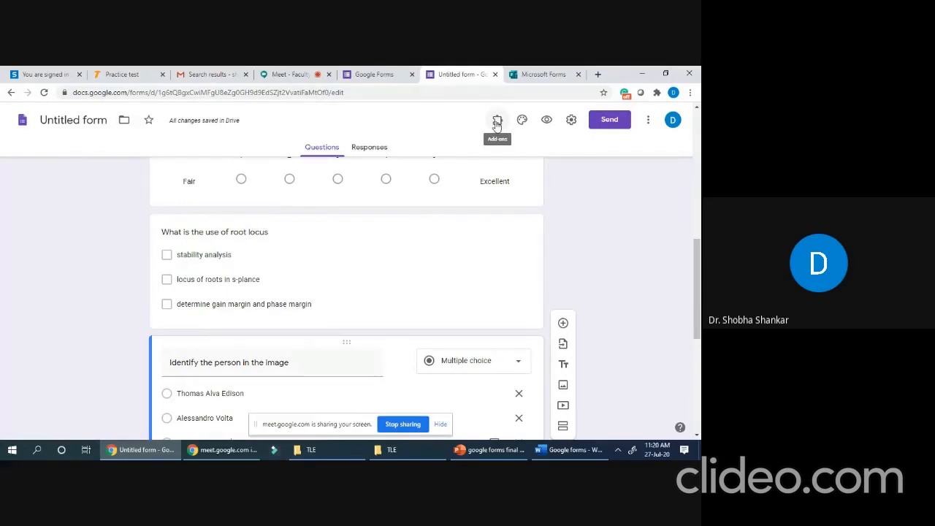
- Try orange and teal theme colours, then return the form to its purple theme
{"action": "left_click", "coordinate": [496, 123]}
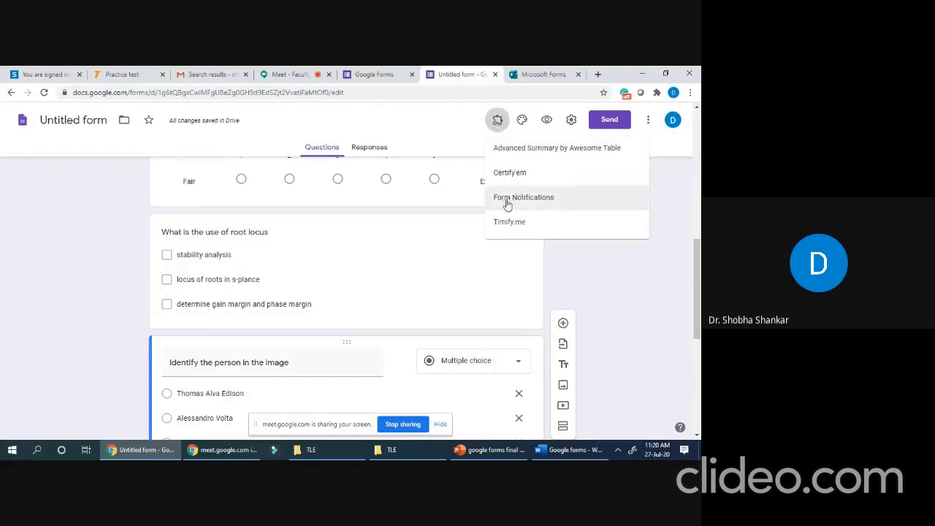
{"action": "left_click", "coordinate": [523, 126]}
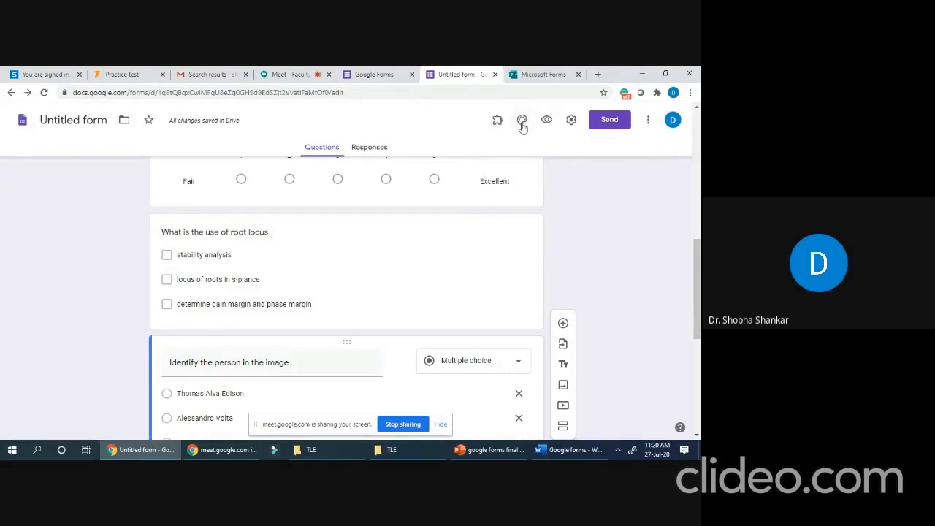
{"action": "left_click", "coordinate": [523, 126]}
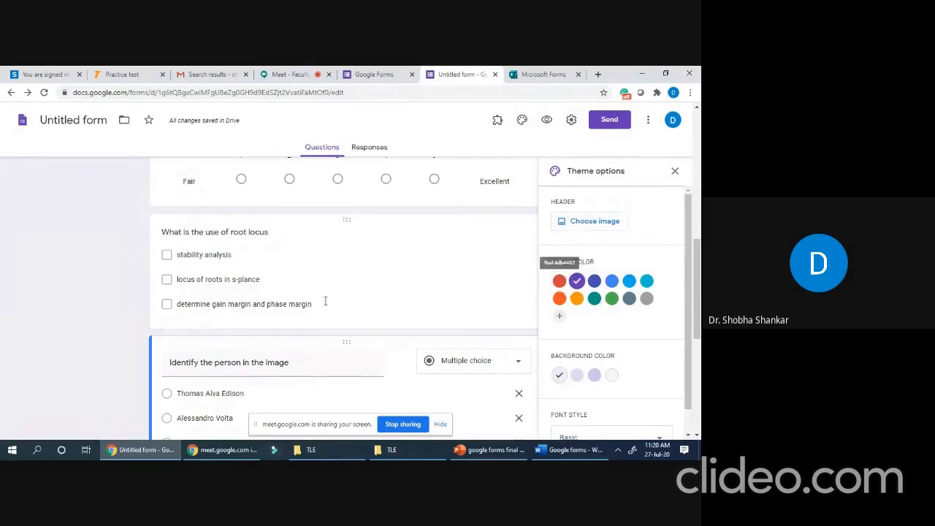
{"action": "scroll", "coordinate": [395, 305], "scroll_direction": "up", "scroll_amount": 10}
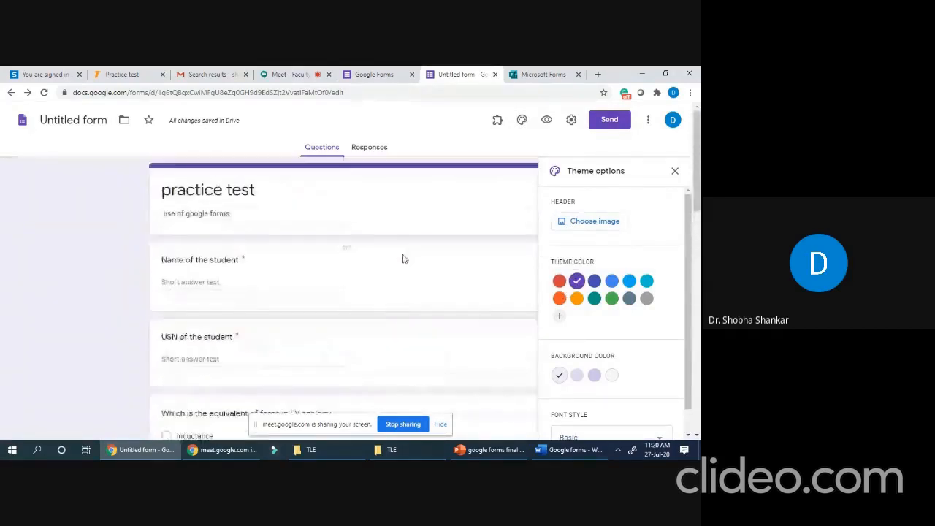
{"action": "left_click", "coordinate": [560, 299]}
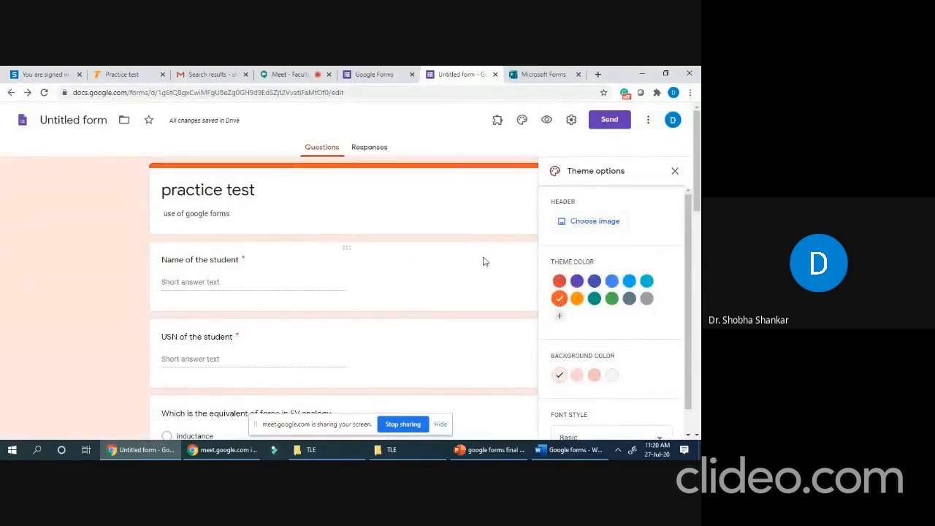
{"action": "left_click", "coordinate": [594, 299]}
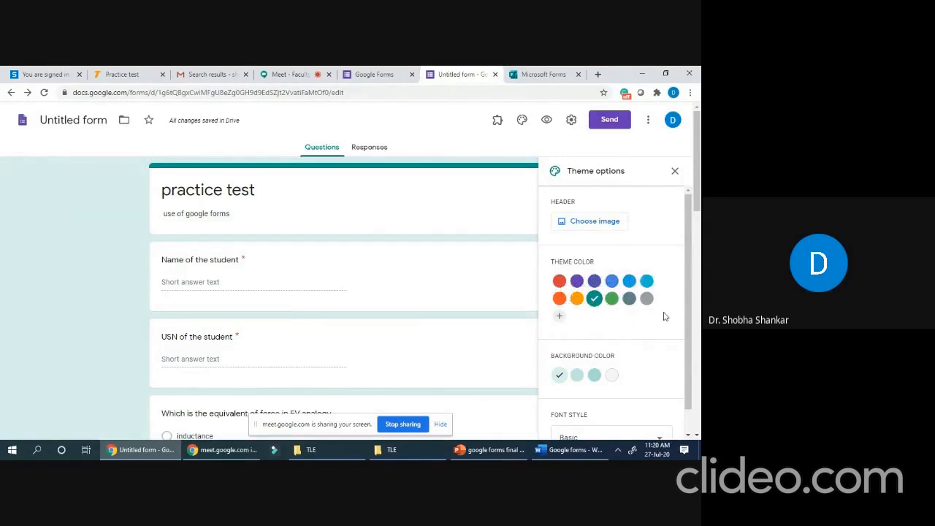
{"action": "left_click", "coordinate": [577, 282]}
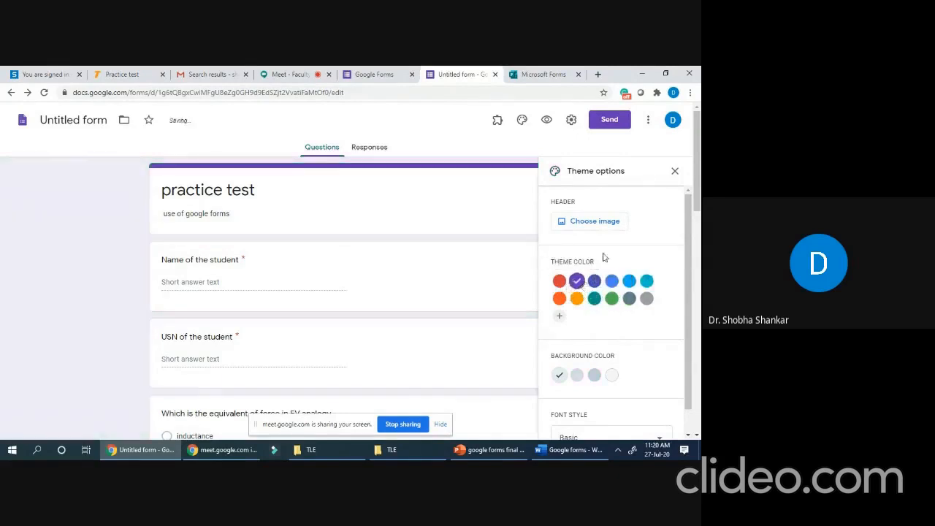
{"action": "left_click", "coordinate": [546, 121]}
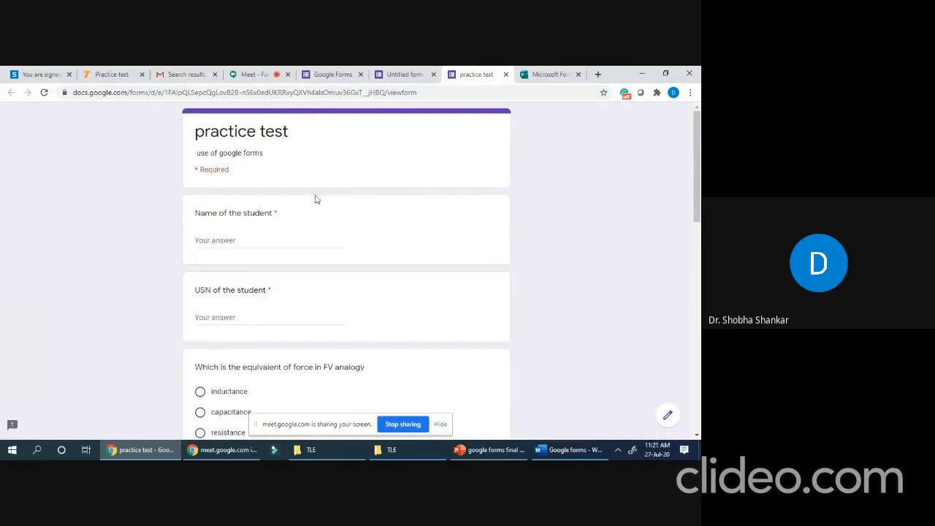
{"action": "scroll", "coordinate": [315, 198], "scroll_direction": "down", "scroll_amount": 15}
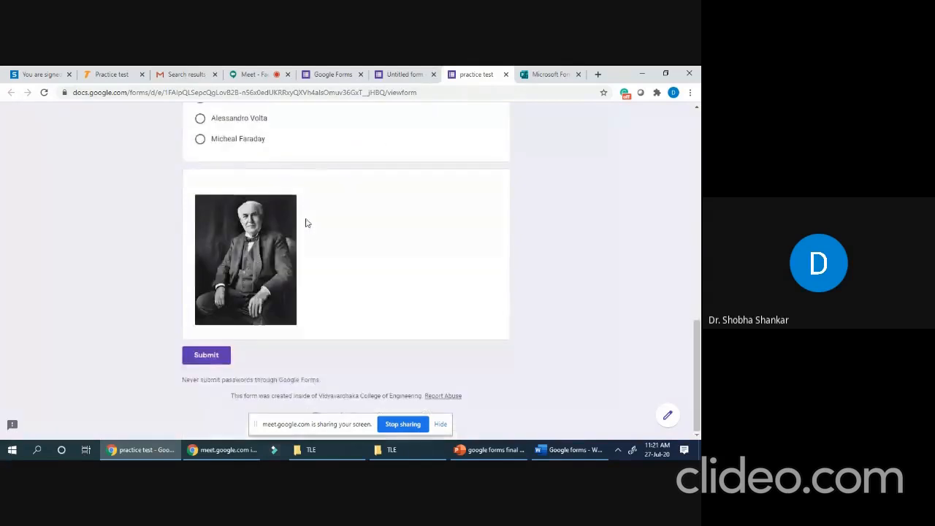
{"action": "scroll", "coordinate": [305, 219], "scroll_direction": "up", "scroll_amount": 15}
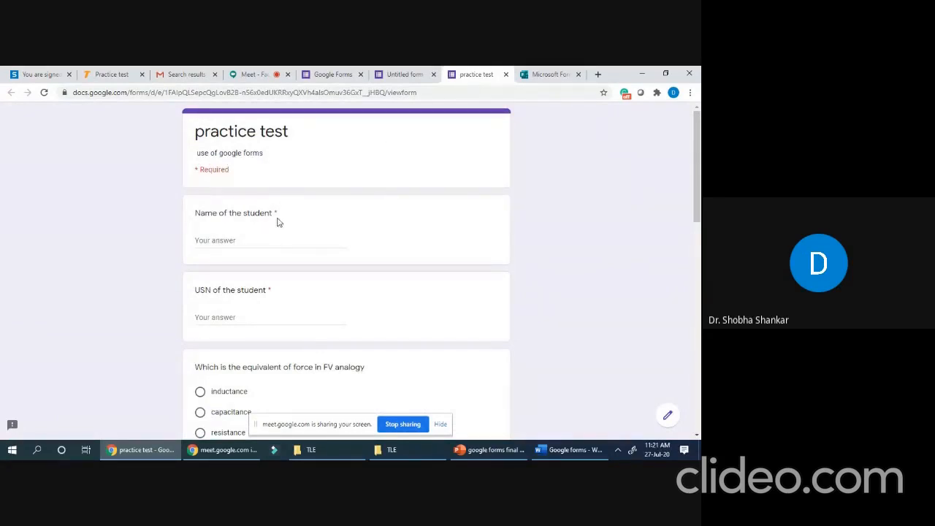
- In the preview, enter the student's name and USN, choose voltage, and rate the teaching 5
{"action": "left_click", "coordinate": [224, 241]}
{"action": "type", "text": "shobha"}
{"action": "left_click", "coordinate": [217, 319]}
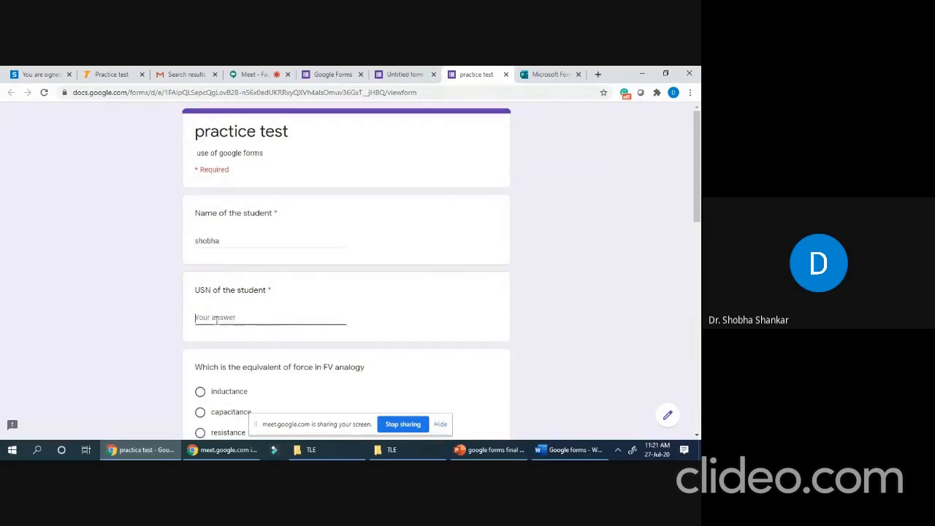
{"action": "scroll", "coordinate": [207, 313], "scroll_direction": "down", "scroll_amount": 2}
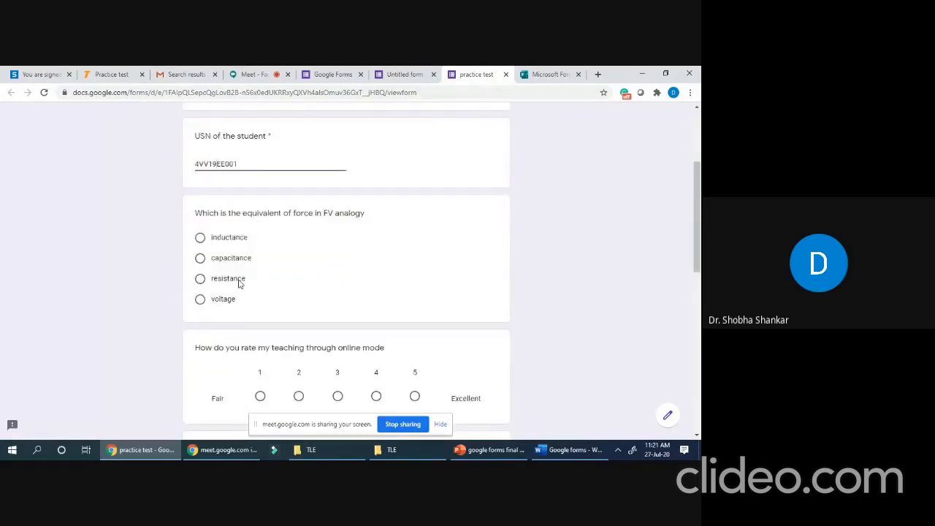
{"action": "left_click", "coordinate": [200, 299]}
{"action": "scroll", "coordinate": [247, 293], "scroll_direction": "down", "scroll_amount": 2}
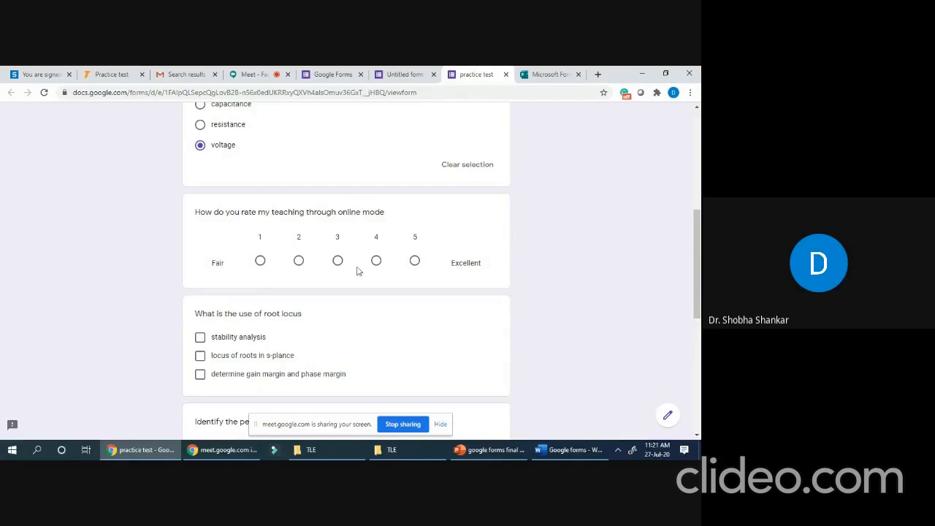
{"action": "left_click", "coordinate": [415, 263]}
{"action": "scroll", "coordinate": [343, 313], "scroll_direction": "down", "scroll_amount": 2}
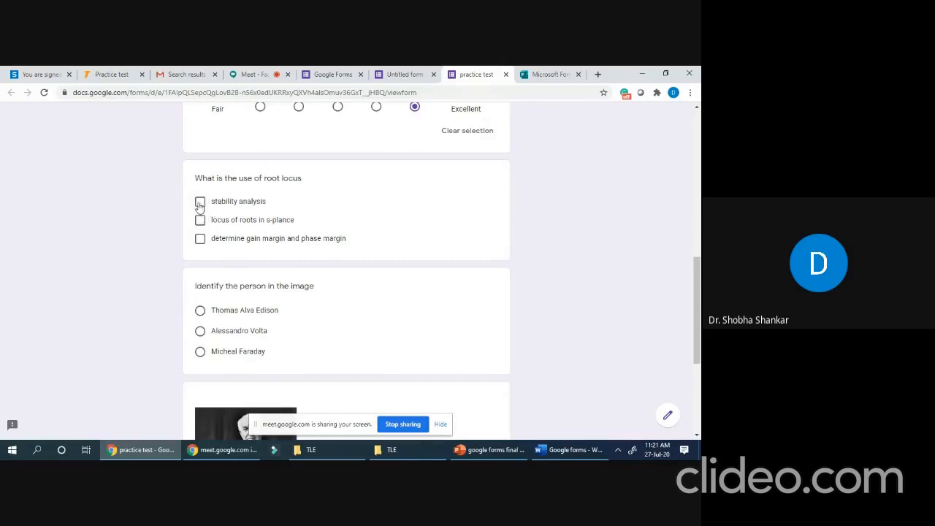
- Tick stability analysis and locus of roots, choose Thomas Alva Edison, and submit the response
{"action": "left_click", "coordinate": [200, 204]}
{"action": "left_click", "coordinate": [200, 222]}
{"action": "scroll", "coordinate": [305, 299], "scroll_direction": "down", "scroll_amount": 2}
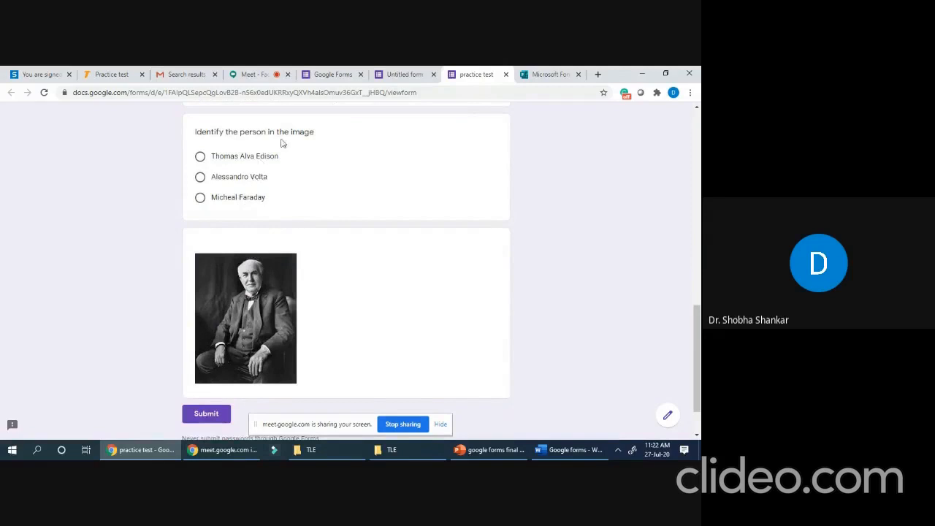
{"action": "left_click", "coordinate": [200, 157]}
{"action": "scroll", "coordinate": [232, 289], "scroll_direction": "down", "scroll_amount": 1}
{"action": "left_click", "coordinate": [214, 351]}
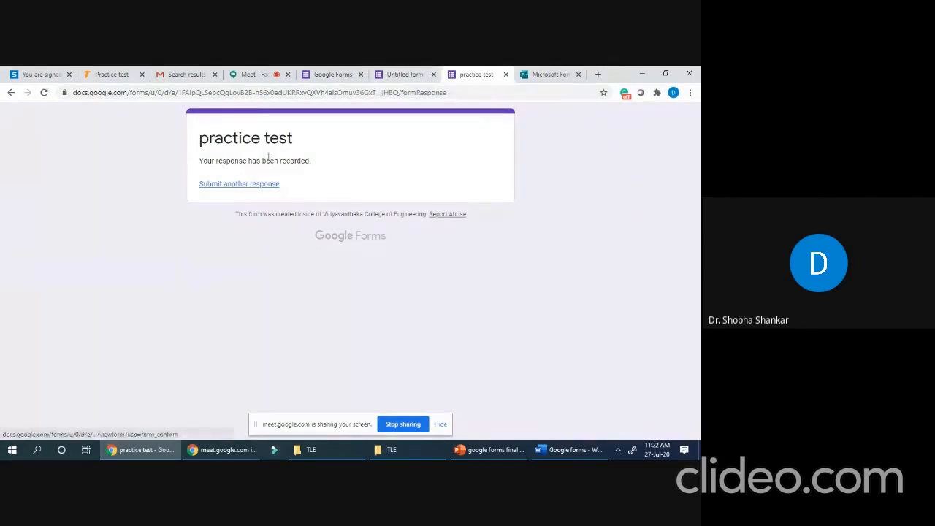
- Back in the form editor, review the Responses summary charts for the single submitted response
{"action": "left_click", "coordinate": [402, 76]}
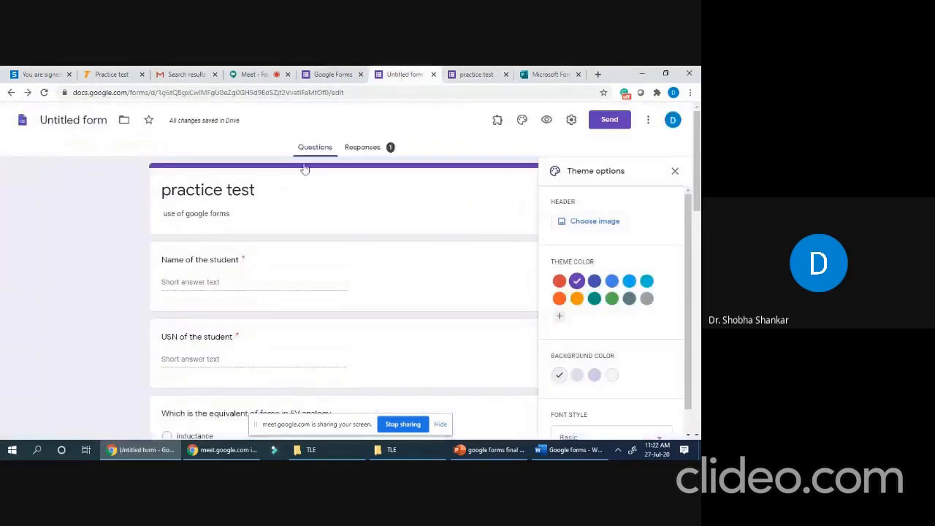
{"action": "left_click", "coordinate": [366, 149]}
{"action": "scroll", "coordinate": [278, 292], "scroll_direction": "down", "scroll_amount": 3}
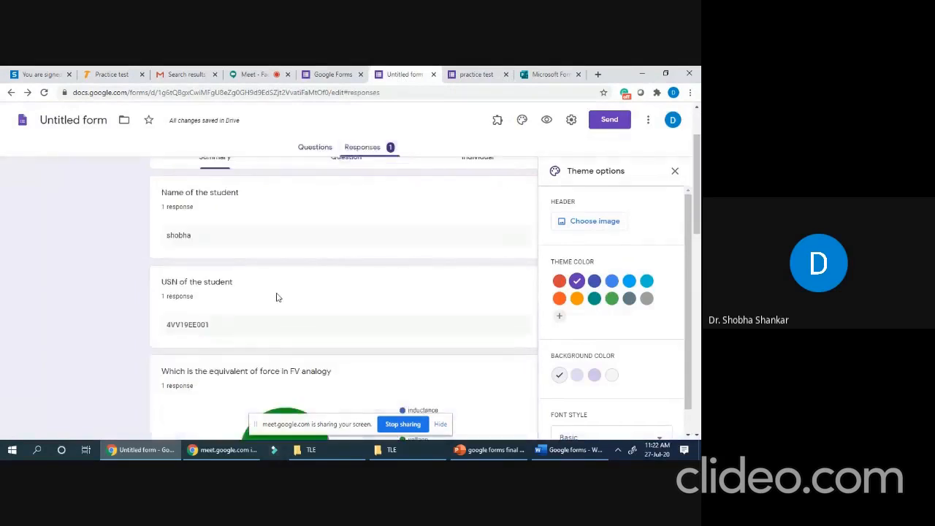
{"action": "scroll", "coordinate": [276, 294], "scroll_direction": "up", "scroll_amount": 5}
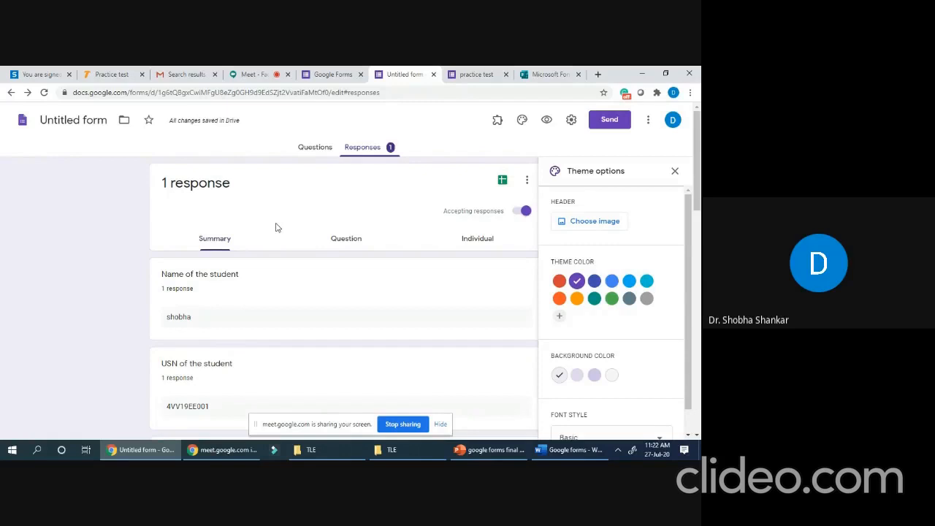
{"action": "scroll", "coordinate": [279, 233], "scroll_direction": "down", "scroll_amount": 1}
{"action": "scroll", "coordinate": [280, 233], "scroll_direction": "up", "scroll_amount": 1}
{"action": "scroll", "coordinate": [218, 285], "scroll_direction": "down", "scroll_amount": 2}
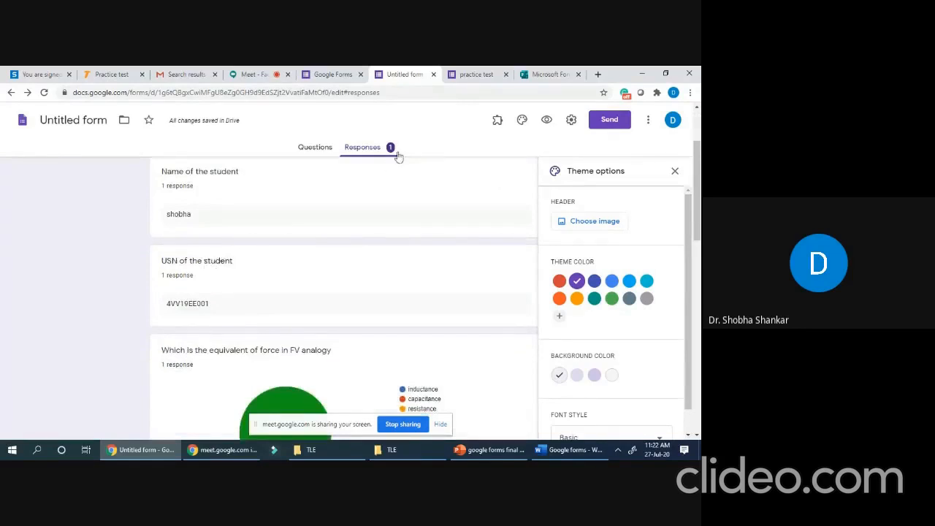
{"action": "scroll", "coordinate": [263, 214], "scroll_direction": "down", "scroll_amount": 4}
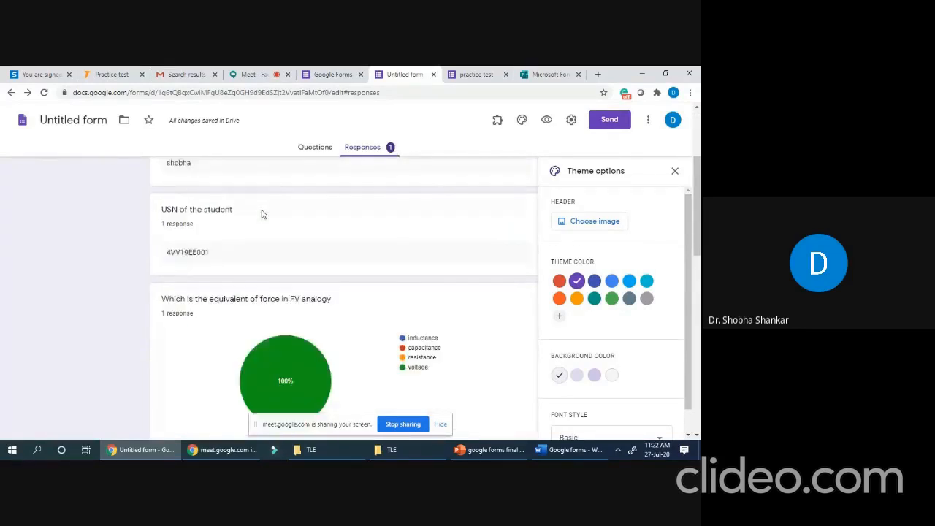
{"action": "scroll", "coordinate": [263, 214], "scroll_direction": "down", "scroll_amount": 7}
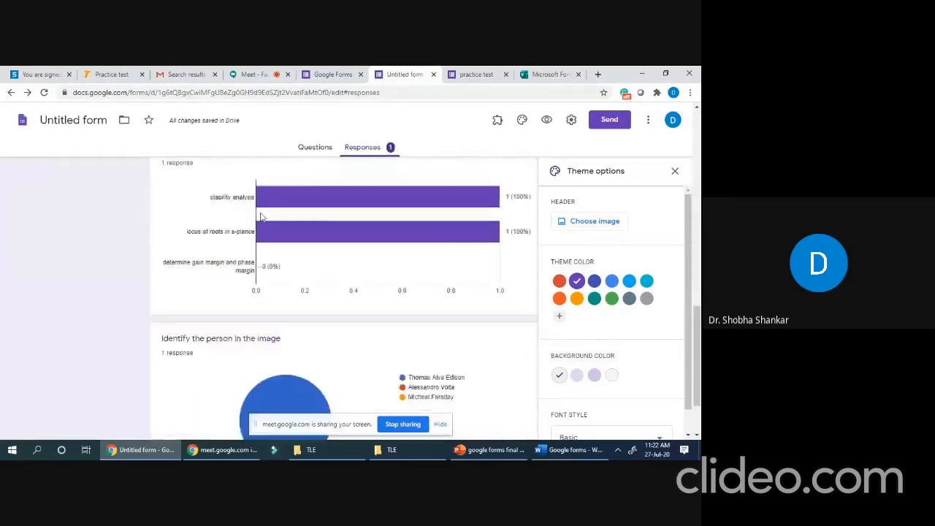
{"action": "scroll", "coordinate": [361, 347], "scroll_direction": "up", "scroll_amount": 10}
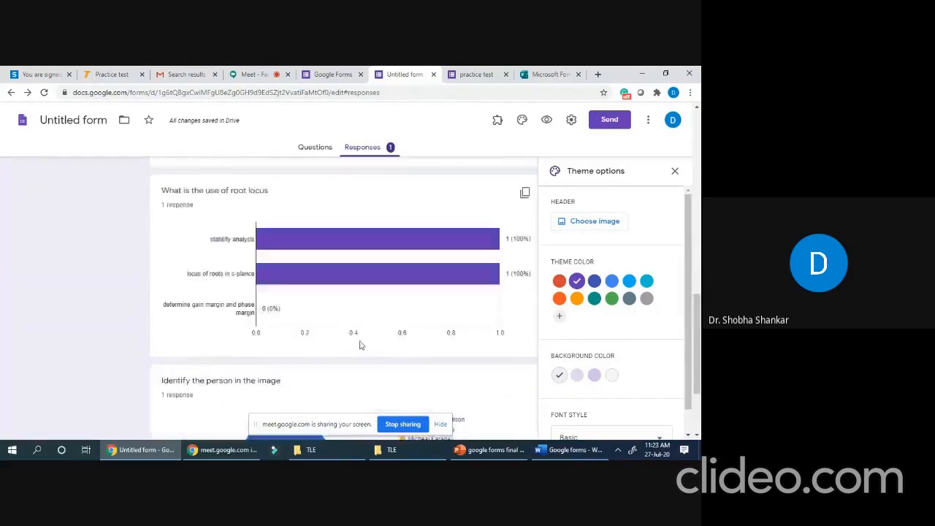
{"action": "scroll", "coordinate": [479, 216], "scroll_direction": "up", "scroll_amount": 1}
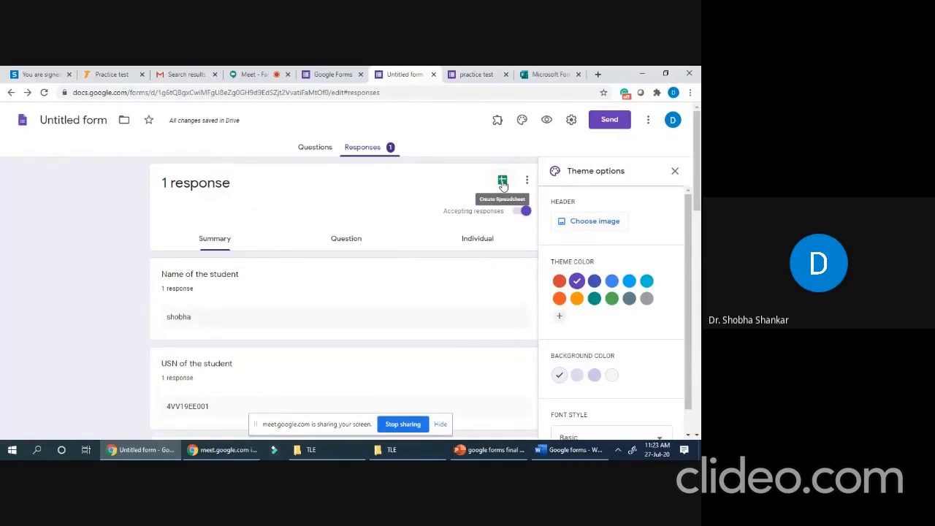
- Create a new linked responses spreadsheet named 'PRACTICE TEST (Responses)'
{"action": "left_click", "coordinate": [502, 181]}
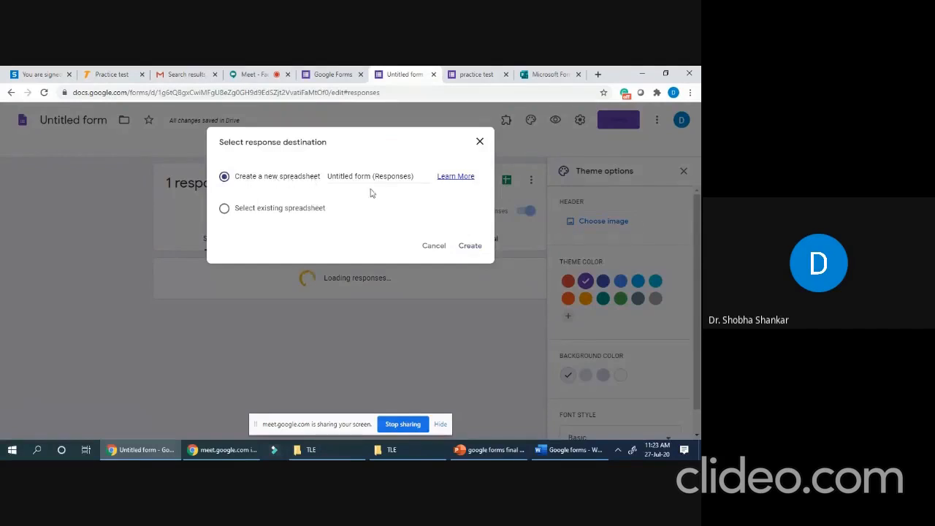
{"action": "left_click", "coordinate": [354, 176]}
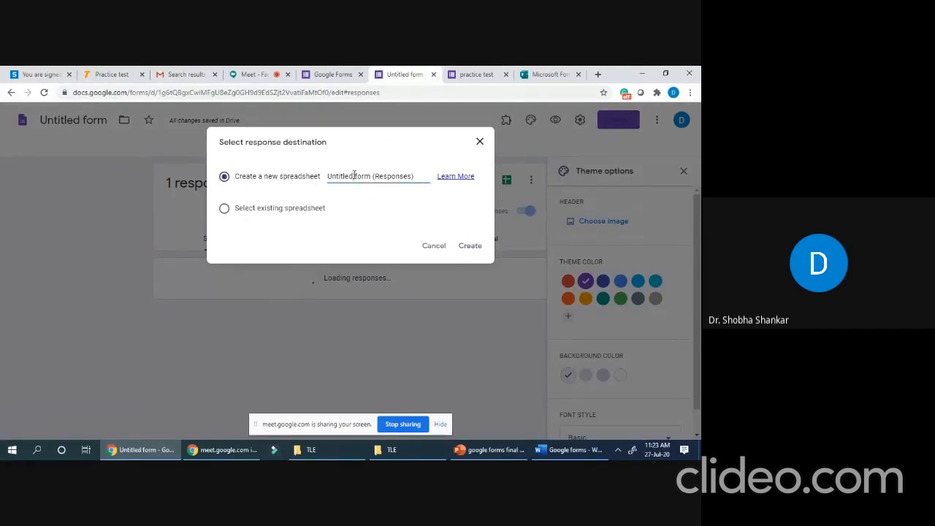
{"action": "type", "text": "FRACTISE"}
{"action": "key", "text": "BackSpace"}
{"action": "key", "text": "BackSpace"}
{"action": "key", "text": "BackSpace"}
{"action": "key", "text": "BackSpace"}
{"action": "key", "text": "BackSpace"}
{"action": "key", "text": "BackSpace"}
{"action": "key", "text": "BackSpace"}
{"action": "key", "text": "BackSpace"}
{"action": "key", "text": "BackSpace"}
{"action": "key", "text": "BackSpace"}
{"action": "key", "text": "BackSpace"}
{"action": "key", "text": "BackSpace"}
{"action": "key", "text": "BackSpace"}
{"action": "key", "text": "BackSpace"}
{"action": "key", "text": "BackSpace"}
{"action": "key", "text": "BackSpace"}
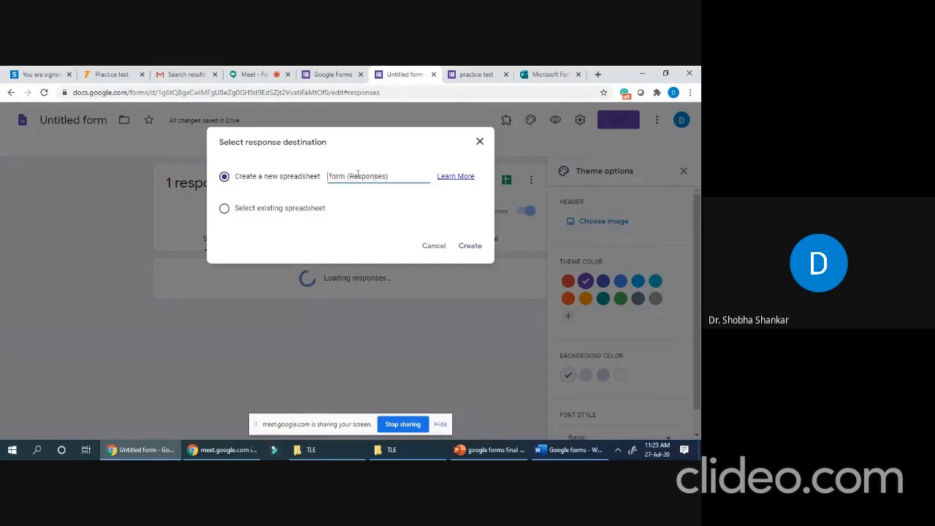
{"action": "key", "text": "Delete"}
{"action": "key", "text": "Delete"}
{"action": "key", "text": "Delete"}
{"action": "key", "text": "Delete"}
{"action": "key", "text": "Delete"}
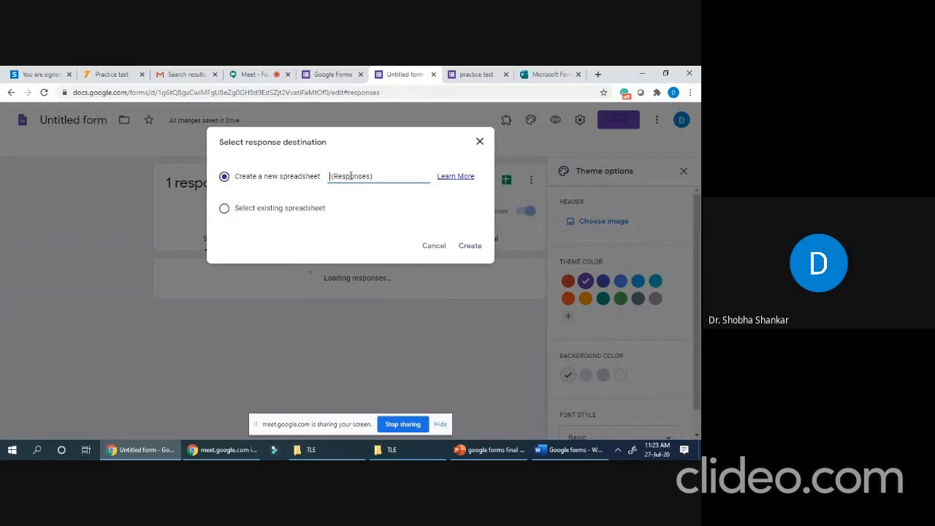
{"action": "type", "text": "PRACTICE TES"}
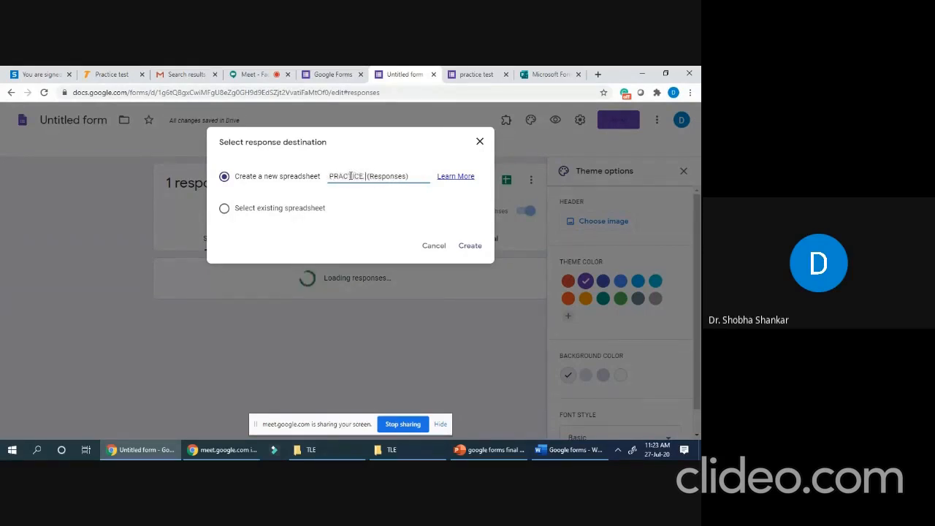
{"action": "type", "text": "T"}
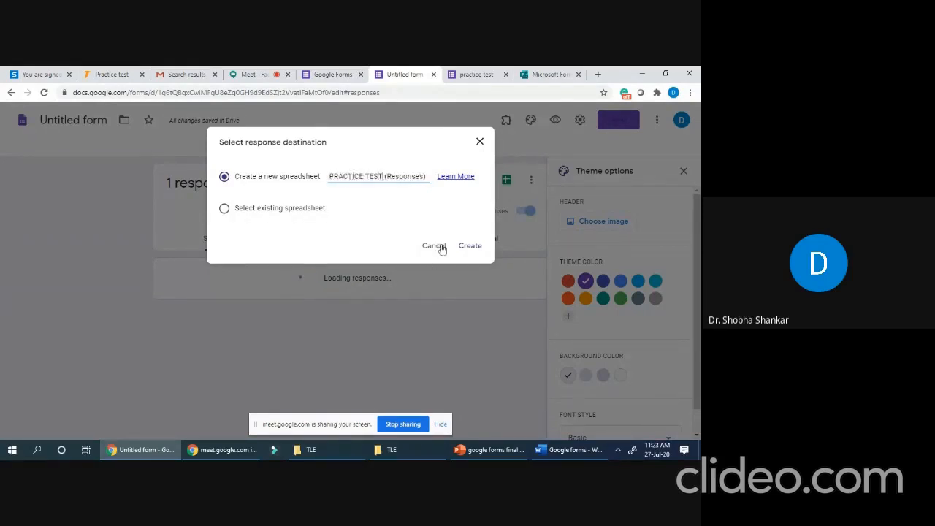
{"action": "left_click", "coordinate": [470, 246]}
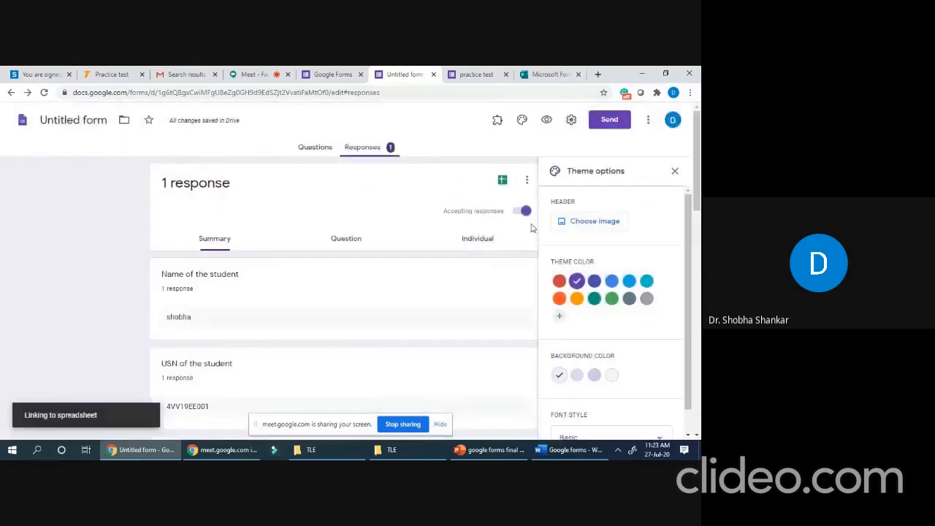
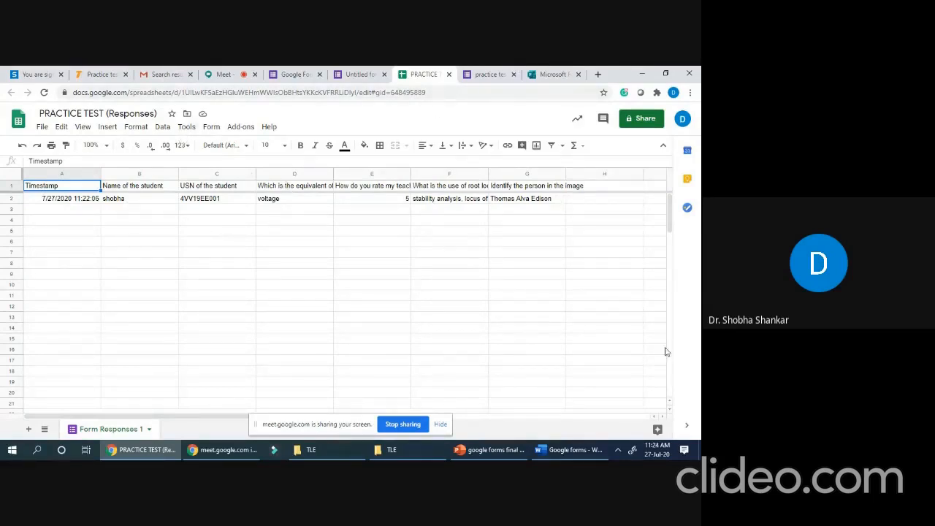
- Return to the form's Responses summary and scroll through the 1 response's name and USN answers
{"action": "left_click", "coordinate": [480, 78]}
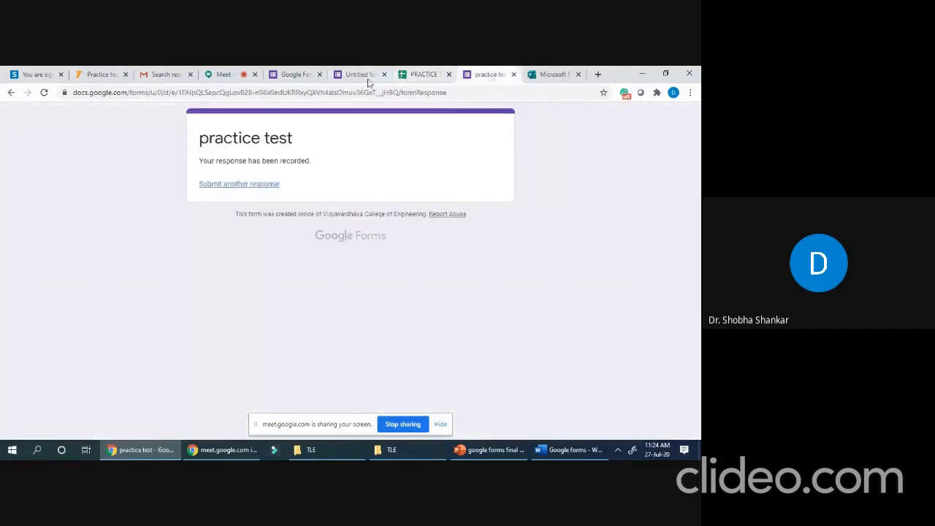
{"action": "left_click", "coordinate": [357, 77]}
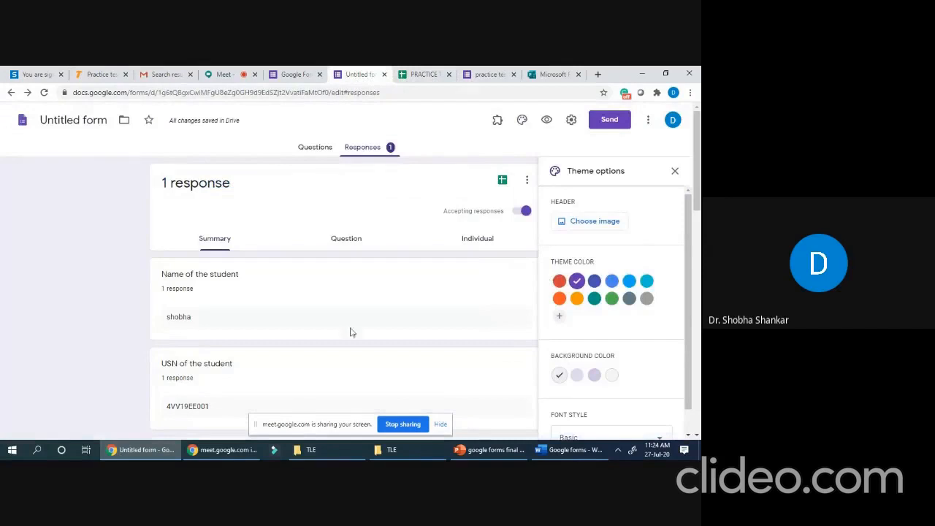
{"action": "scroll", "coordinate": [360, 315], "scroll_direction": "down", "scroll_amount": 2}
{"action": "scroll", "coordinate": [359, 313], "scroll_direction": "up", "scroll_amount": 2}
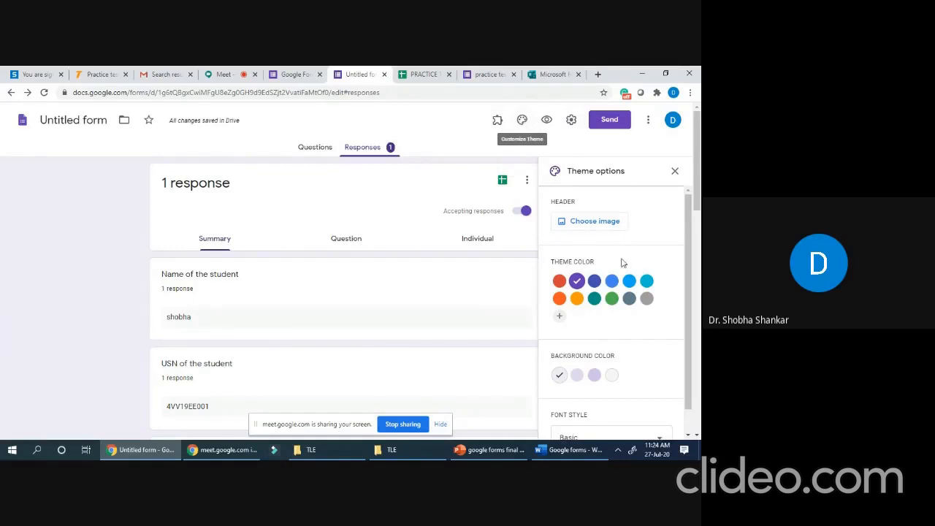
{"action": "scroll", "coordinate": [621, 306], "scroll_direction": "down", "scroll_amount": 1}
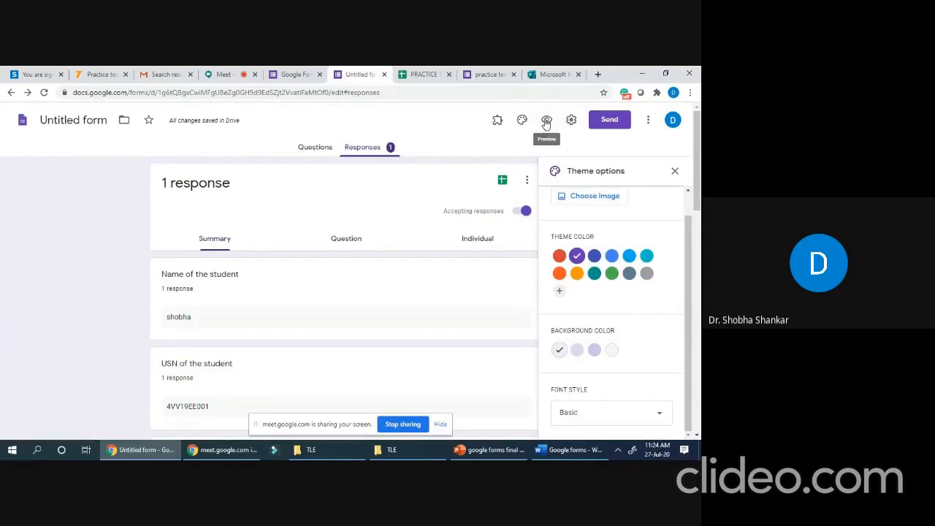
- In Settings, turn on Collect email addresses, Limit to 1 response, and Shuffle question order
{"action": "left_click", "coordinate": [572, 121]}
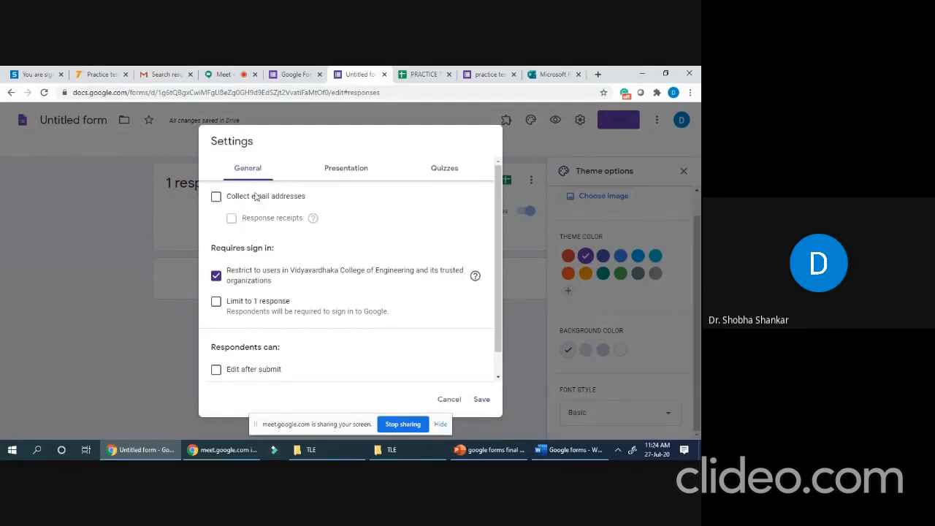
{"action": "left_click", "coordinate": [217, 198]}
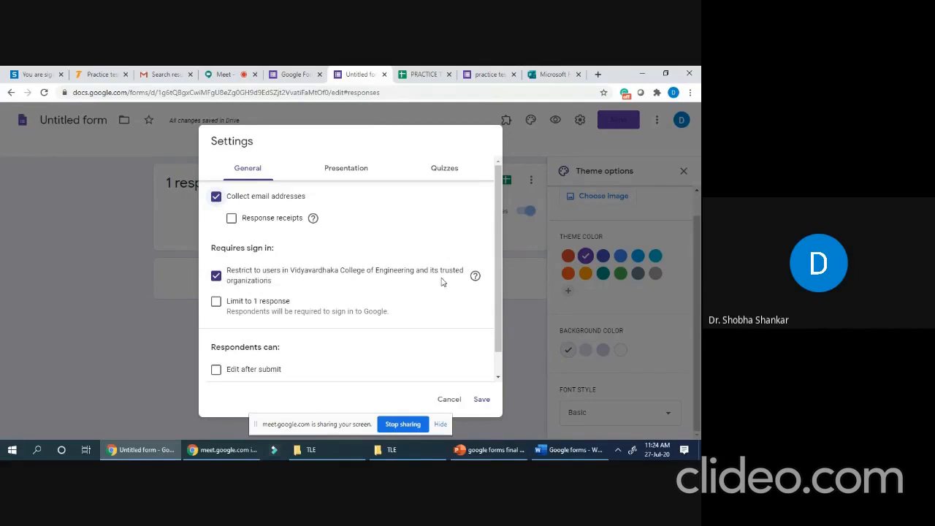
{"action": "left_click", "coordinate": [217, 303]}
{"action": "left_click", "coordinate": [347, 169]}
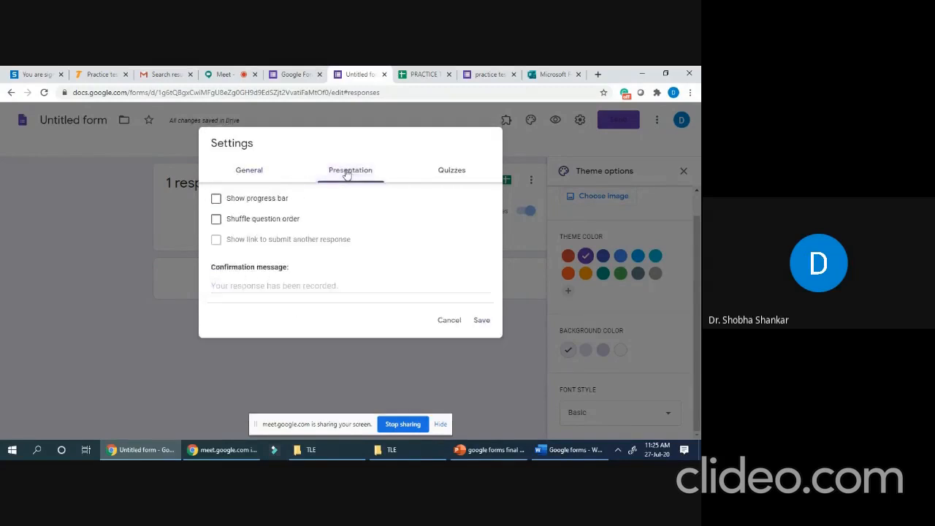
{"action": "left_click", "coordinate": [217, 221]}
- Make the form a quiz with grades released immediately after each submission, and save
{"action": "left_click", "coordinate": [452, 171]}
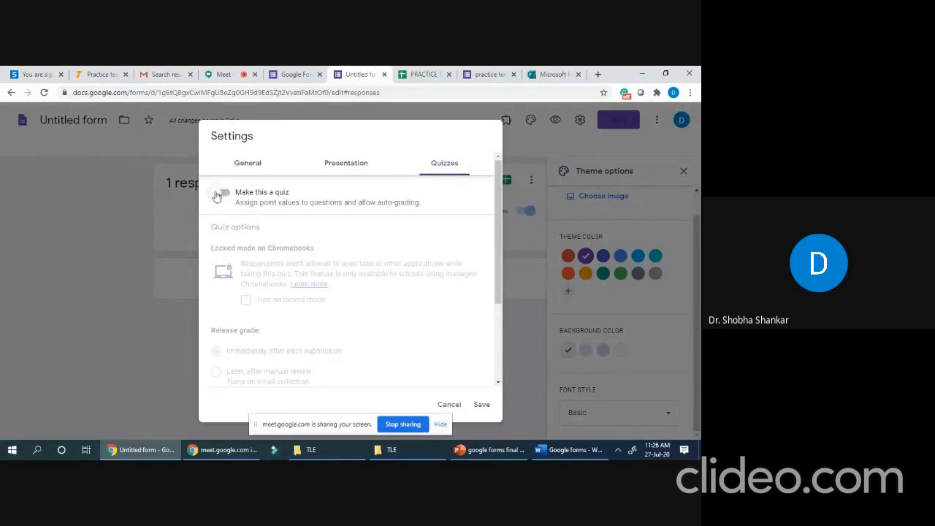
{"action": "left_click", "coordinate": [237, 193]}
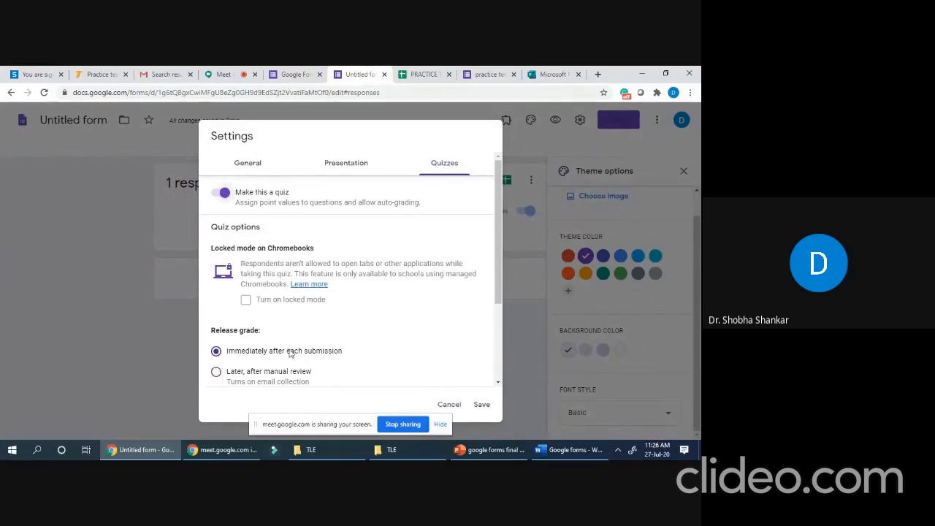
{"action": "left_click", "coordinate": [481, 406]}
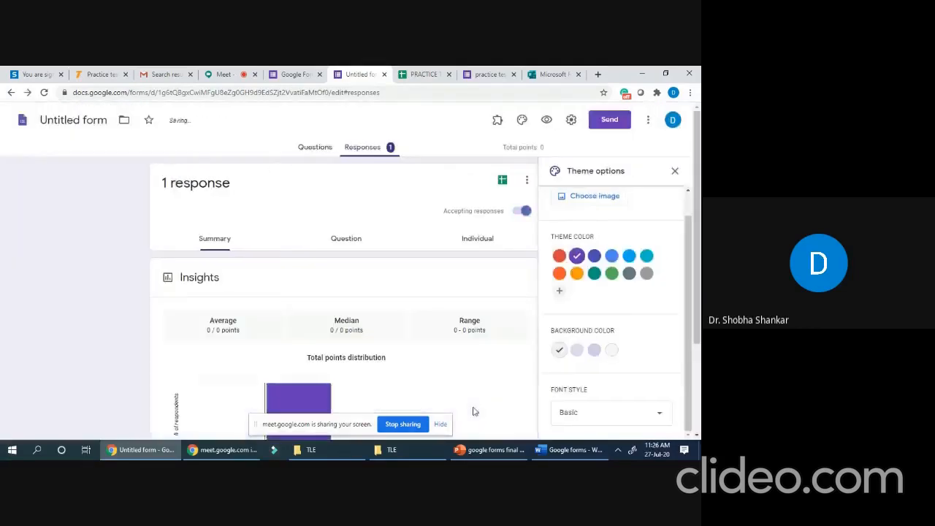
{"action": "left_click", "coordinate": [571, 120]}
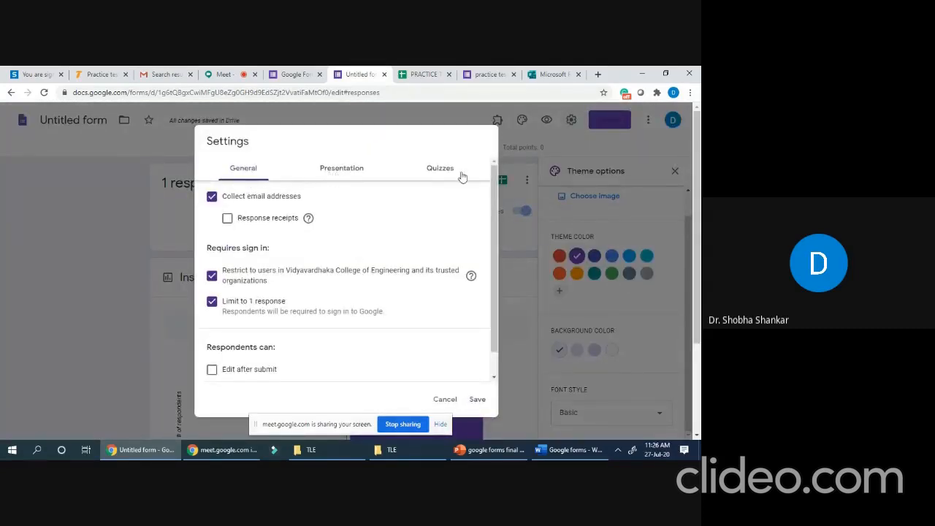
- Save the settings again and bring up the Send form dialog
{"action": "left_click", "coordinate": [477, 400]}
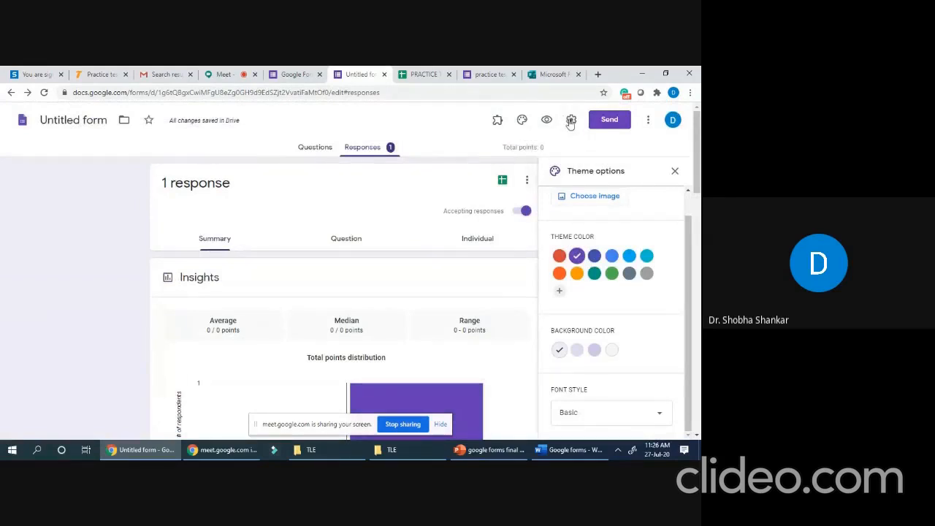
{"action": "left_click", "coordinate": [616, 122]}
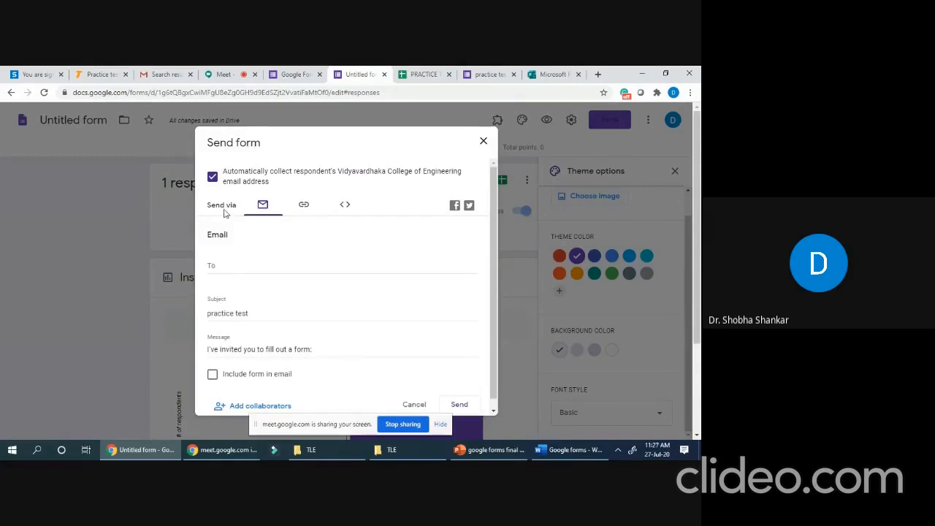
- View the form's shareable link and embed HTML code, then return to the Email option
{"action": "left_click", "coordinate": [304, 207]}
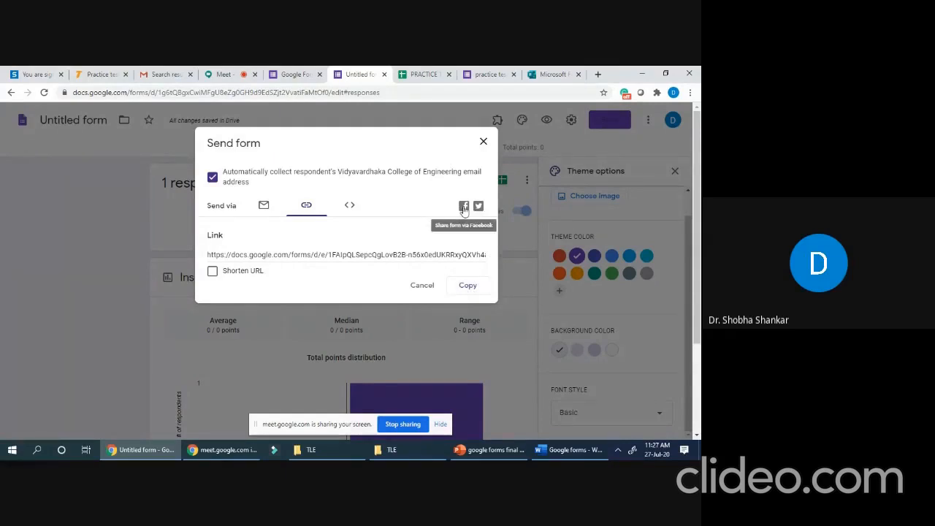
{"action": "left_click", "coordinate": [350, 206]}
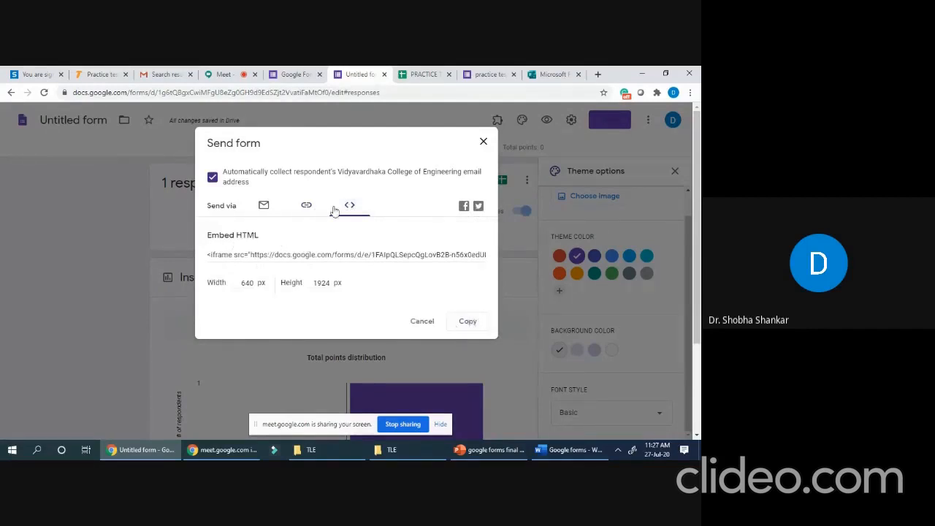
{"action": "left_click", "coordinate": [263, 208]}
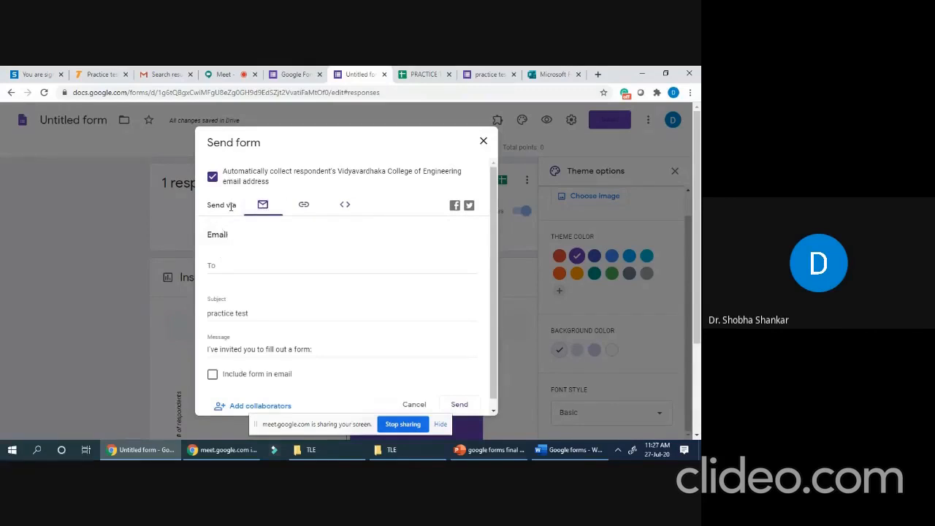
- Email the form to the contact's personal address, accepting the outside-college warning
{"action": "left_click", "coordinate": [217, 263]}
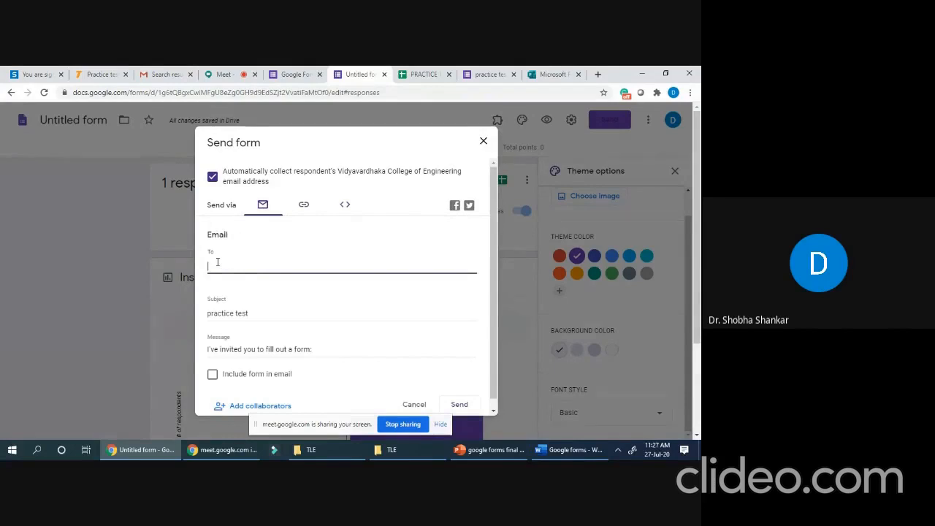
{"action": "type", "text": "SHOB"}
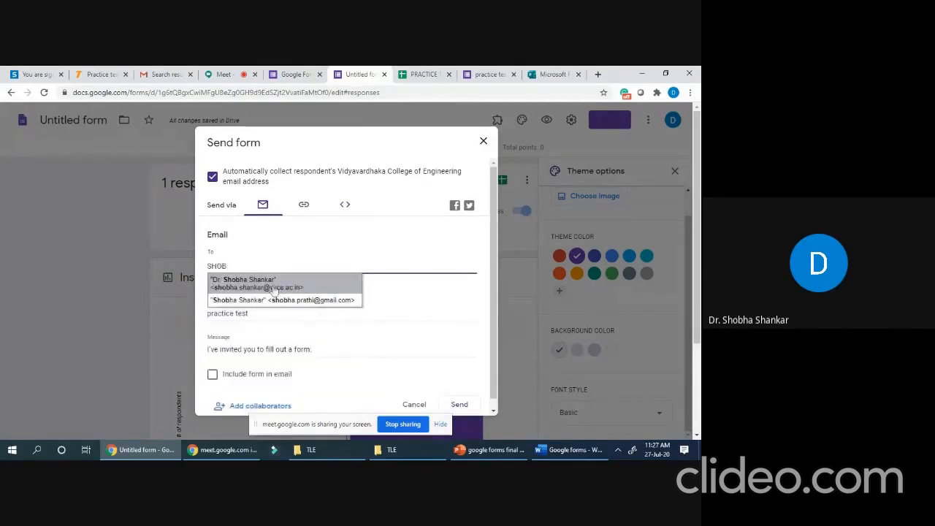
{"action": "left_click", "coordinate": [307, 305]}
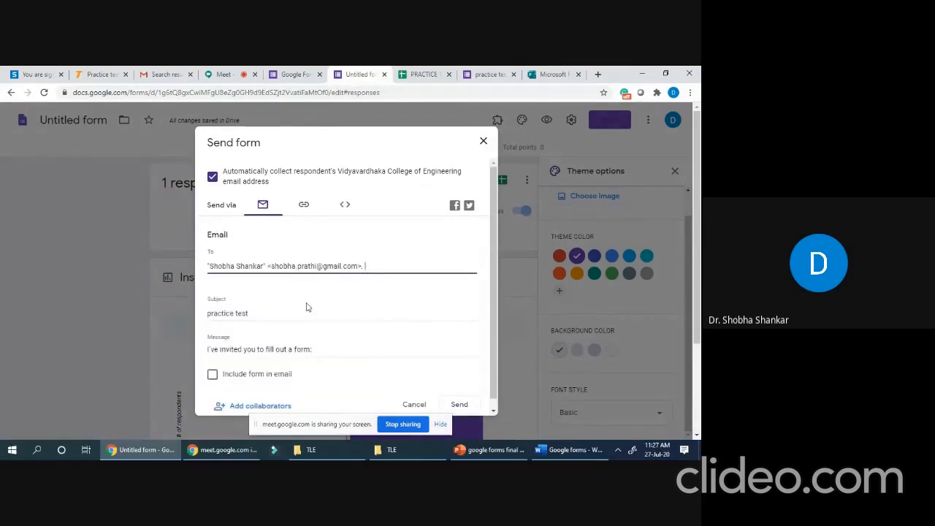
{"action": "left_click", "coordinate": [460, 407]}
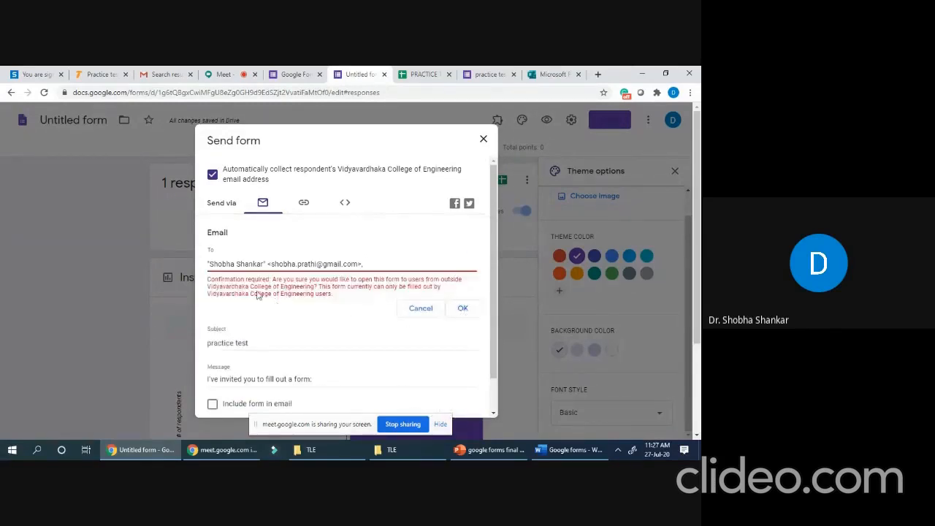
{"action": "left_click", "coordinate": [466, 311]}
{"action": "left_click", "coordinate": [455, 396]}
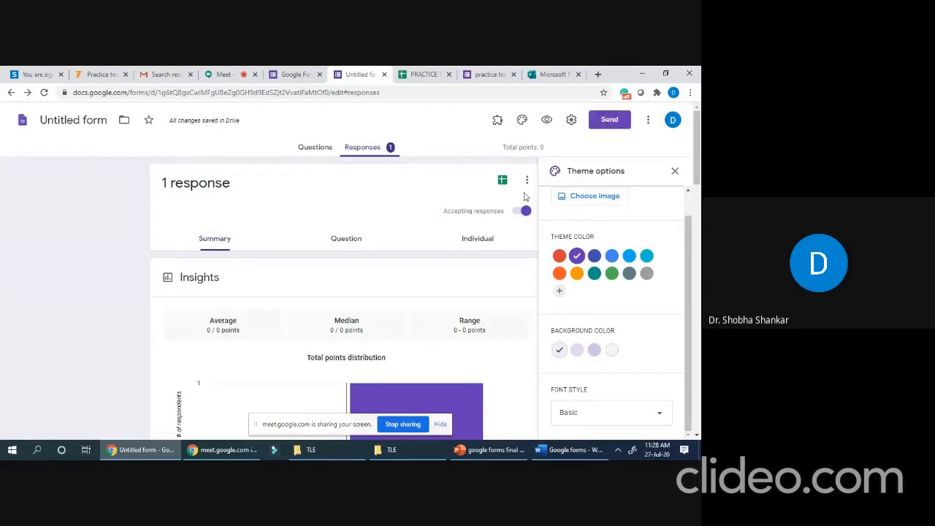
- Switch to the Questions view and show the installed add-ons list
{"action": "left_click", "coordinate": [315, 148]}
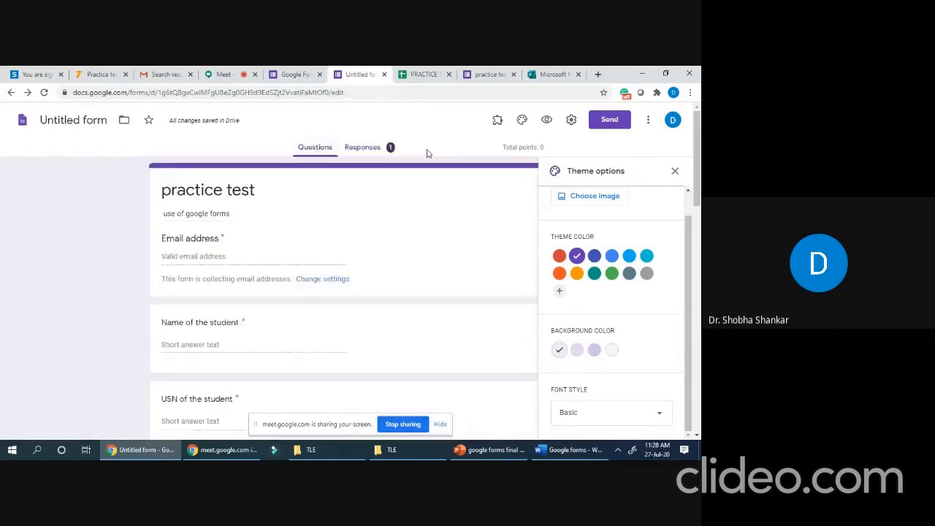
{"action": "left_click", "coordinate": [499, 123]}
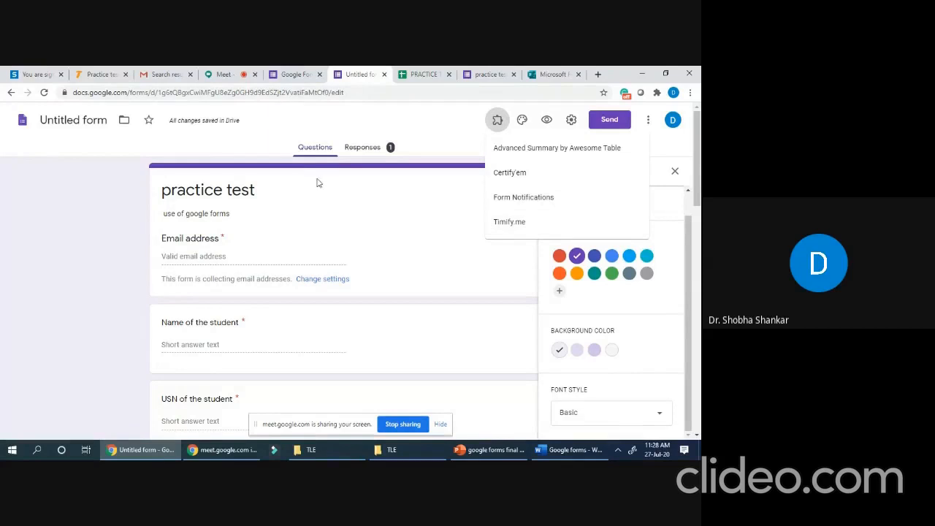
- Choose the Timify.me add-on and select Configure for this form
{"action": "left_click", "coordinate": [523, 224]}
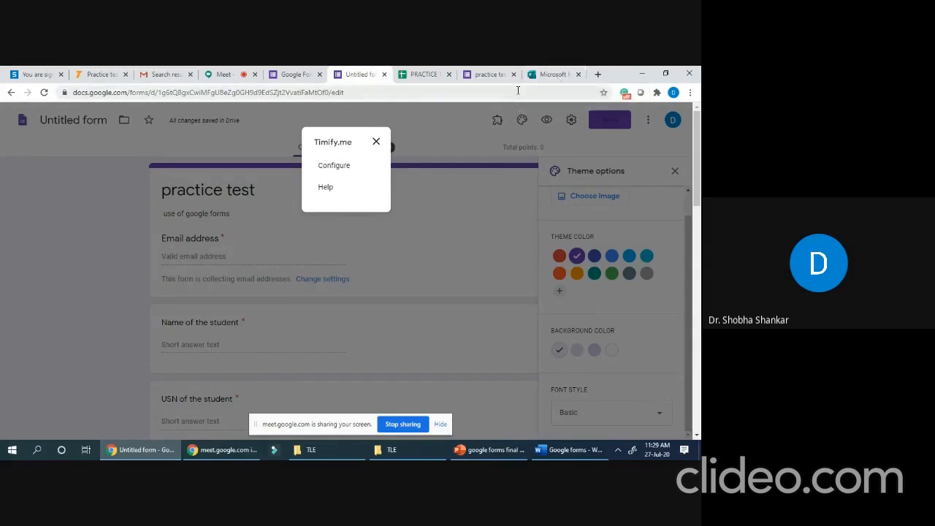
{"action": "left_click", "coordinate": [335, 166]}
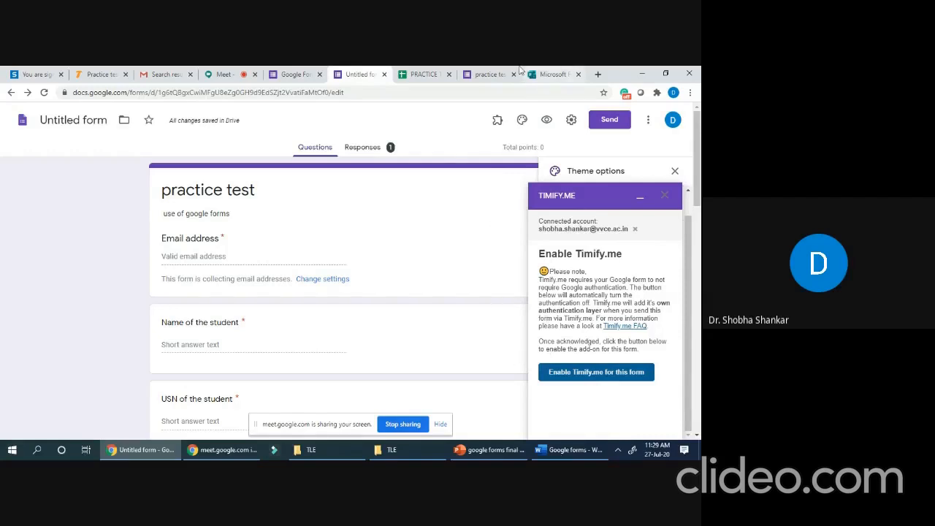
- Go to the Timify.me website in a new tab and start creating test links
{"action": "left_click", "coordinate": [598, 74]}
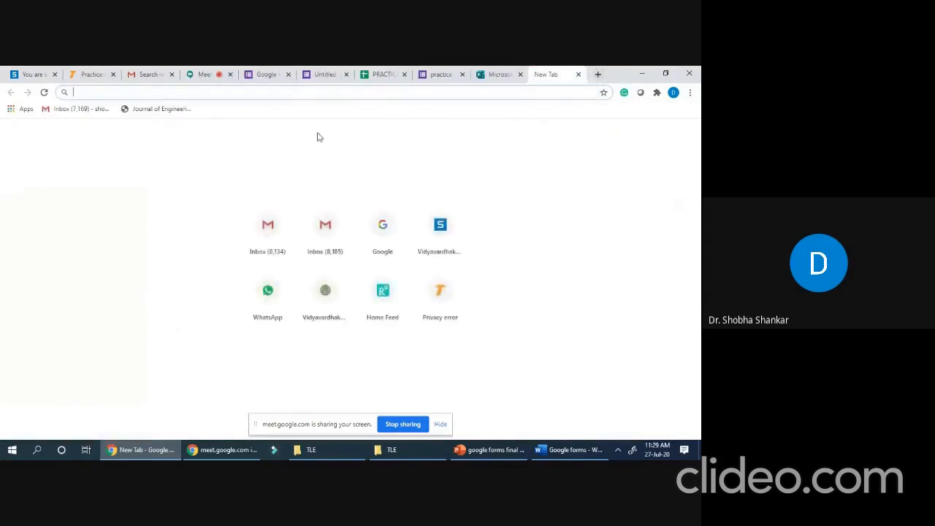
{"action": "left_click", "coordinate": [111, 92]}
{"action": "type", "text": "TIMIFY.me"}
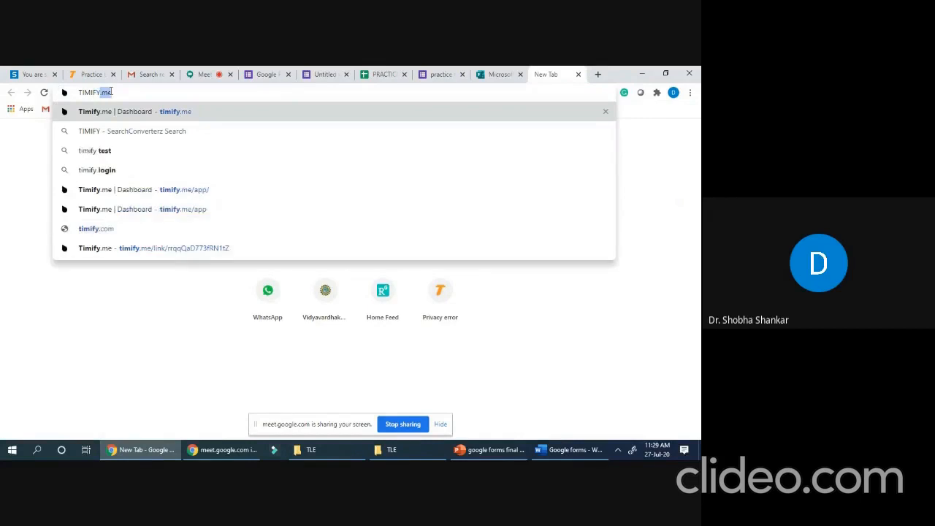
{"action": "key", "text": "Return"}
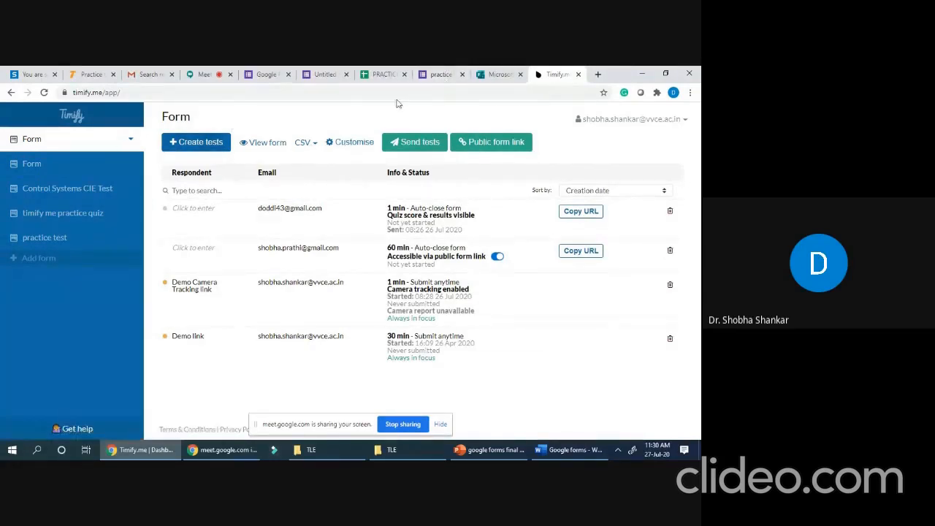
{"action": "left_click", "coordinate": [198, 144]}
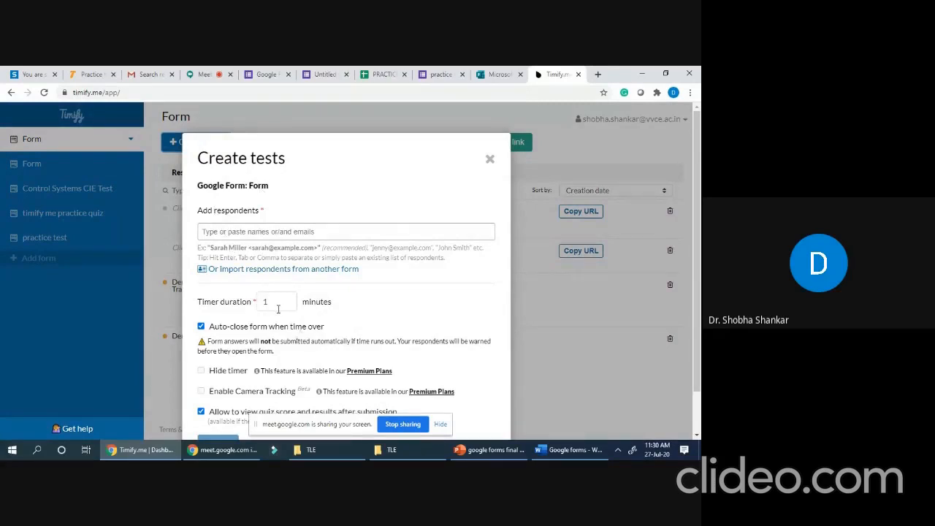
- Set a 10-minute timer, add the respondent's e-mail address, and create the test
{"action": "left_click", "coordinate": [275, 304]}
{"action": "scroll", "coordinate": [242, 292], "scroll_direction": "down", "scroll_amount": 1}
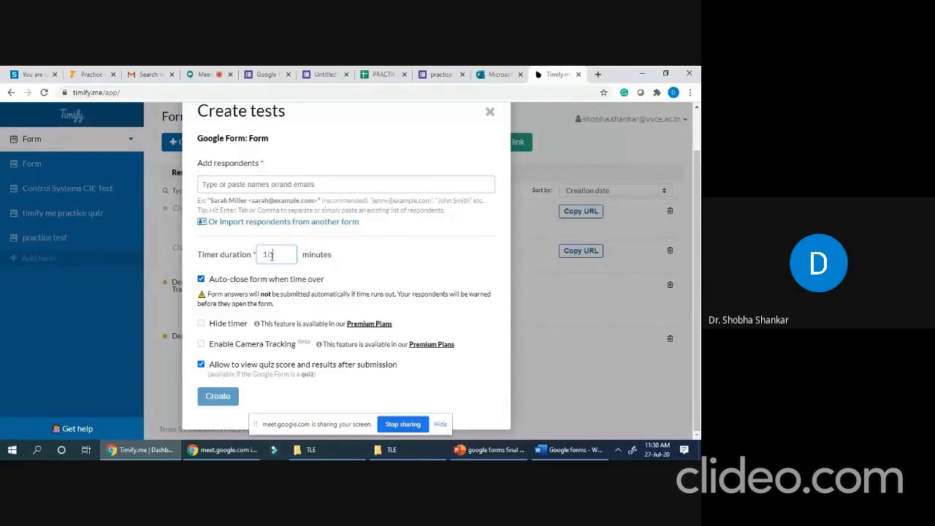
{"action": "left_click", "coordinate": [239, 185]}
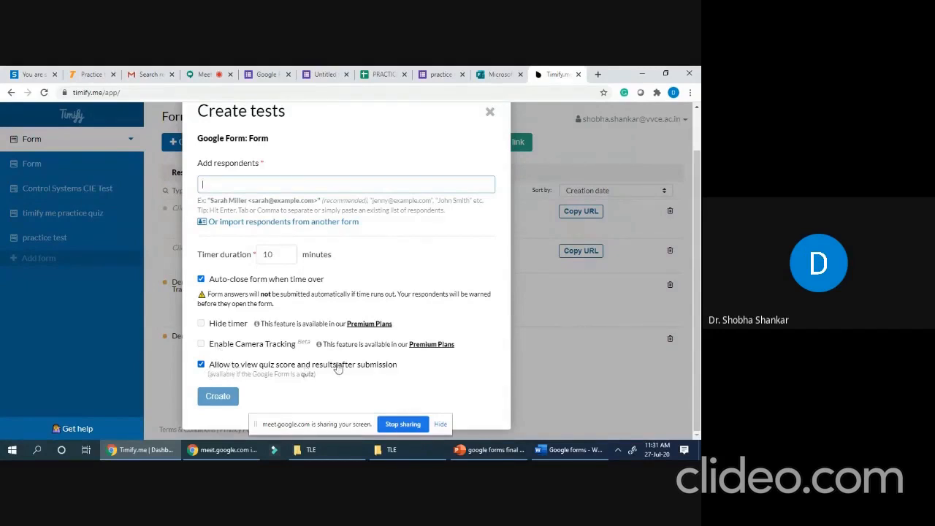
{"action": "left_click", "coordinate": [214, 401]}
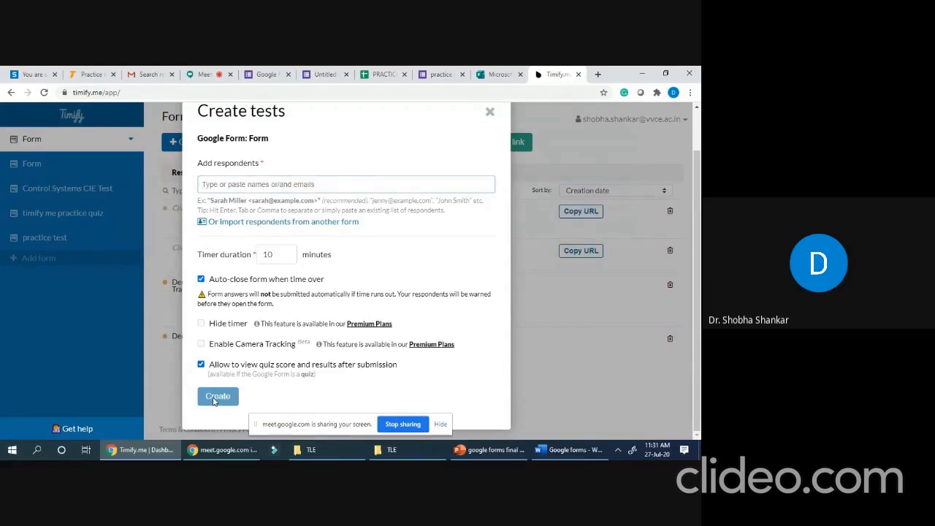
{"action": "left_click", "coordinate": [228, 182]}
{"action": "type", "text": "SHOBH"}
{"action": "key", "text": "BackSpace"}
{"action": "key", "text": "BackSpace"}
{"action": "key", "text": "BackSpace"}
{"action": "type", "text": "s"}
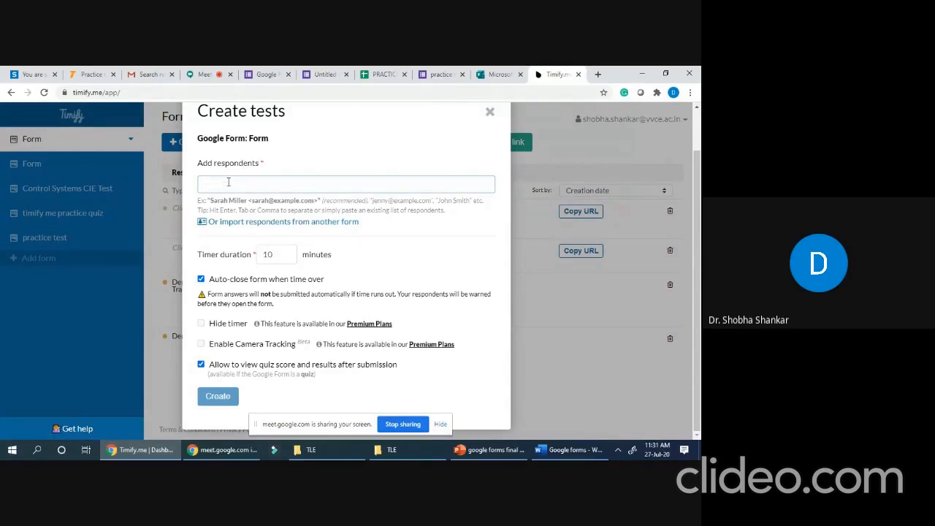
{"action": "left_click", "coordinate": [216, 401]}
- Retry creating the test, reload the Form's test list after the duplicate warning, and return to the practice test form
{"action": "left_click", "coordinate": [215, 400]}
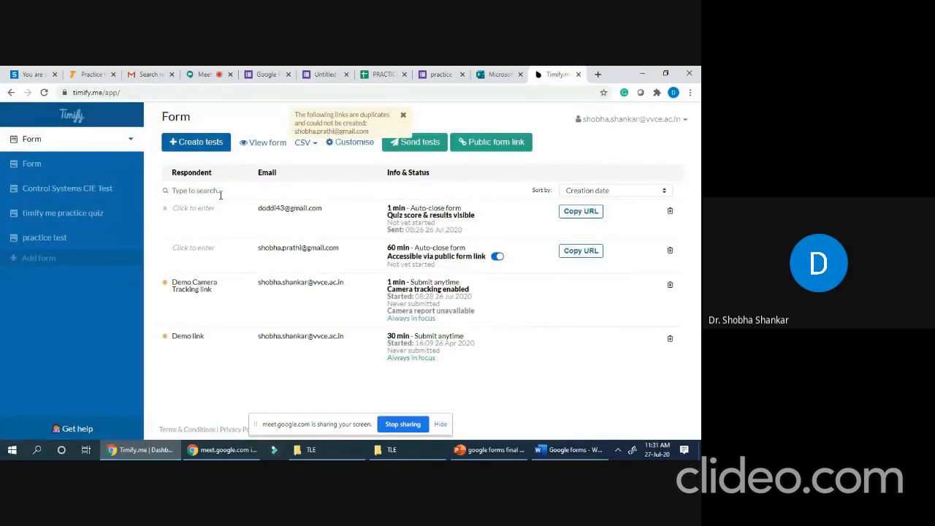
{"action": "left_click", "coordinate": [35, 141]}
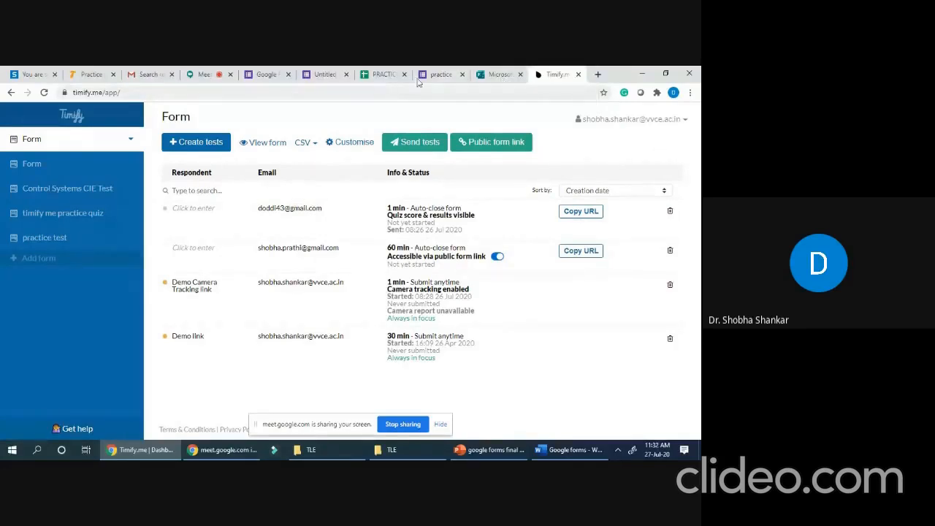
{"action": "left_click", "coordinate": [330, 74]}
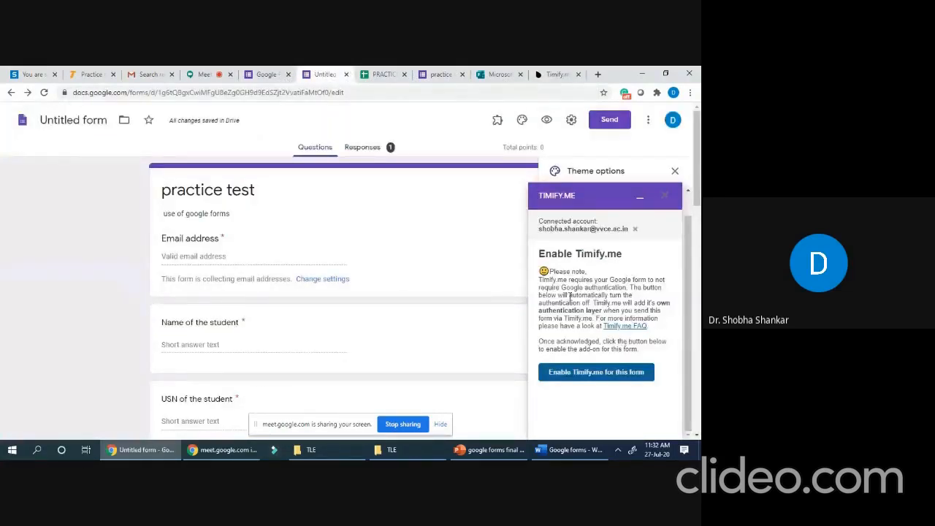
- Enable Timify.me on the practice test form, close the panel, and return to the Timify.me dashboard
{"action": "left_click", "coordinate": [606, 374]}
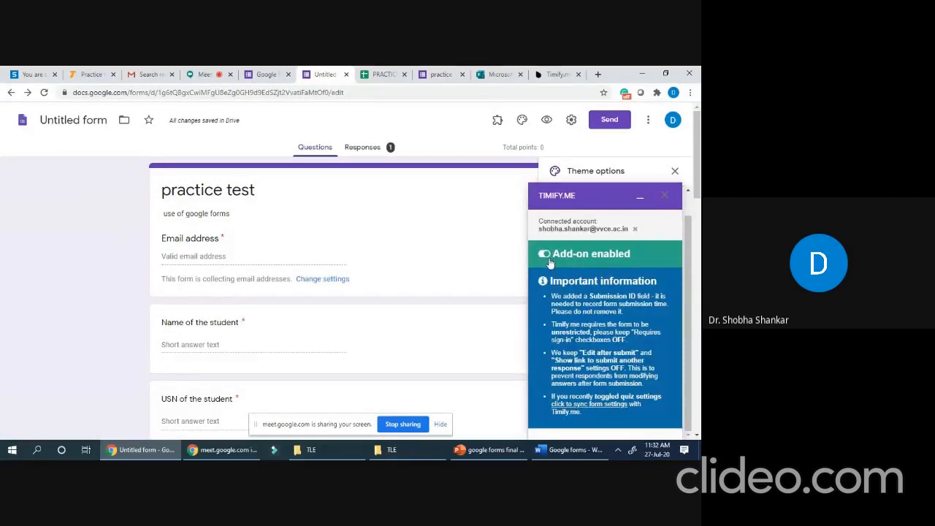
{"action": "left_click", "coordinate": [665, 196]}
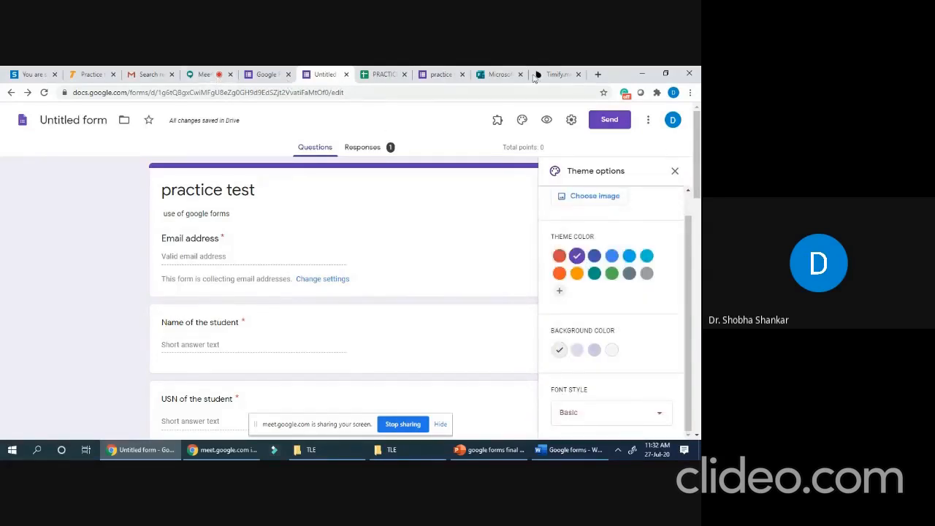
{"action": "left_click", "coordinate": [557, 73]}
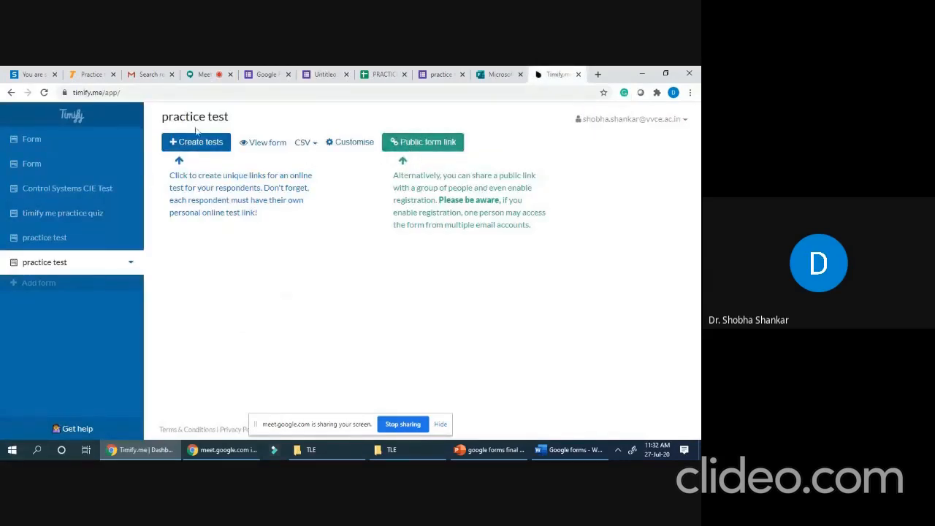
{"action": "left_click", "coordinate": [413, 144]}
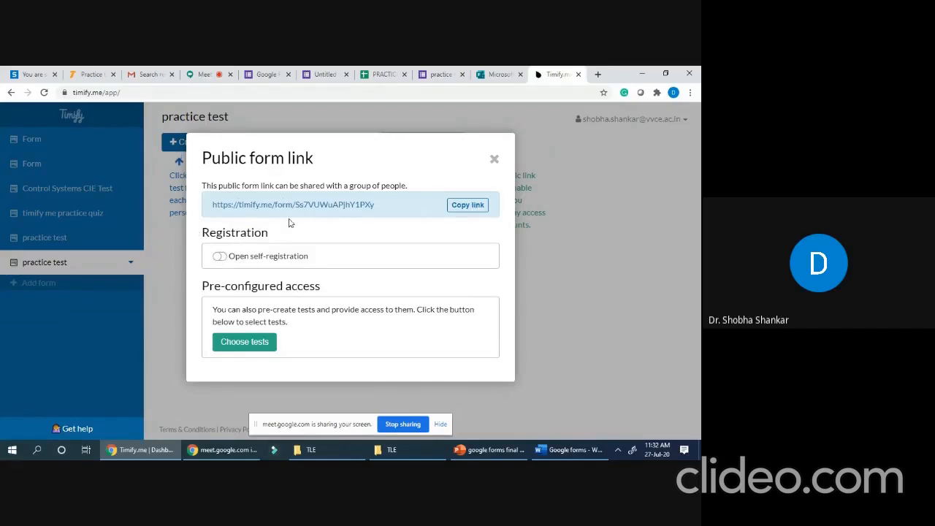
{"action": "left_click", "coordinate": [219, 256]}
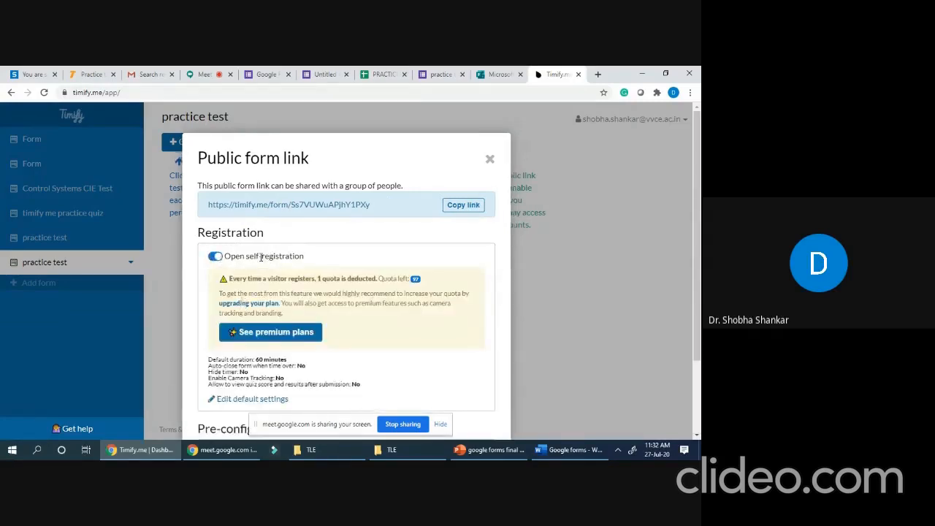
{"action": "scroll", "coordinate": [298, 271], "scroll_direction": "down", "scroll_amount": 1}
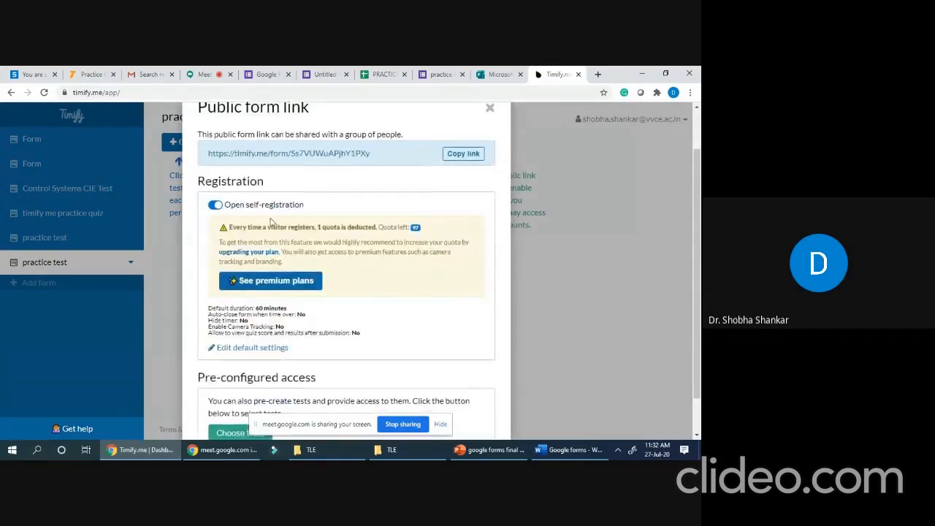
{"action": "scroll", "coordinate": [274, 221], "scroll_direction": "down", "scroll_amount": 1}
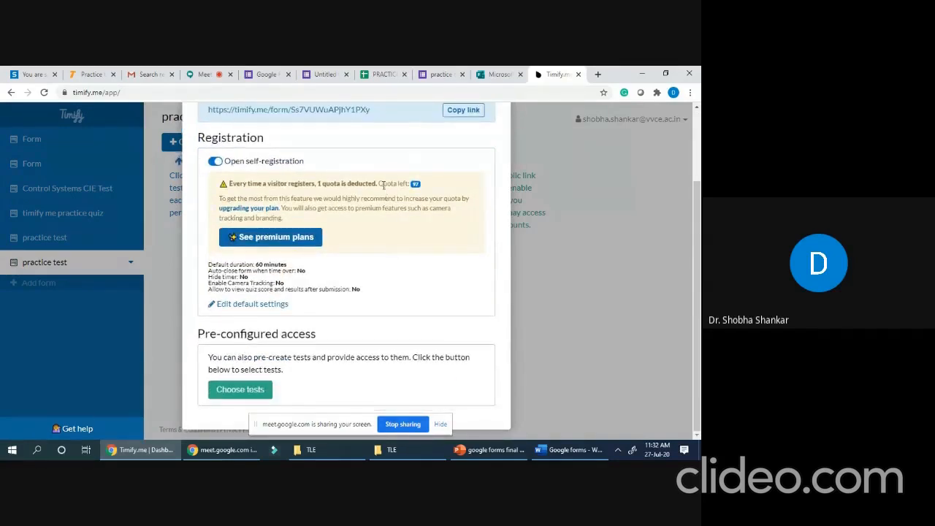
{"action": "left_click", "coordinate": [215, 161]}
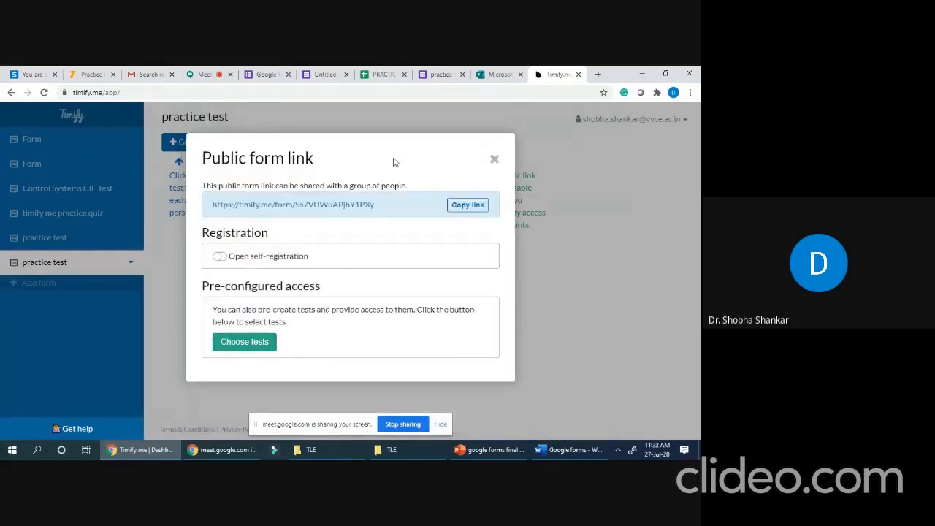
{"action": "left_click", "coordinate": [493, 159]}
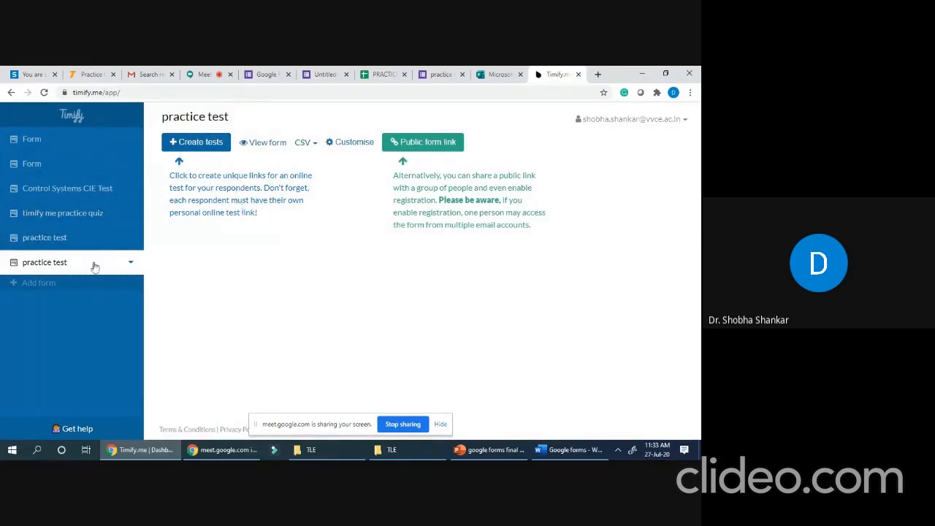
- Create a 10-minute auto-closing test link for one respondent, with quiz score and results viewable
{"action": "left_click", "coordinate": [211, 146]}
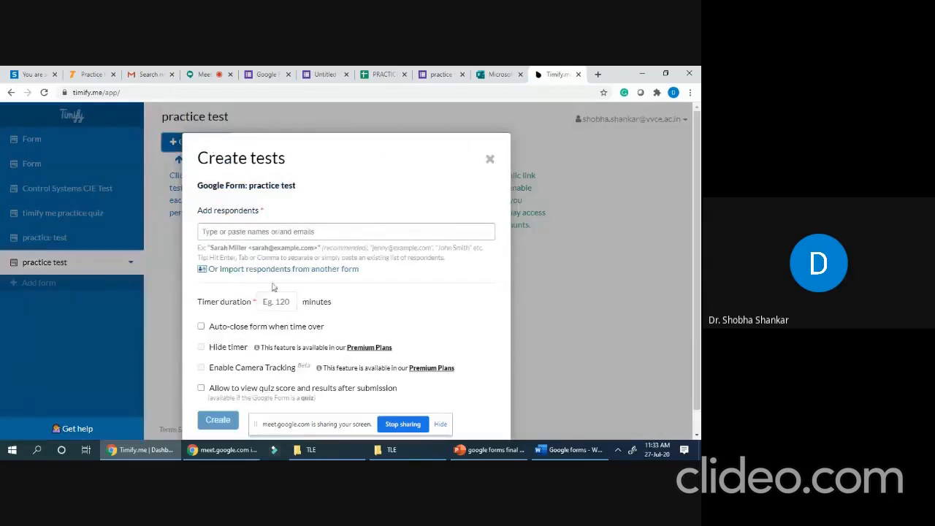
{"action": "left_click", "coordinate": [201, 327]}
{"action": "left_click", "coordinate": [290, 301]}
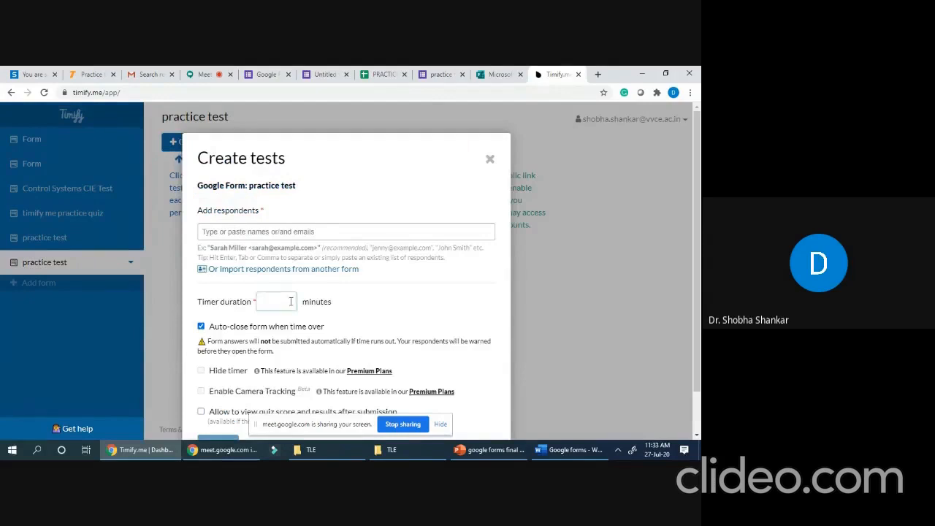
{"action": "left_click", "coordinate": [239, 231]}
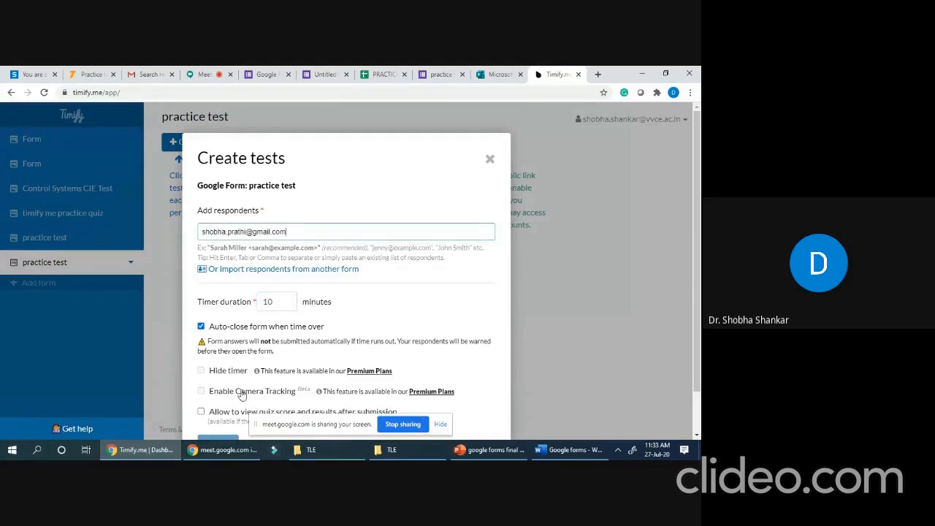
{"action": "scroll", "coordinate": [233, 380], "scroll_direction": "down", "scroll_amount": 1}
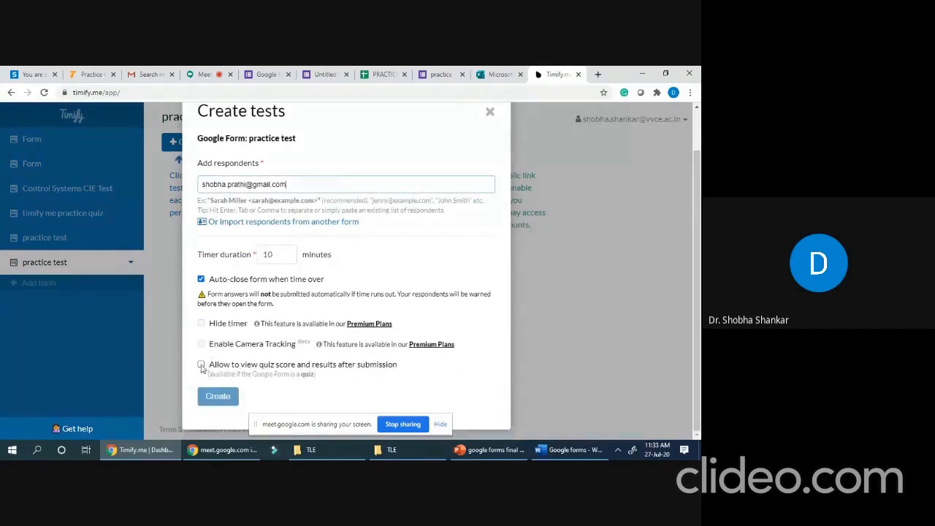
{"action": "left_click", "coordinate": [202, 364]}
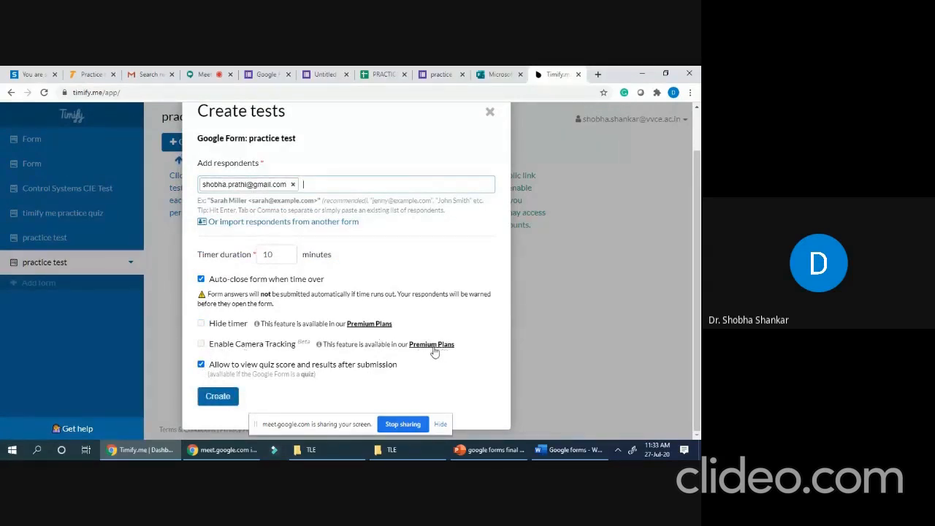
{"action": "left_click", "coordinate": [234, 396]}
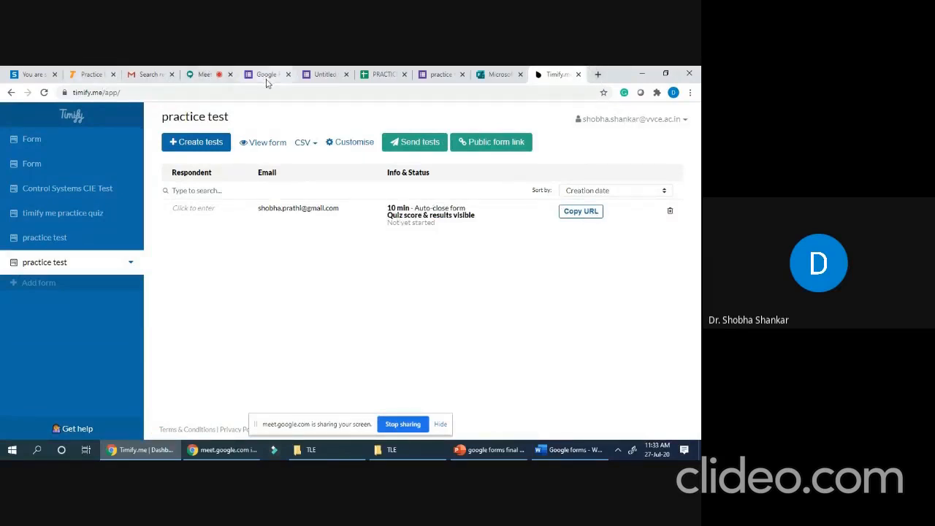
- Sign in to Gmail with the other Google account by entering its password
{"action": "left_click", "coordinate": [152, 74]}
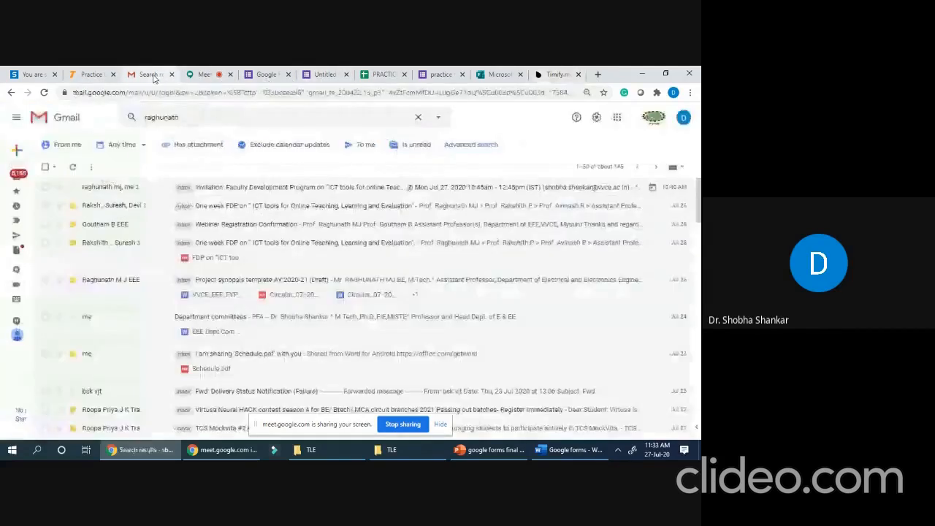
{"action": "left_click", "coordinate": [684, 118]}
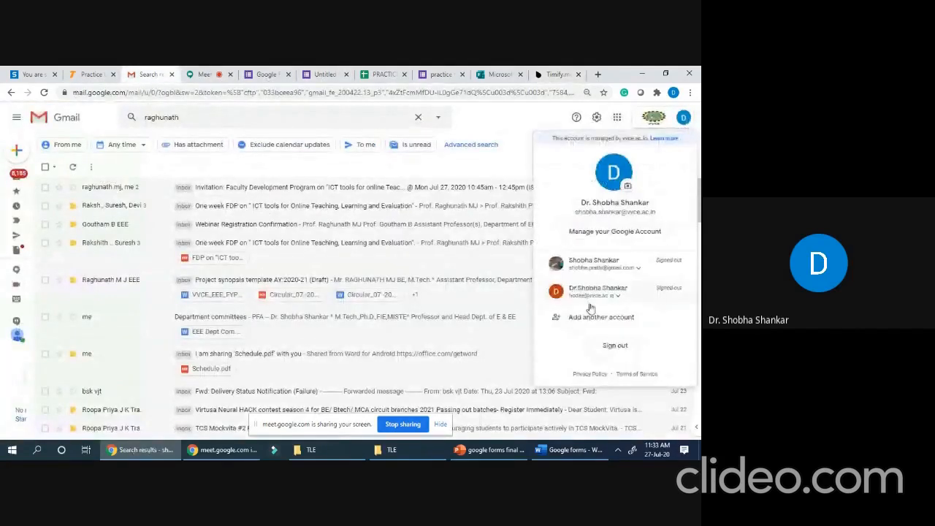
{"action": "left_click", "coordinate": [606, 267]}
{"action": "left_click", "coordinate": [604, 289]}
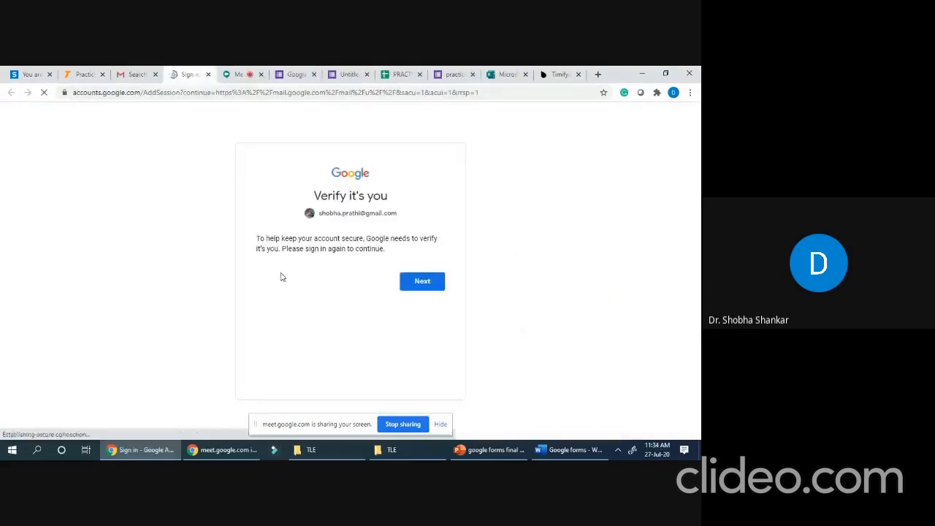
{"action": "left_click", "coordinate": [419, 285]}
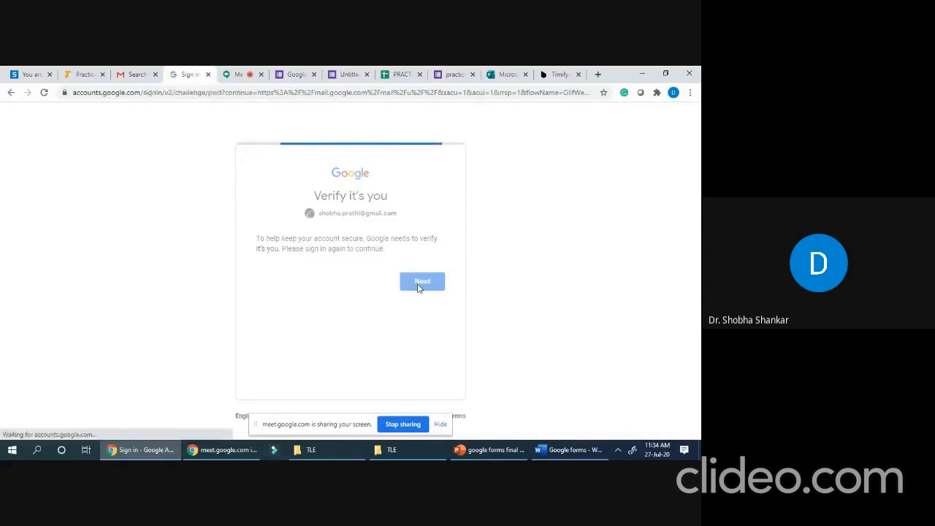
{"action": "type", "text": "••"}
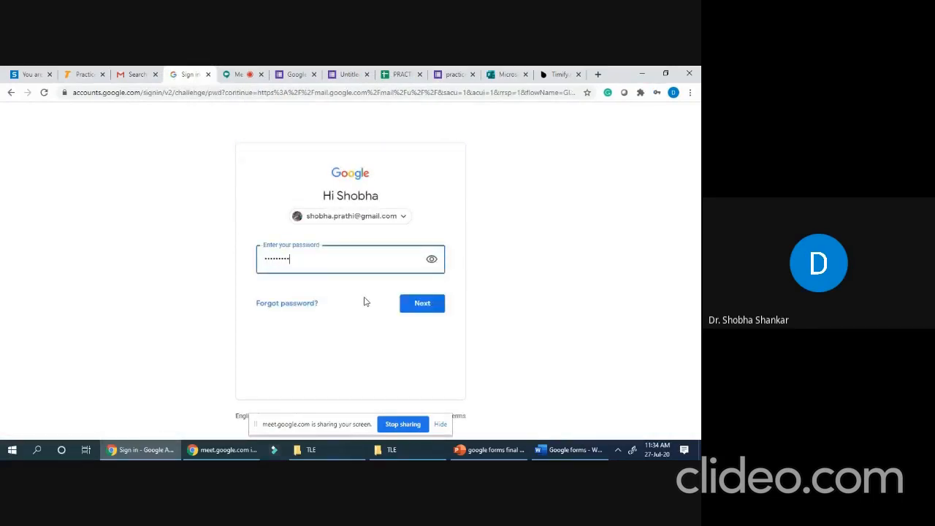
{"action": "type", "text": "•••••••••"}
{"action": "left_click", "coordinate": [426, 307]}
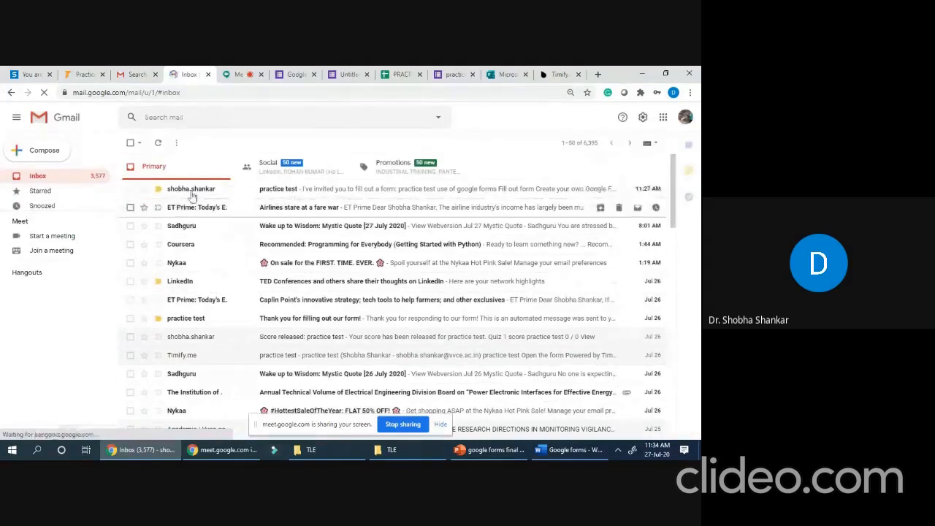
- Open the emailed practice test form and enter the respondent's email address
{"action": "left_click", "coordinate": [308, 195]}
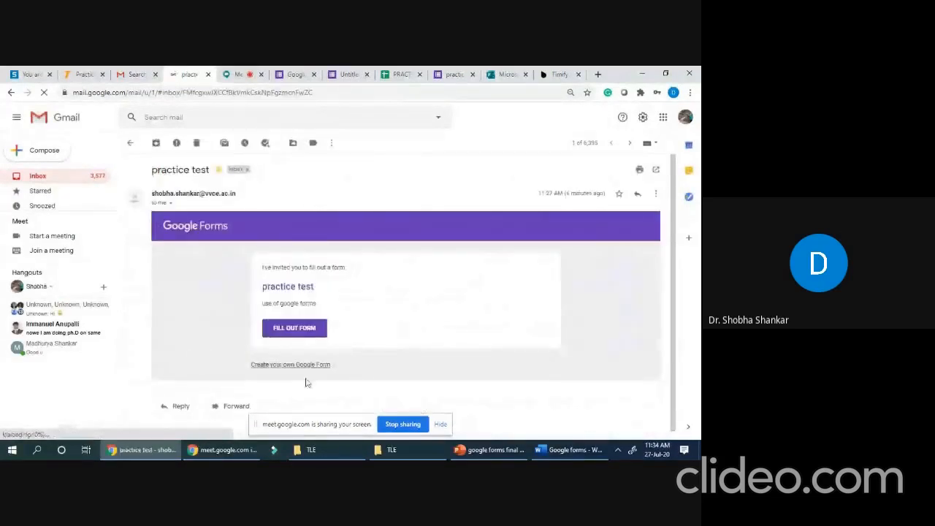
{"action": "left_click", "coordinate": [292, 328]}
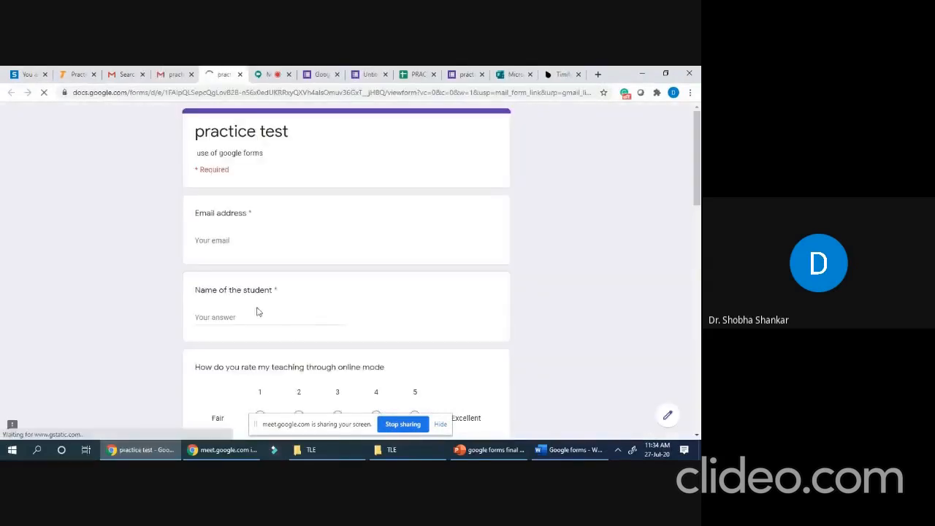
{"action": "left_click", "coordinate": [211, 241]}
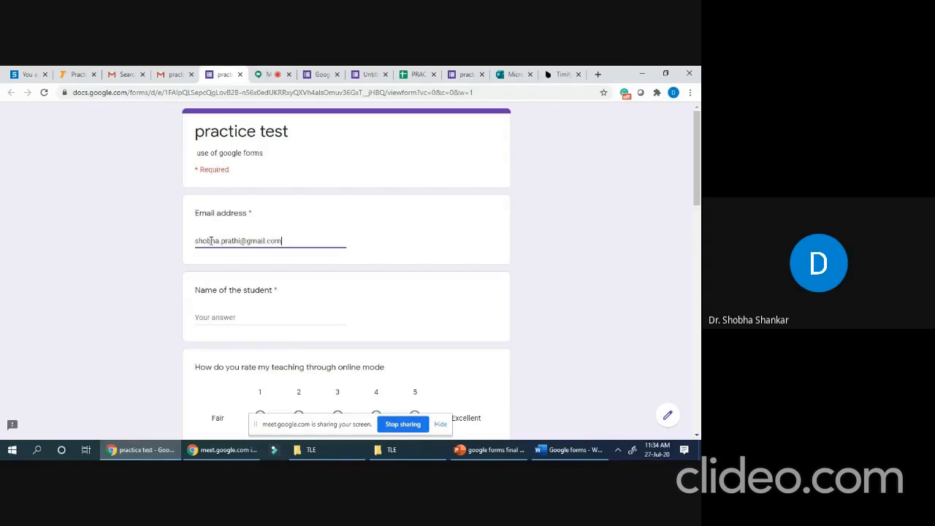
- Enter the student's name, rate online teaching 5, and tick locus of roots and gain/phase margin
{"action": "left_click", "coordinate": [218, 316]}
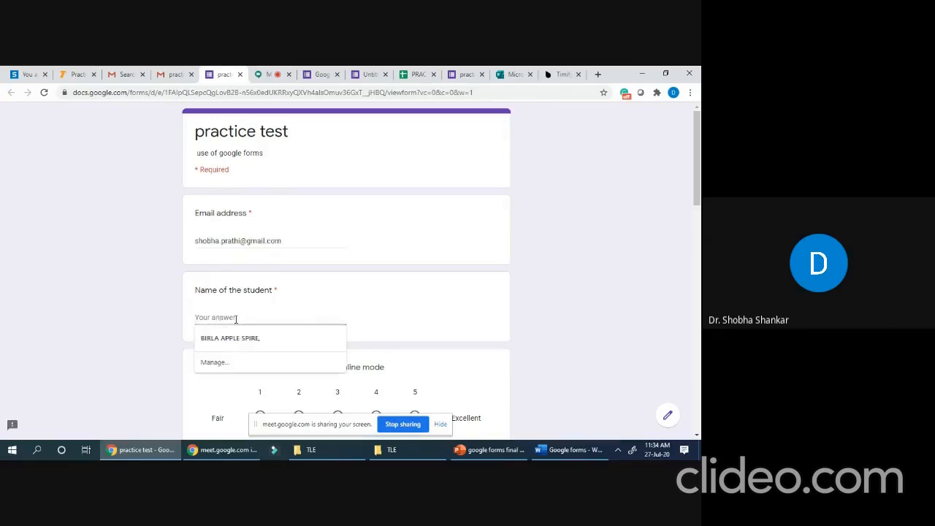
{"action": "type", "text": "shobha"}
{"action": "scroll", "coordinate": [219, 329], "scroll_direction": "down", "scroll_amount": 2}
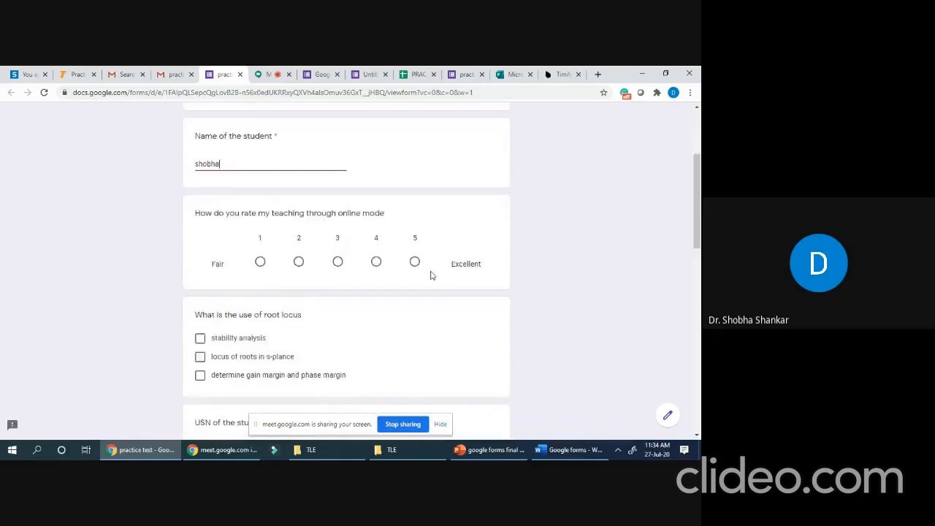
{"action": "left_click", "coordinate": [415, 262]}
{"action": "left_click", "coordinate": [200, 374]}
{"action": "left_click", "coordinate": [200, 393]}
{"action": "scroll", "coordinate": [221, 398], "scroll_direction": "down", "scroll_amount": 3}
- Enter the student's USN and choose voltage as the FV analogy answer
{"action": "left_click", "coordinate": [208, 263]}
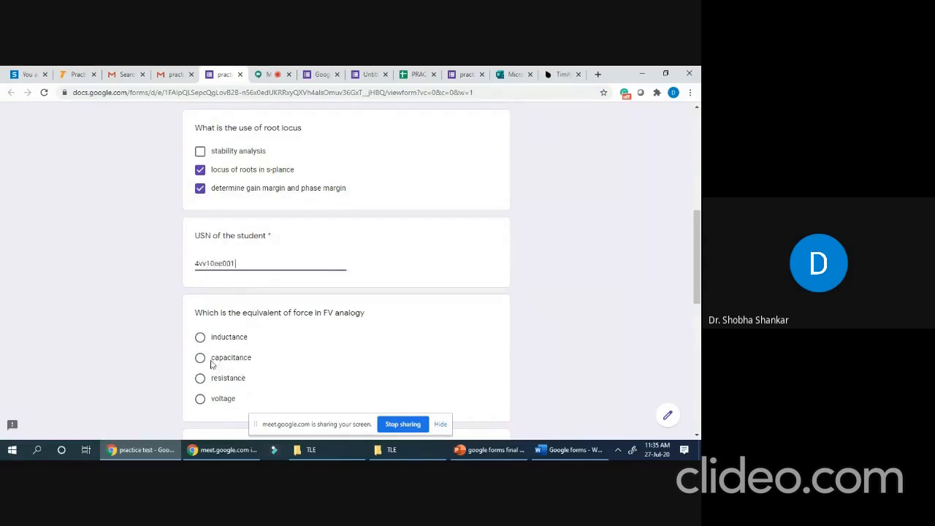
{"action": "left_click", "coordinate": [200, 398]}
{"action": "scroll", "coordinate": [212, 350], "scroll_direction": "down", "scroll_amount": 2}
{"action": "scroll", "coordinate": [212, 349], "scroll_direction": "down", "scroll_amount": 3}
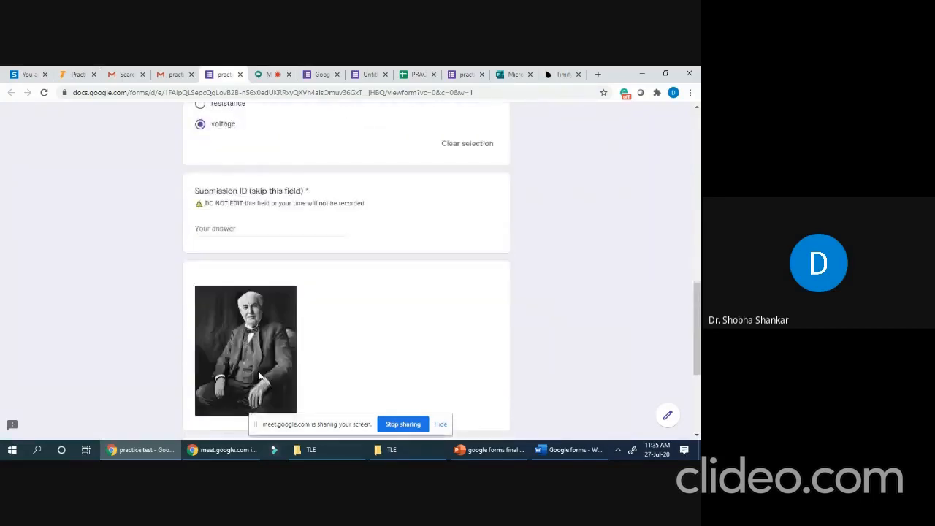
{"action": "scroll", "coordinate": [312, 202], "scroll_direction": "up", "scroll_amount": 3}
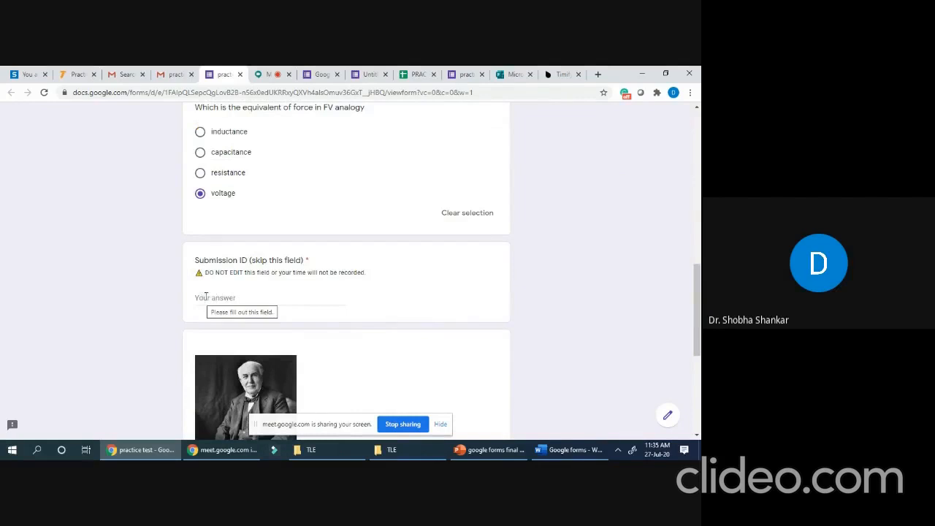
{"action": "scroll", "coordinate": [293, 280], "scroll_direction": "up", "scroll_amount": 15}
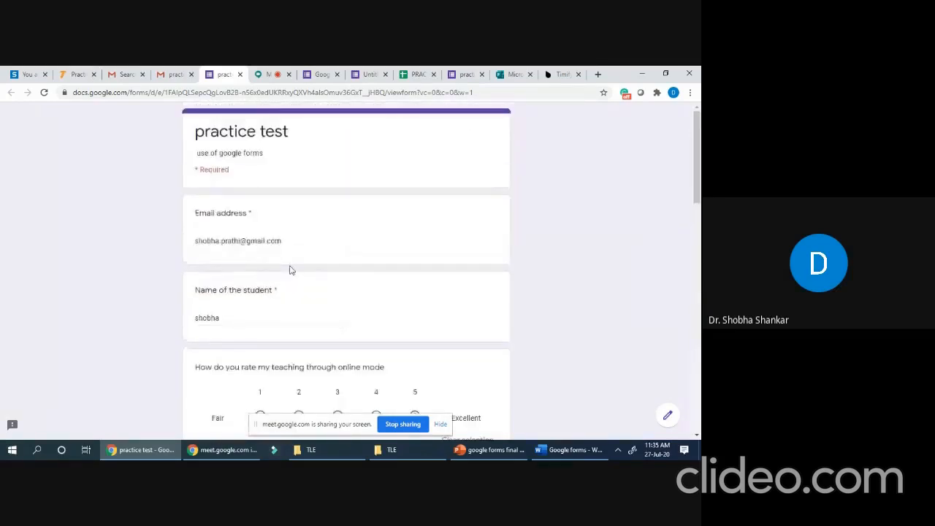
{"action": "scroll", "coordinate": [350, 272], "scroll_direction": "down", "scroll_amount": 15}
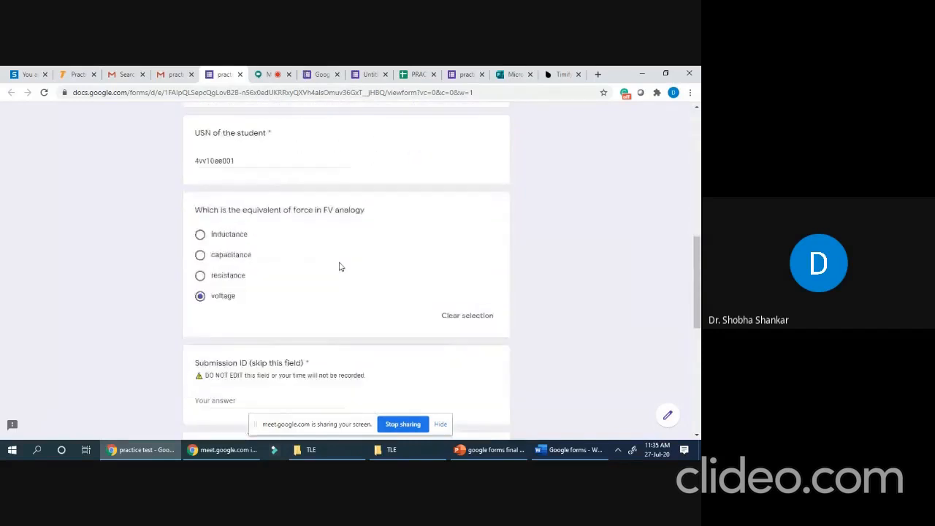
{"action": "scroll", "coordinate": [309, 306], "scroll_direction": "down", "scroll_amount": 5}
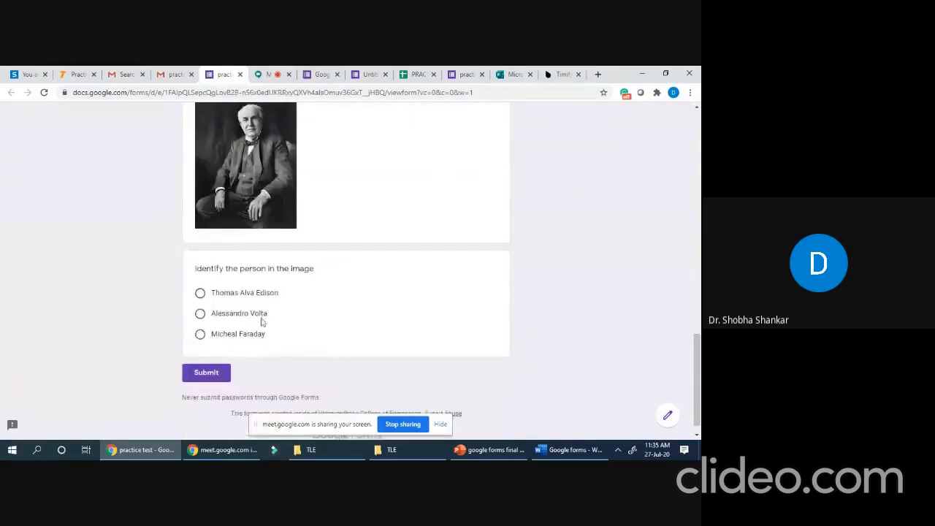
{"action": "scroll", "coordinate": [284, 324], "scroll_direction": "up", "scroll_amount": 4}
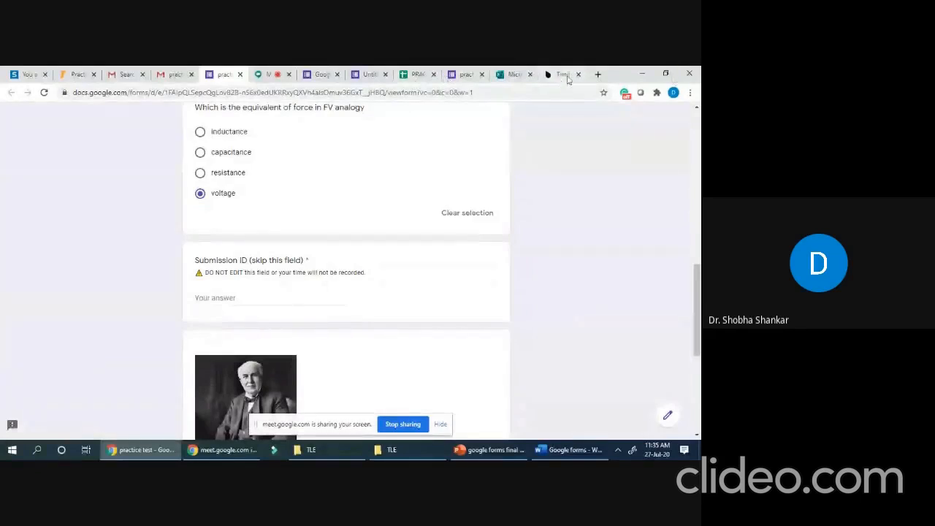
{"action": "scroll", "coordinate": [397, 249], "scroll_direction": "down", "scroll_amount": 5}
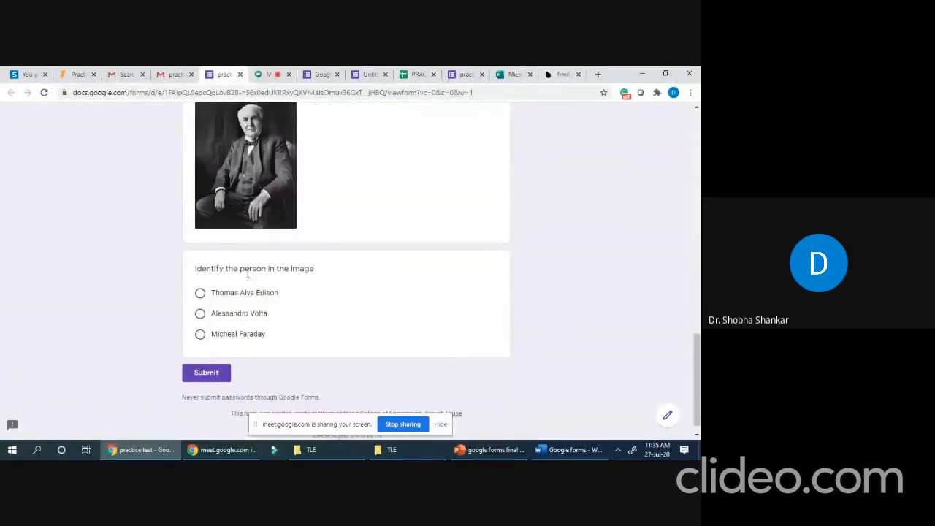
- Choose Thomas Alva Edison, fill in the required Submission ID, and submit the practice test
{"action": "left_click", "coordinate": [200, 294]}
{"action": "left_click", "coordinate": [212, 374]}
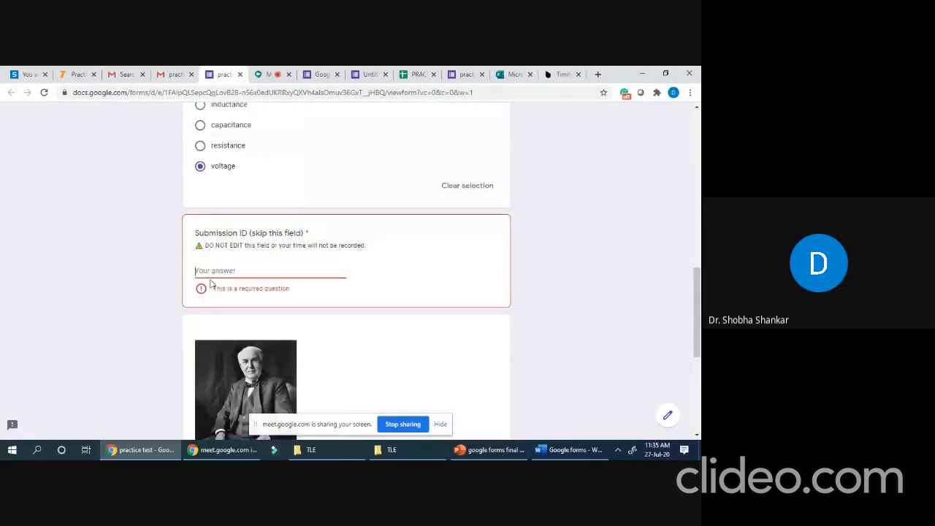
{"action": "type", "text": "fadsfsdf"}
{"action": "scroll", "coordinate": [290, 320], "scroll_direction": "down", "scroll_amount": 4}
{"action": "scroll", "coordinate": [278, 242], "scroll_direction": "up", "scroll_amount": 3}
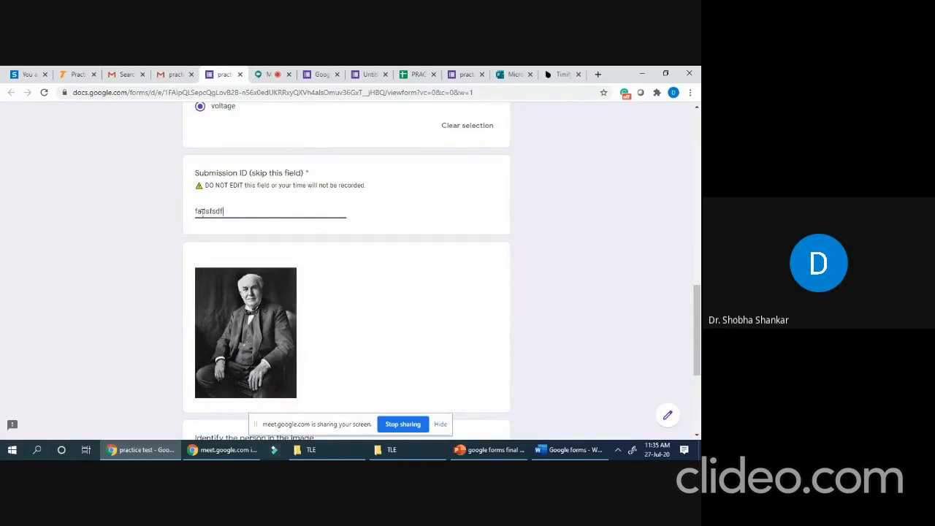
{"action": "scroll", "coordinate": [272, 249], "scroll_direction": "down", "scroll_amount": 2}
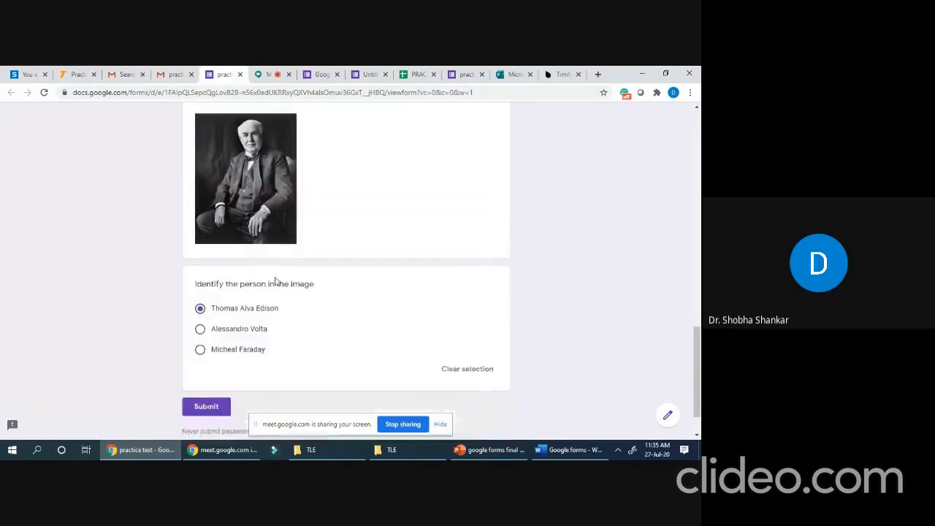
{"action": "left_click", "coordinate": [207, 410]}
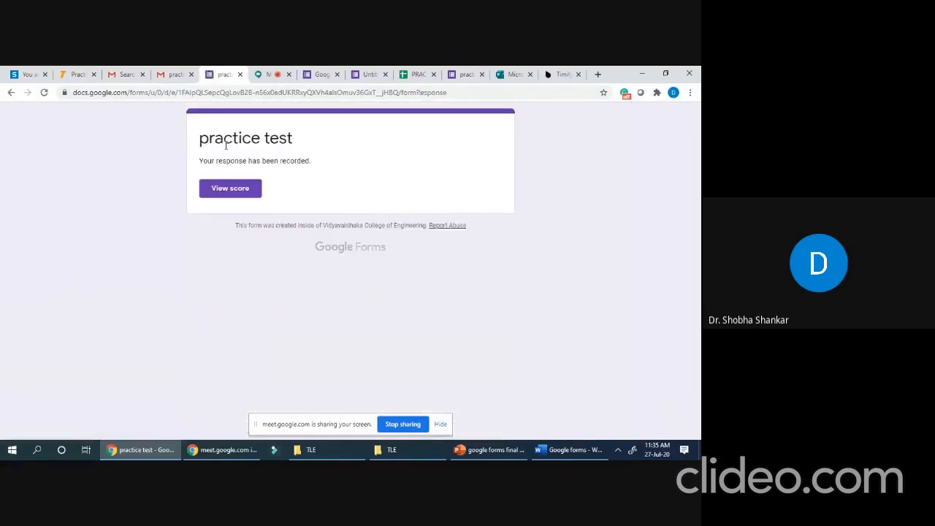
- View the score page showing 0/0 total points and look through the graded answers
{"action": "left_click", "coordinate": [235, 192]}
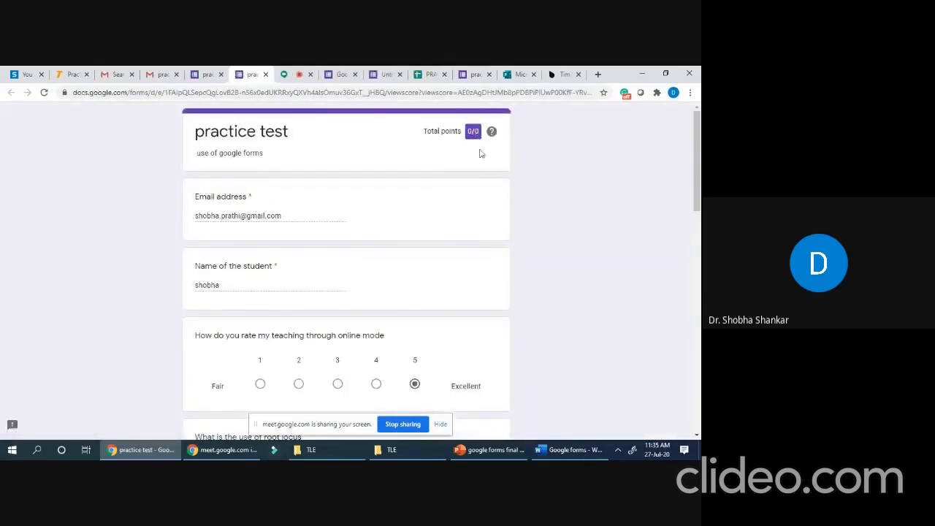
{"action": "scroll", "coordinate": [438, 227], "scroll_direction": "down", "scroll_amount": 10}
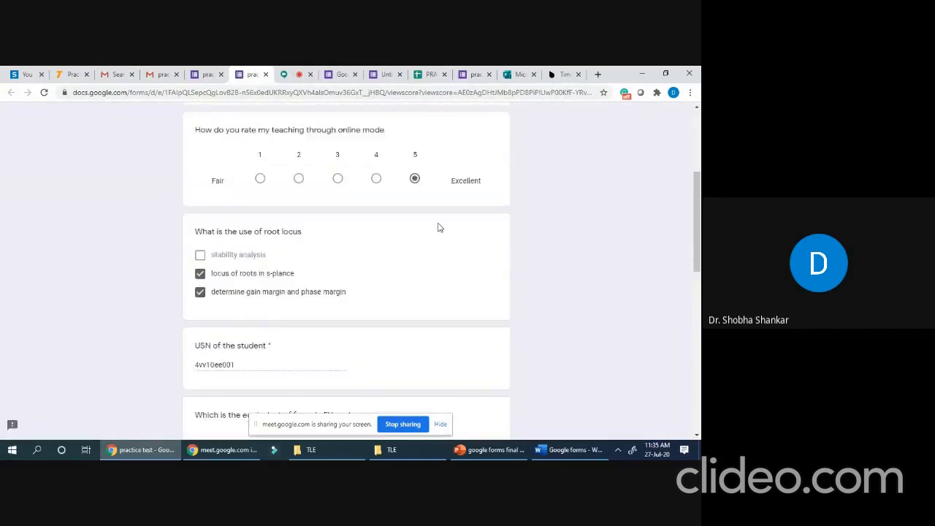
{"action": "scroll", "coordinate": [434, 227], "scroll_direction": "down", "scroll_amount": 3}
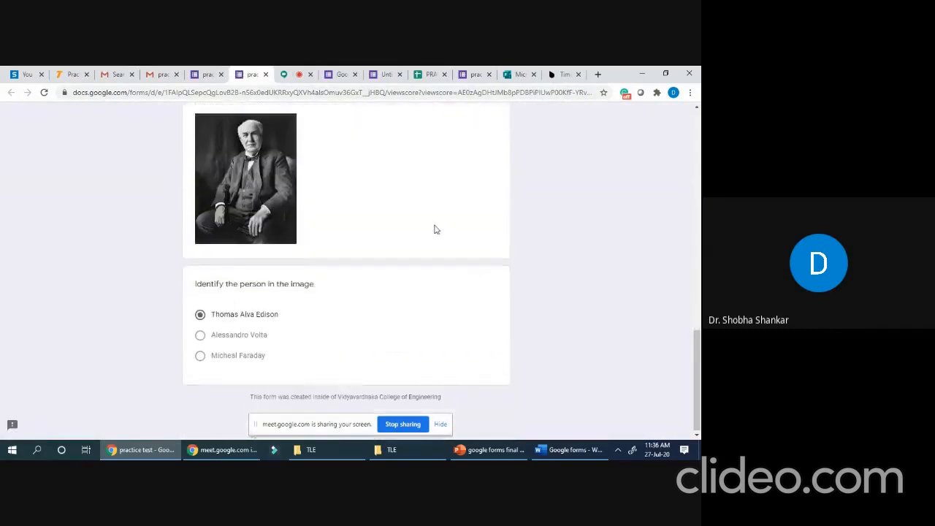
{"action": "scroll", "coordinate": [432, 237], "scroll_direction": "up", "scroll_amount": 6}
{"action": "scroll", "coordinate": [431, 236], "scroll_direction": "up", "scroll_amount": 5}
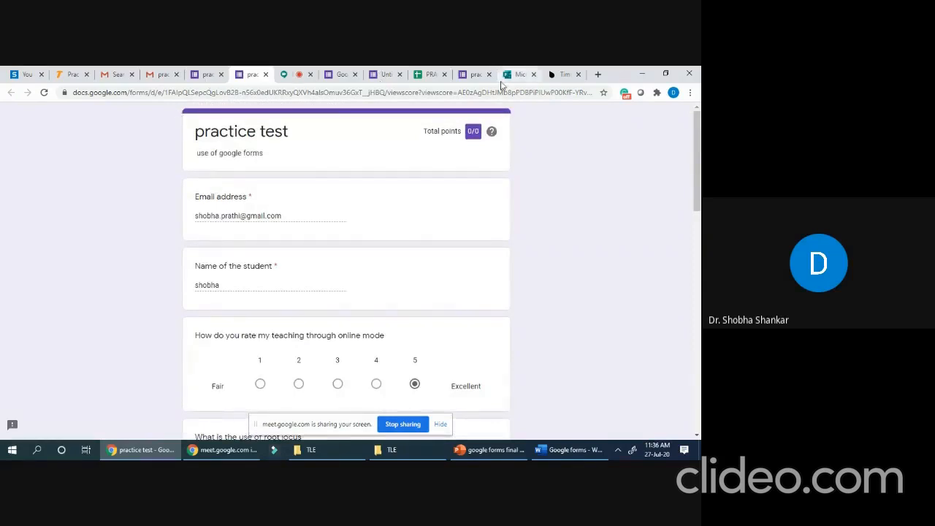
- Browse the respondent lists of both Timify.me practice tests and open the practice test form
{"action": "left_click", "coordinate": [564, 74]}
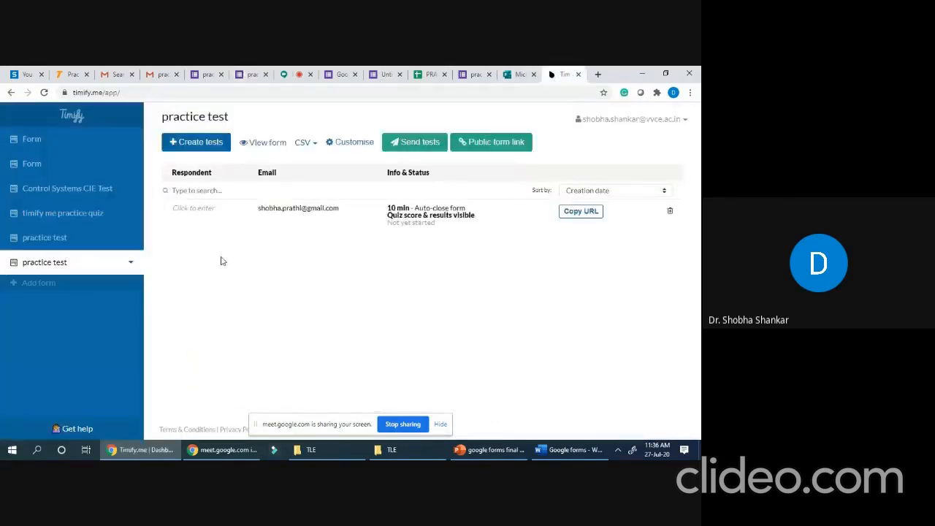
{"action": "left_click", "coordinate": [200, 211]}
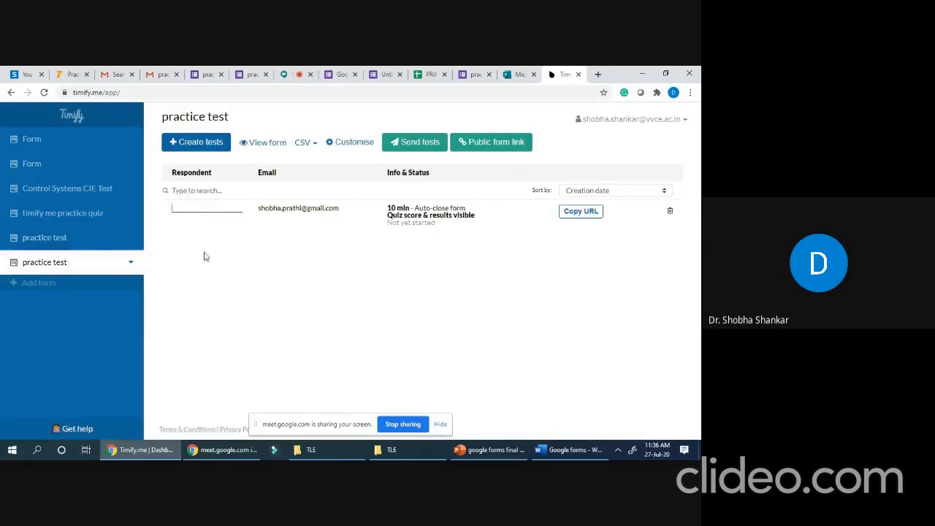
{"action": "left_click", "coordinate": [68, 242]}
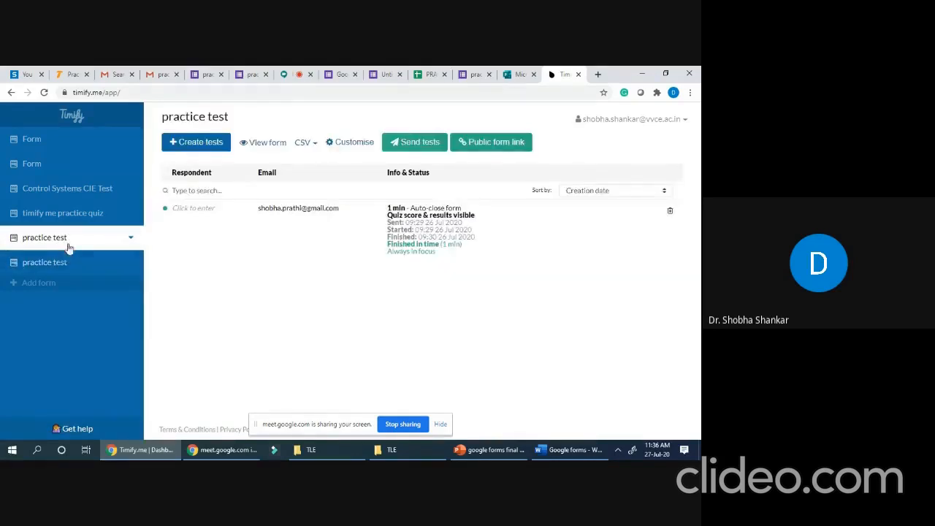
{"action": "left_click", "coordinate": [62, 264]}
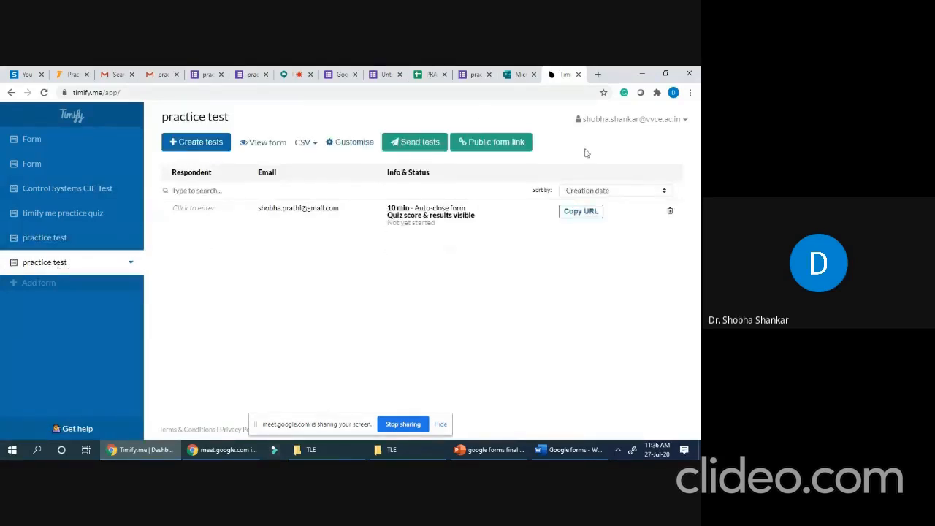
{"action": "left_click", "coordinate": [267, 142]}
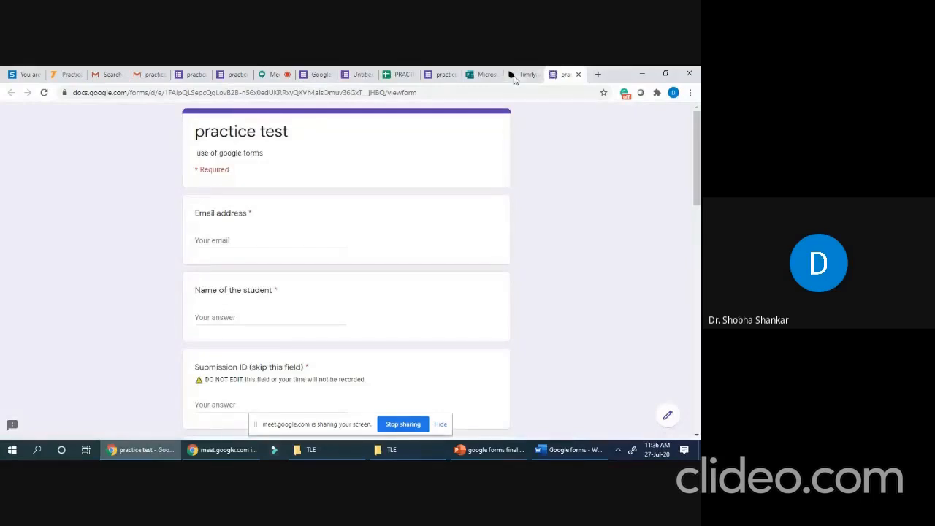
- Check the 'timify me practice quiz' results, then go to the Google Forms home page
{"action": "left_click", "coordinate": [578, 75]}
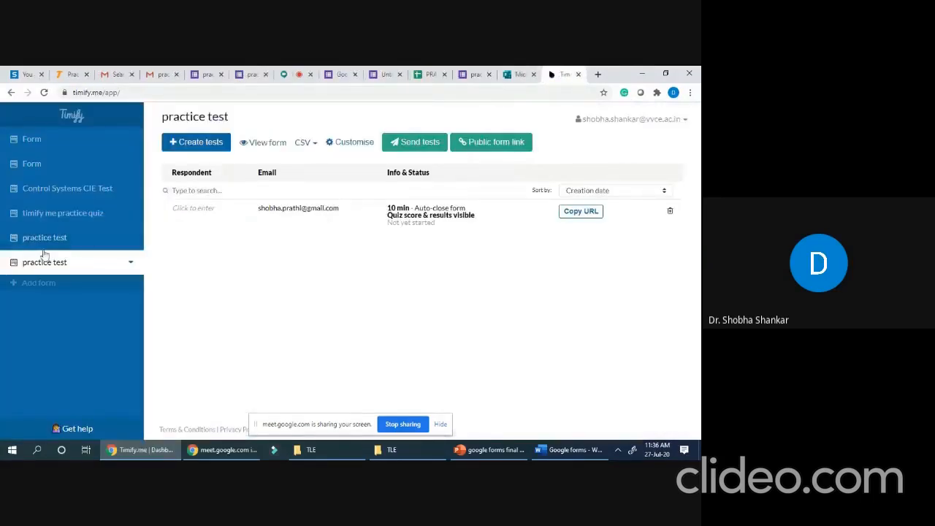
{"action": "left_click", "coordinate": [61, 214]}
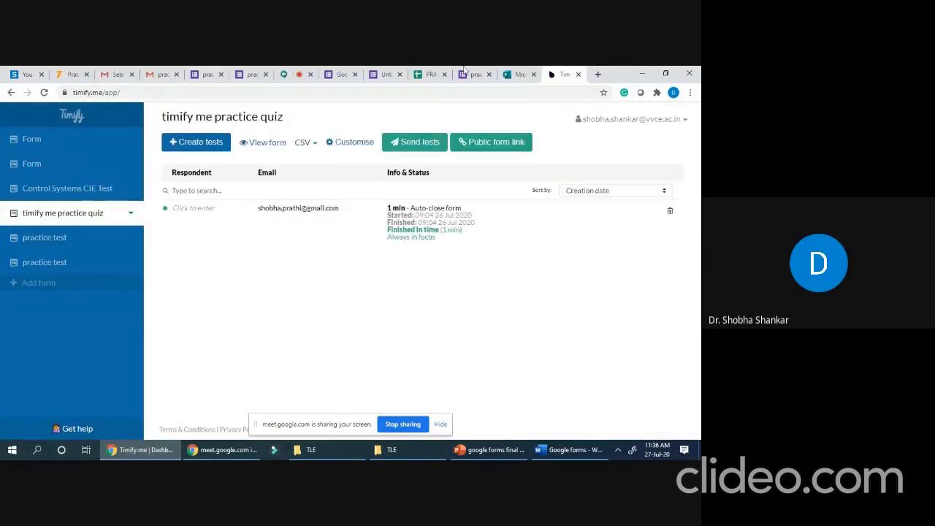
{"action": "left_click", "coordinate": [340, 74]}
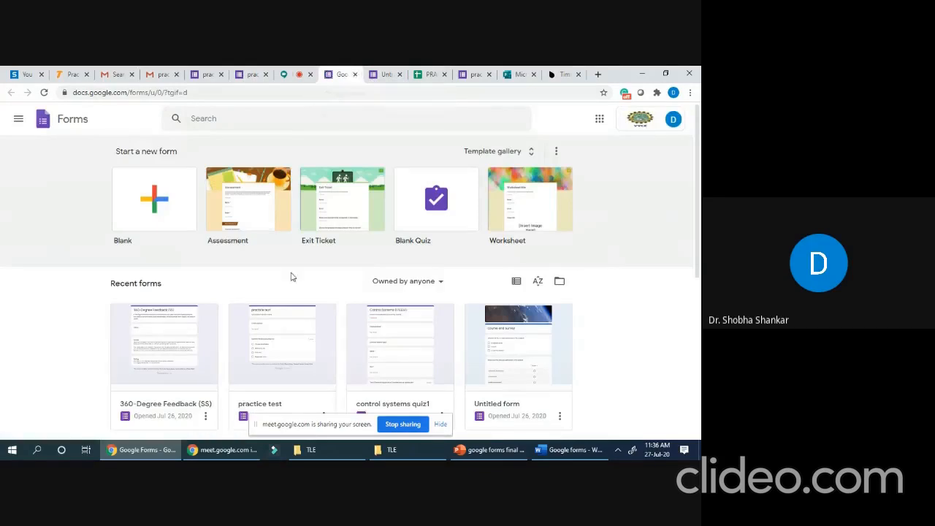
- Open the Untitled practice test form from Recent forms and pick Timify.me from Add-ons
{"action": "scroll", "coordinate": [290, 276], "scroll_direction": "down", "scroll_amount": 3}
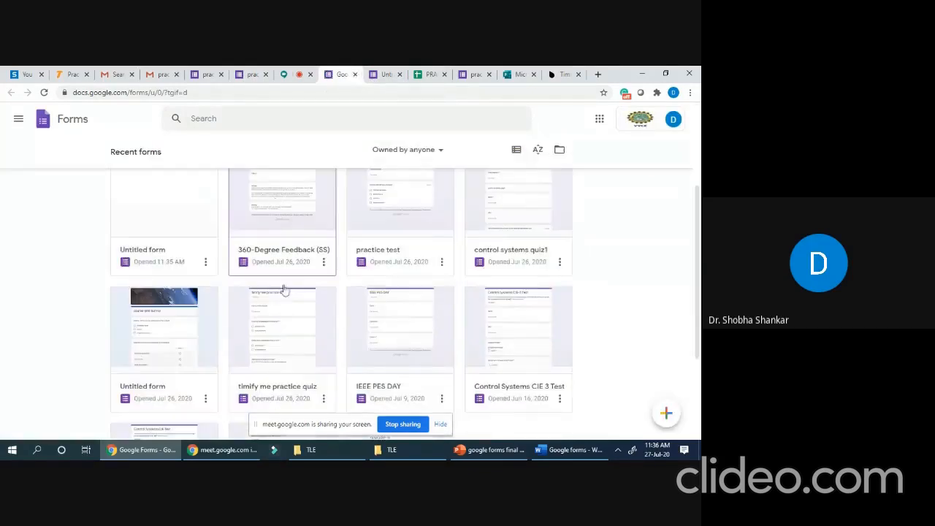
{"action": "scroll", "coordinate": [282, 298], "scroll_direction": "up", "scroll_amount": 3}
{"action": "left_click", "coordinate": [202, 337]}
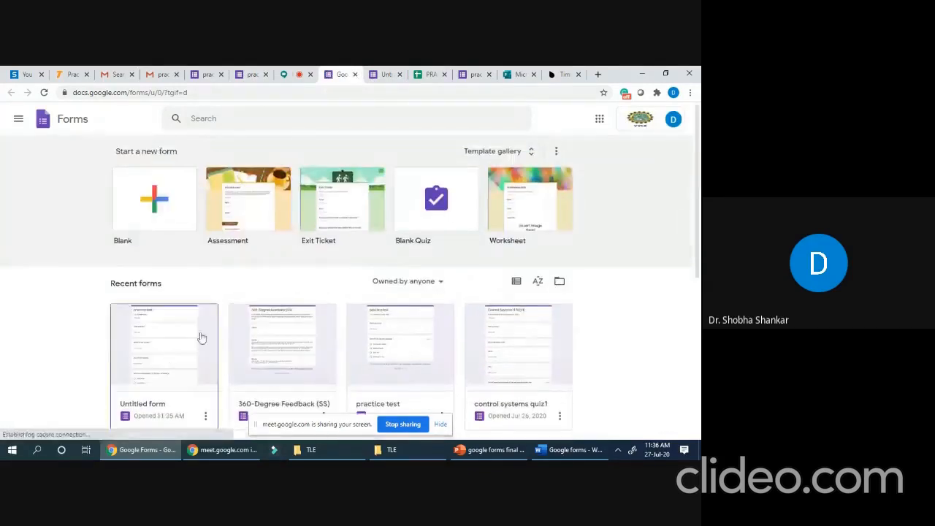
{"action": "left_click", "coordinate": [154, 346]}
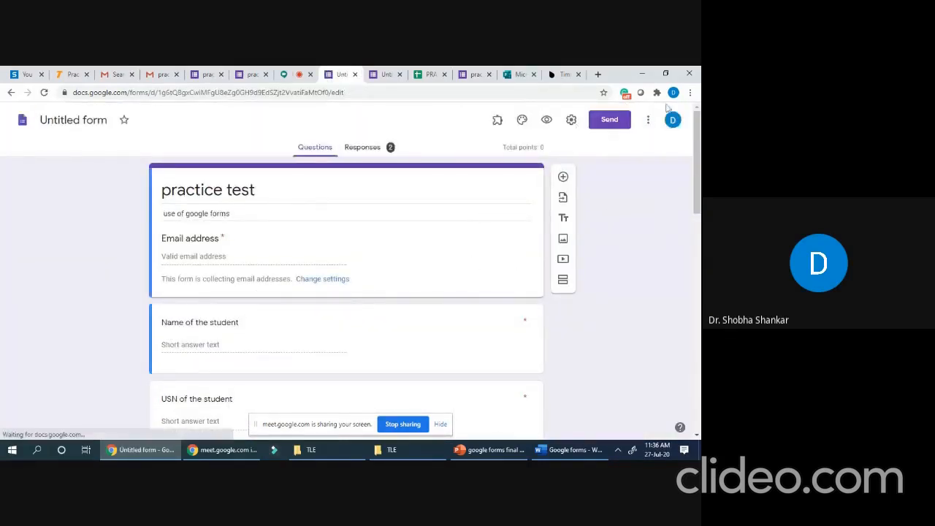
{"action": "left_click", "coordinate": [497, 119]}
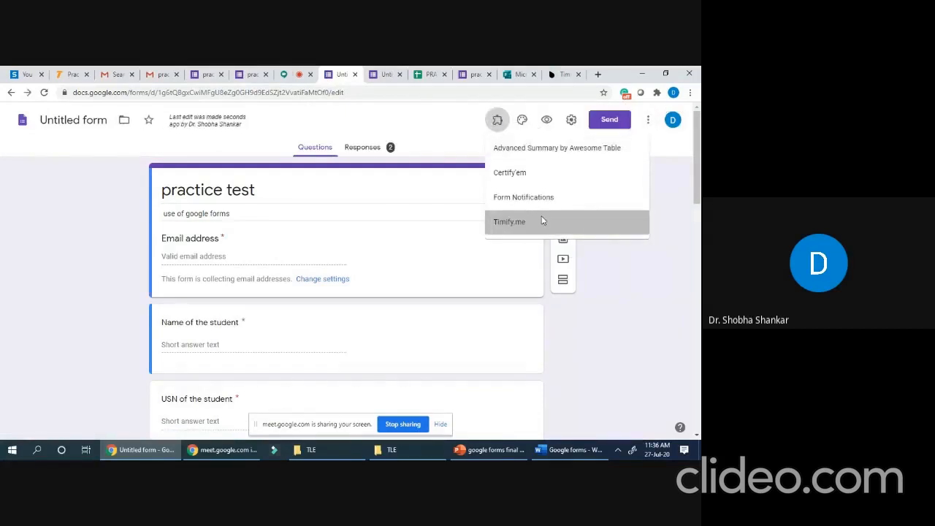
{"action": "left_click", "coordinate": [542, 222]}
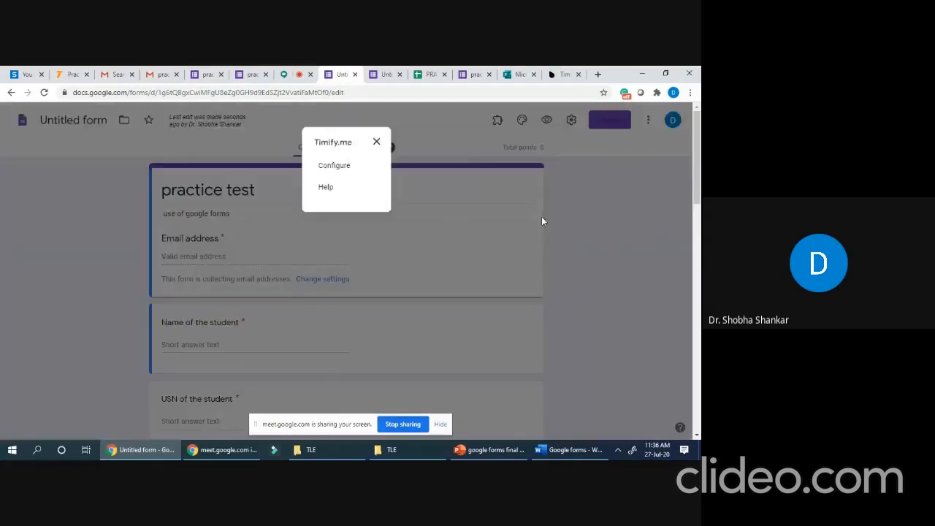
- Configure Timify.me: sync form settings, toggle it on, enable it for this form, then close it
{"action": "left_click", "coordinate": [342, 167]}
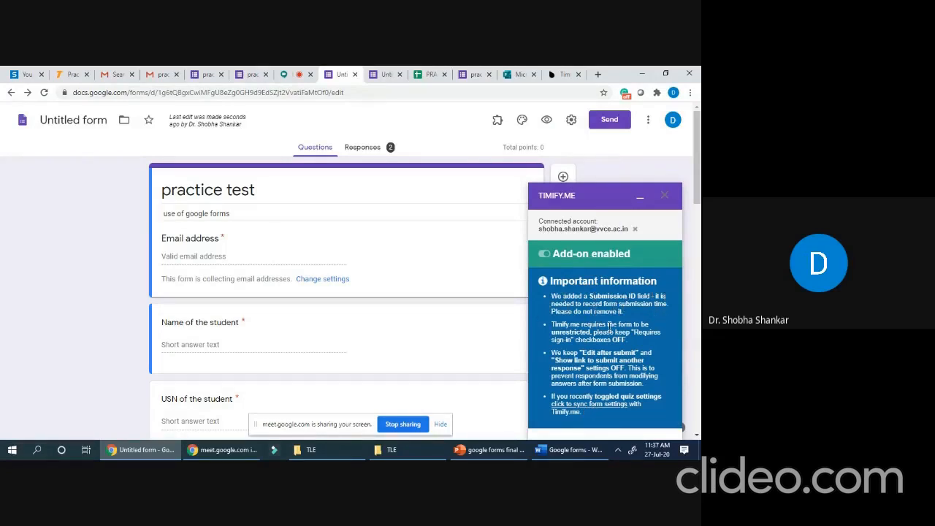
{"action": "scroll", "coordinate": [609, 326], "scroll_direction": "down", "scroll_amount": 3}
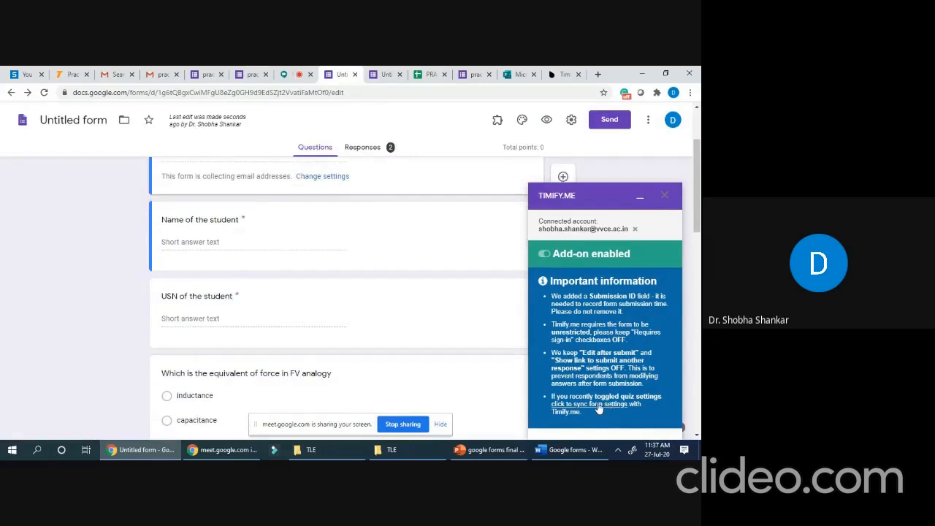
{"action": "left_click", "coordinate": [598, 406]}
{"action": "scroll", "coordinate": [574, 331], "scroll_direction": "down", "scroll_amount": 3}
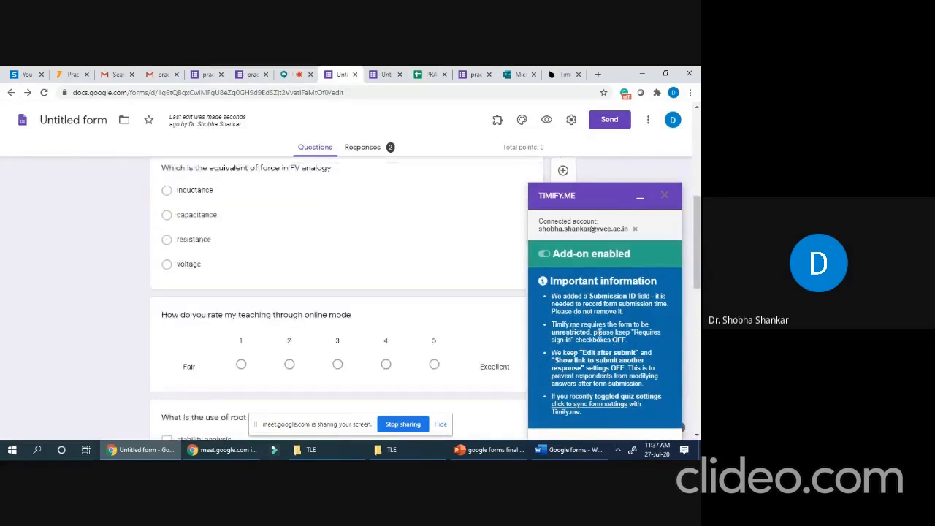
{"action": "scroll", "coordinate": [618, 341], "scroll_direction": "up", "scroll_amount": 1}
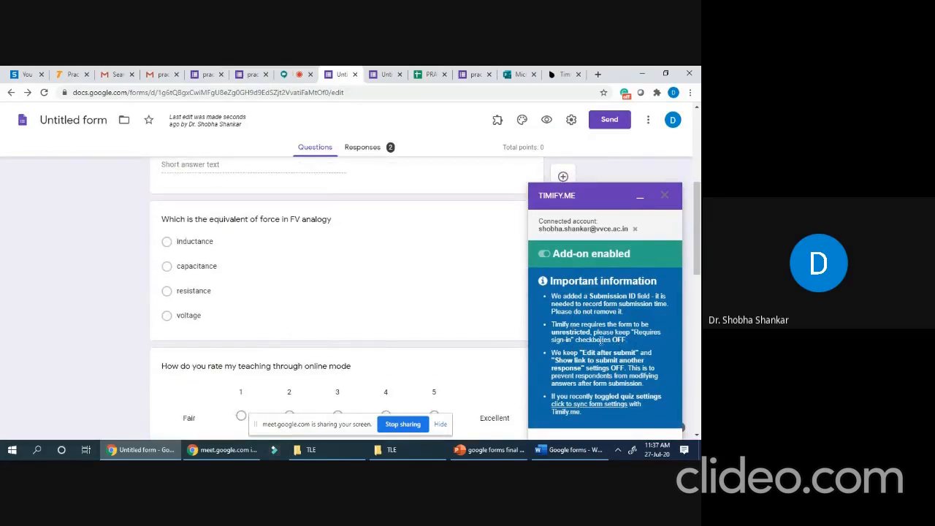
{"action": "left_click", "coordinate": [544, 254]}
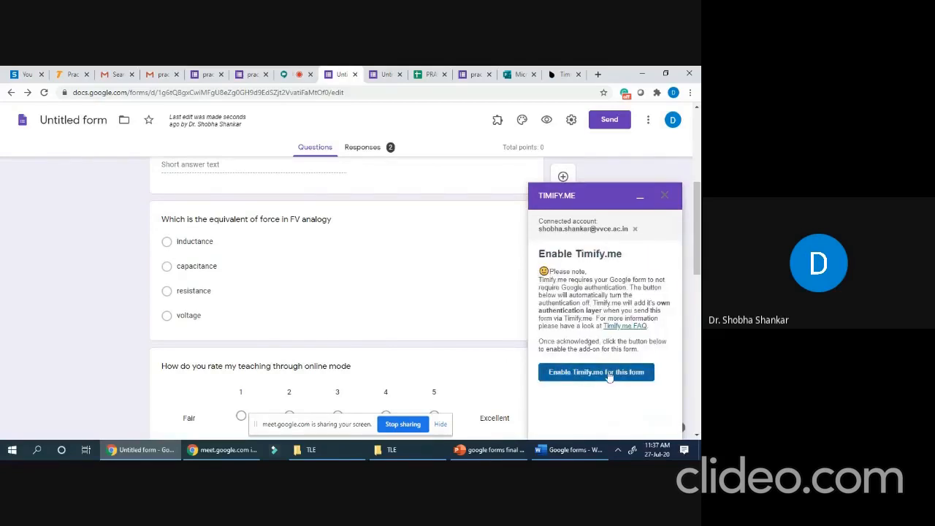
{"action": "left_click", "coordinate": [609, 374]}
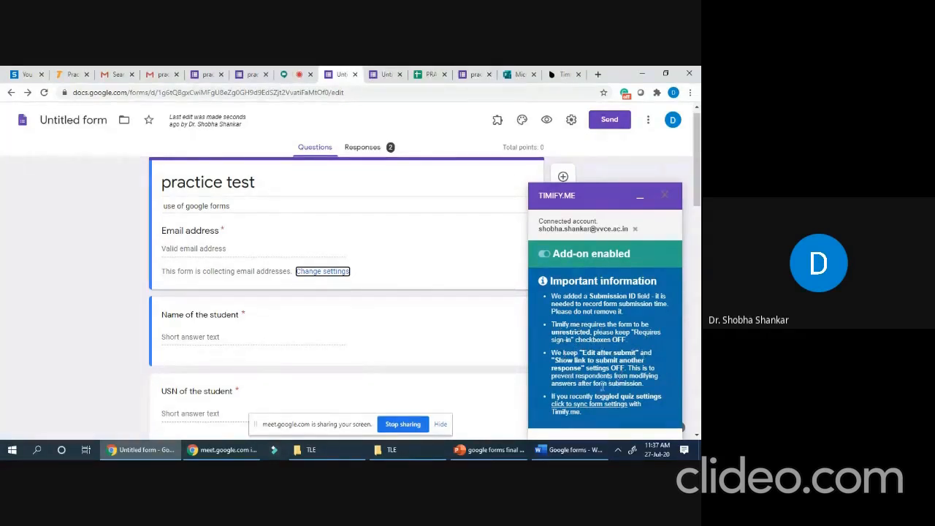
{"action": "left_click", "coordinate": [665, 199]}
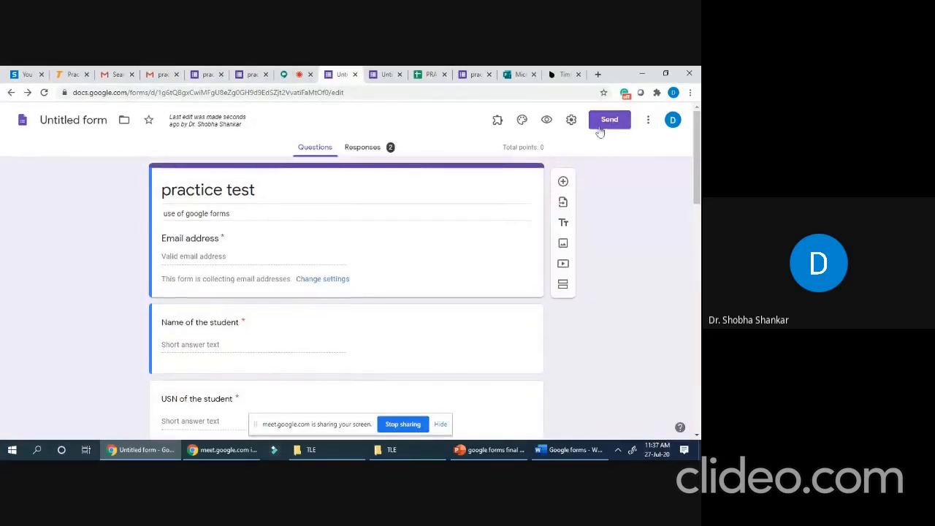
- Scroll over the 'use of google forms' practice test questions, then go to the Microsoft Forms tab
{"action": "scroll", "coordinate": [445, 197], "scroll_direction": "down", "scroll_amount": 15}
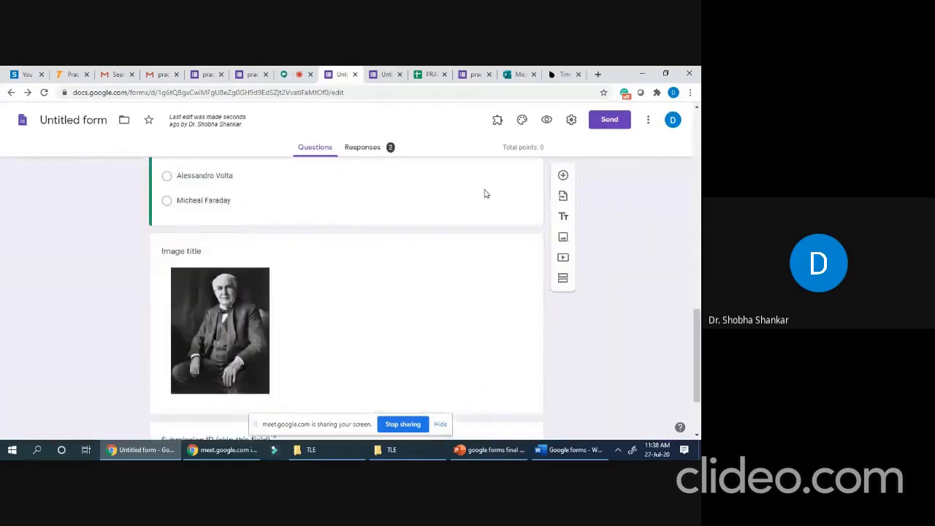
{"action": "scroll", "coordinate": [485, 192], "scroll_direction": "up", "scroll_amount": 15}
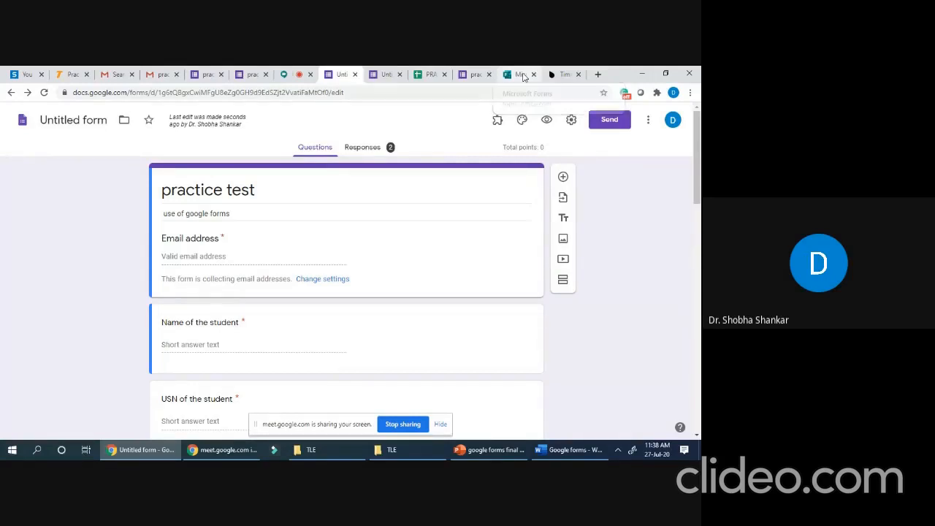
{"action": "left_click", "coordinate": [521, 74]}
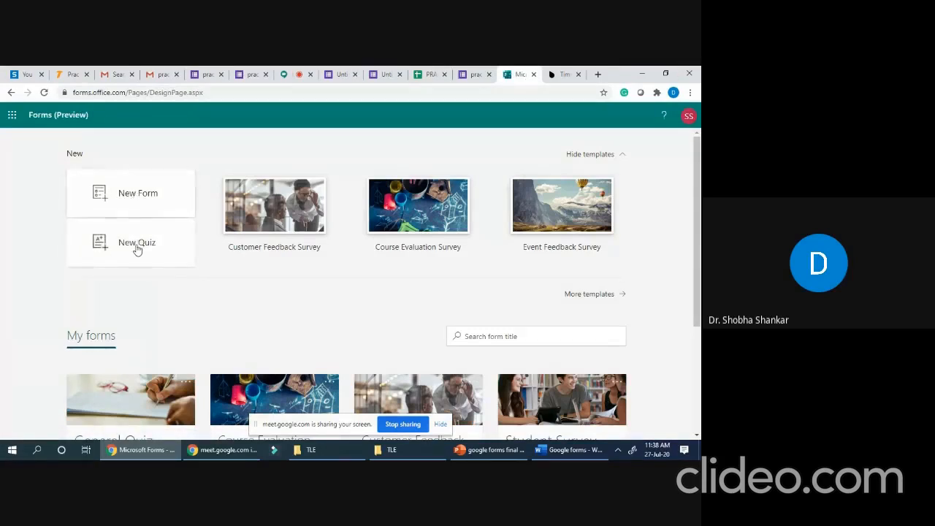
- Create a new blank form and expand all question types, including Ranking, Likert, Net Promoter Score and Section
{"action": "left_click", "coordinate": [138, 196]}
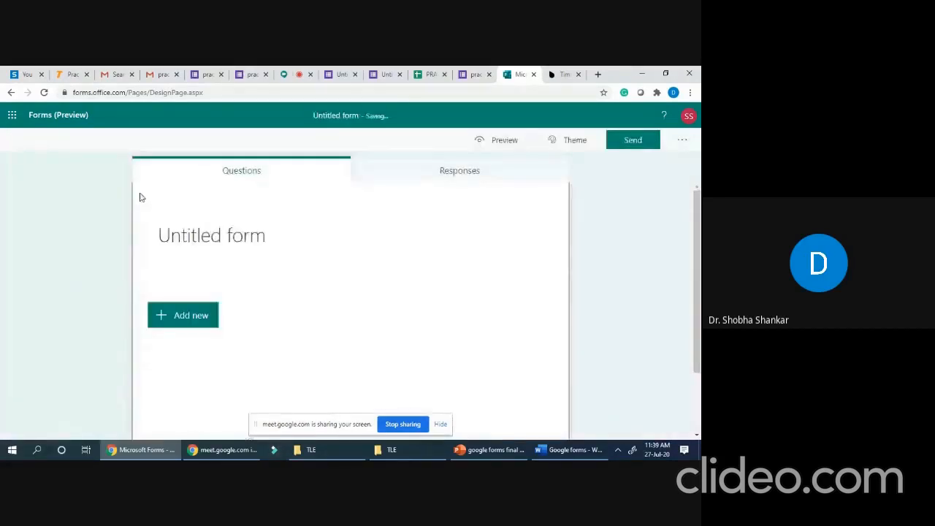
{"action": "scroll", "coordinate": [334, 278], "scroll_direction": "down", "scroll_amount": 2}
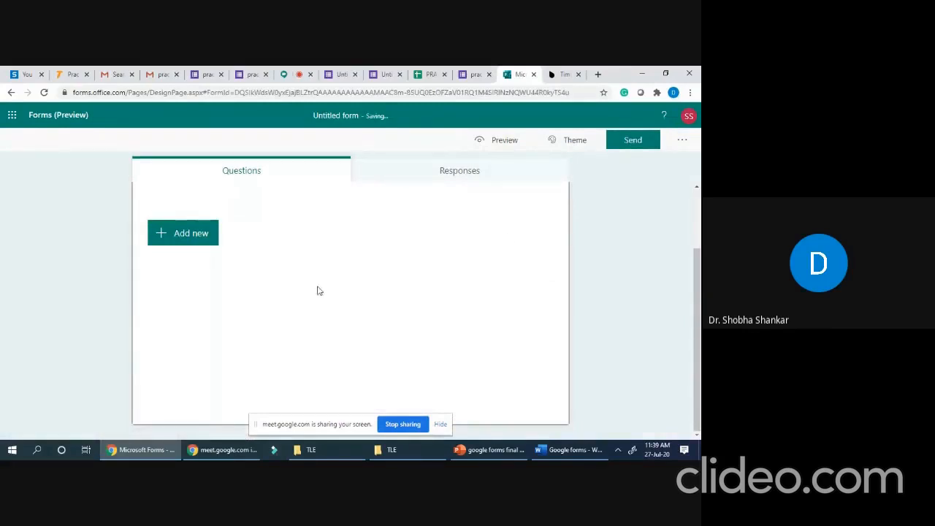
{"action": "scroll", "coordinate": [317, 291], "scroll_direction": "up", "scroll_amount": 2}
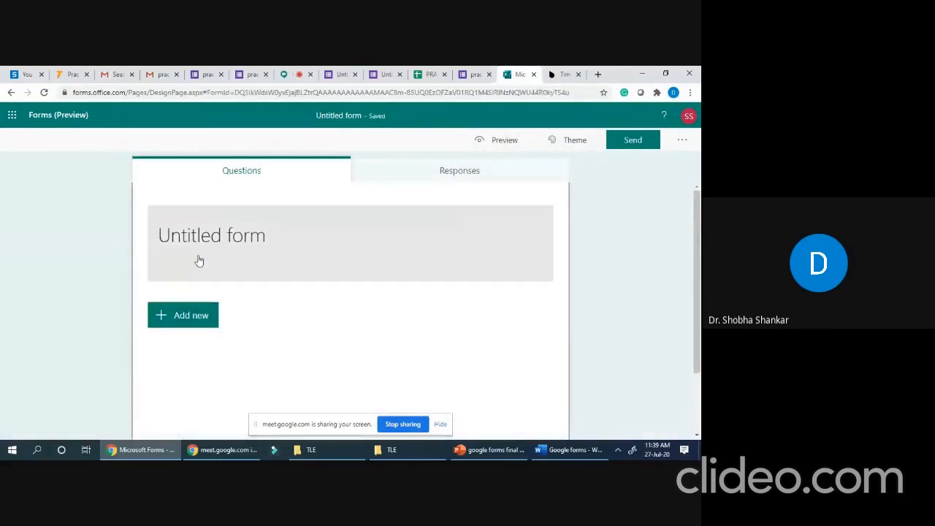
{"action": "left_click", "coordinate": [193, 315]}
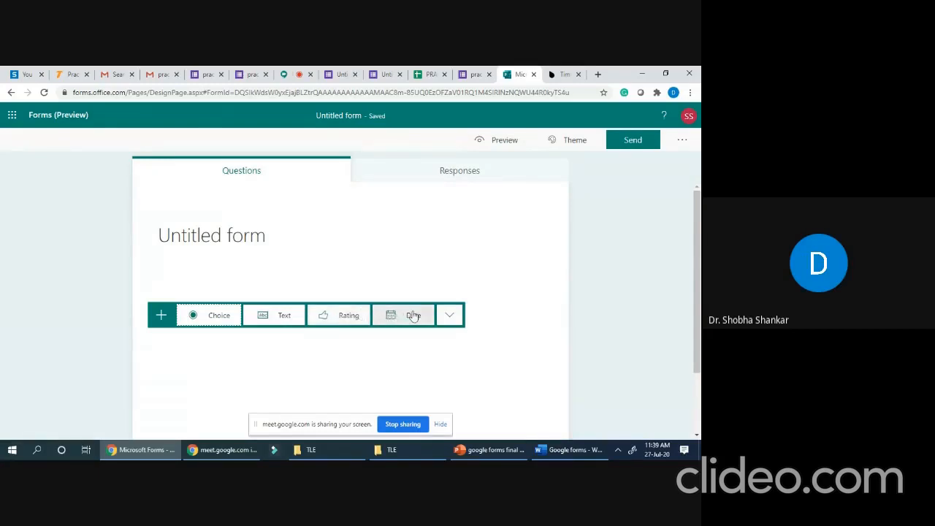
{"action": "left_click", "coordinate": [448, 316]}
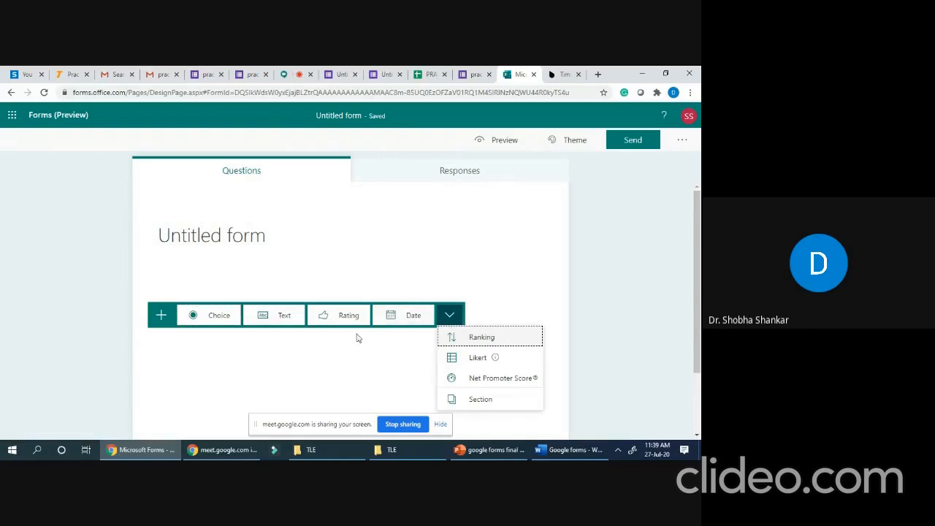
{"action": "mouse_move", "coordinate": [484, 359]}
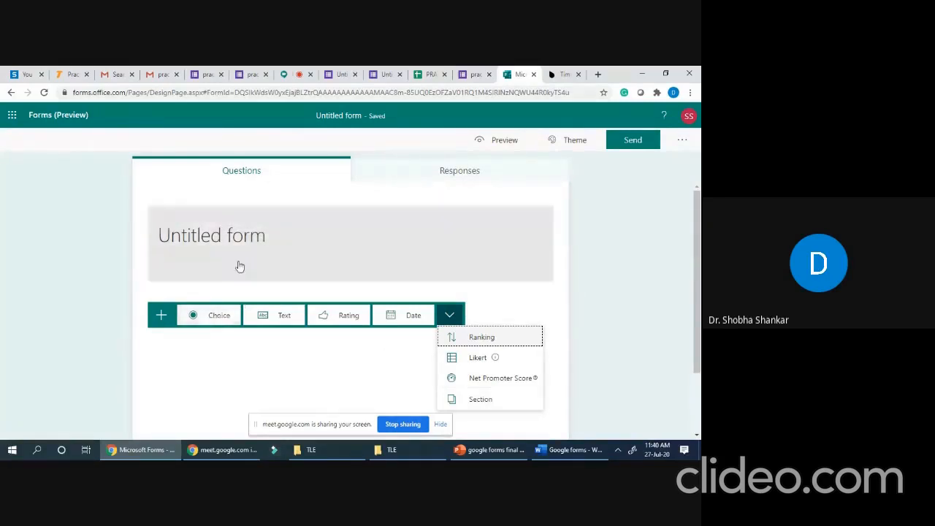
- Title the form 'practice test1' and add a choice question 'what is use of TF'
{"action": "left_click", "coordinate": [221, 240]}
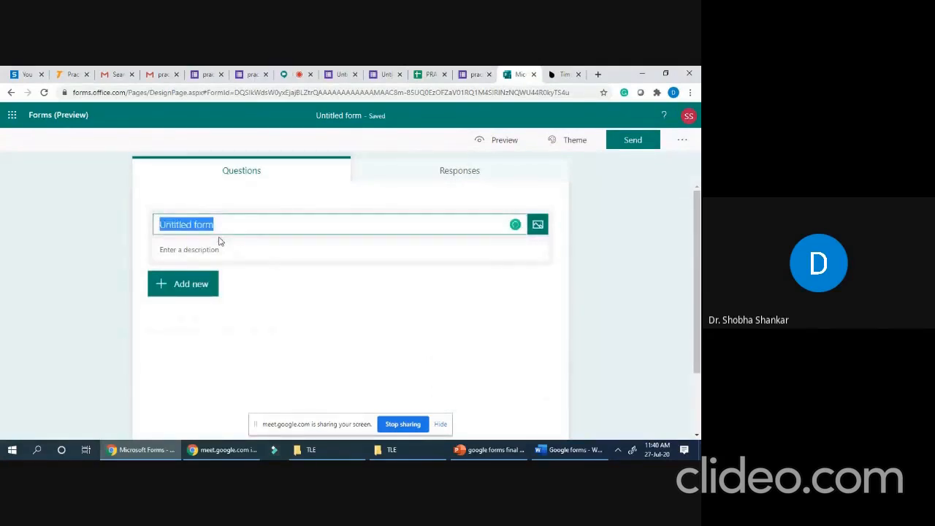
{"action": "type", "text": "practice test1"}
{"action": "left_click", "coordinate": [194, 293]}
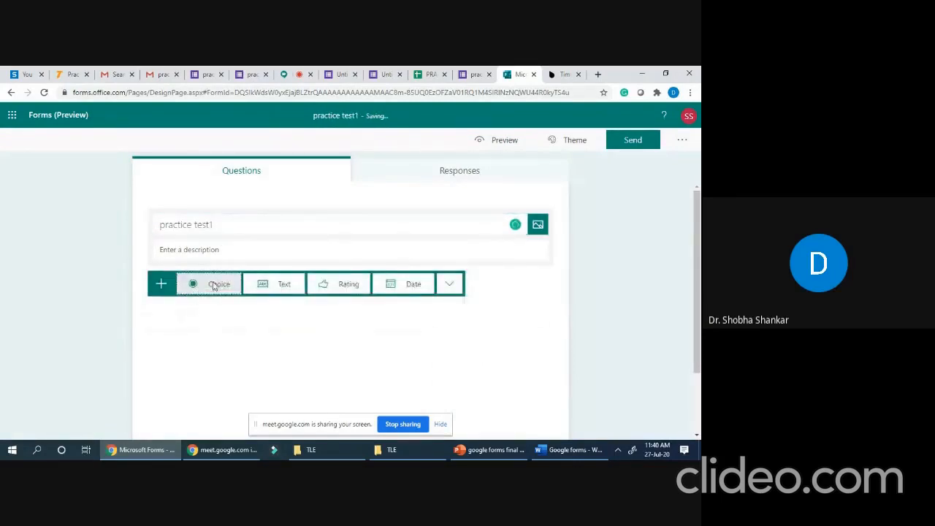
{"action": "left_click", "coordinate": [214, 285]}
{"action": "type", "text": "wht"}
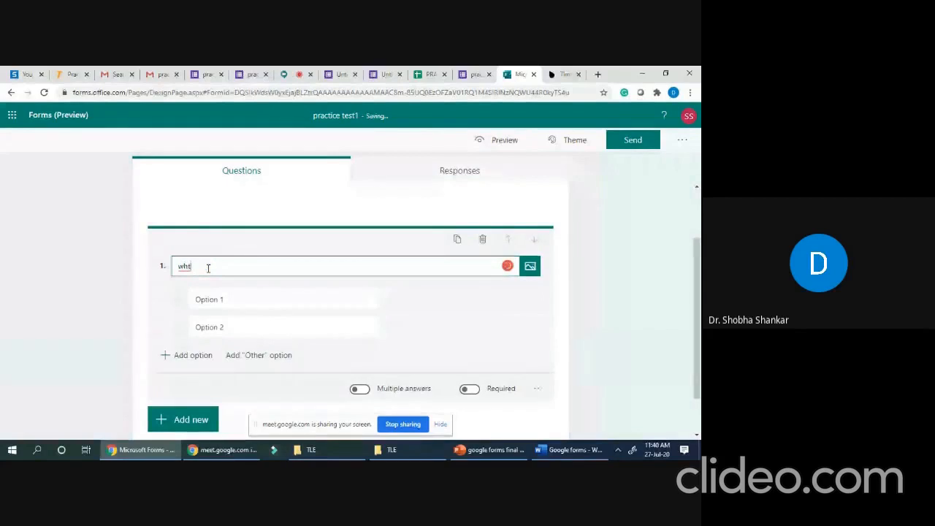
{"action": "key", "text": "BackSpace"}
{"action": "key", "text": "BackSpace"}
{"action": "key", "text": "BackSpace"}
{"action": "type", "text": "what is cm"}
{"action": "key", "text": "BackSpace"}
{"action": "key", "text": "BackSpace"}
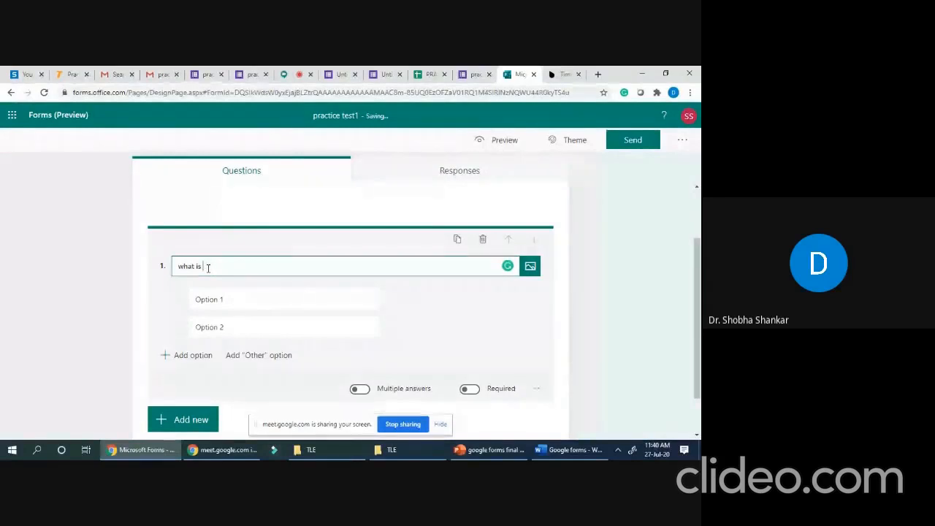
{"action": "type", "text": "use"}
{"action": "type", "text": " u"}
{"action": "type", "text": "f"}
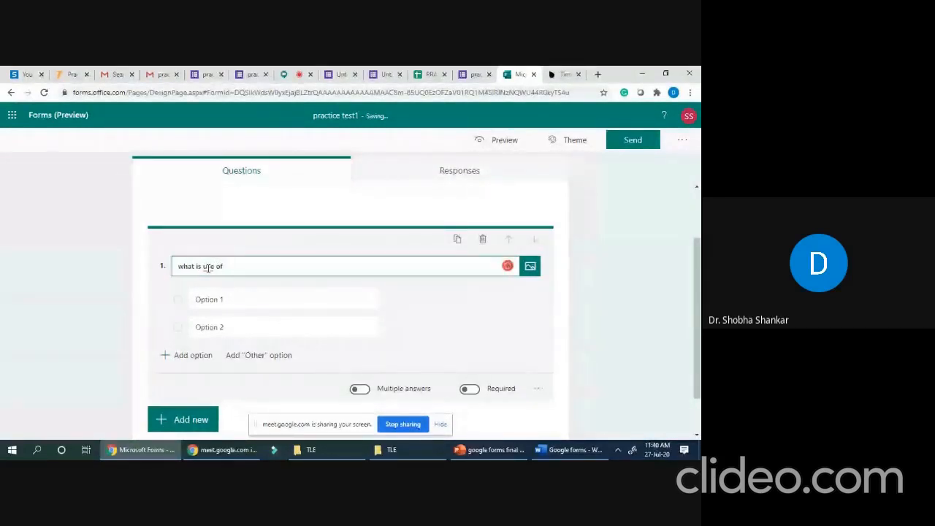
{"action": "type", "text": " TF"}
- Fill the first two options 'Modelling the system' and 'Design of the system', and make the question required
{"action": "left_click", "coordinate": [218, 300]}
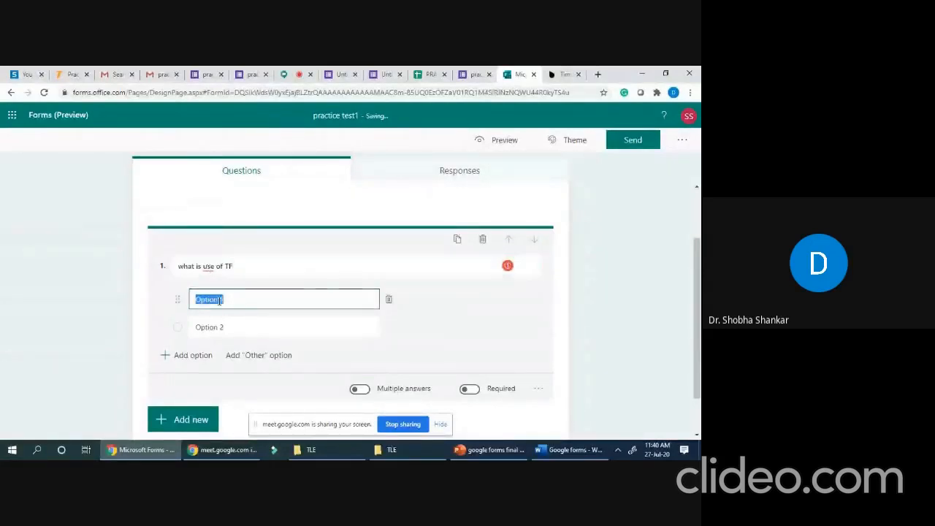
{"action": "type", "text": "Modelling the system"}
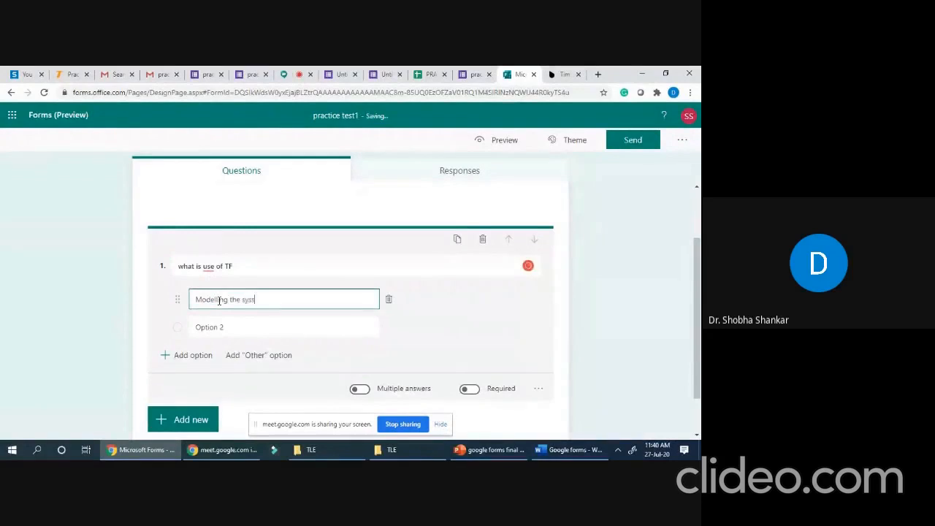
{"action": "left_click", "coordinate": [208, 327]}
{"action": "type", "text": "Design of the system"}
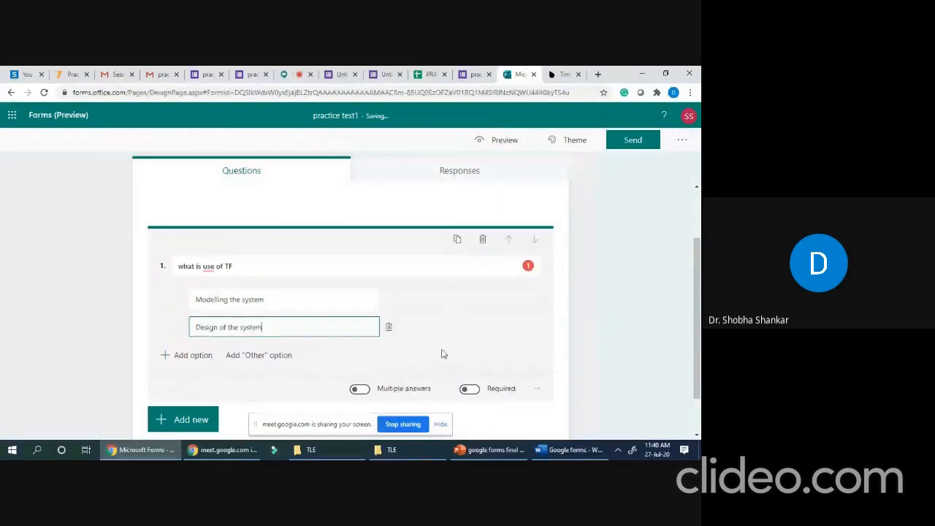
{"action": "scroll", "coordinate": [409, 351], "scroll_direction": "down", "scroll_amount": 1}
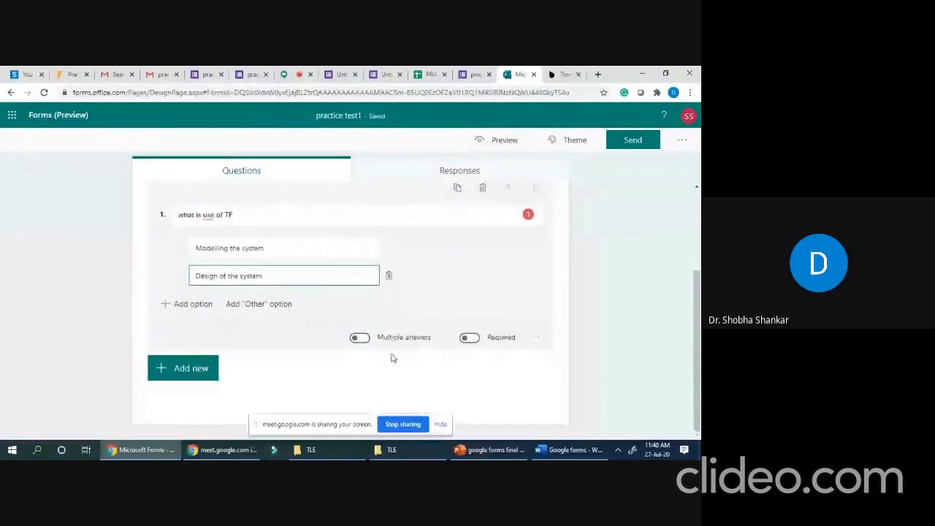
{"action": "left_click", "coordinate": [475, 340]}
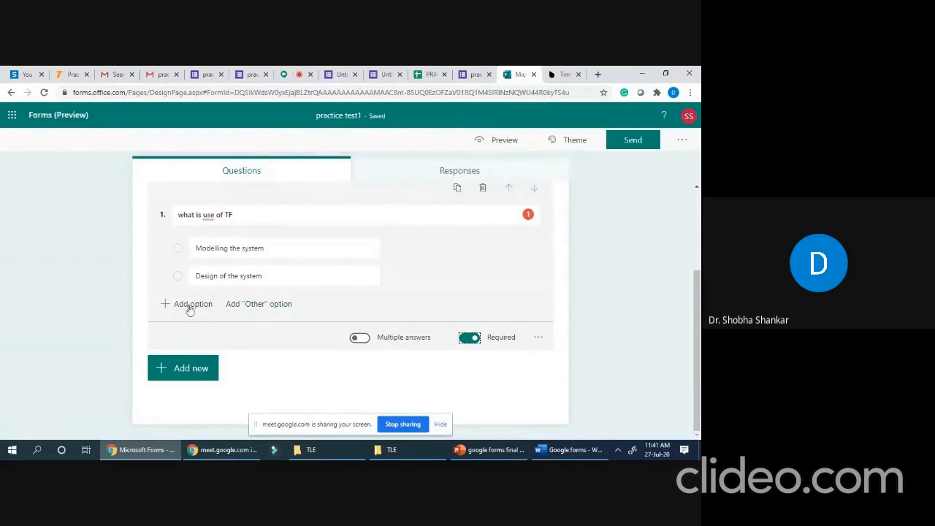
- Add a third answer option reading 'none of the above'
{"action": "left_click", "coordinate": [189, 305]}
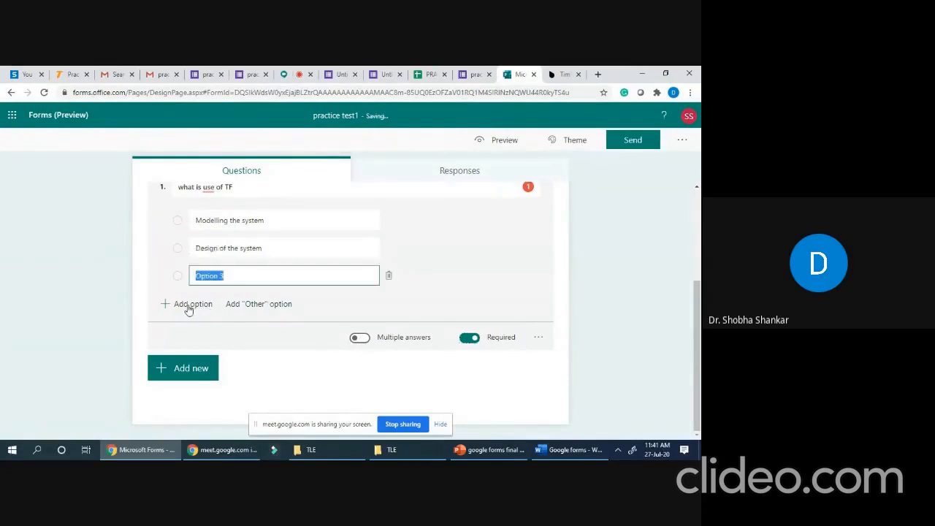
{"action": "left_click", "coordinate": [211, 277]}
{"action": "type", "text": "eone o"}
{"action": "left_click_drag", "start_coordinate": [253, 275], "coordinate": [196, 287]}
{"action": "type", "text": "none of the above"}
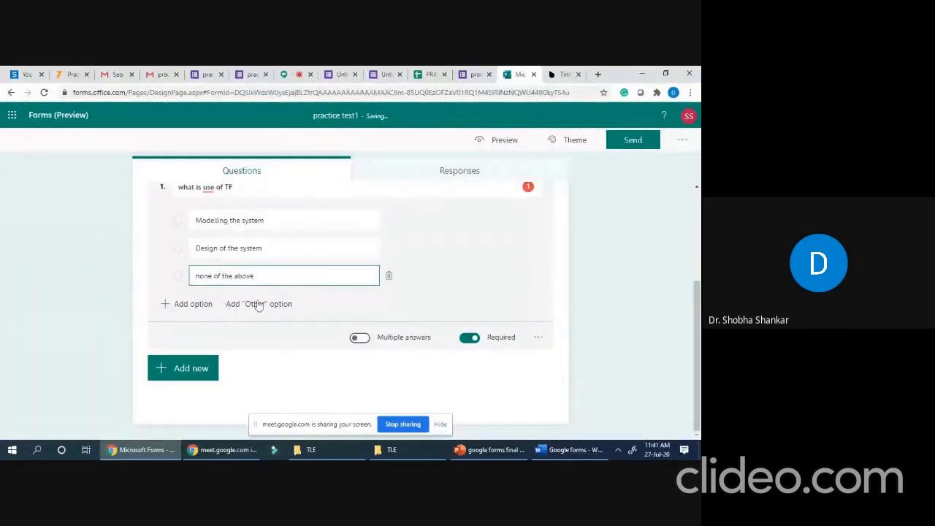
{"action": "left_click", "coordinate": [192, 371]}
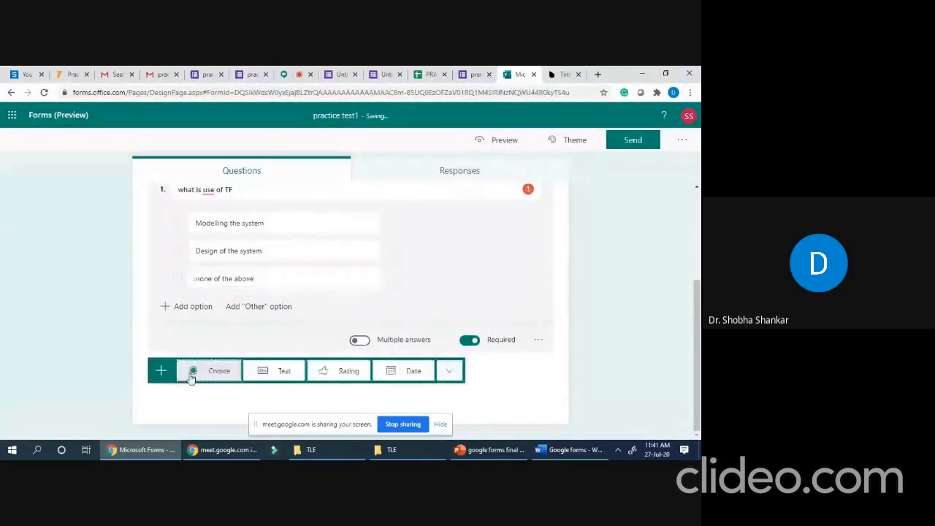
- Add text question 2 titled 'Name of the student'
{"action": "left_click", "coordinate": [278, 372]}
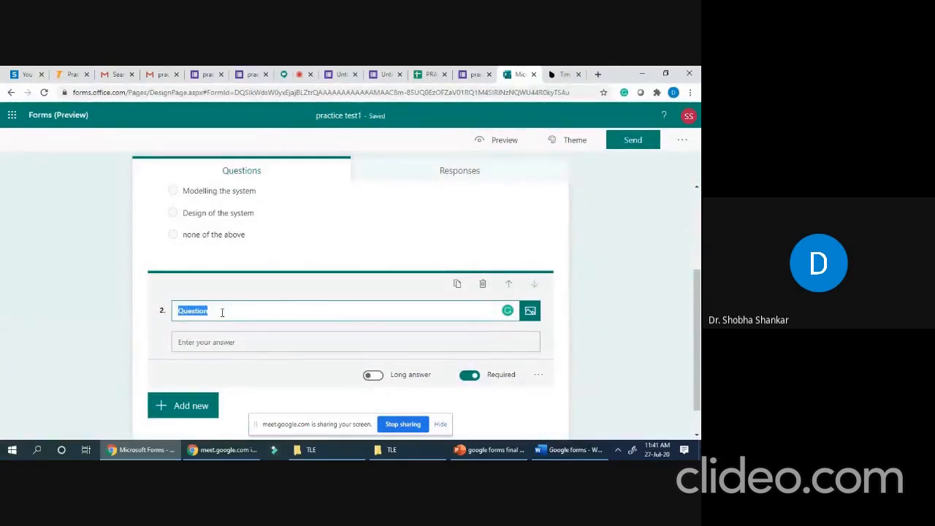
{"action": "type", "text": "Name"}
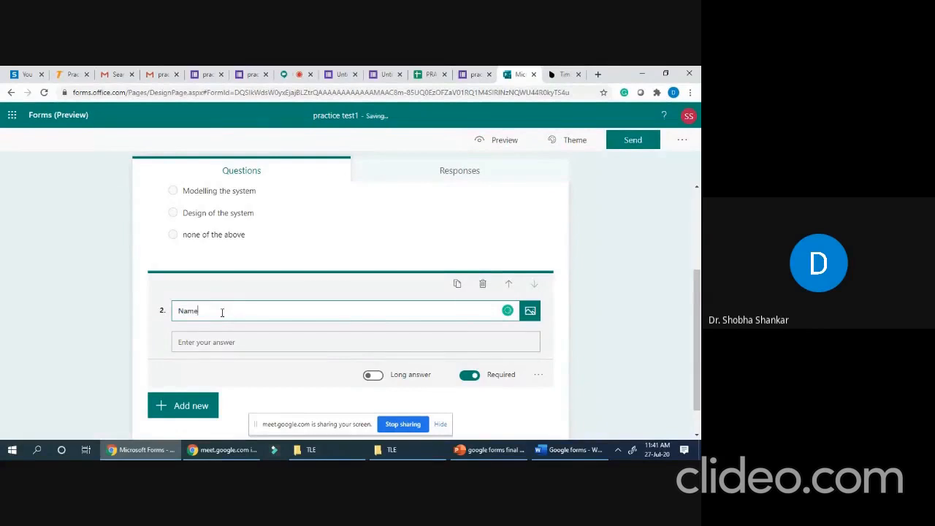
{"action": "type", "text": " of the studen"}
{"action": "scroll", "coordinate": [375, 395], "scroll_direction": "down", "scroll_amount": 1}
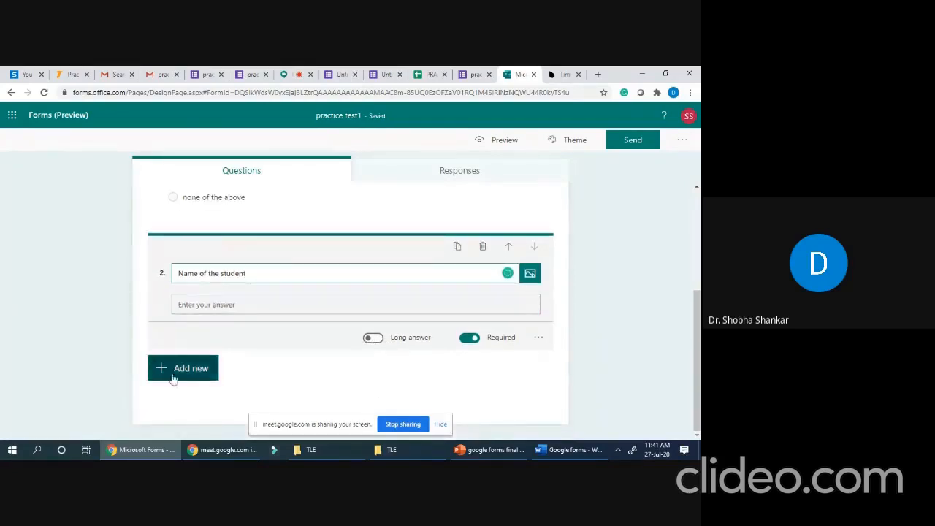
{"action": "left_click", "coordinate": [179, 374]}
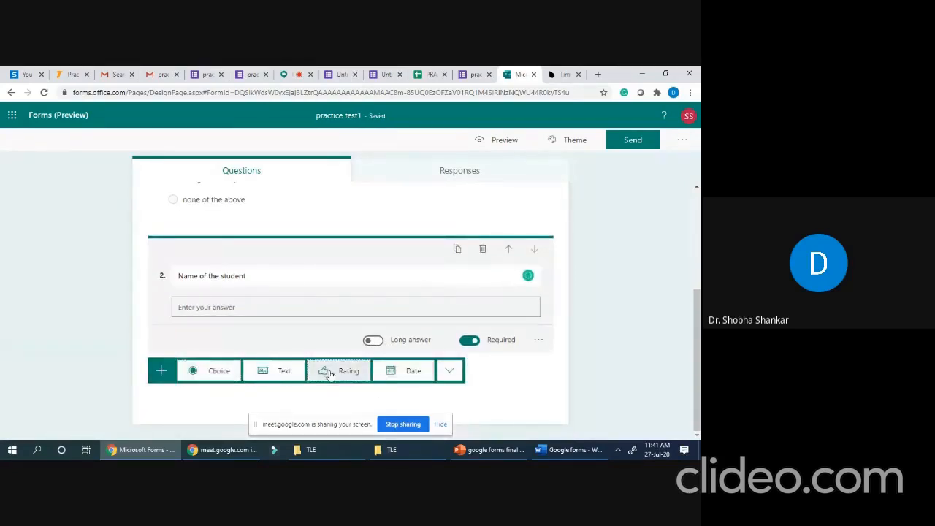
- Add a rating question titled 'How would rate the online teaching ie session1'
{"action": "left_click", "coordinate": [330, 372]}
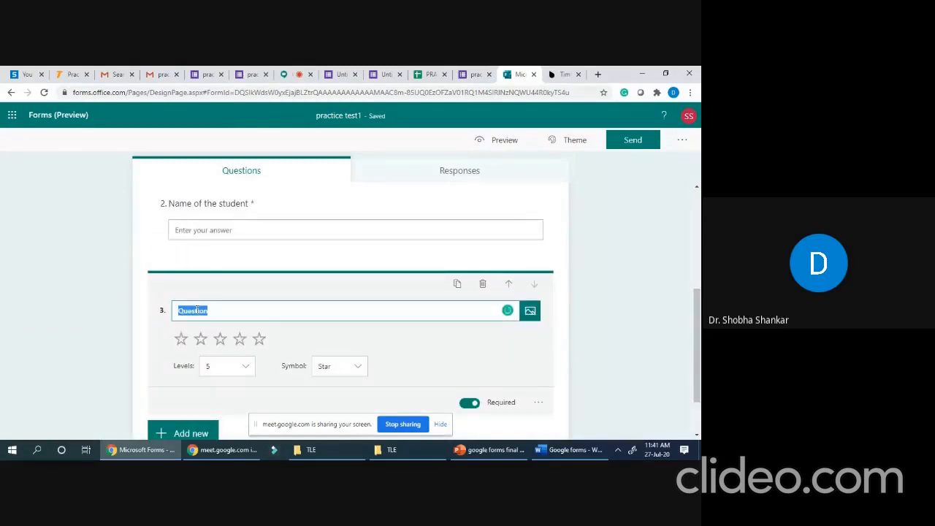
{"action": "type", "text": "How owuld"}
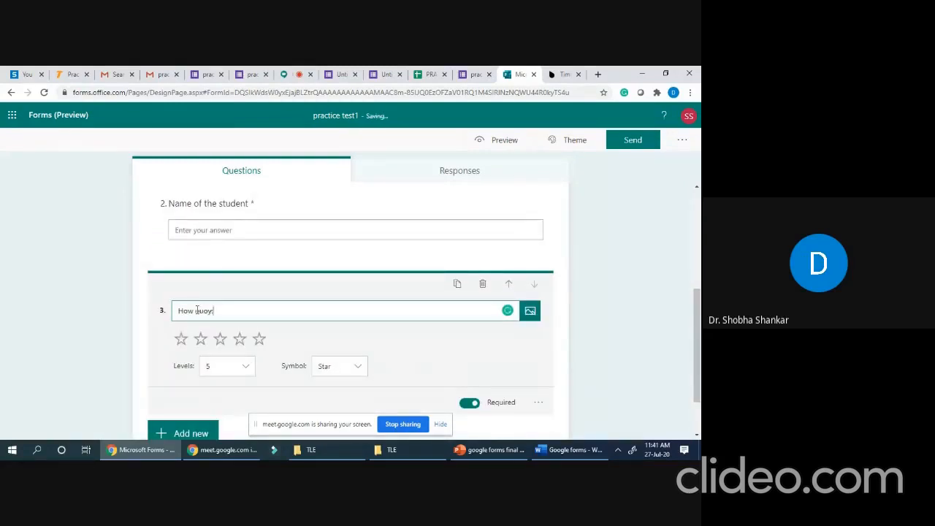
{"action": "key", "text": "BackSpace"}
{"action": "key", "text": "BackSpace"}
{"action": "key", "text": "BackSpace"}
{"action": "key", "text": "BackSpace"}
{"action": "key", "text": "BackSpace"}
{"action": "type", "text": "would"}
{"action": "type", "text": " rate the "}
{"action": "type", "text": "one"}
{"action": "type", "text": "ine teaching"}
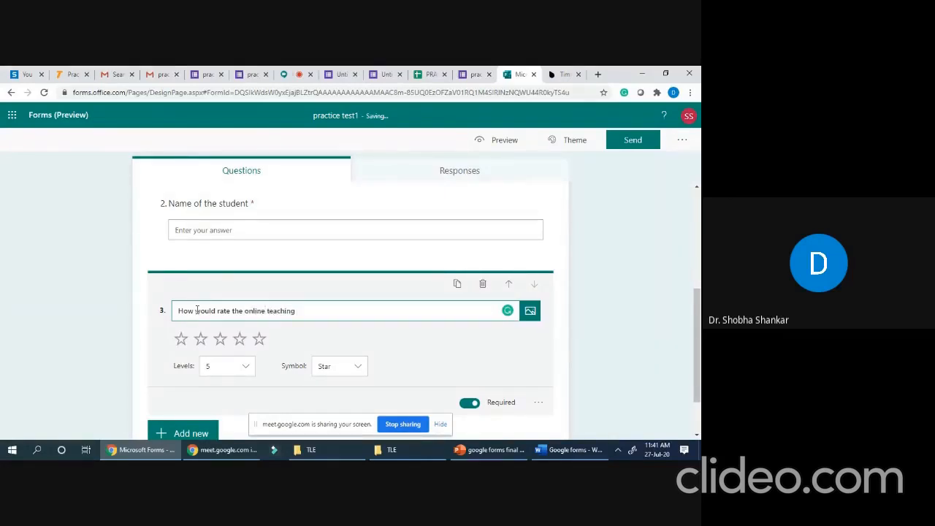
{"action": "type", "text": "session1"}
{"action": "left_click", "coordinate": [299, 313]}
{"action": "type", "text": "le"}
- Keep the rating at 5 levels with the Star symbol
{"action": "left_click", "coordinate": [245, 371]}
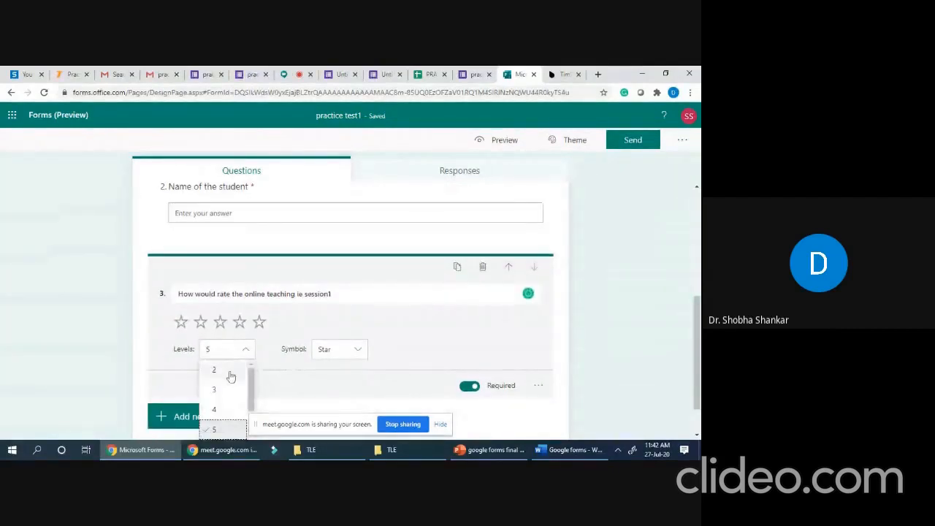
{"action": "left_click", "coordinate": [208, 351]}
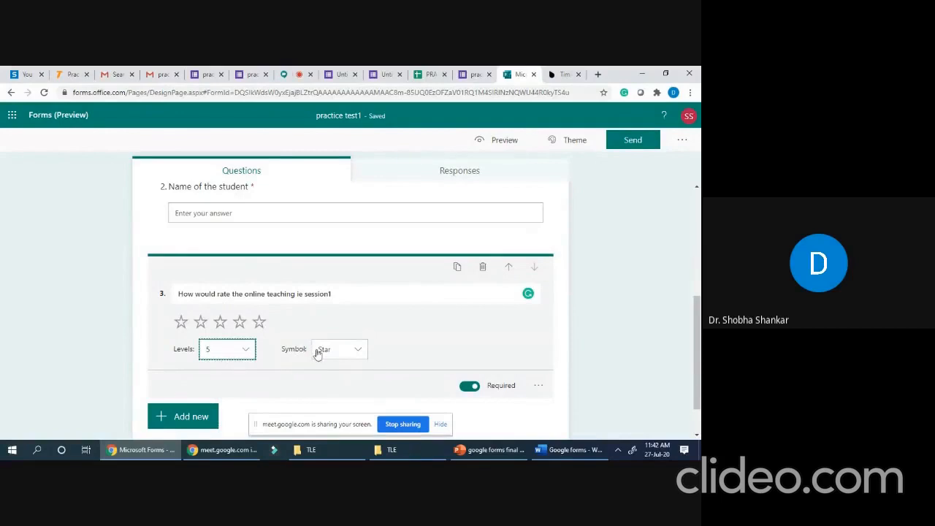
{"action": "scroll", "coordinate": [345, 350], "scroll_direction": "down", "scroll_amount": 1}
{"action": "left_click", "coordinate": [339, 308]}
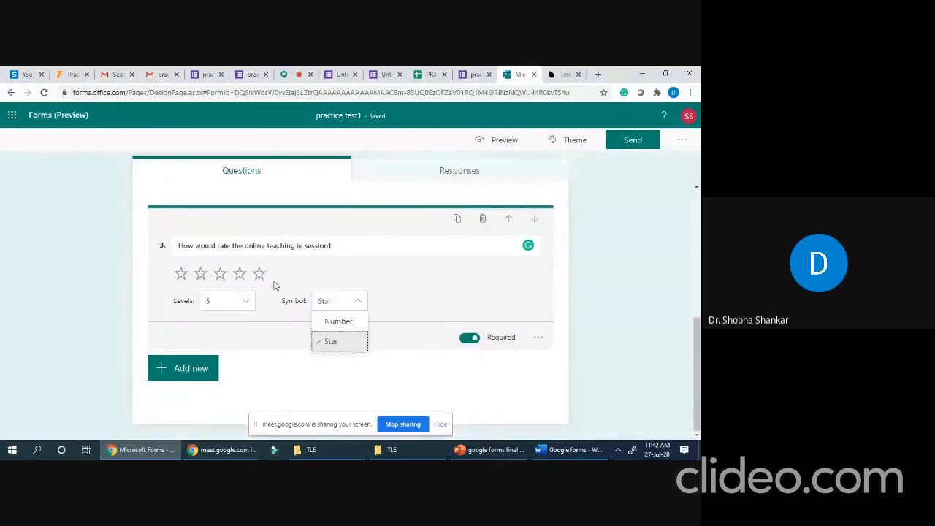
{"action": "left_click", "coordinate": [342, 341]}
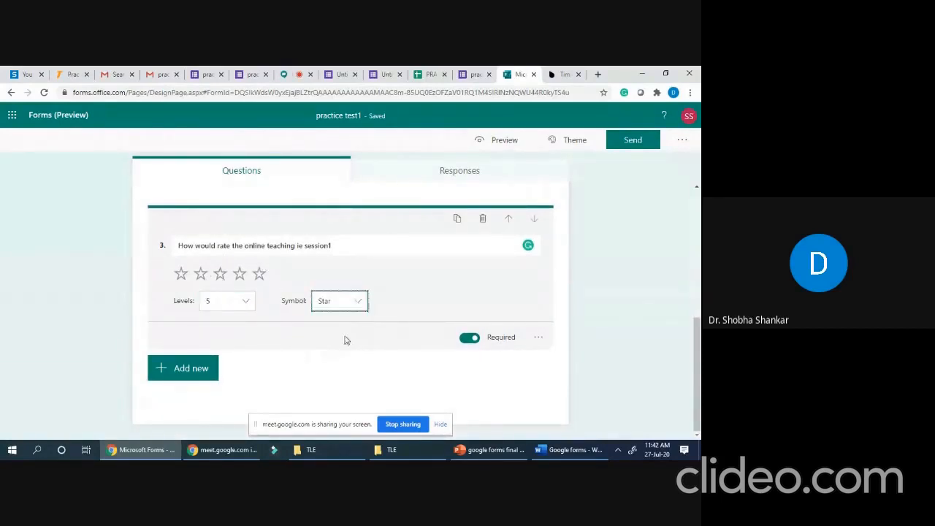
{"action": "left_click", "coordinate": [193, 373]}
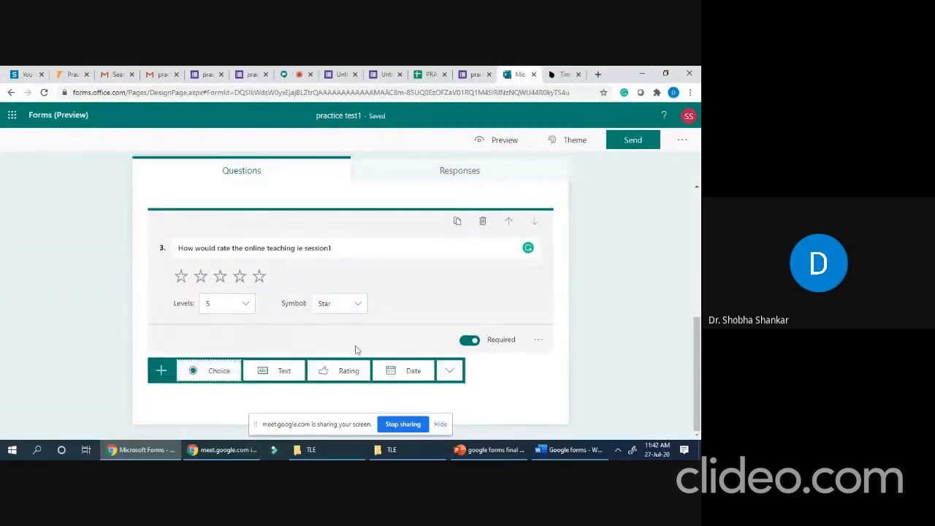
- Add date question 4 titled 'Date of taking the test'
{"action": "left_click", "coordinate": [413, 371]}
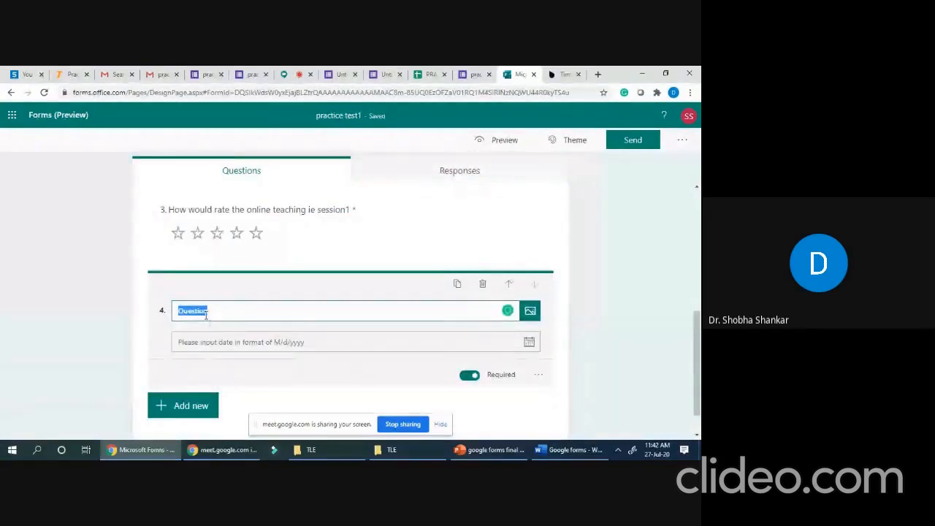
{"action": "type", "text": "Date o"}
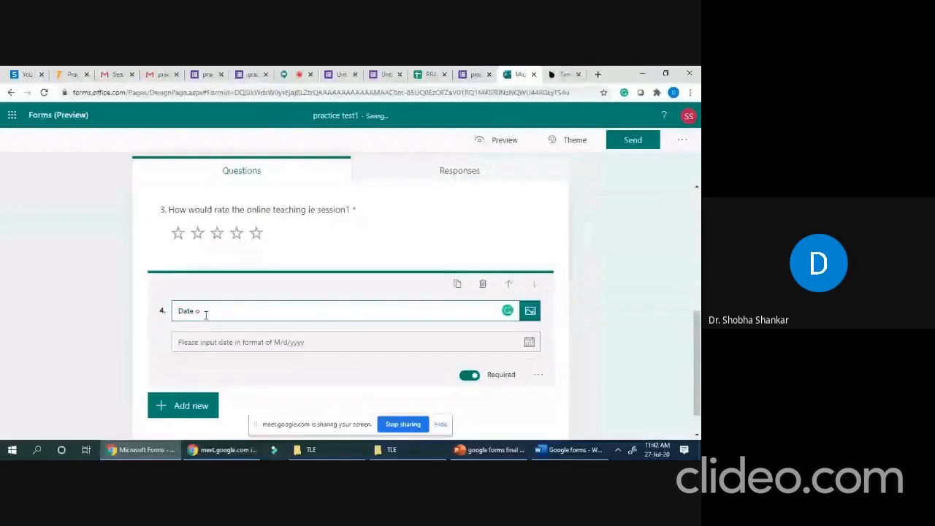
{"action": "type", "text": "f taking the test"}
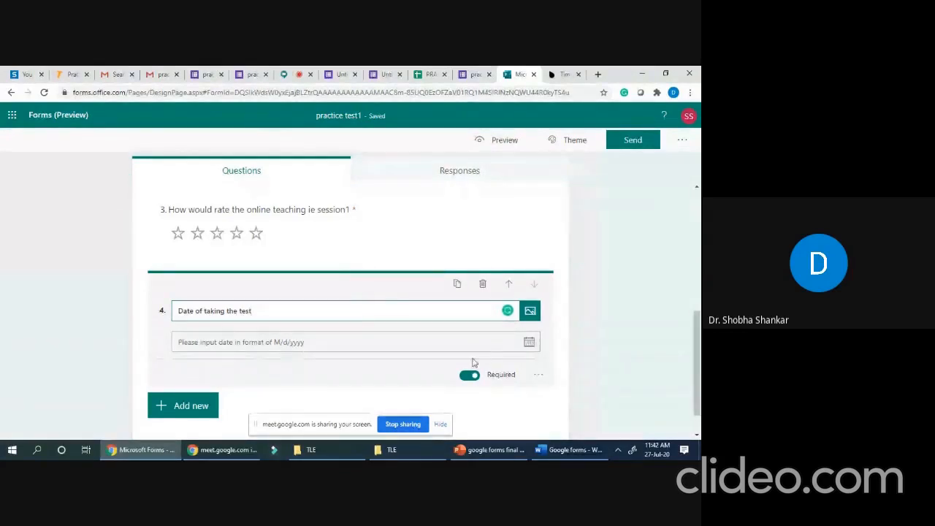
- Move the 'Name of the student' question up to first place
{"action": "scroll", "coordinate": [453, 362], "scroll_direction": "down", "scroll_amount": 1}
{"action": "scroll", "coordinate": [444, 366], "scroll_direction": "up", "scroll_amount": 4}
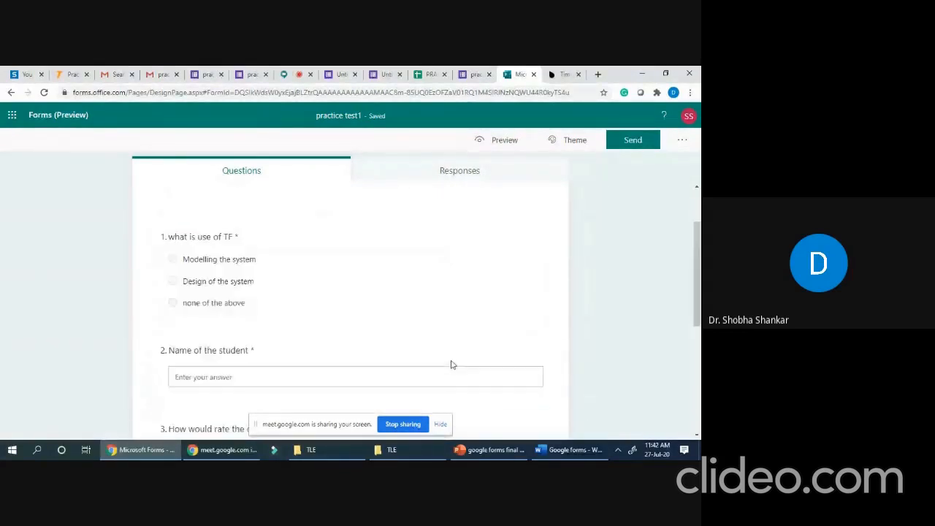
{"action": "scroll", "coordinate": [490, 376], "scroll_direction": "down", "scroll_amount": 3}
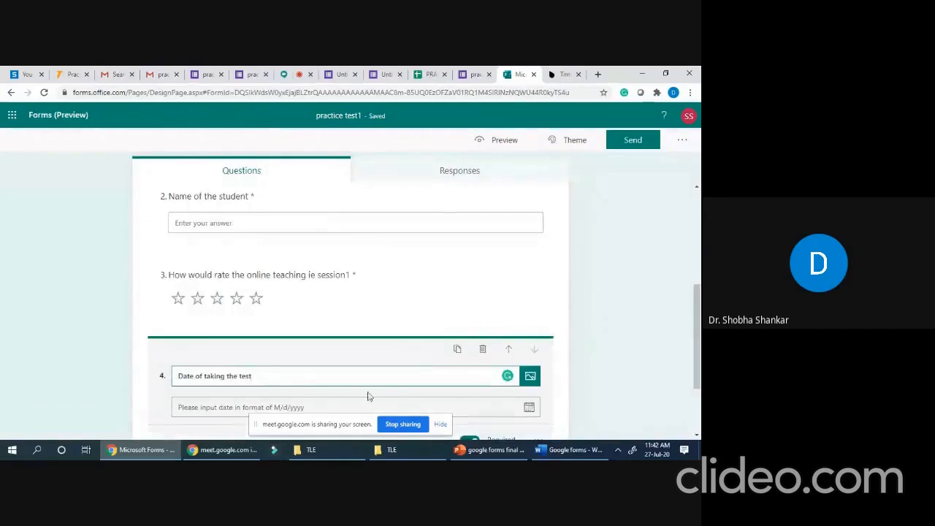
{"action": "scroll", "coordinate": [368, 396], "scroll_direction": "up", "scroll_amount": 3}
{"action": "scroll", "coordinate": [303, 399], "scroll_direction": "down", "scroll_amount": 1}
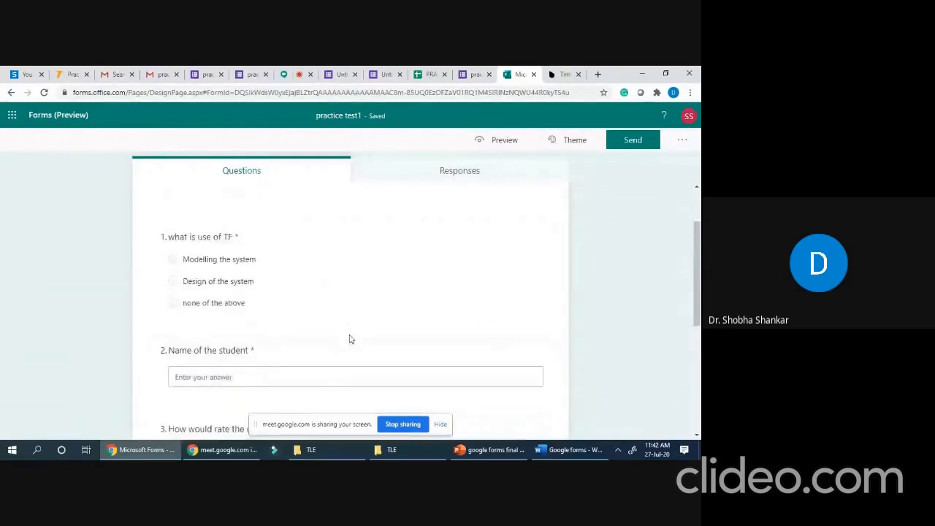
{"action": "left_click", "coordinate": [372, 349]}
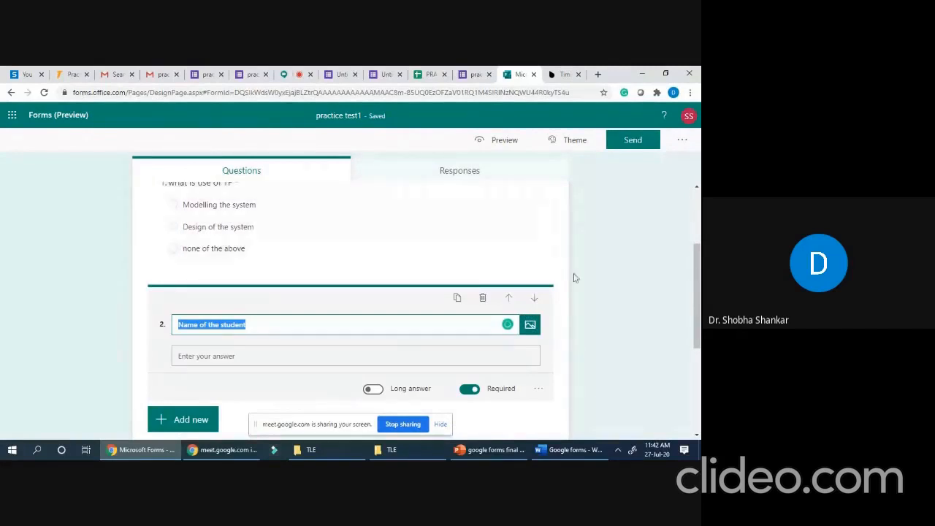
{"action": "left_click", "coordinate": [509, 299]}
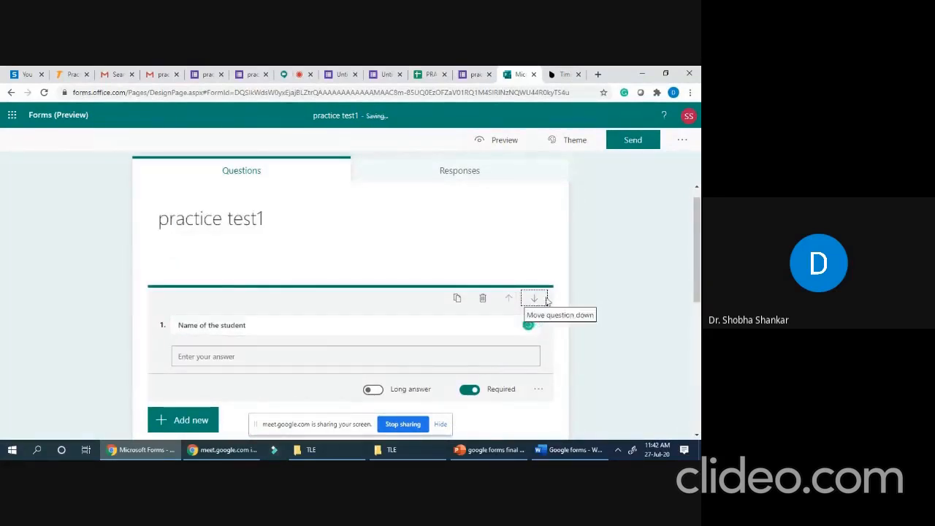
- Select the date question and bring up the question types to add below it
{"action": "scroll", "coordinate": [509, 307], "scroll_direction": "down", "scroll_amount": 3}
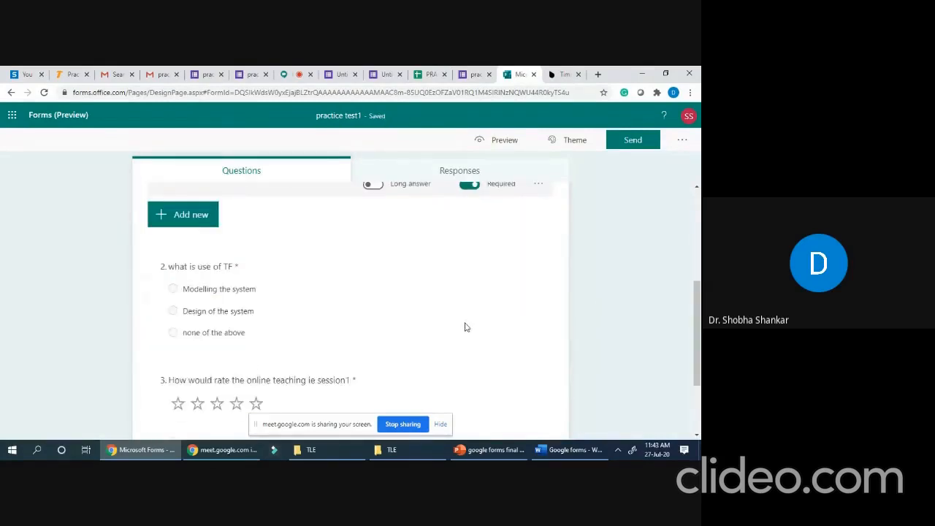
{"action": "scroll", "coordinate": [465, 327], "scroll_direction": "down", "scroll_amount": 2}
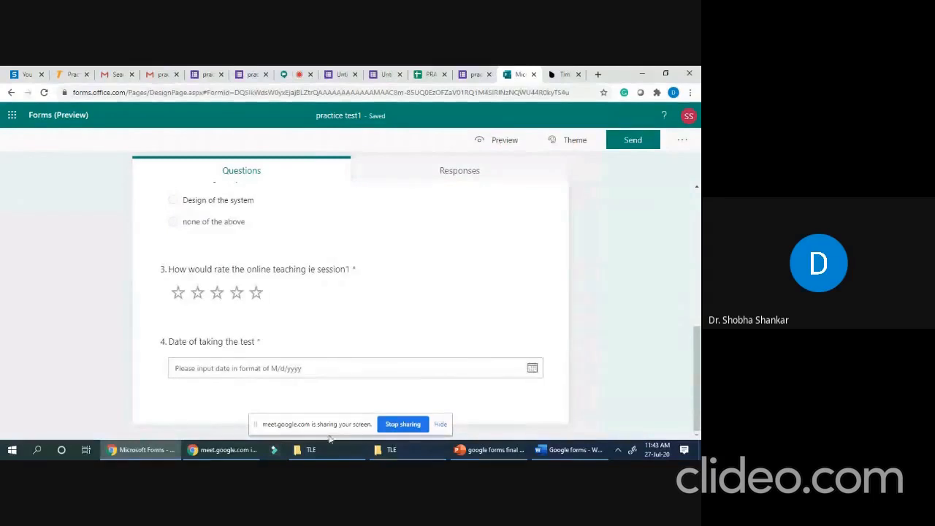
{"action": "left_click", "coordinate": [275, 367]}
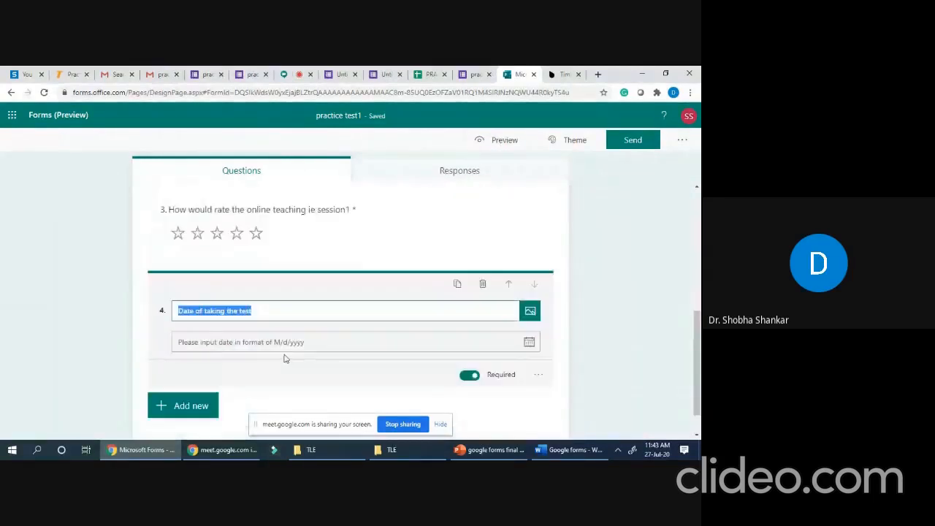
{"action": "left_click", "coordinate": [169, 370]}
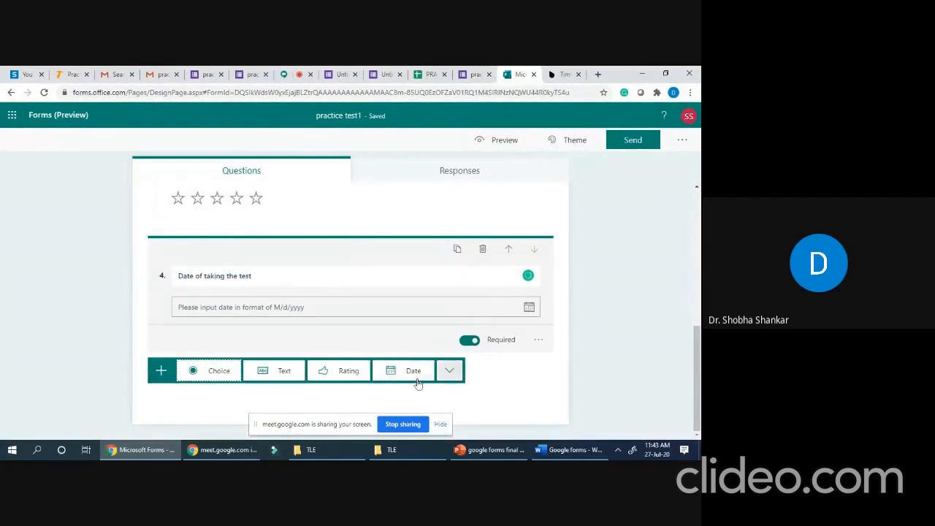
- Add choice question 5 and turn on Shuffle options for it
{"action": "left_click", "coordinate": [219, 371]}
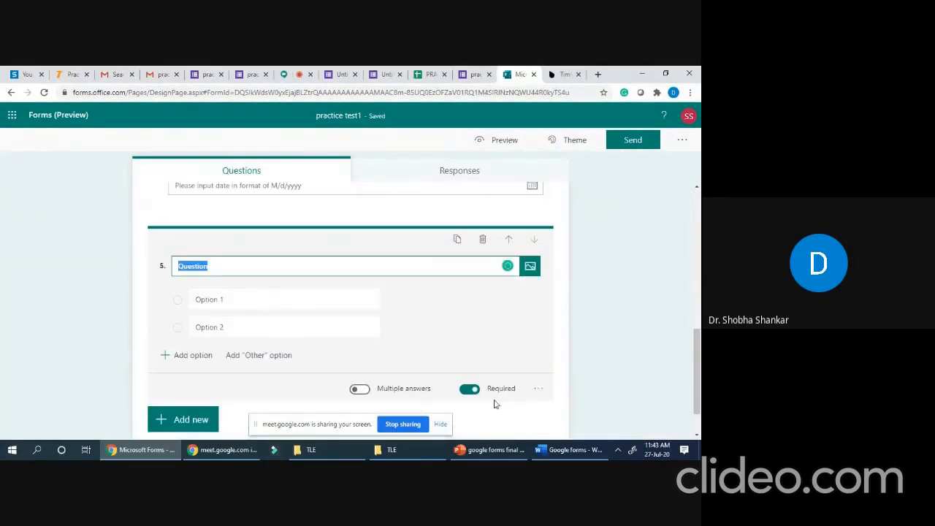
{"action": "left_click", "coordinate": [539, 390]}
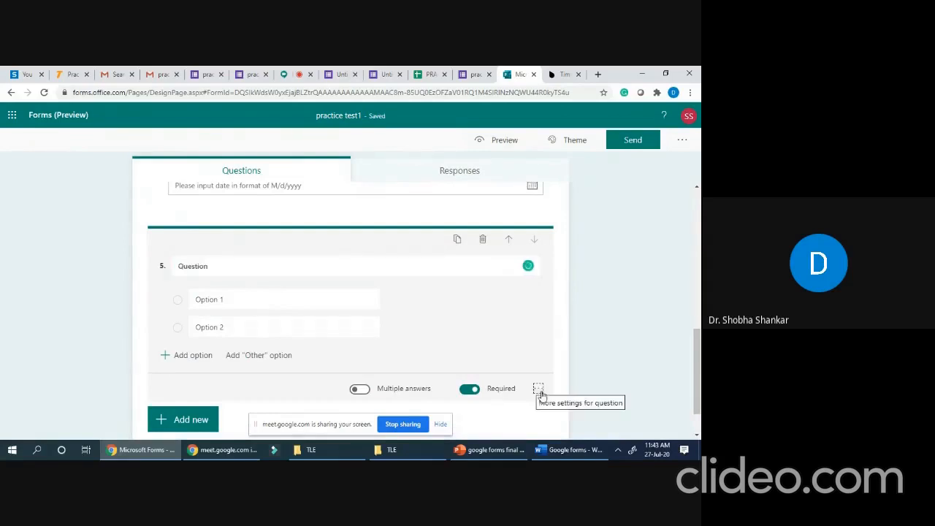
{"action": "left_click", "coordinate": [538, 390]}
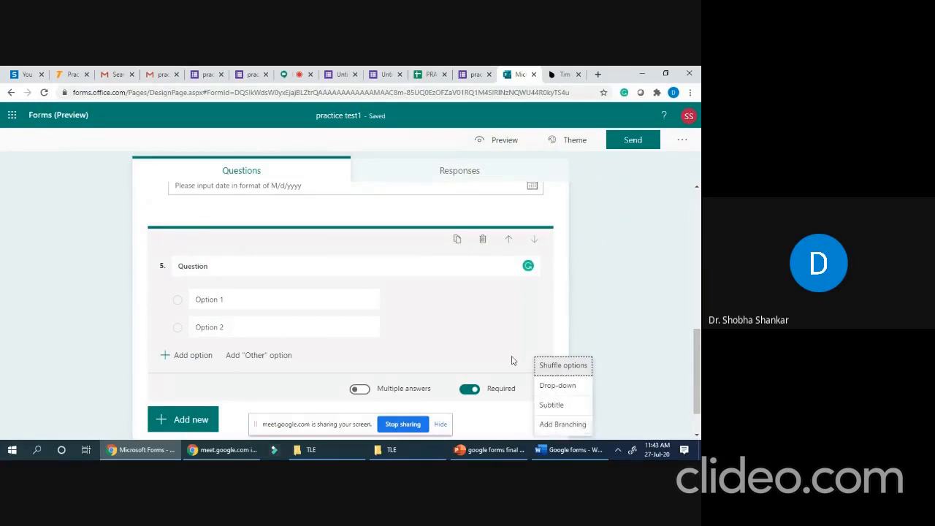
{"action": "left_click", "coordinate": [564, 367]}
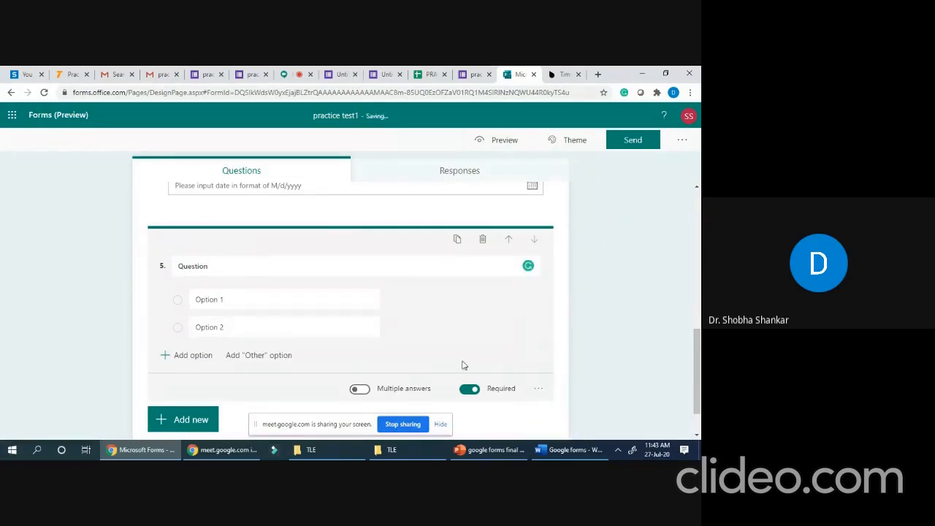
{"action": "scroll", "coordinate": [459, 362], "scroll_direction": "down", "scroll_amount": 2}
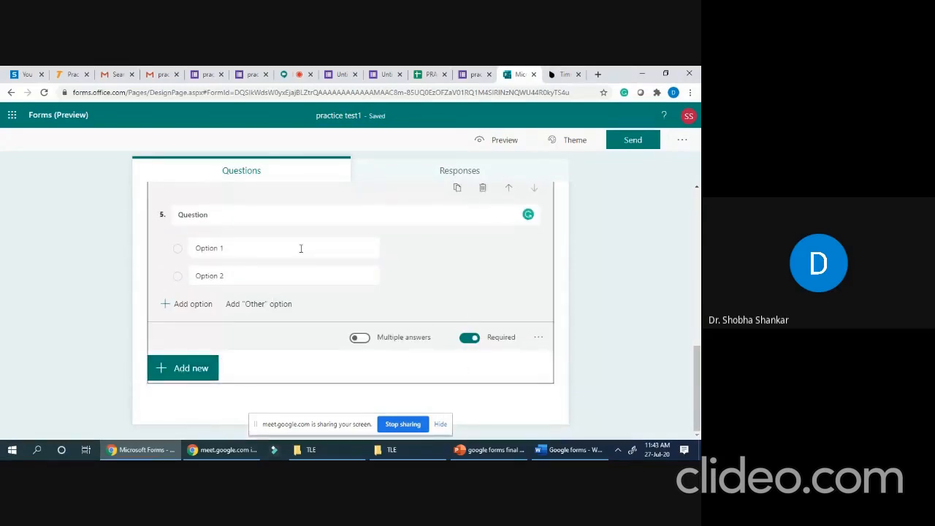
{"action": "left_click", "coordinate": [538, 337]}
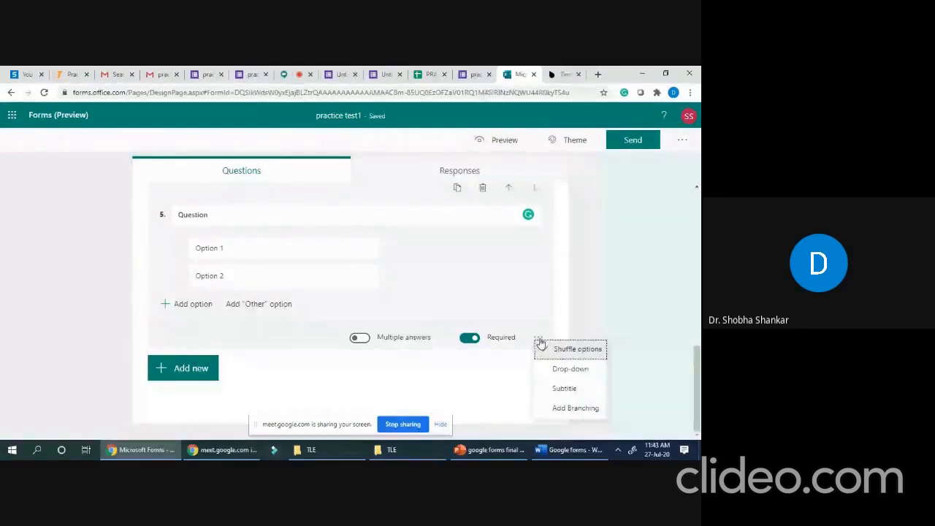
{"action": "left_click", "coordinate": [541, 345]}
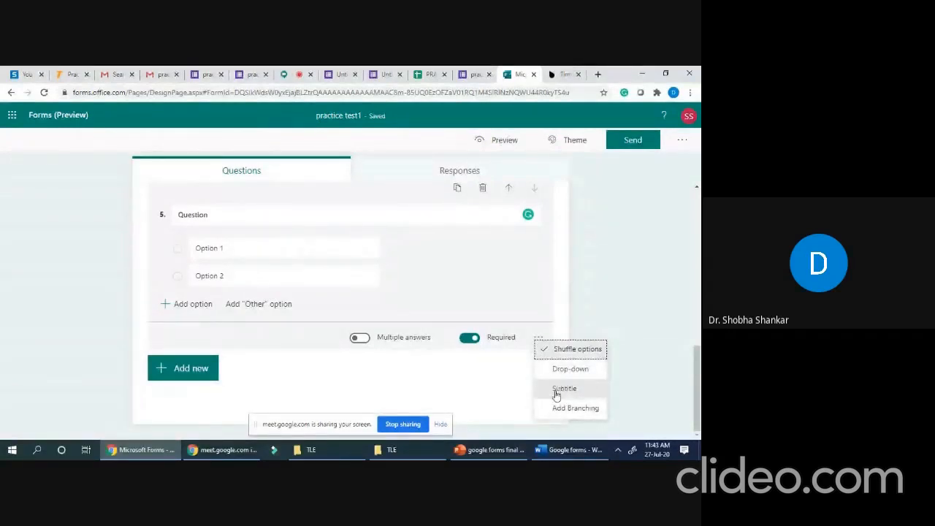
{"action": "left_click", "coordinate": [184, 369]}
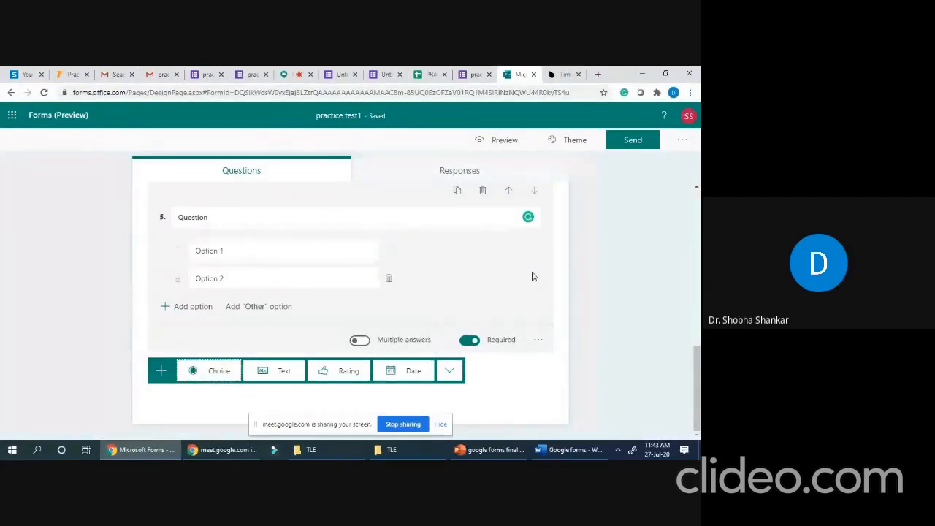
- Add a Likert question from the expanded list of question types
{"action": "scroll", "coordinate": [529, 206], "scroll_direction": "up", "scroll_amount": 1}
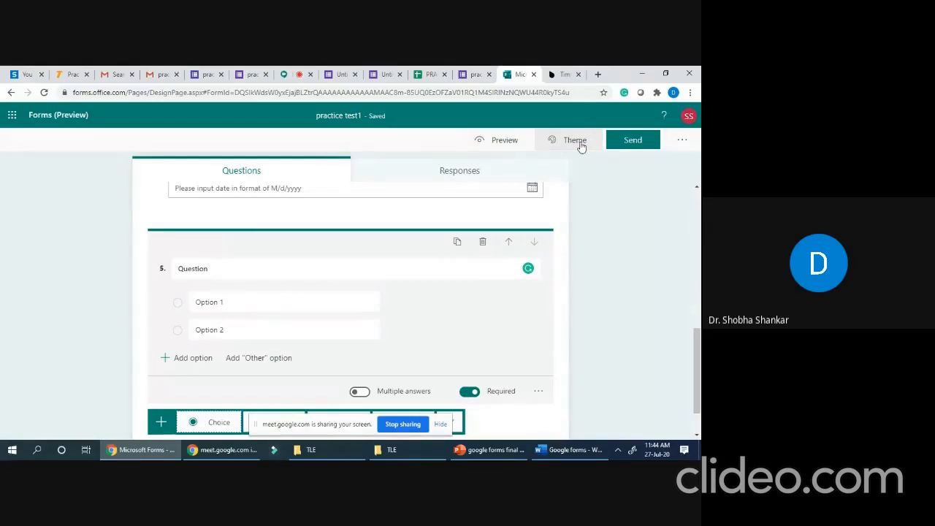
{"action": "scroll", "coordinate": [511, 190], "scroll_direction": "down", "scroll_amount": 1}
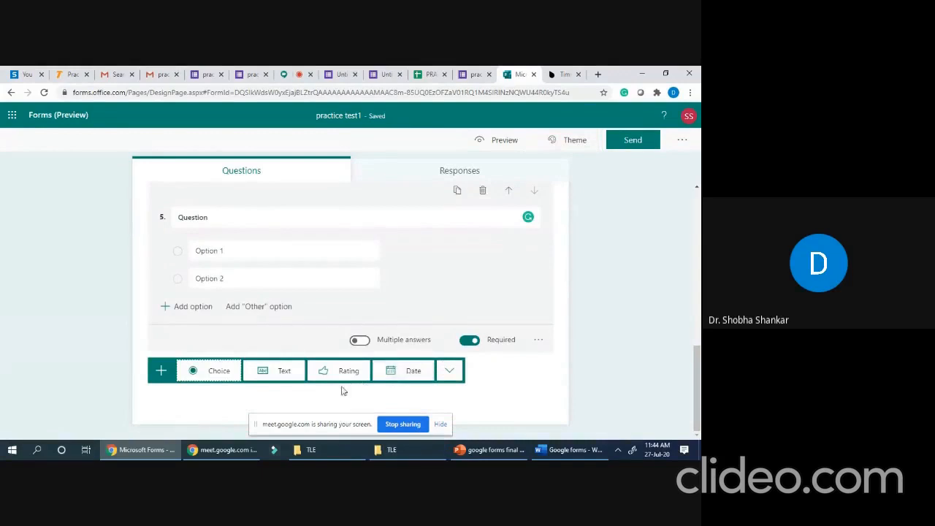
{"action": "left_click", "coordinate": [449, 371]}
{"action": "mouse_move", "coordinate": [472, 387]}
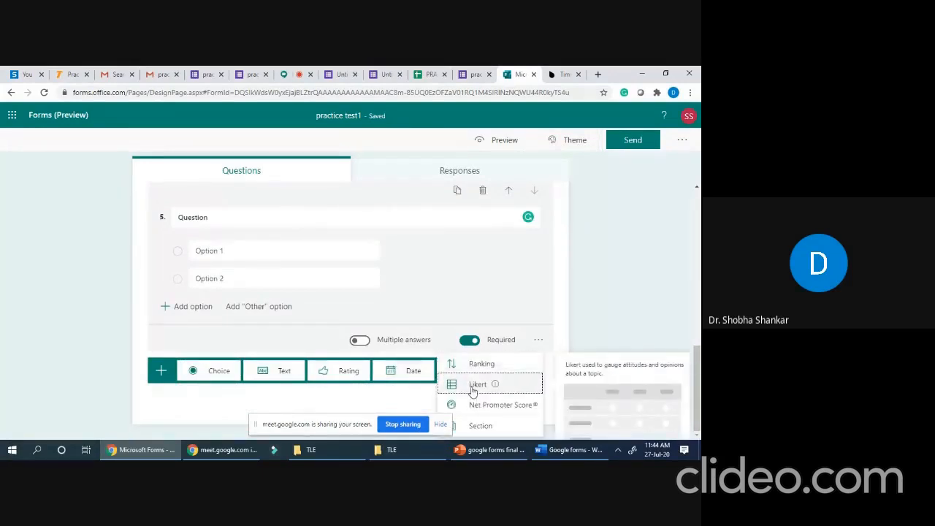
{"action": "left_click", "coordinate": [472, 389]}
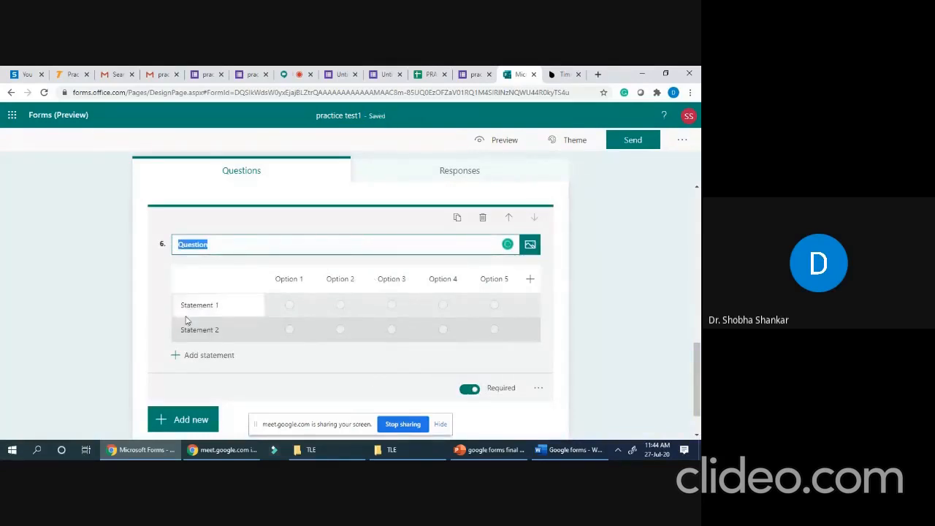
- Title the Likert question 'Classes in college' with first statement 'More interesting than my school classes'
{"action": "left_click", "coordinate": [200, 243]}
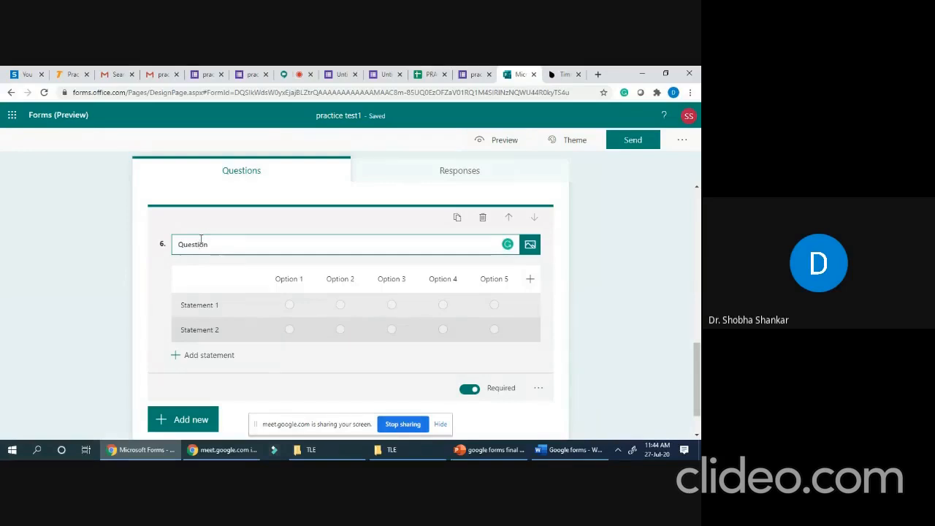
{"action": "type", "text": "C"}
{"action": "left_click_drag", "start_coordinate": [215, 244], "coordinate": [179, 241]}
{"action": "type", "text": "Claa"}
{"action": "left_click", "coordinate": [187, 304]}
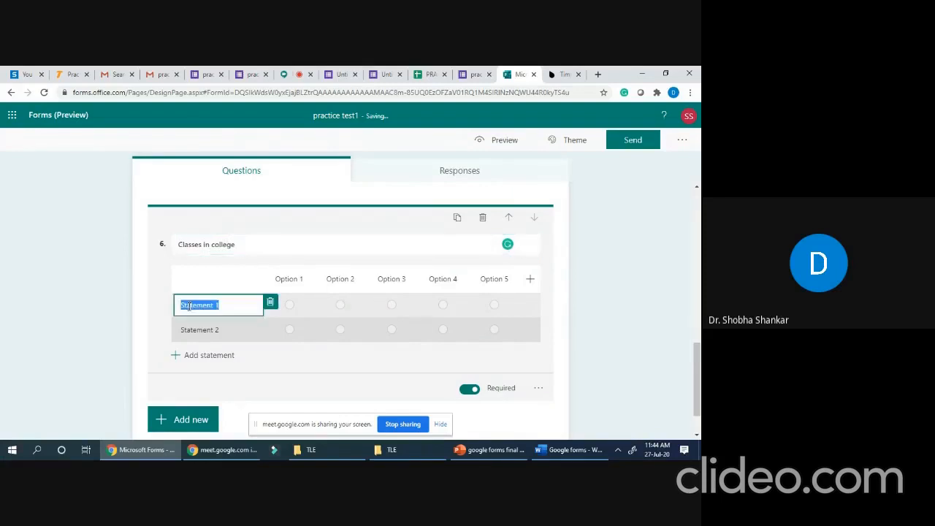
{"action": "type", "text": "More ingter"}
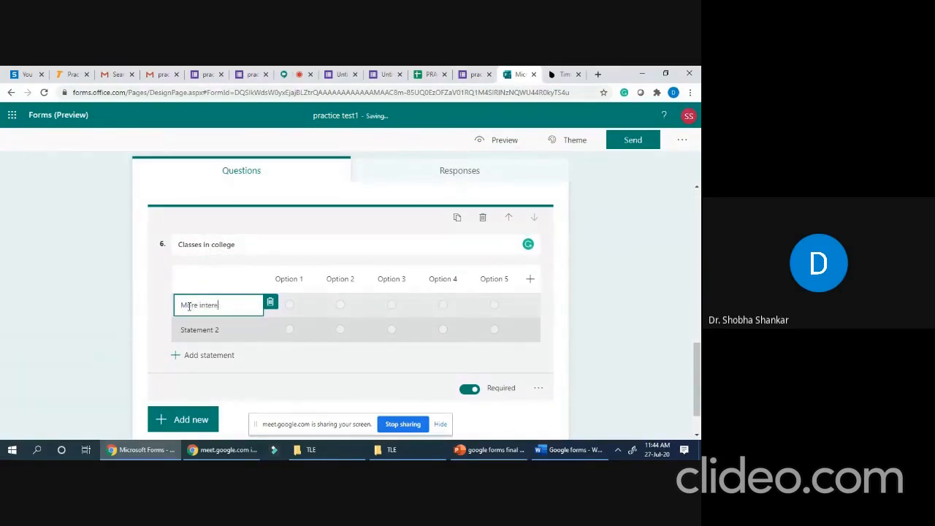
{"action": "type", "text": "esting than my"}
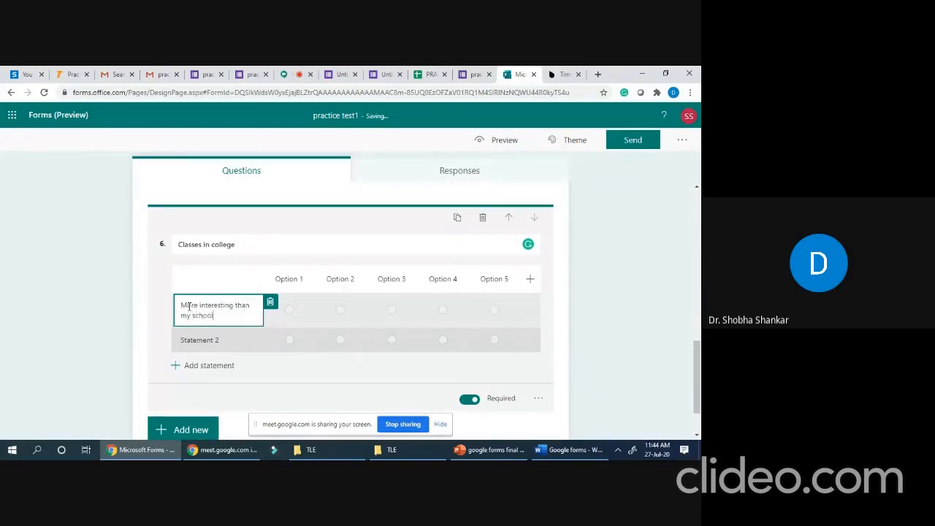
{"action": "type", "text": "school classes"}
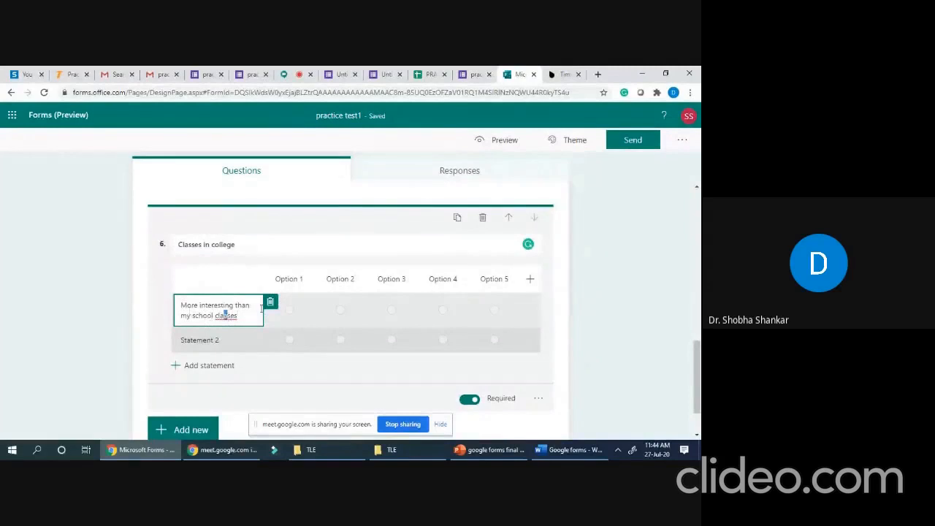
- Label the five Likert columns strongly agree, agree, neutral, disagree and strongly disagree
{"action": "left_click", "coordinate": [298, 278]}
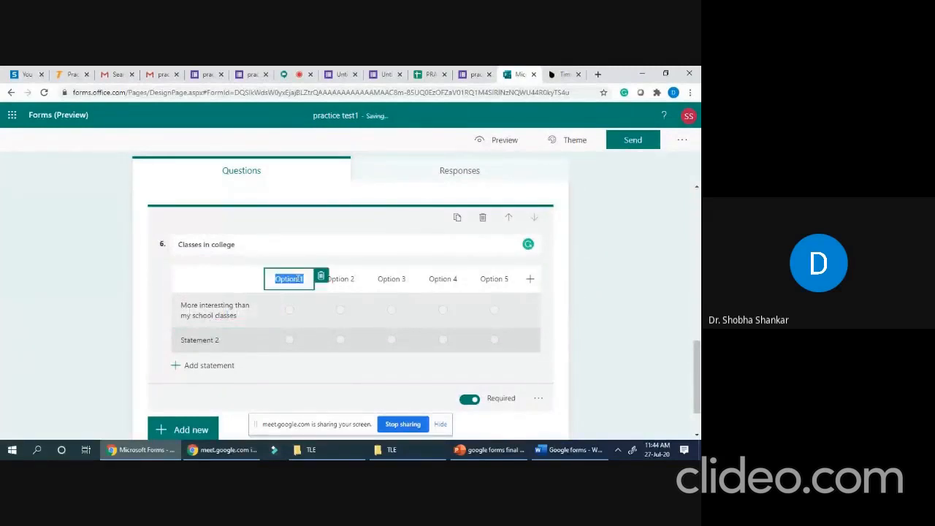
{"action": "type", "text": "strongly agree"}
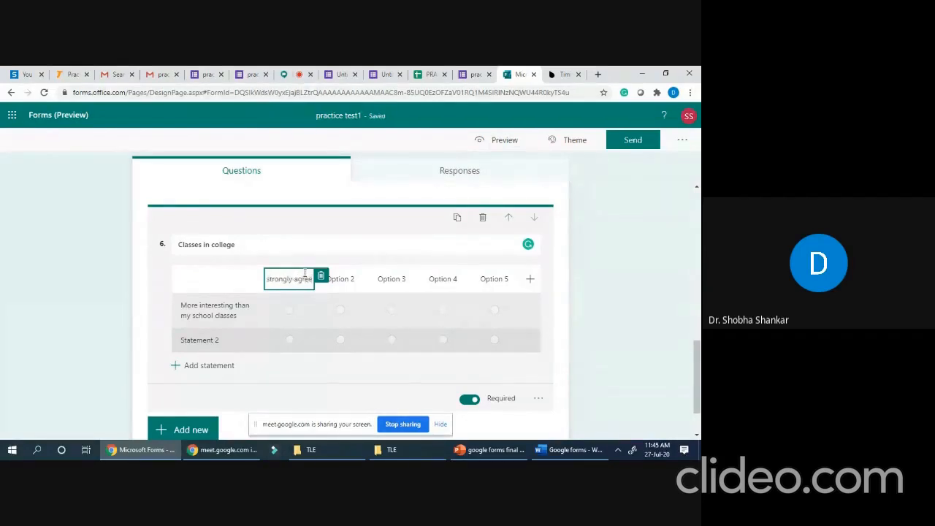
{"action": "left_click", "coordinate": [347, 281]}
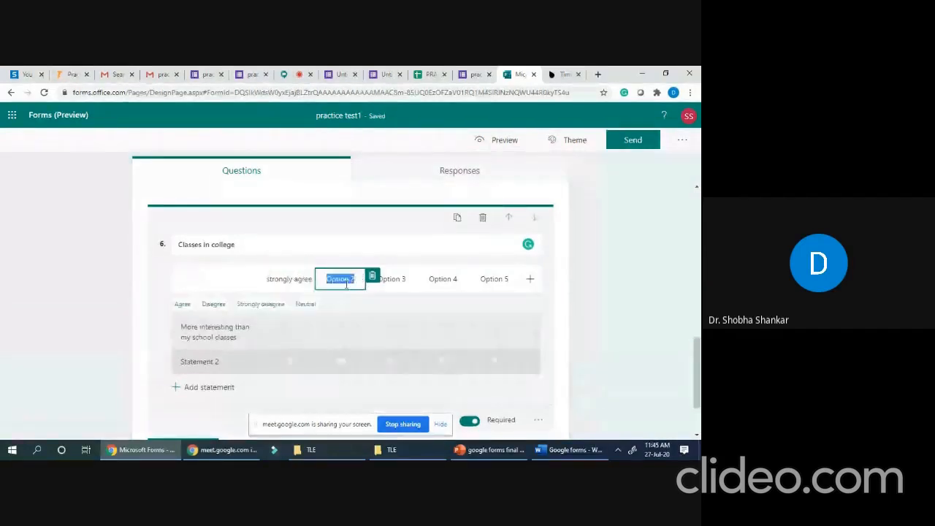
{"action": "type", "text": "agree"}
{"action": "left_click", "coordinate": [389, 282]}
{"action": "type", "text": "neutral"}
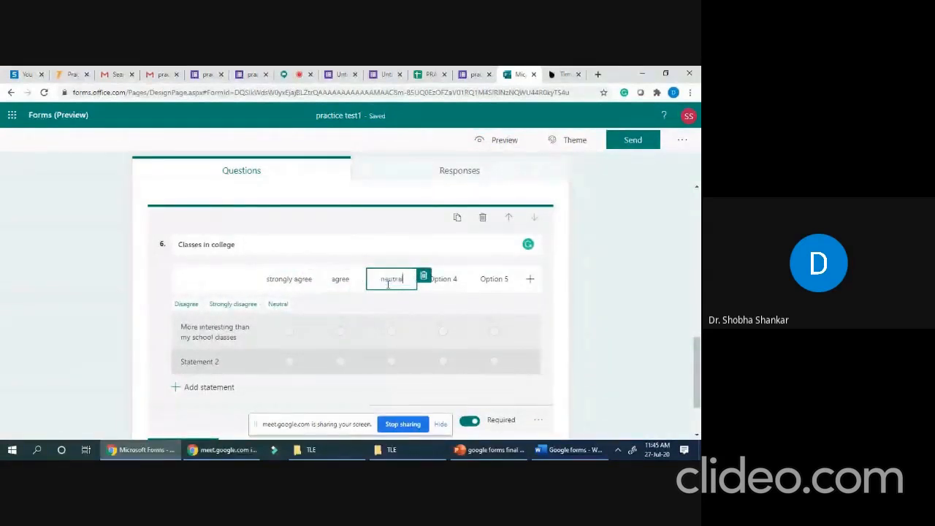
{"action": "left_click", "coordinate": [441, 280]}
{"action": "type", "text": "disagree"}
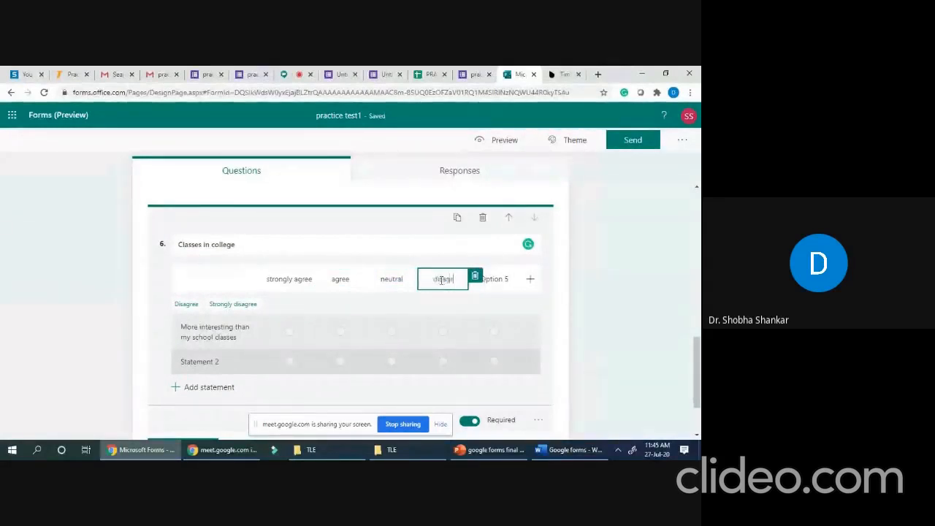
{"action": "left_click", "coordinate": [494, 280]}
{"action": "key", "text": "BackSpace"}
{"action": "type", "text": "stron"}
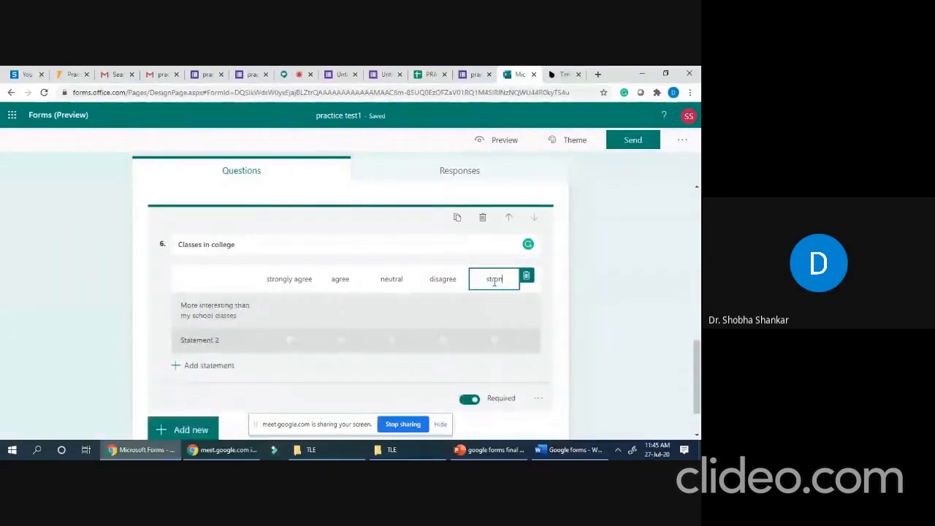
{"action": "type", "text": "gly dis"}
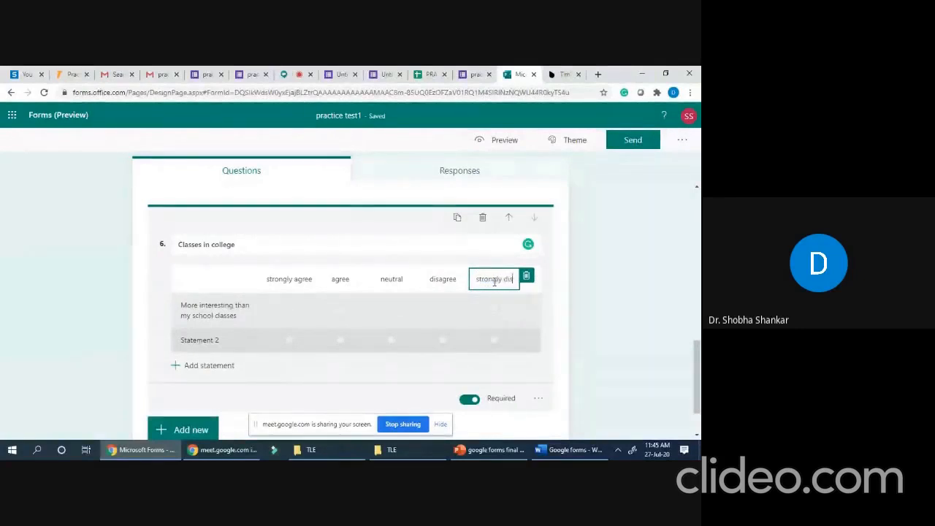
{"action": "type", "text": "agree"}
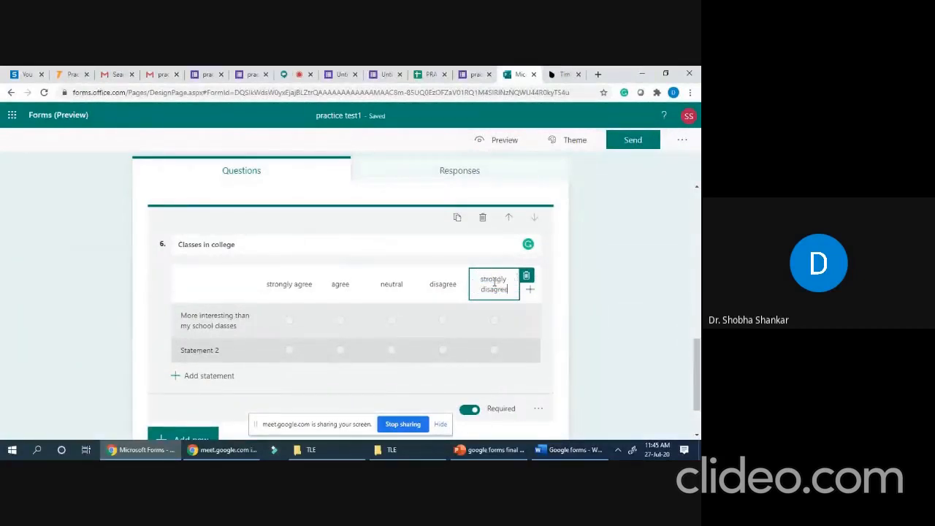
{"action": "left_click", "coordinate": [526, 316]}
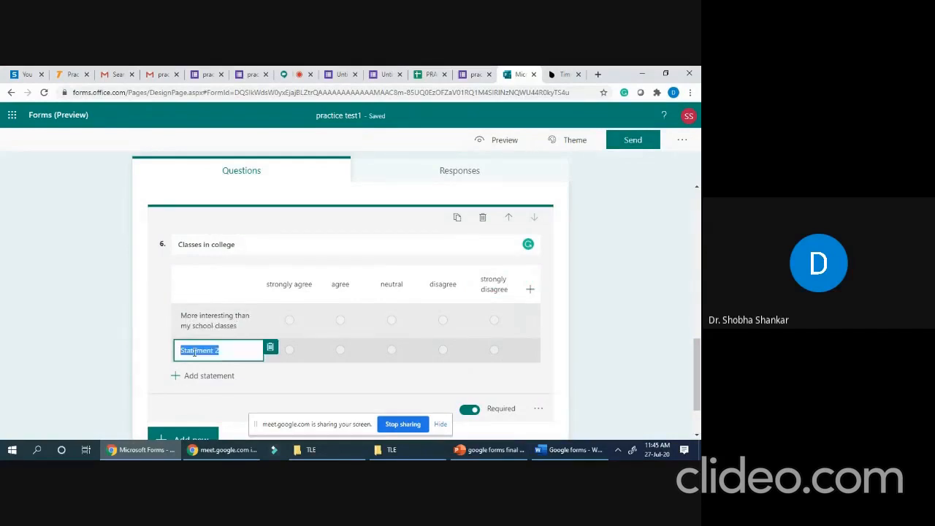
- Reword the second Likert statement to 'More interactive than school classes'
{"action": "type", "text": "More interactiv"}
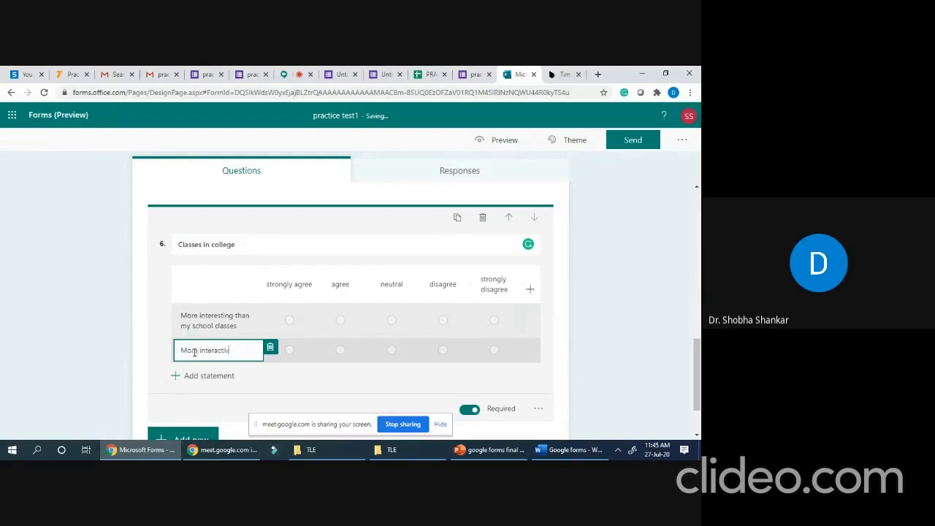
{"action": "type", "text": "e than school classes"}
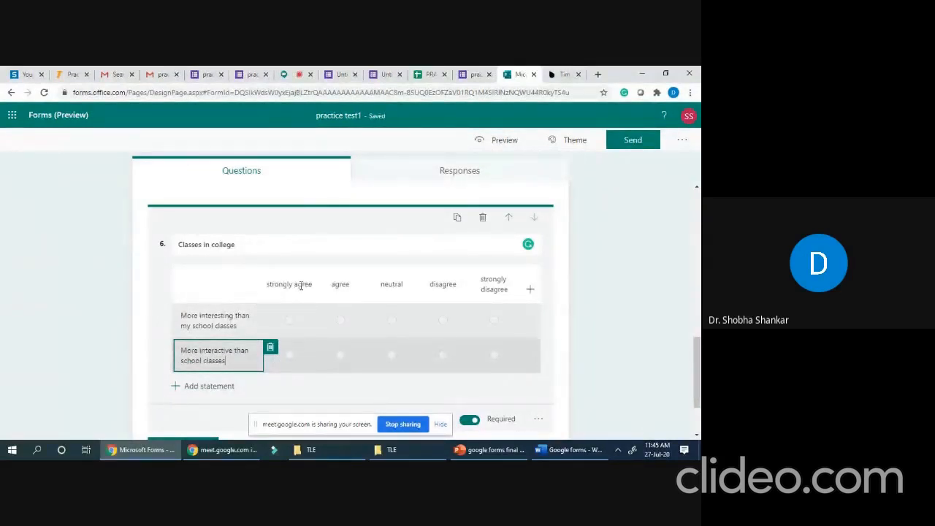
{"action": "scroll", "coordinate": [302, 301], "scroll_direction": "down", "scroll_amount": 1}
{"action": "scroll", "coordinate": [302, 302], "scroll_direction": "down", "scroll_amount": 1}
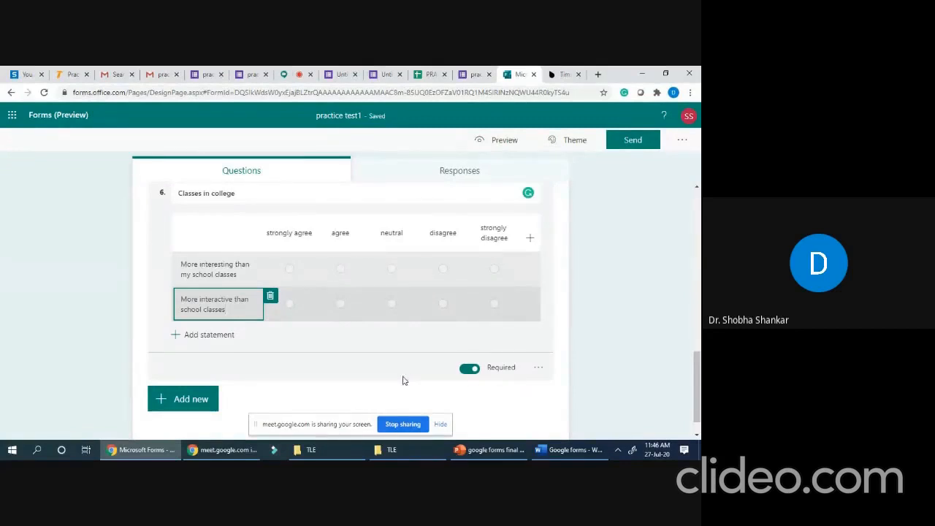
{"action": "scroll", "coordinate": [405, 375], "scroll_direction": "down", "scroll_amount": 1}
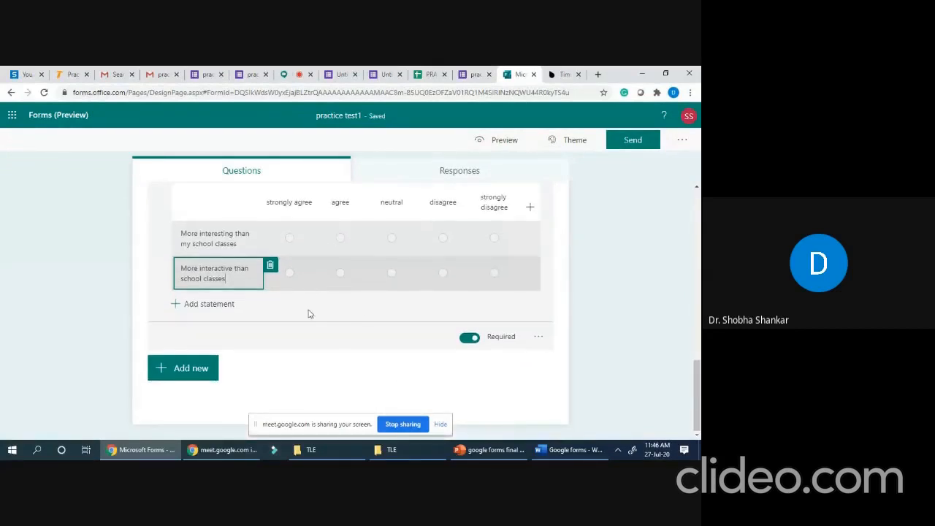
- Preview the quiz, enter a student name, and answer the TF question with 'Modelling the system'
{"action": "left_click", "coordinate": [504, 140]}
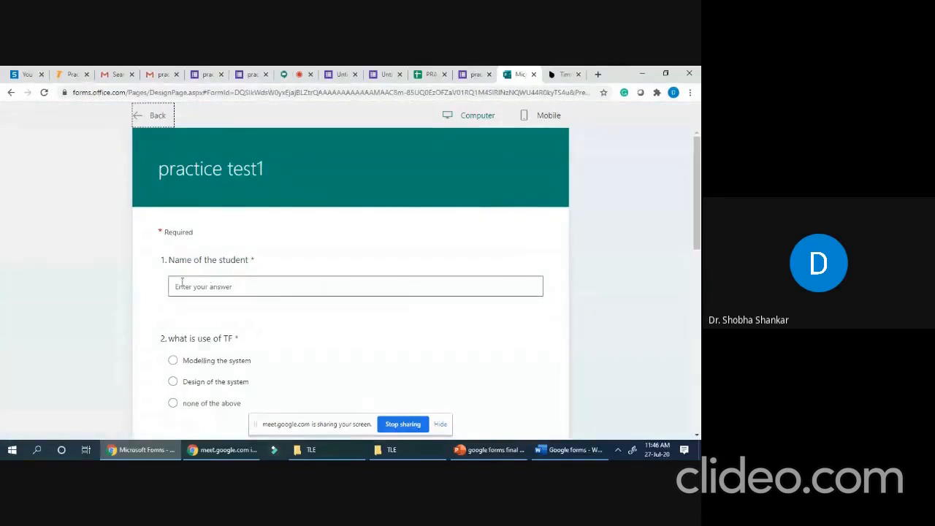
{"action": "left_click", "coordinate": [208, 285]}
{"action": "type", "text": "shobha"}
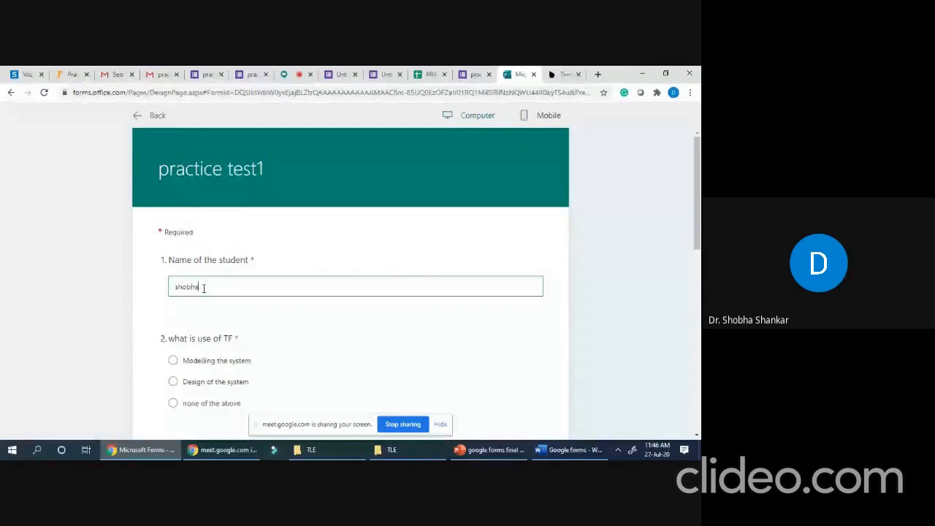
{"action": "scroll", "coordinate": [208, 307], "scroll_direction": "down", "scroll_amount": 1}
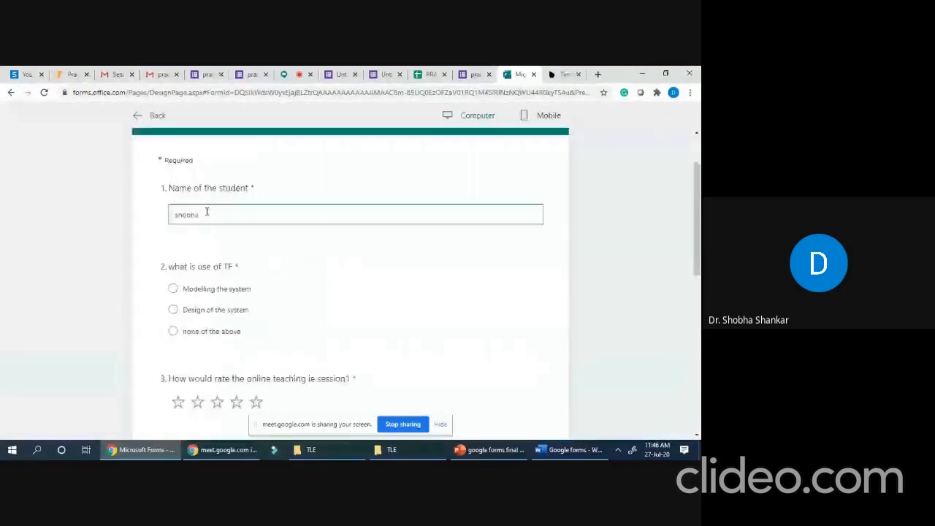
{"action": "scroll", "coordinate": [204, 278], "scroll_direction": "up", "scroll_amount": 1}
{"action": "left_click", "coordinate": [172, 331]}
{"action": "scroll", "coordinate": [241, 373], "scroll_direction": "down", "scroll_amount": 2}
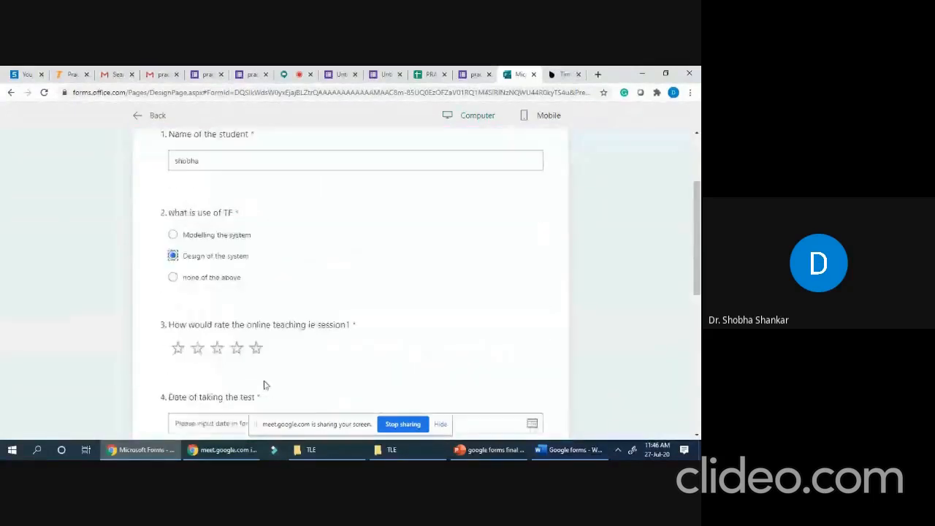
{"action": "left_click", "coordinate": [173, 206]}
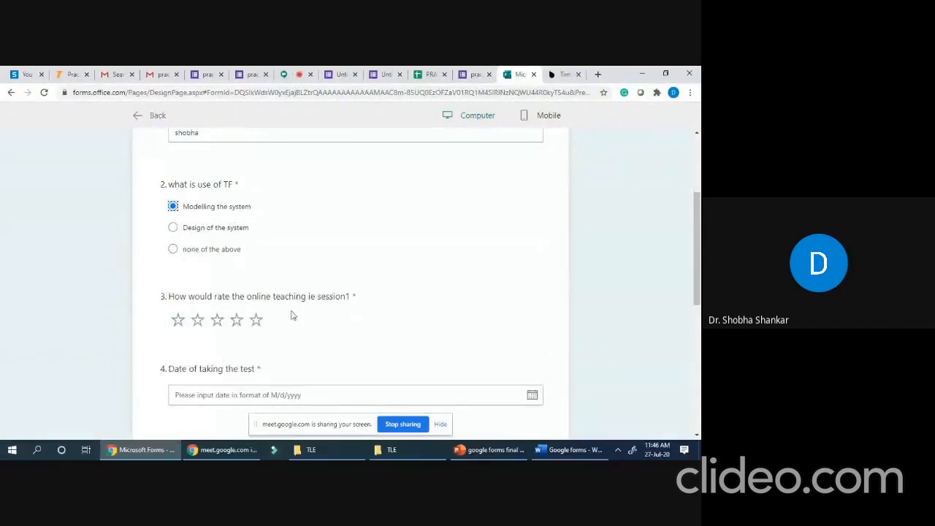
- Give the online teaching session a 3-star rating and set the test date to 7/27/2020
{"action": "left_click", "coordinate": [260, 325]}
{"action": "left_click", "coordinate": [258, 323]}
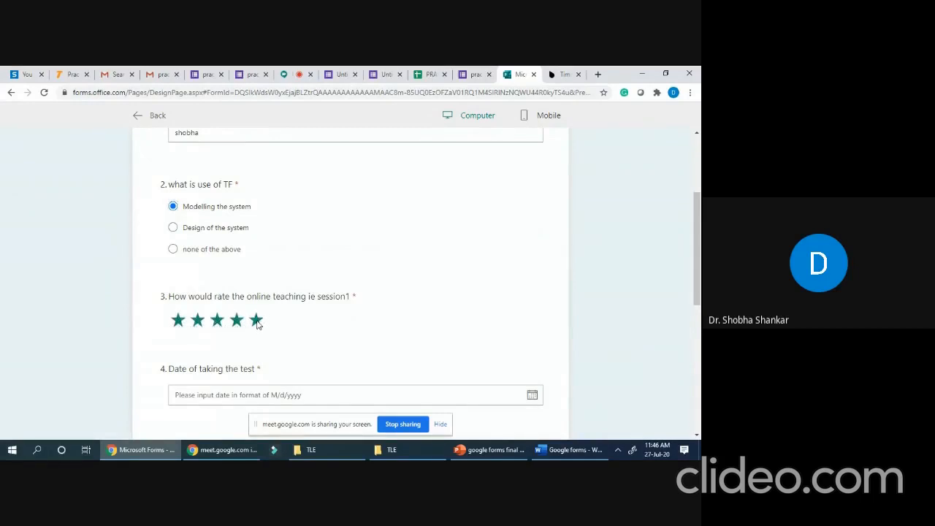
{"action": "scroll", "coordinate": [257, 324], "scroll_direction": "down", "scroll_amount": 2}
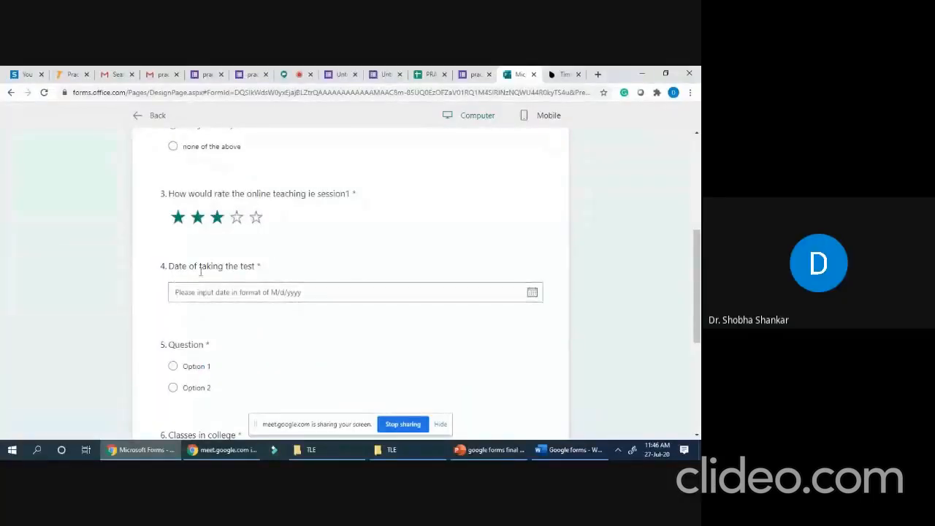
{"action": "left_click", "coordinate": [533, 293]}
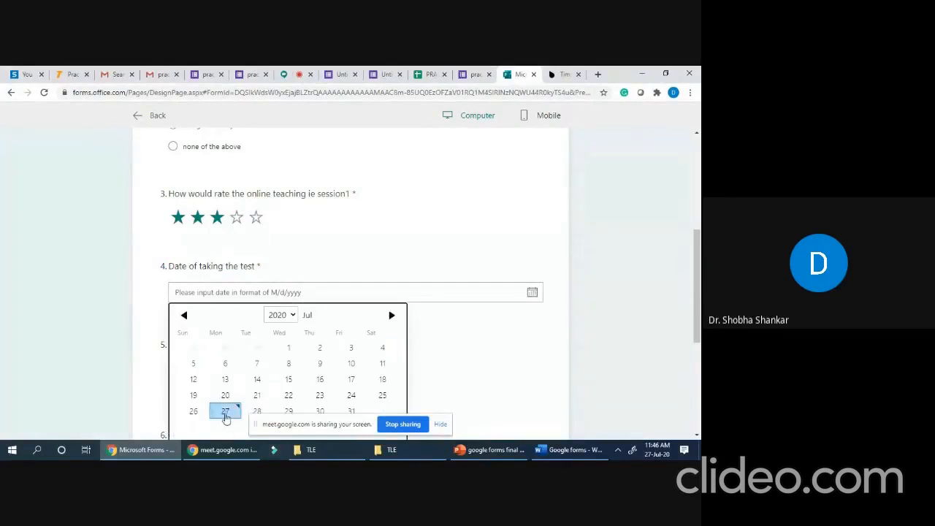
{"action": "left_click", "coordinate": [225, 413]}
{"action": "scroll", "coordinate": [206, 309], "scroll_direction": "down", "scroll_amount": 1}
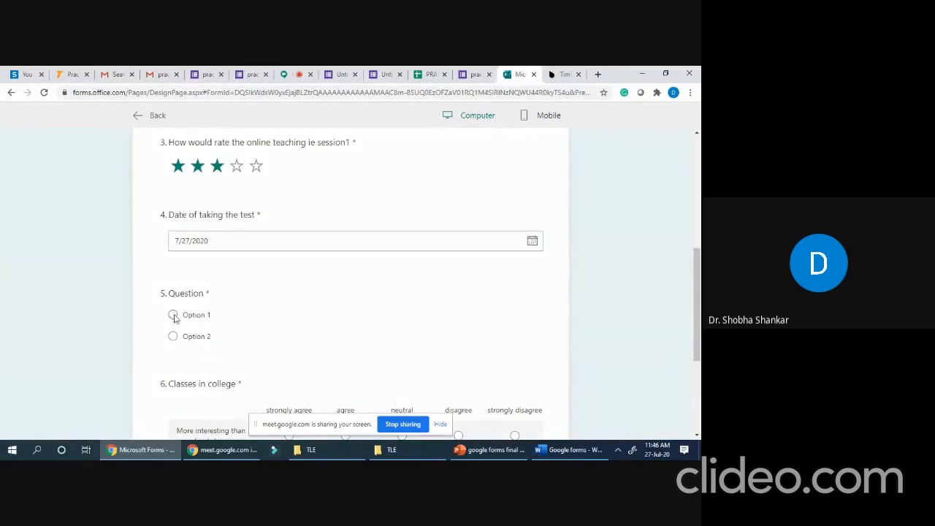
{"action": "scroll", "coordinate": [209, 343], "scroll_direction": "down", "scroll_amount": 3}
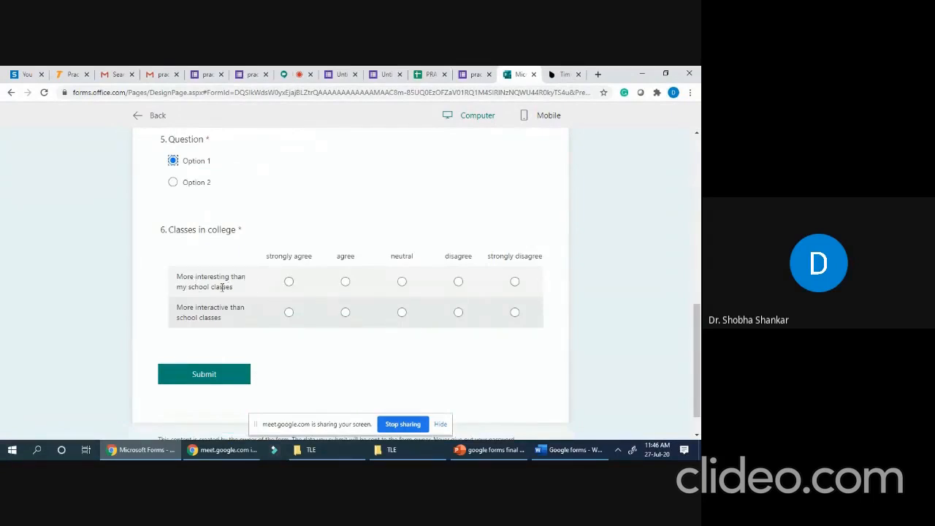
- Mark 'strongly agree' for statement 1 and 'disagree' for statement 2, then submit the response
{"action": "left_click", "coordinate": [289, 283]}
{"action": "left_click", "coordinate": [458, 312]}
{"action": "left_click", "coordinate": [205, 377]}
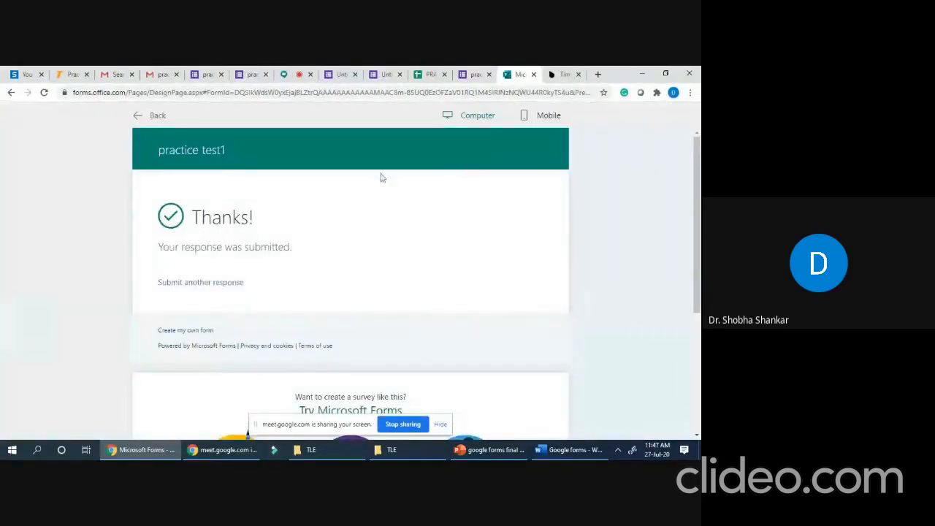
- View the Thanks confirmation in the mobile layout, then return to the form editor
{"action": "left_click", "coordinate": [488, 119]}
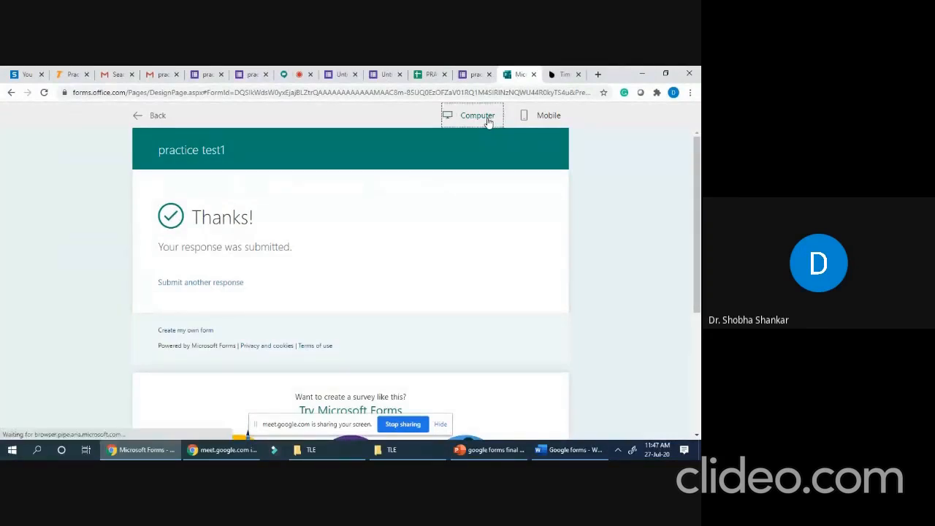
{"action": "left_click", "coordinate": [549, 117]}
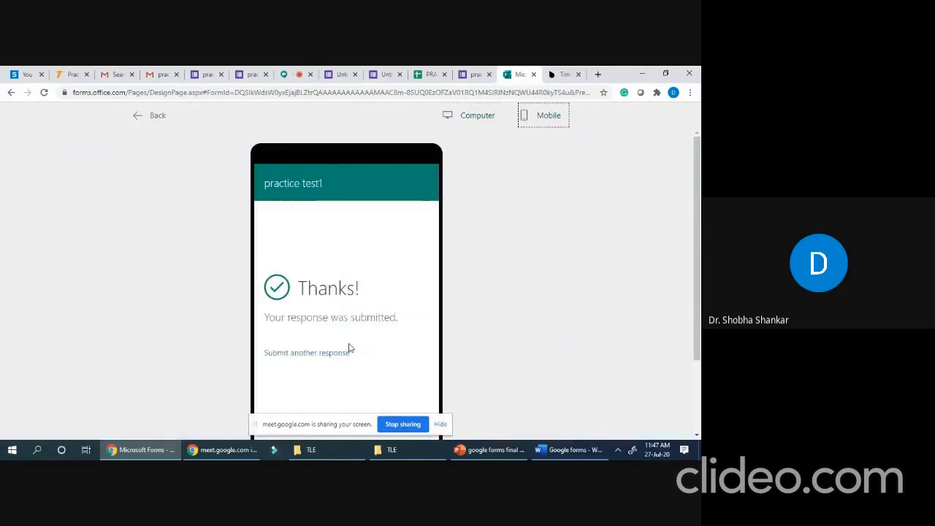
{"action": "scroll", "coordinate": [363, 298], "scroll_direction": "down", "scroll_amount": 2}
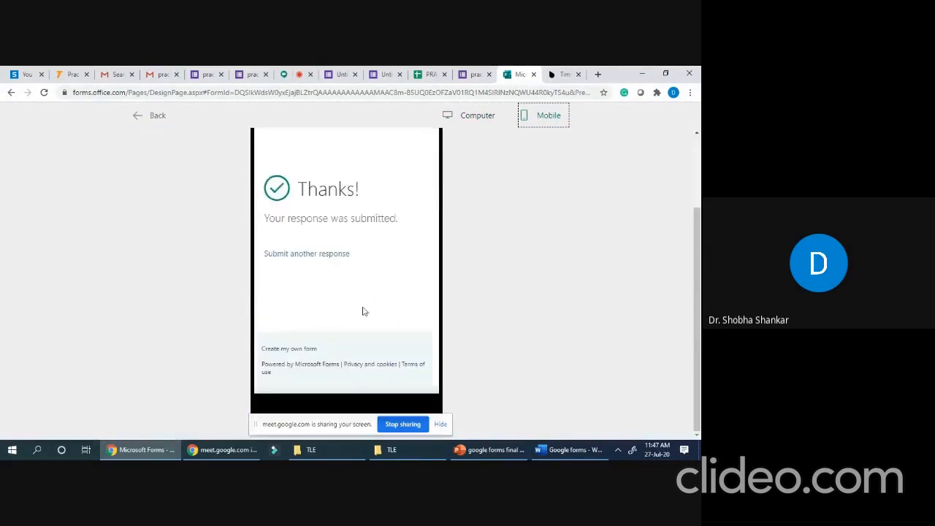
{"action": "scroll", "coordinate": [413, 216], "scroll_direction": "up", "scroll_amount": 2}
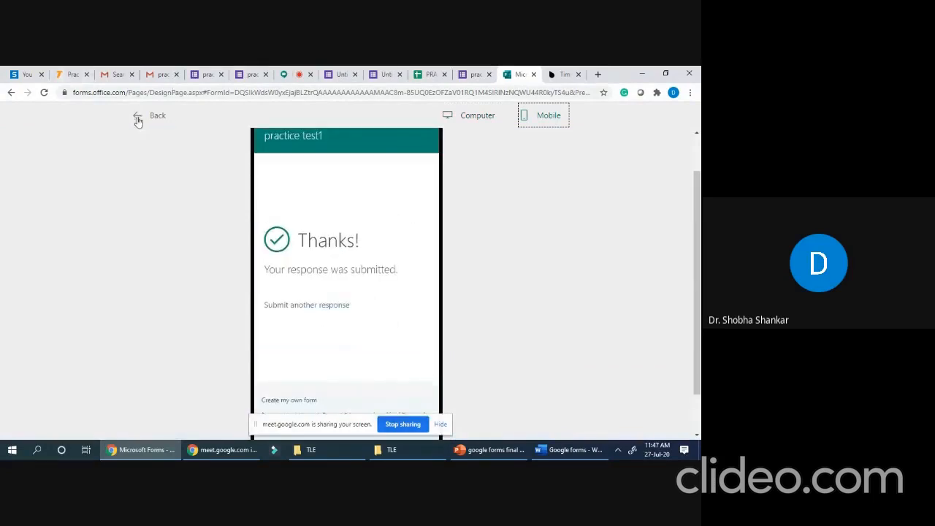
{"action": "left_click", "coordinate": [137, 116]}
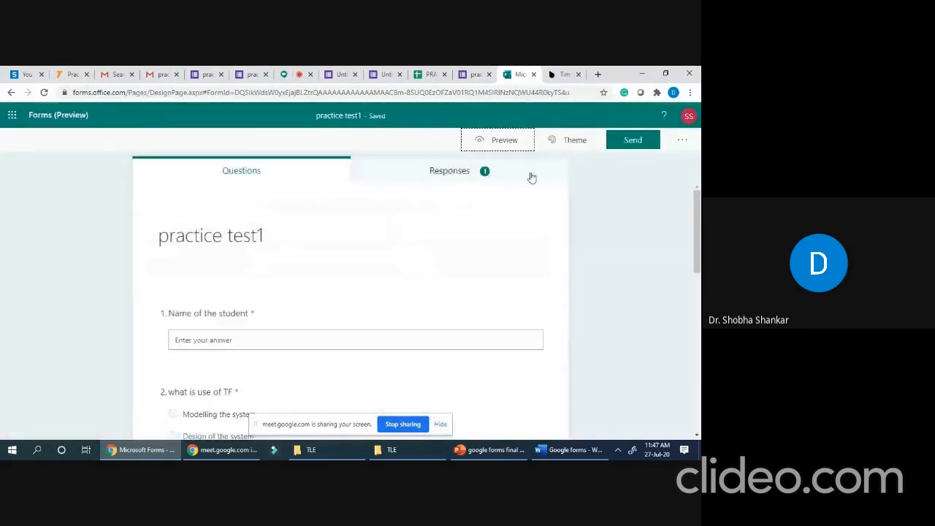
- Show the Responses summary: 1 response, 00:53 average time, Active status
{"action": "scroll", "coordinate": [298, 248], "scroll_direction": "down", "scroll_amount": 6}
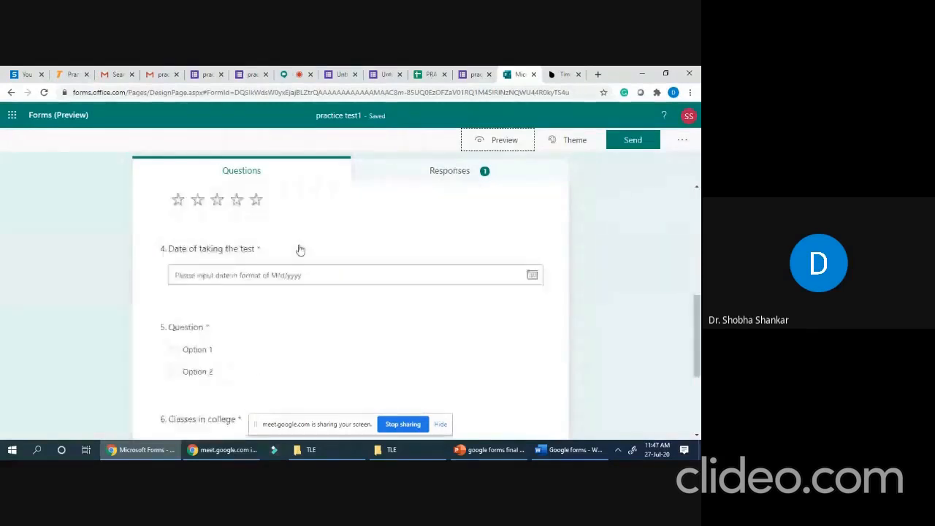
{"action": "left_click", "coordinate": [449, 173]}
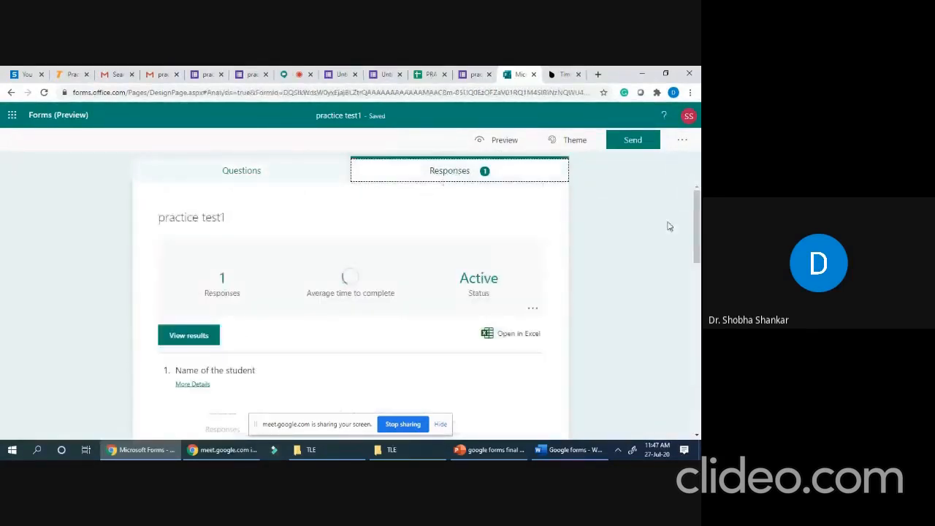
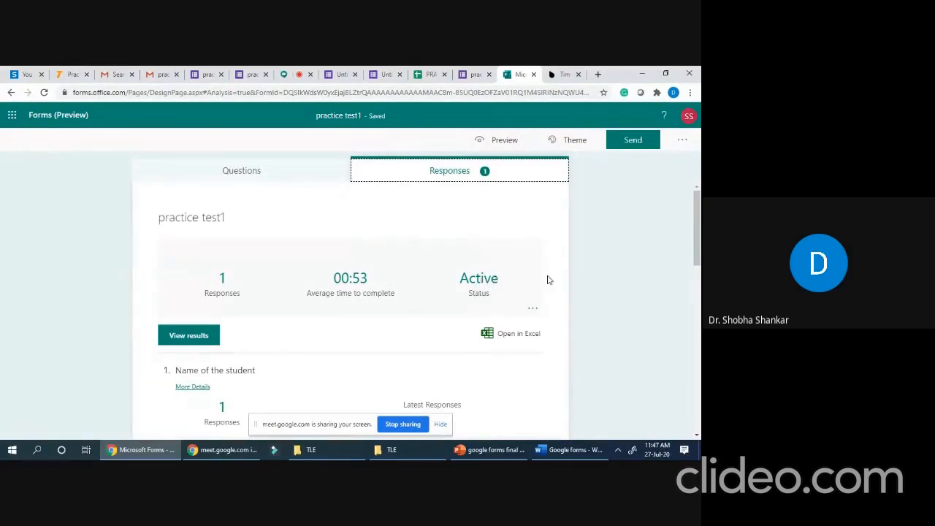
- Apply the Pink theme to practice test1 and bring up its Send and collect responses panel
{"action": "scroll", "coordinate": [478, 281], "scroll_direction": "down", "scroll_amount": 2}
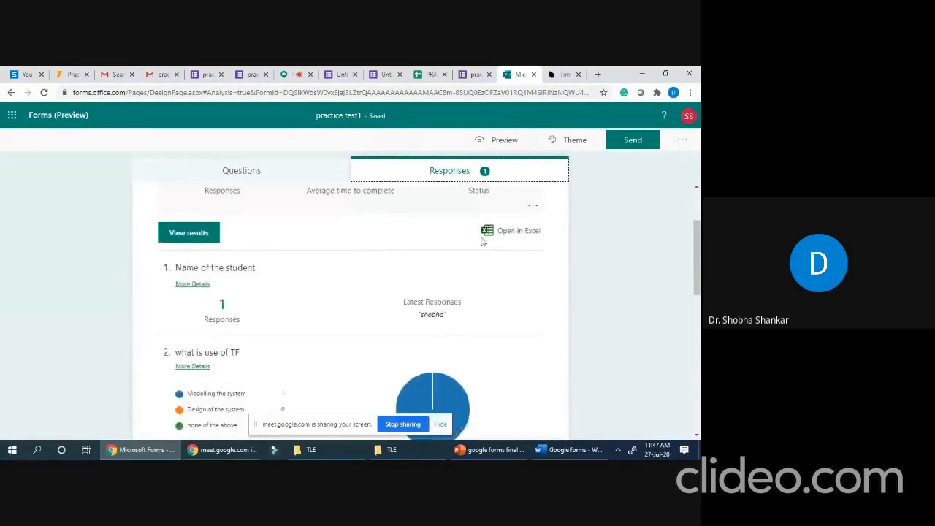
{"action": "scroll", "coordinate": [489, 244], "scroll_direction": "up", "scroll_amount": 1}
{"action": "scroll", "coordinate": [486, 243], "scroll_direction": "down", "scroll_amount": 2}
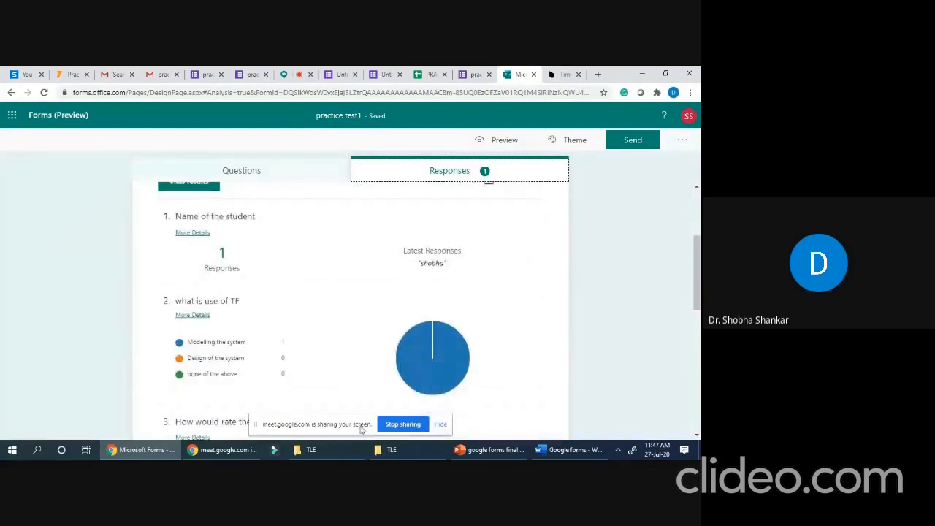
{"action": "scroll", "coordinate": [346, 331], "scroll_direction": "down", "scroll_amount": 1}
{"action": "scroll", "coordinate": [346, 331], "scroll_direction": "down", "scroll_amount": 2}
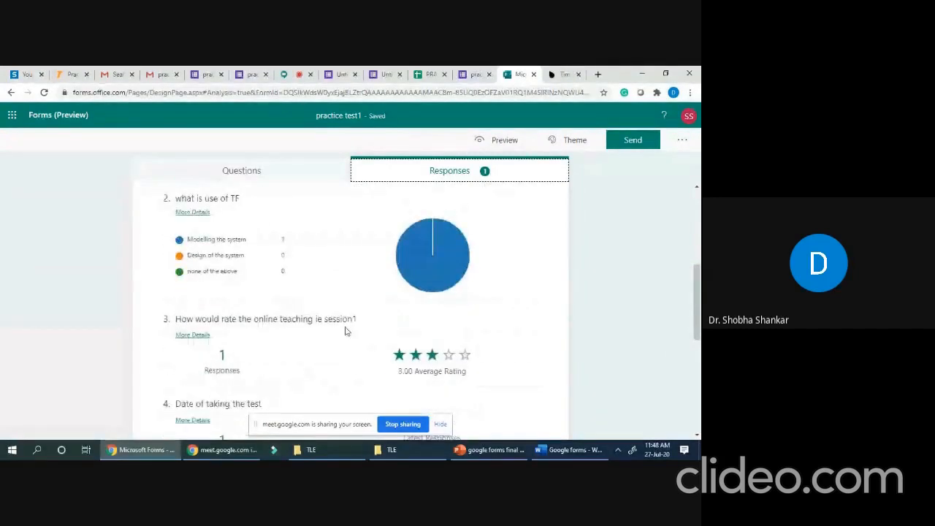
{"action": "scroll", "coordinate": [331, 332], "scroll_direction": "down", "scroll_amount": 7}
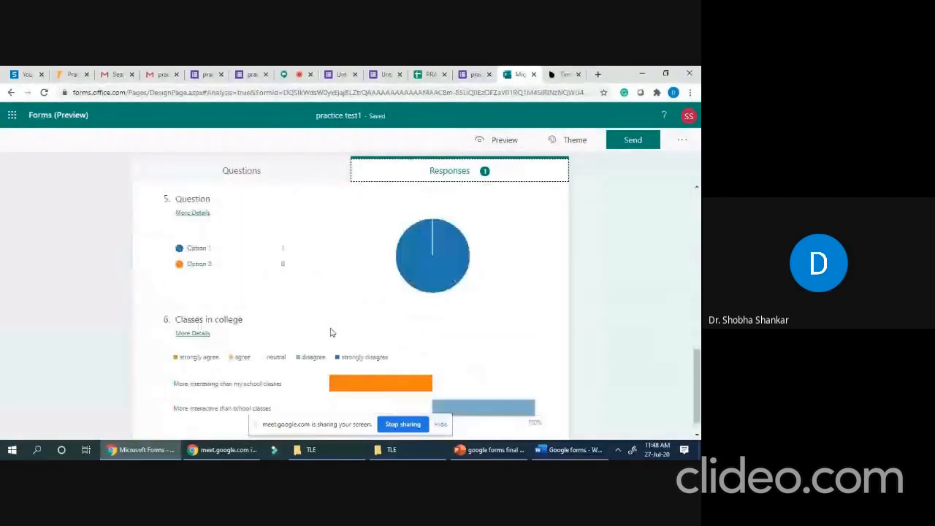
{"action": "scroll", "coordinate": [333, 332], "scroll_direction": "down", "scroll_amount": 1}
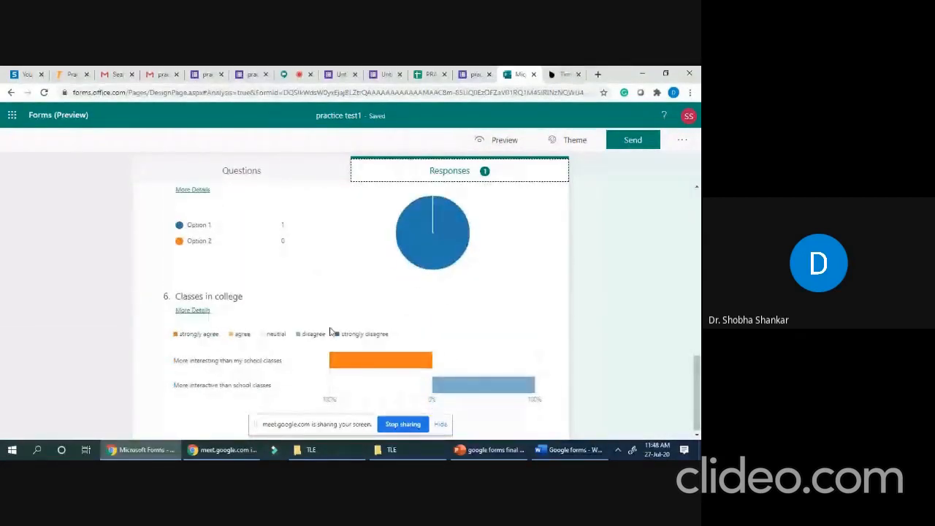
{"action": "scroll", "coordinate": [509, 364], "scroll_direction": "up", "scroll_amount": 10}
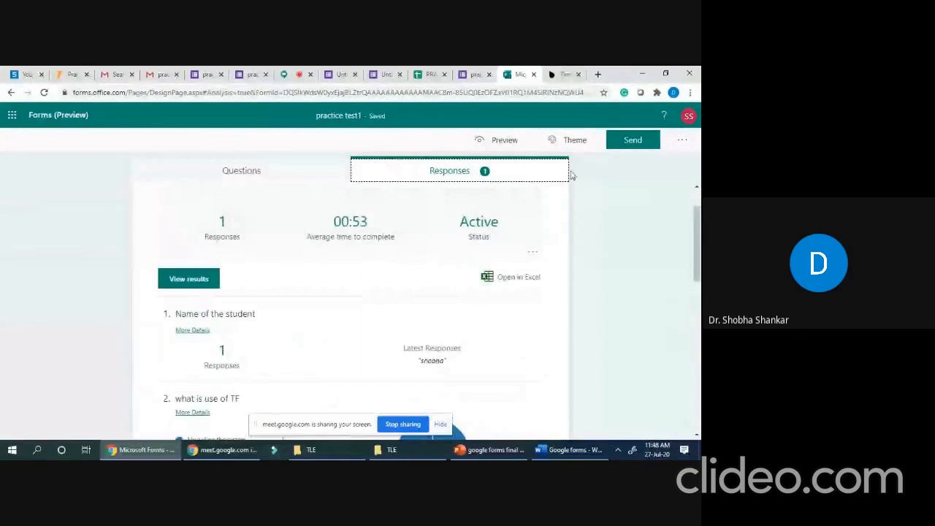
{"action": "left_click", "coordinate": [577, 141]}
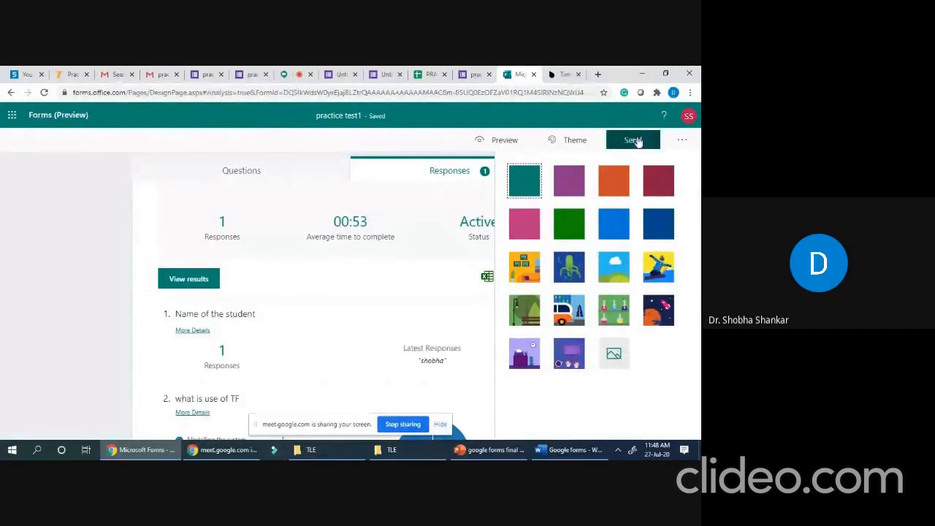
{"action": "left_click", "coordinate": [516, 235]}
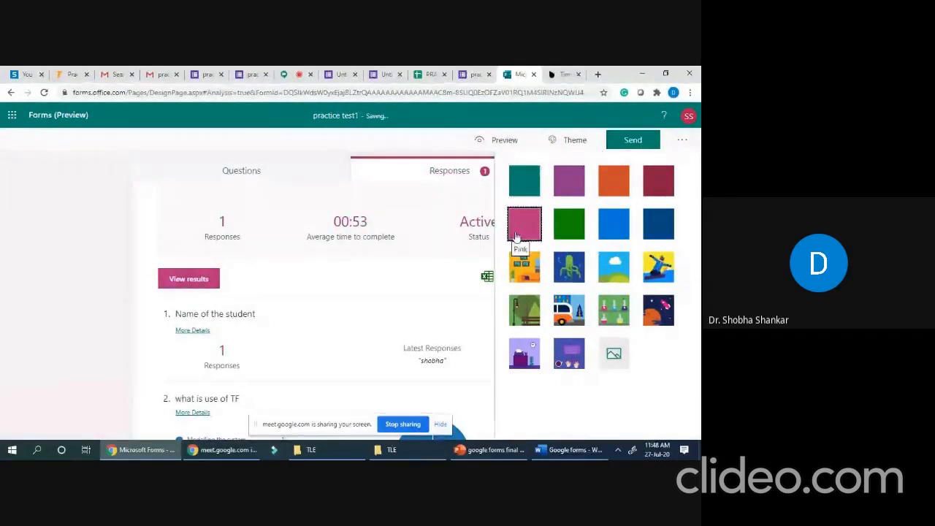
{"action": "left_click", "coordinate": [634, 141]}
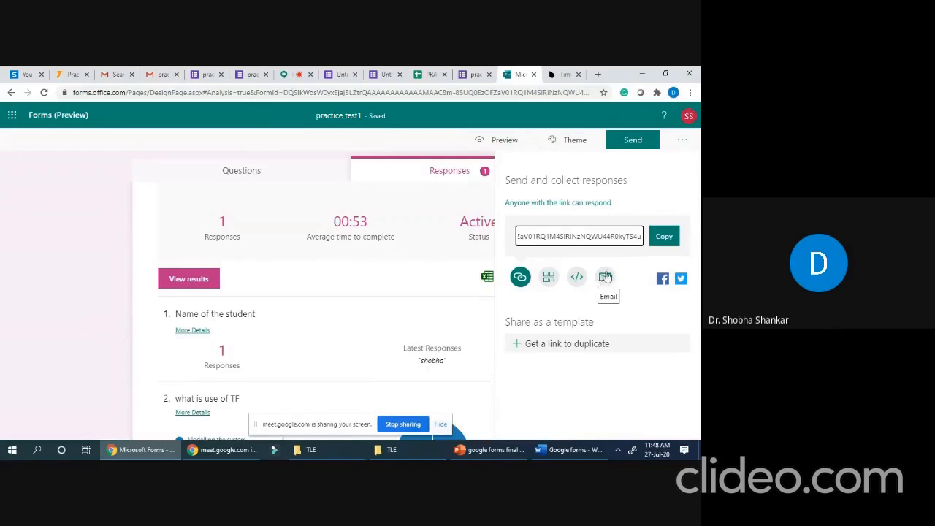
{"action": "left_click", "coordinate": [605, 278]}
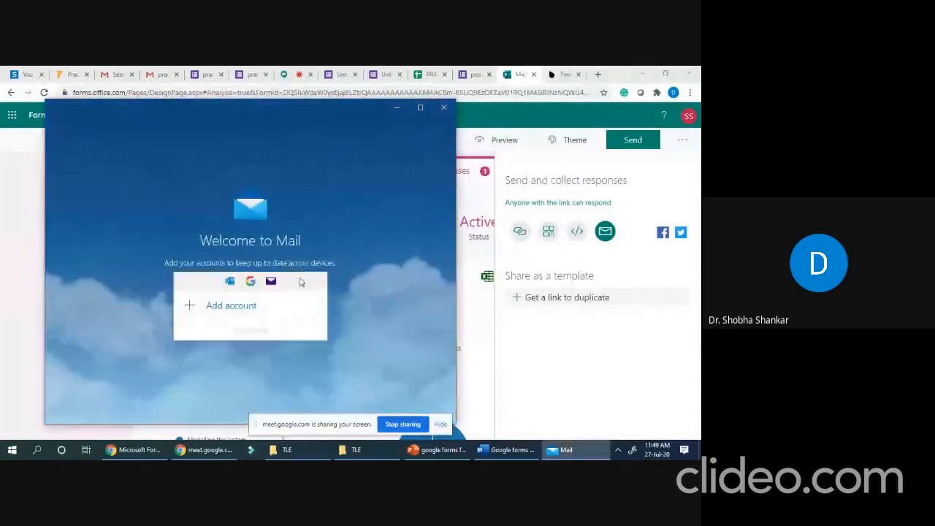
{"action": "left_click", "coordinate": [244, 332]}
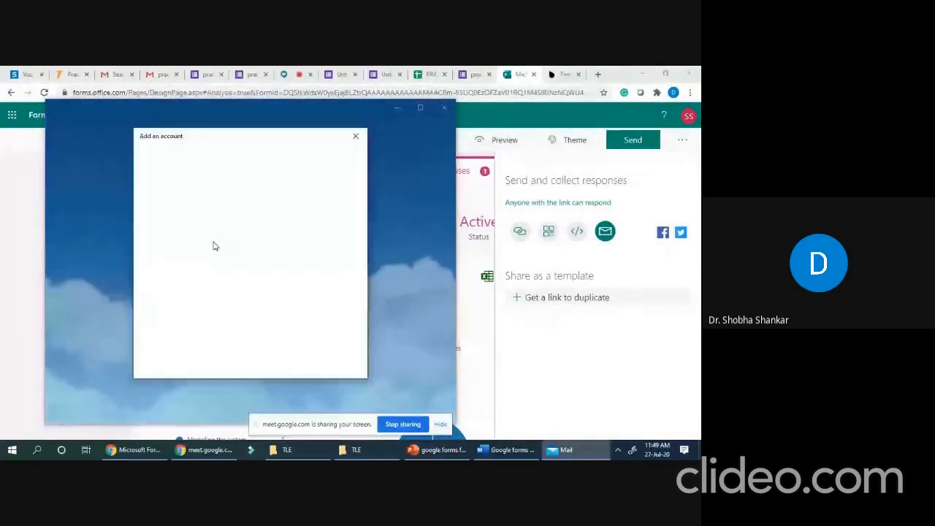
{"action": "left_click", "coordinate": [356, 136]}
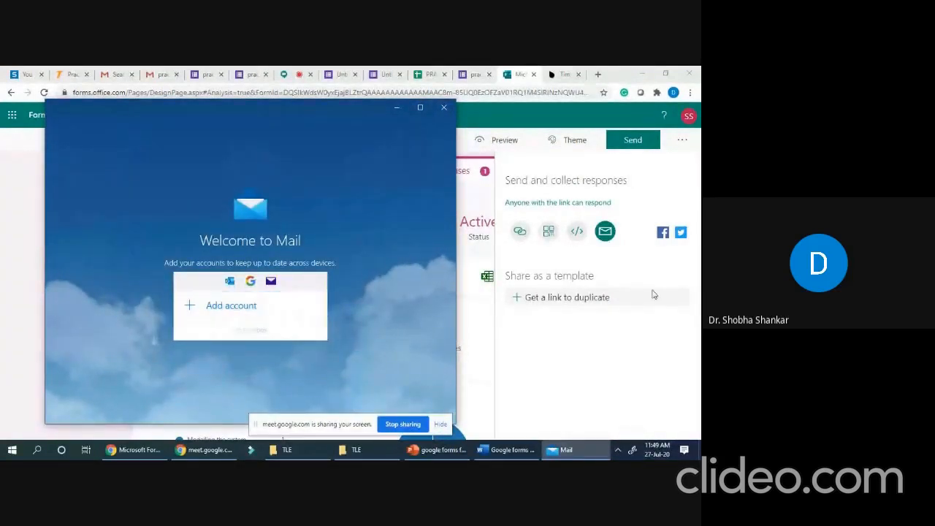
{"action": "left_click", "coordinate": [520, 233]}
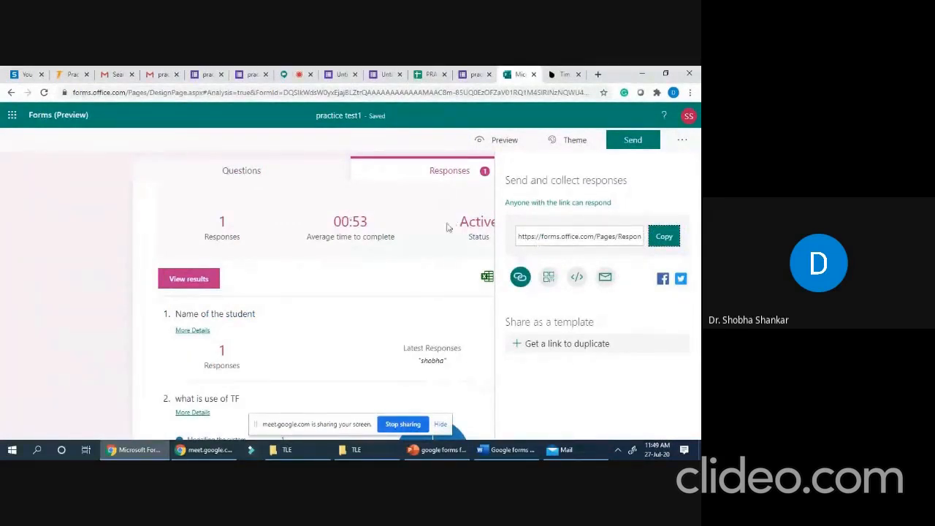
- Close the Send panel and open the form's Settings from the '...' menu
{"action": "scroll", "coordinate": [448, 228], "scroll_direction": "down", "scroll_amount": 10}
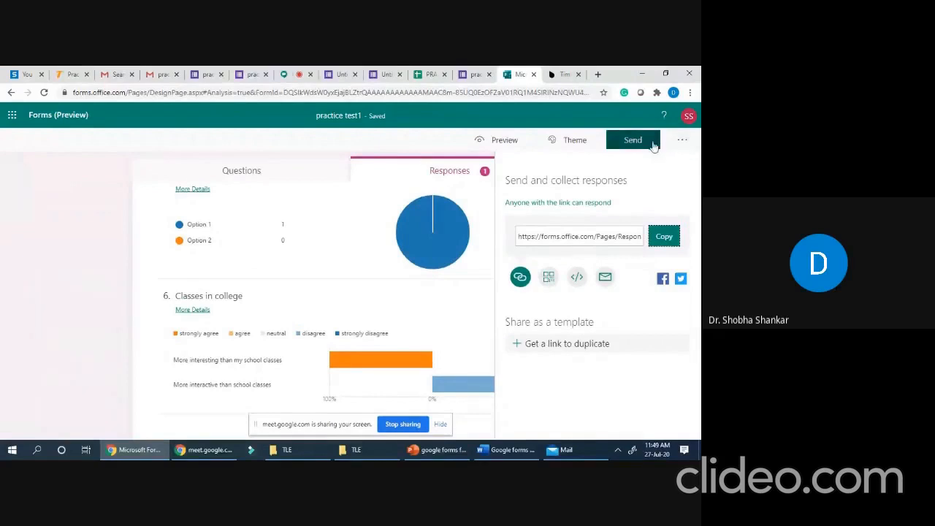
{"action": "left_click", "coordinate": [683, 143]}
{"action": "left_click", "coordinate": [683, 142]}
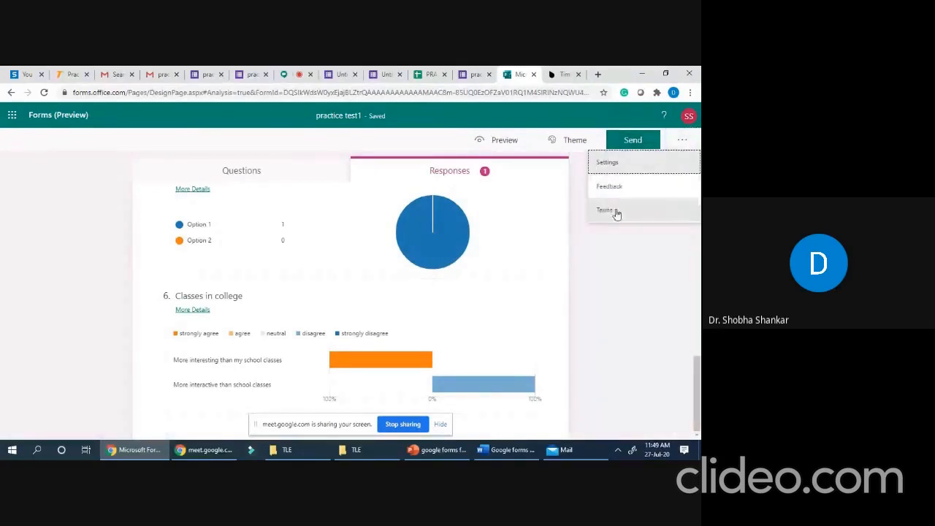
{"action": "left_click", "coordinate": [621, 166]}
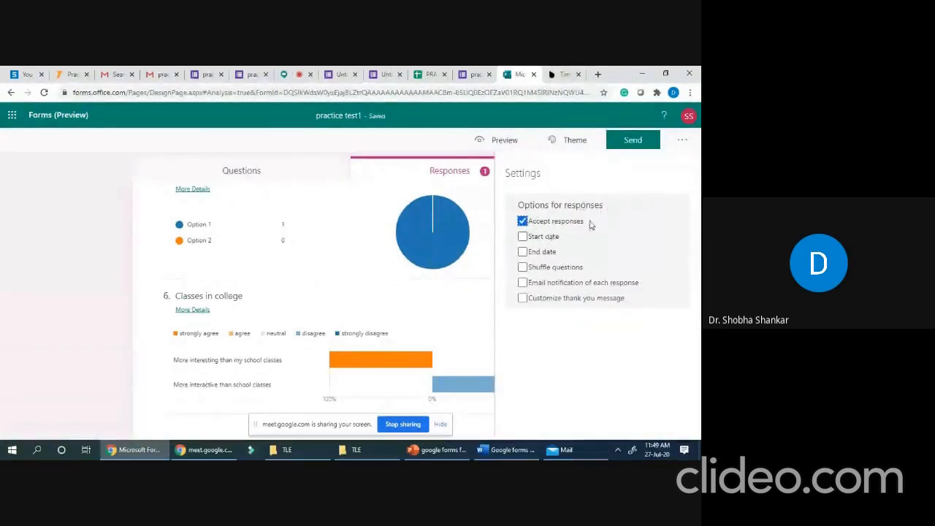
- Turn on start and end dates so responses are accepted 7/27/2020, 12:00–5:00 PM
{"action": "left_click", "coordinate": [523, 236]}
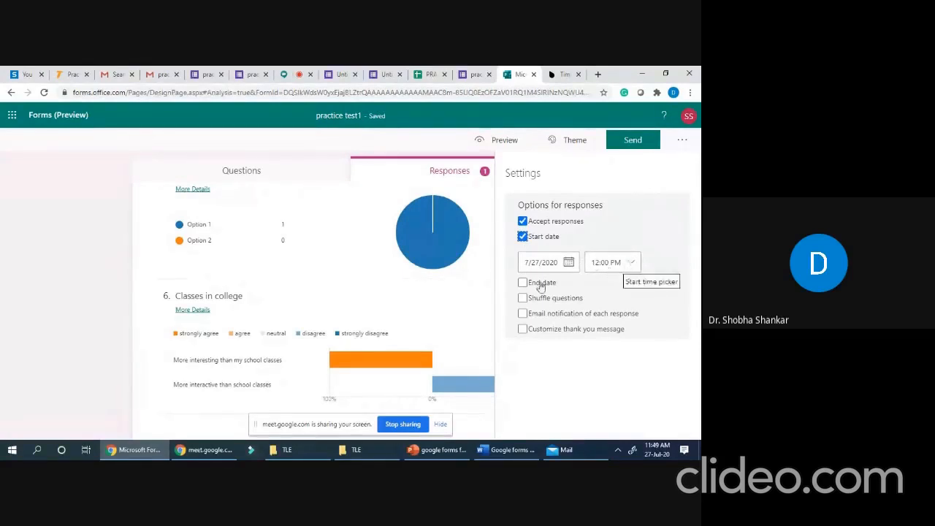
{"action": "left_click", "coordinate": [522, 284]}
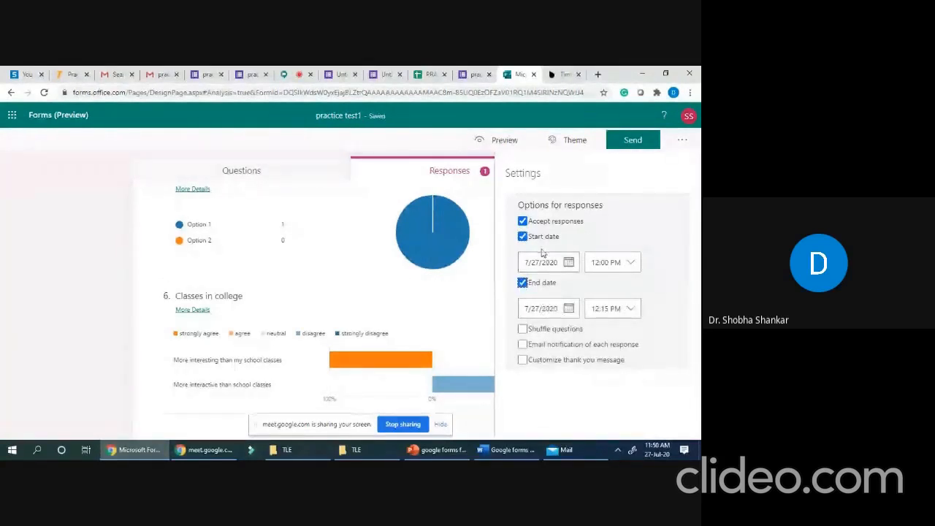
{"action": "left_click", "coordinate": [631, 310]}
{"action": "scroll", "coordinate": [616, 406], "scroll_direction": "down", "scroll_amount": 2}
{"action": "scroll", "coordinate": [616, 406], "scroll_direction": "down", "scroll_amount": 2}
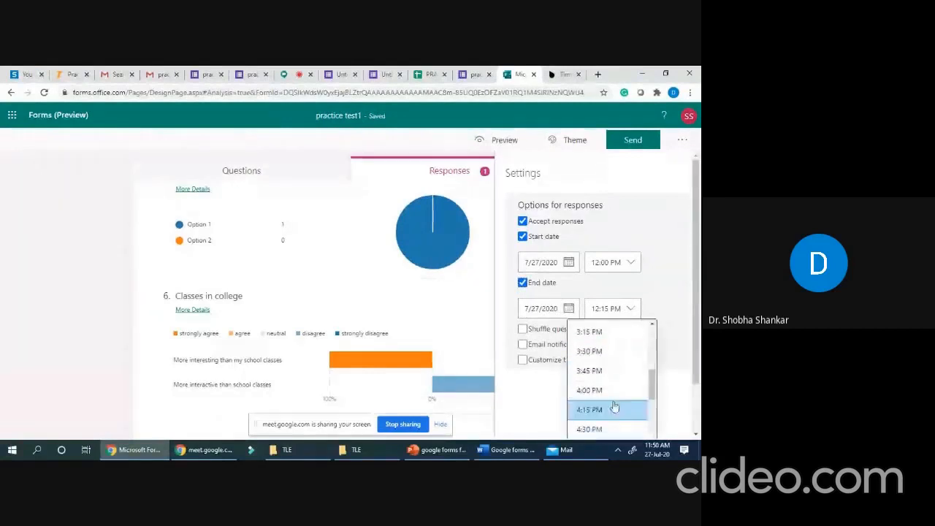
{"action": "scroll", "coordinate": [605, 415], "scroll_direction": "down", "scroll_amount": 2}
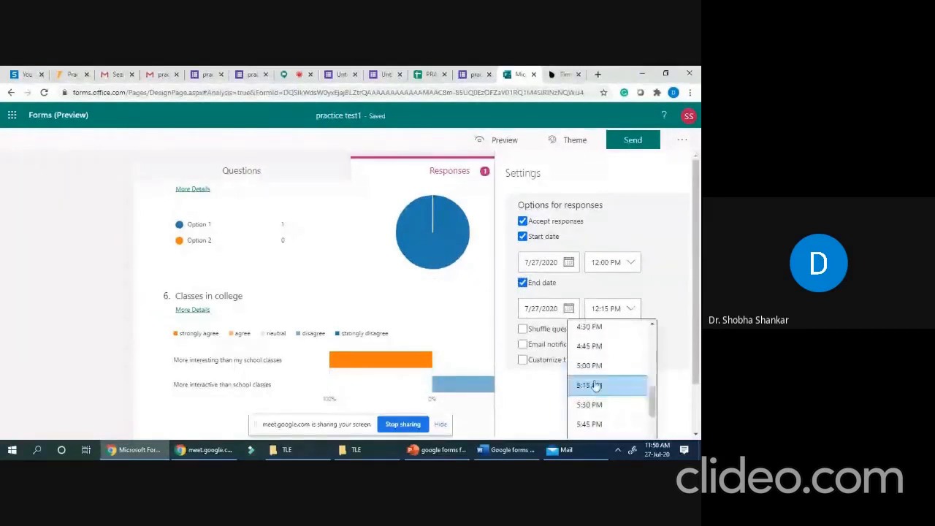
{"action": "left_click", "coordinate": [596, 366]}
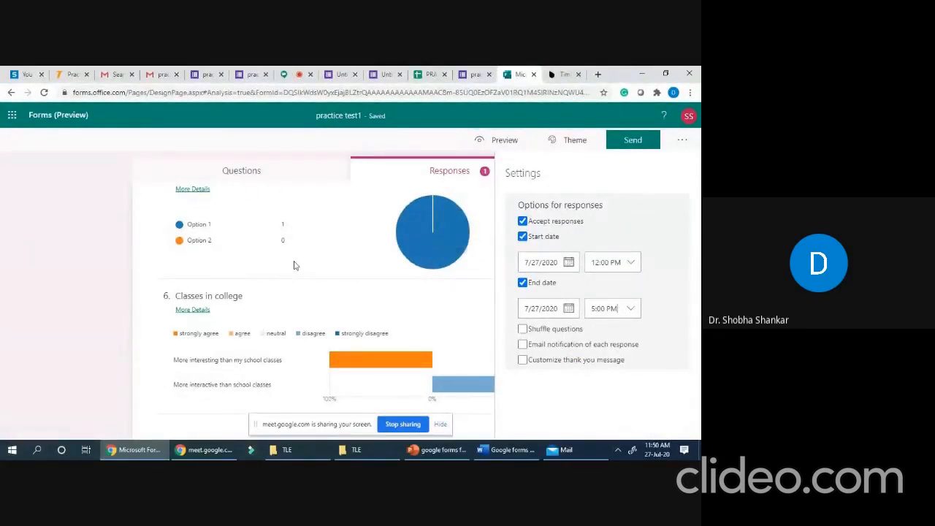
- Shuffle questions, enable email notifications, and set the thank-you message to 'Thank your for your response'
{"action": "left_click", "coordinate": [524, 330]}
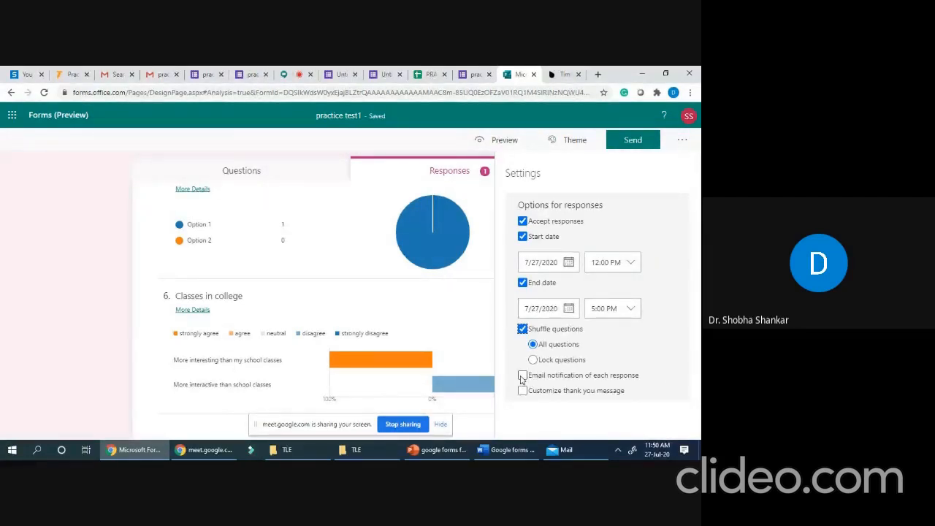
{"action": "left_click", "coordinate": [523, 376]}
{"action": "left_click", "coordinate": [523, 393]}
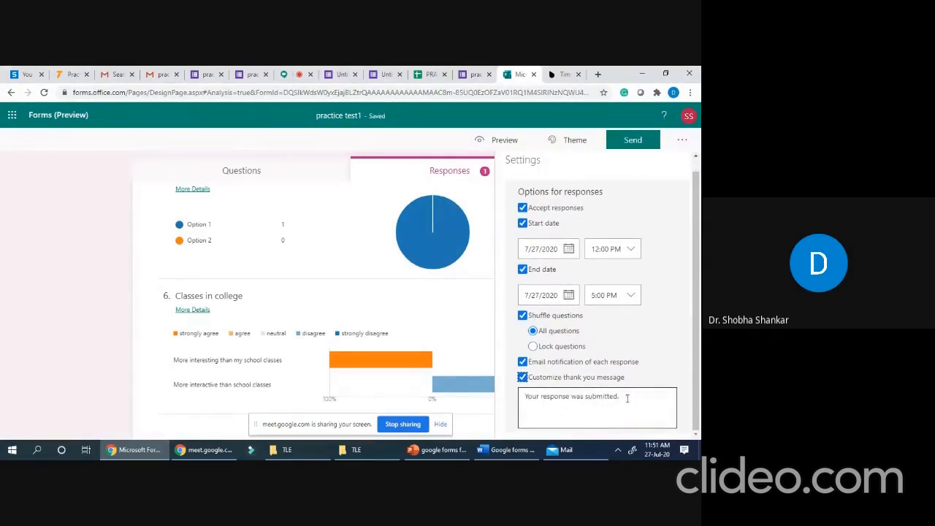
{"action": "triple_click", "coordinate": [527, 396]}
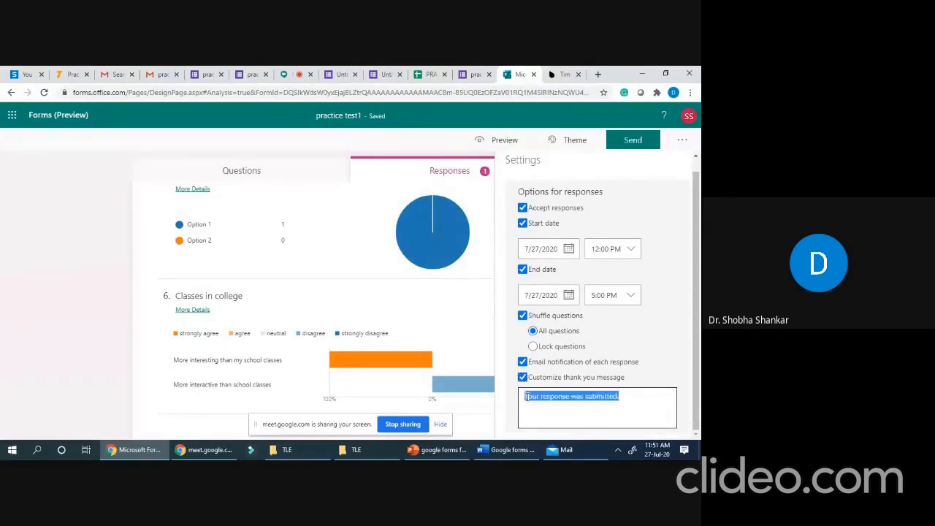
{"action": "type", "text": "Than"}
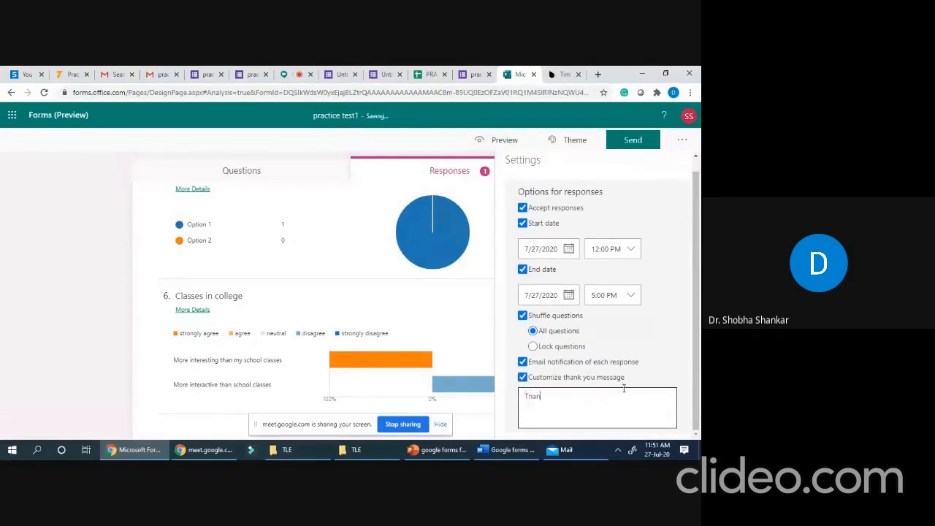
{"action": "type", "text": "k your for you"}
{"action": "left_click", "coordinate": [433, 303]}
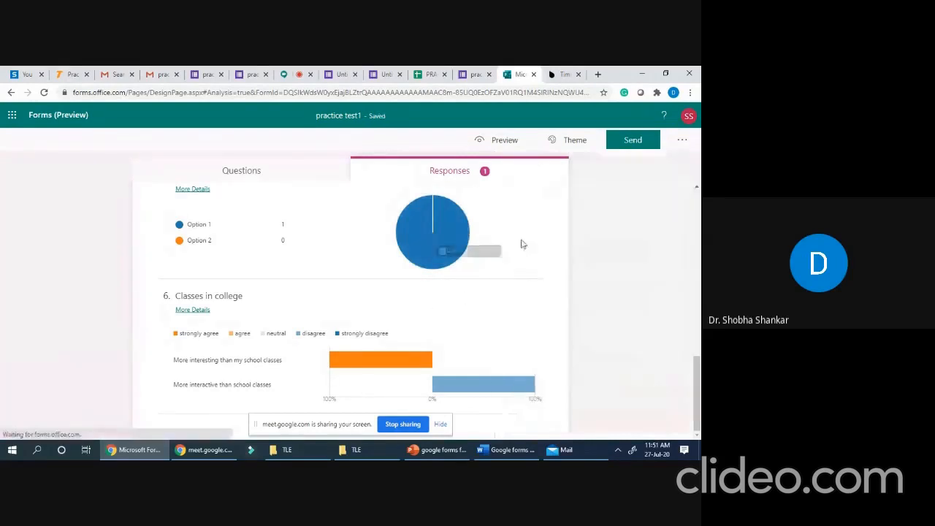
- Revisit the form's feedback, Settings and Send panels, then open a new blank Chrome tab
{"action": "left_click", "coordinate": [683, 143]}
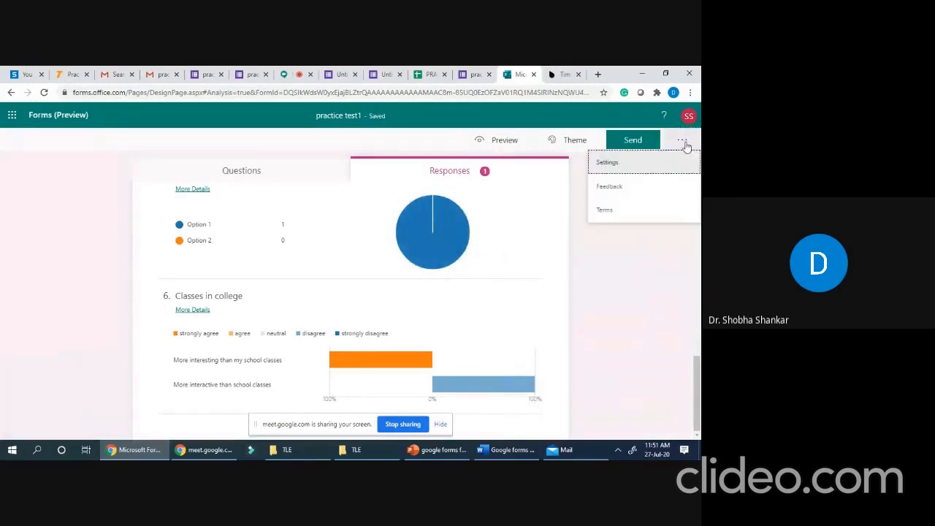
{"action": "left_click", "coordinate": [639, 193]}
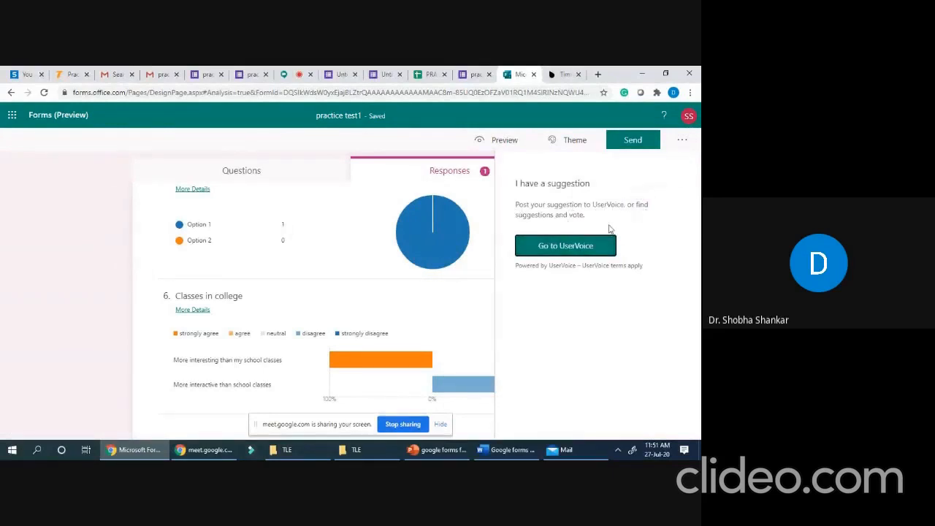
{"action": "left_click", "coordinate": [682, 141]}
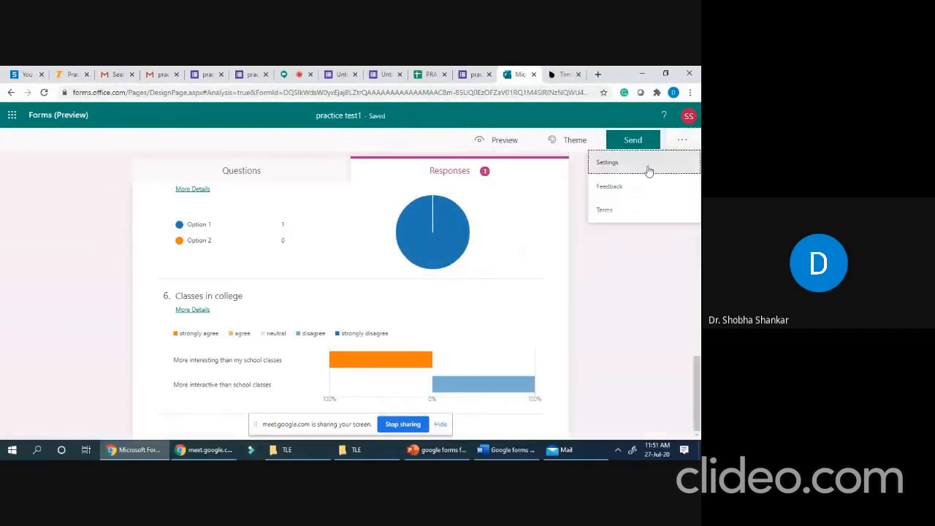
{"action": "left_click", "coordinate": [608, 168]}
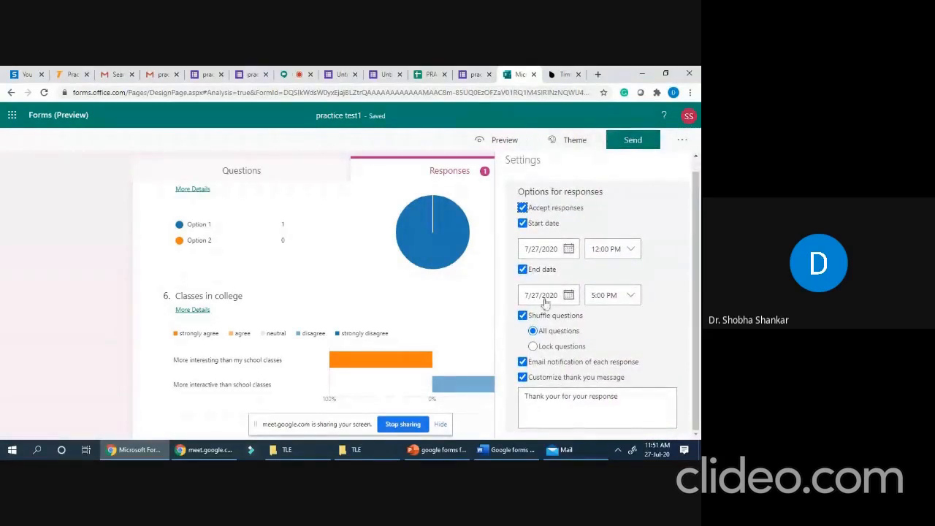
{"action": "left_click", "coordinate": [639, 144]}
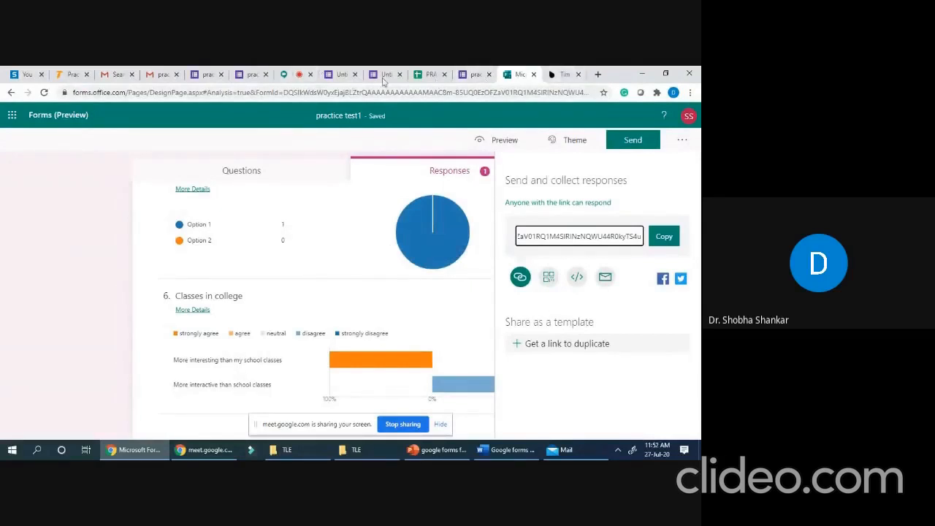
{"action": "left_click", "coordinate": [598, 75]}
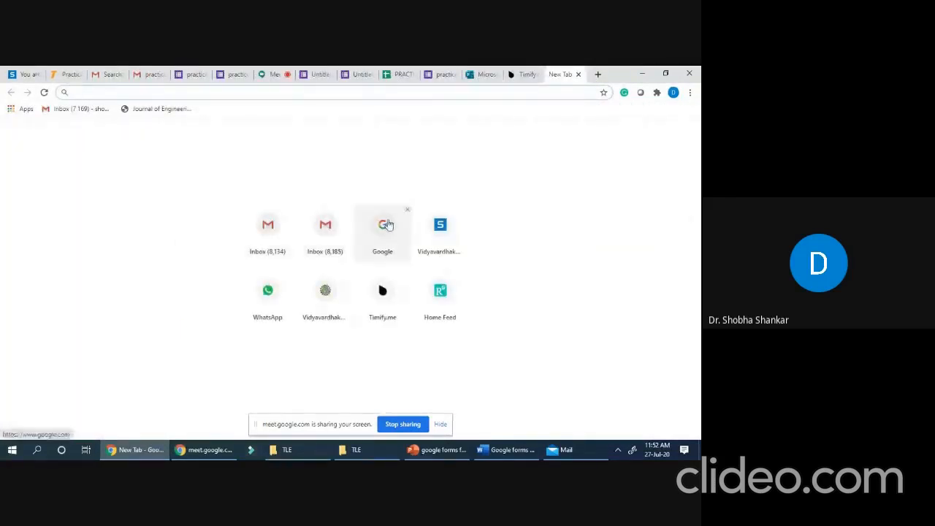
- Search Google for 'testmoz' and open Testmoz's 'Build a Test for Free' page
{"action": "left_click", "coordinate": [391, 235]}
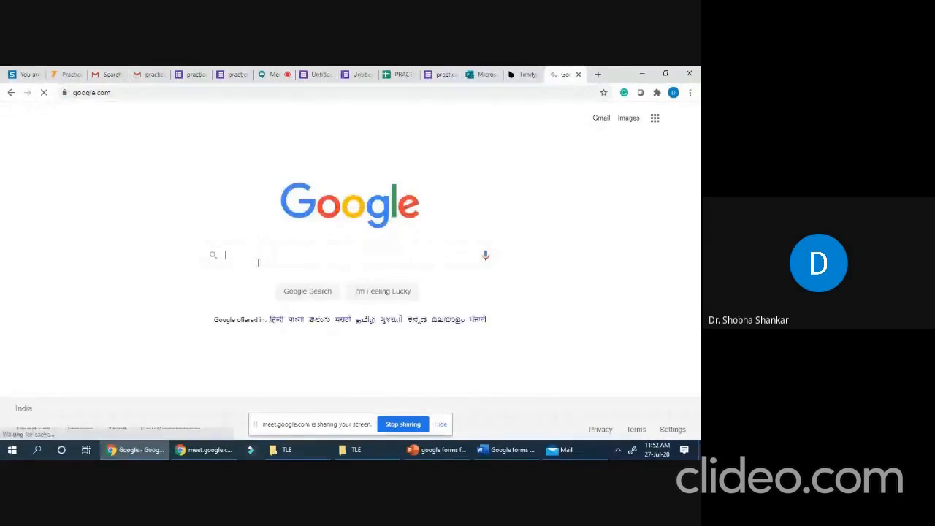
{"action": "type", "text": "testmo"}
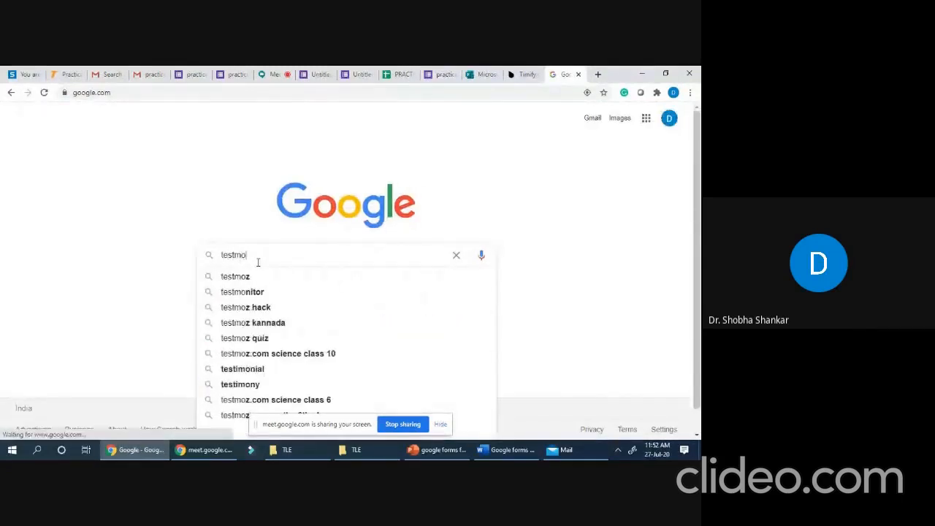
{"action": "type", "text": "z"}
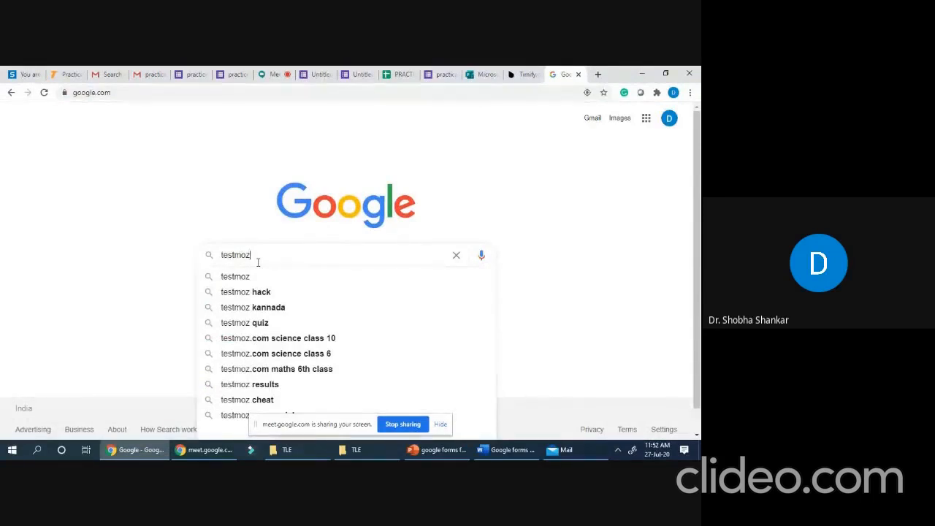
{"action": "left_click", "coordinate": [240, 277]}
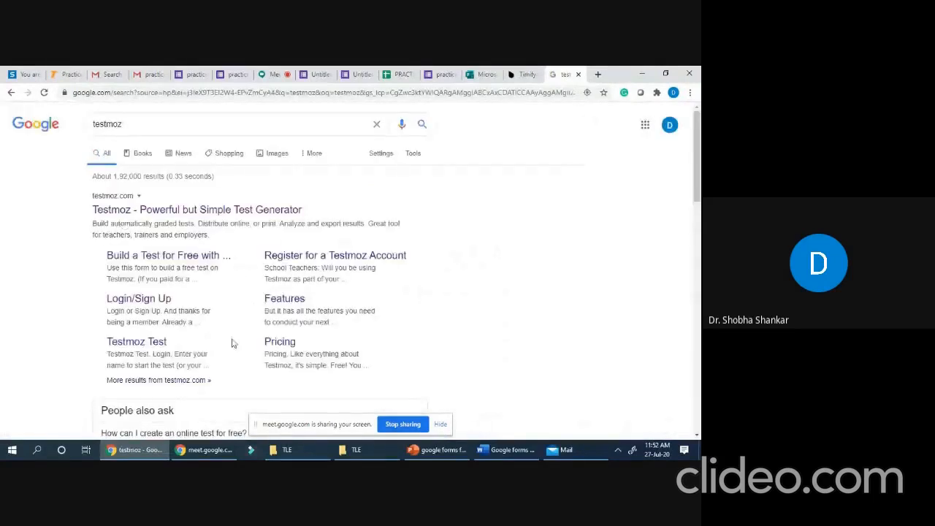
{"action": "left_click", "coordinate": [176, 257]}
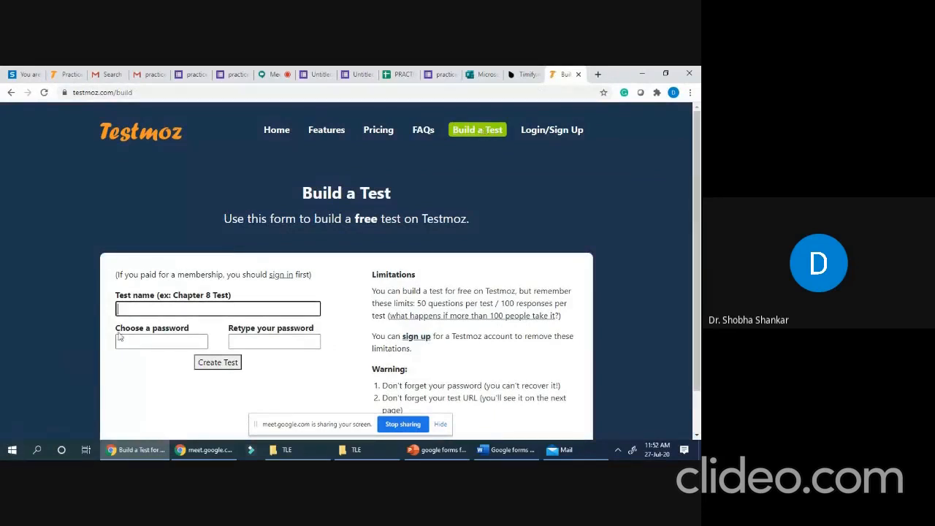
- Create a Testmoz test named 'General Quiz' with a password entered and confirmed
{"action": "left_click", "coordinate": [137, 307]}
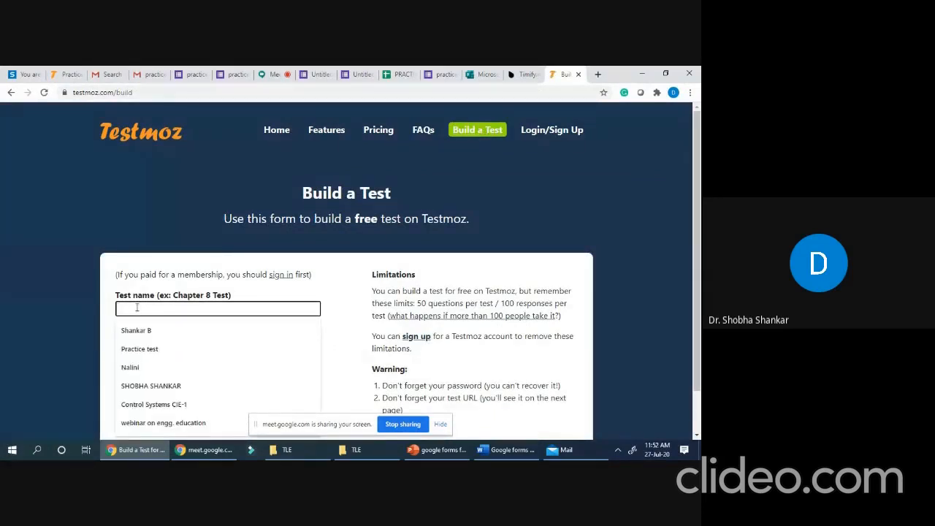
{"action": "type", "text": "gn"}
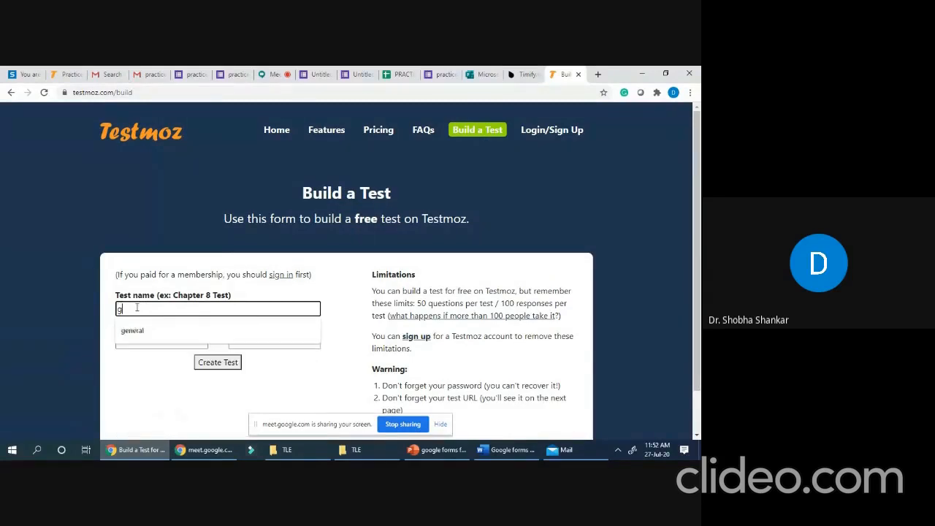
{"action": "key", "text": "BackSpace"}
{"action": "key", "text": "BackSpace"}
{"action": "key", "text": "BackSpace"}
{"action": "key", "text": "BackSpace"}
{"action": "type", "text": "General Quiz"}
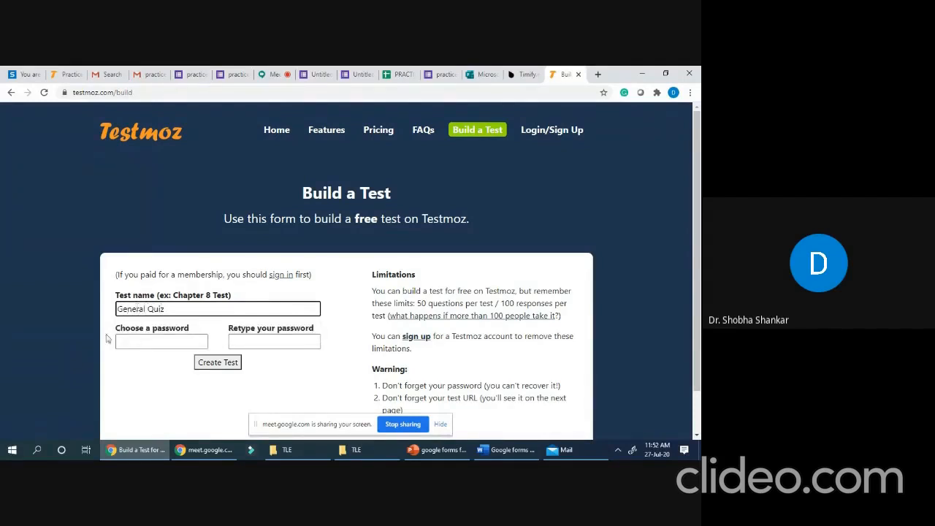
{"action": "left_click", "coordinate": [141, 343]}
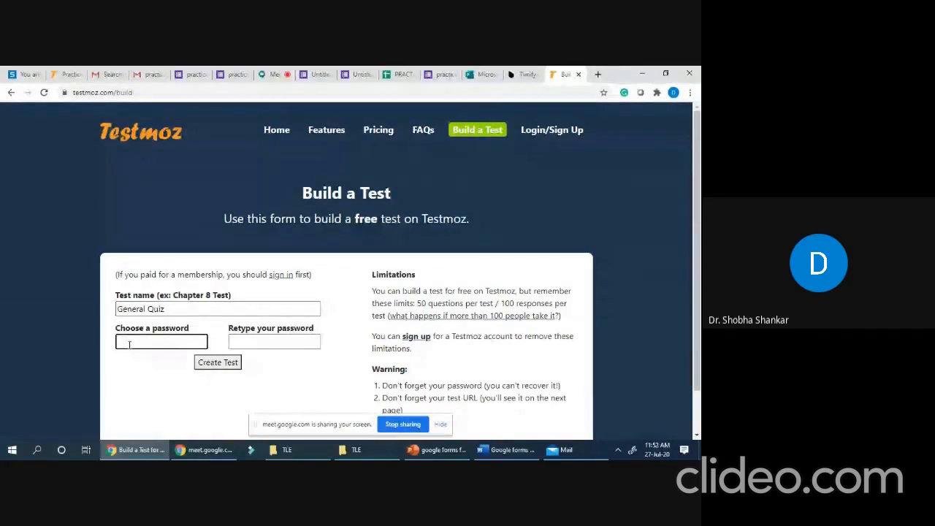
{"action": "type", "text": "123"}
{"action": "left_click", "coordinate": [236, 345]}
{"action": "type", "text": "123"}
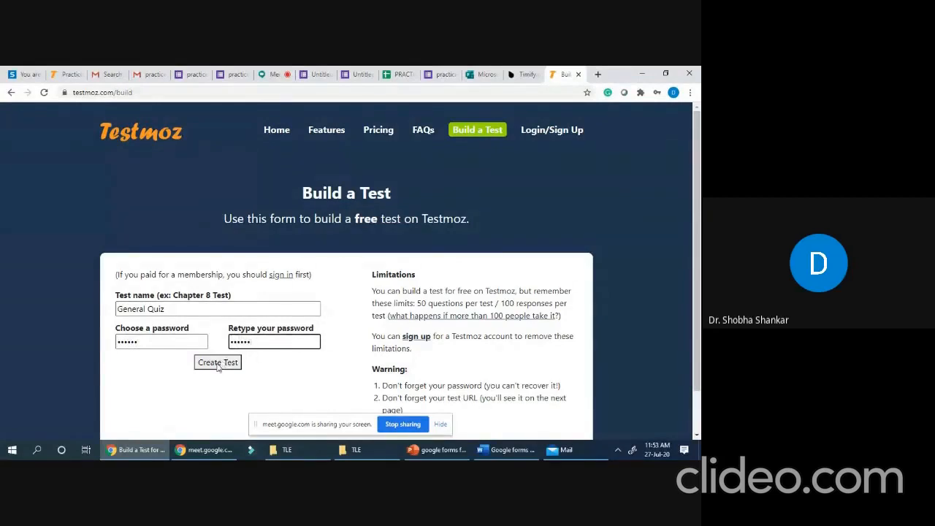
{"action": "left_click", "coordinate": [217, 362]}
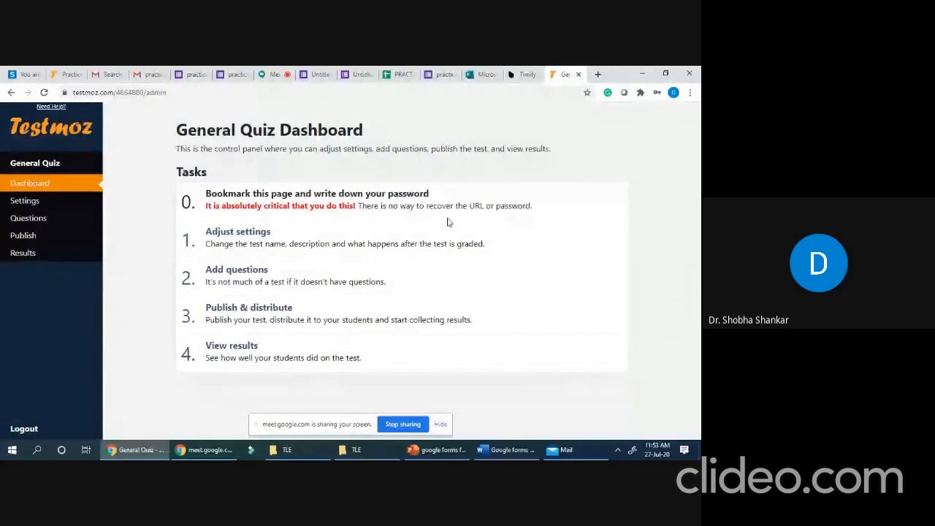
- In General Quiz settings, enter the introduction about general knowledge and choose the Corporate Blues colour scheme
{"action": "left_click", "coordinate": [250, 250]}
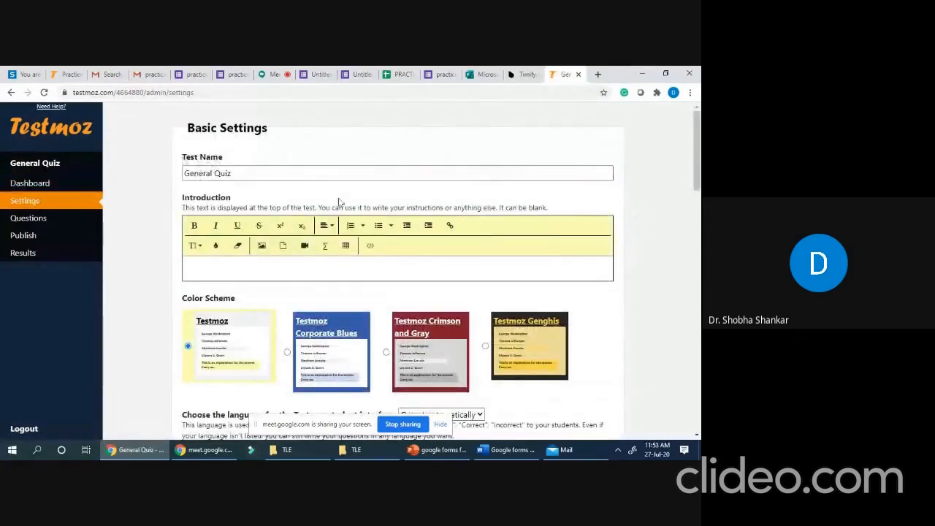
{"action": "left_click", "coordinate": [198, 268]}
{"action": "type", "text": "This quiz is re"}
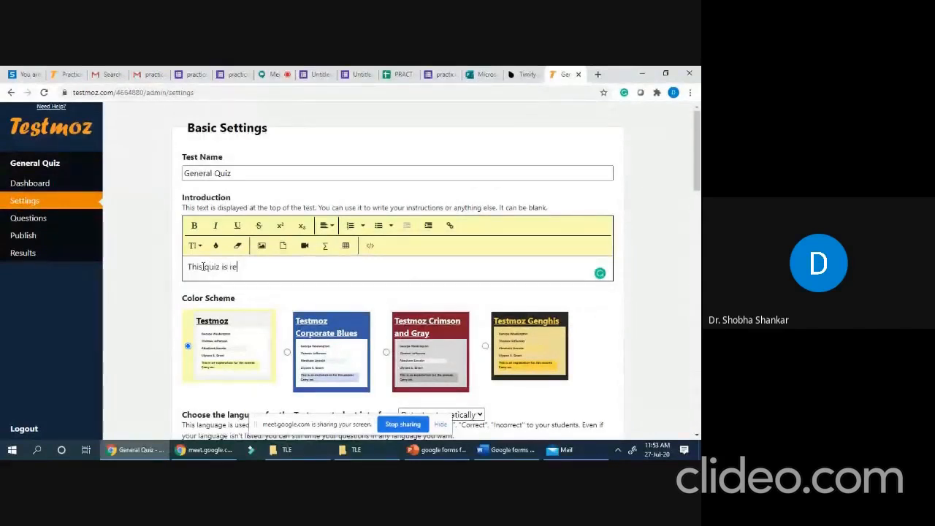
{"action": "type", "text": "aated to "}
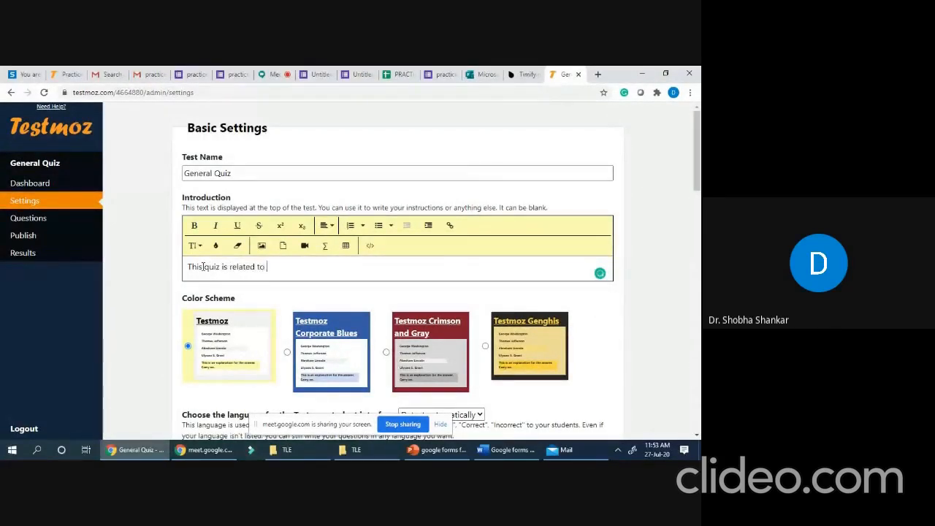
{"action": "type", "text": "g"}
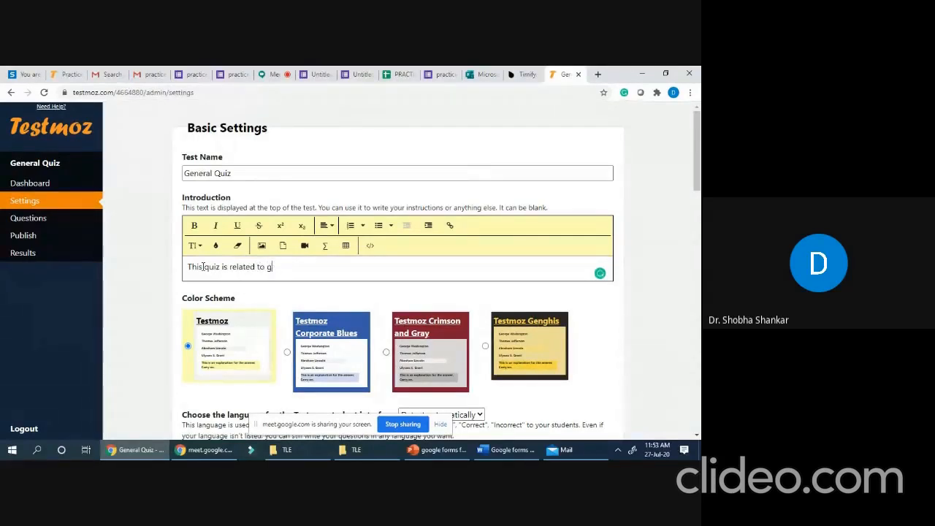
{"action": "type", "text": "neeneral knowledge"}
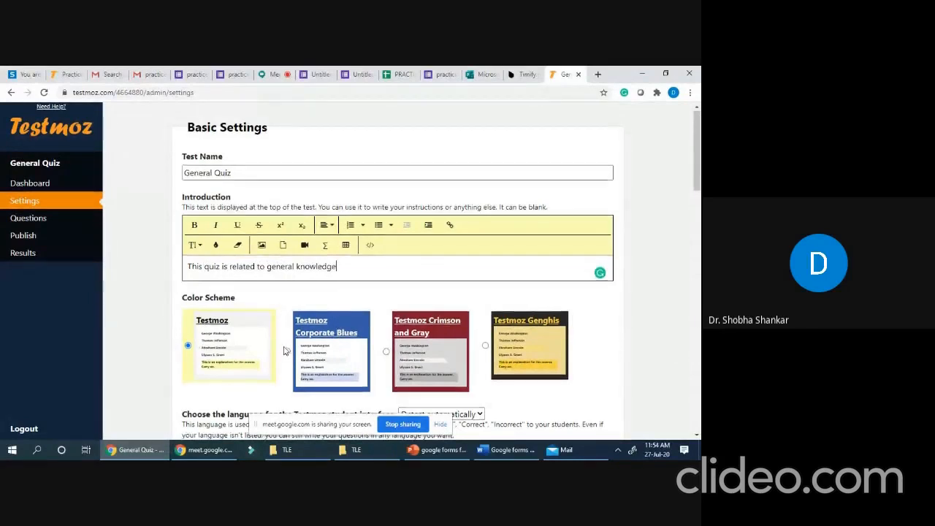
{"action": "scroll", "coordinate": [293, 333], "scroll_direction": "down", "scroll_amount": 2}
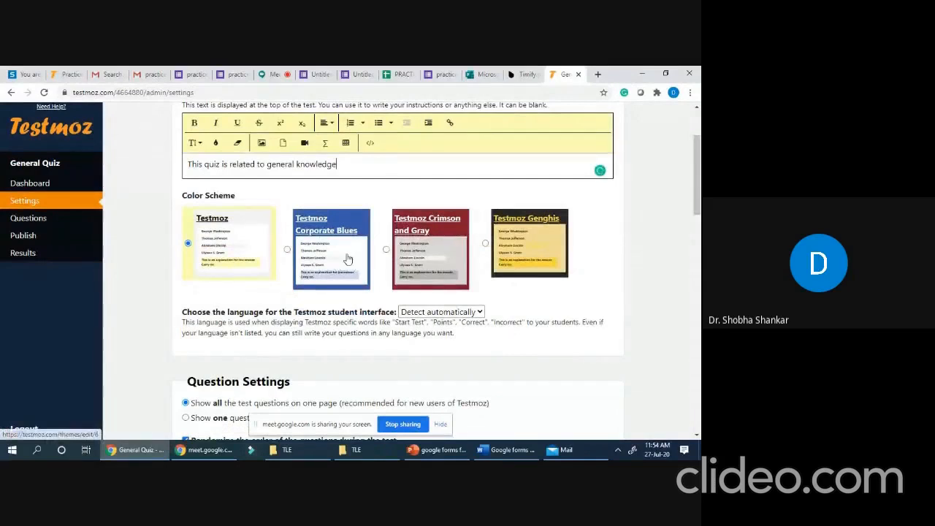
{"action": "left_click", "coordinate": [336, 276]}
{"action": "scroll", "coordinate": [223, 269], "scroll_direction": "down", "scroll_amount": 2}
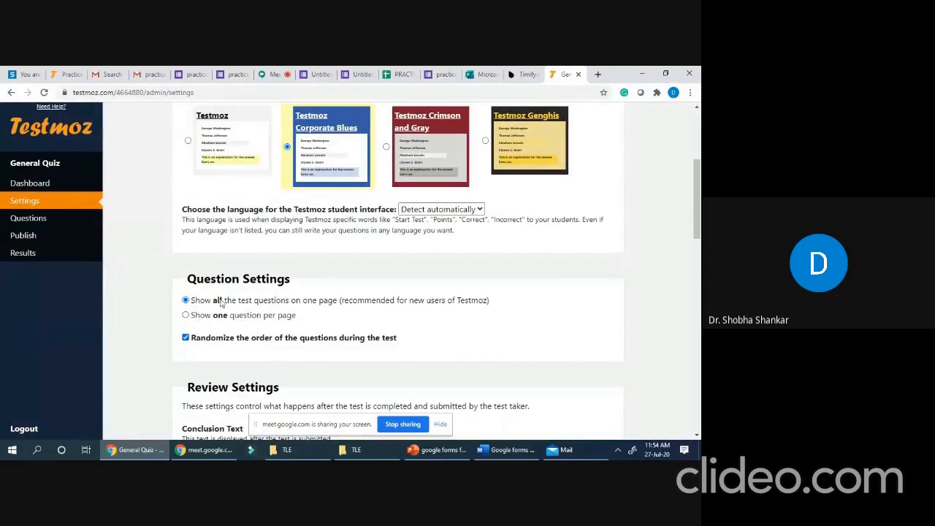
{"action": "scroll", "coordinate": [277, 351], "scroll_direction": "down", "scroll_amount": 3}
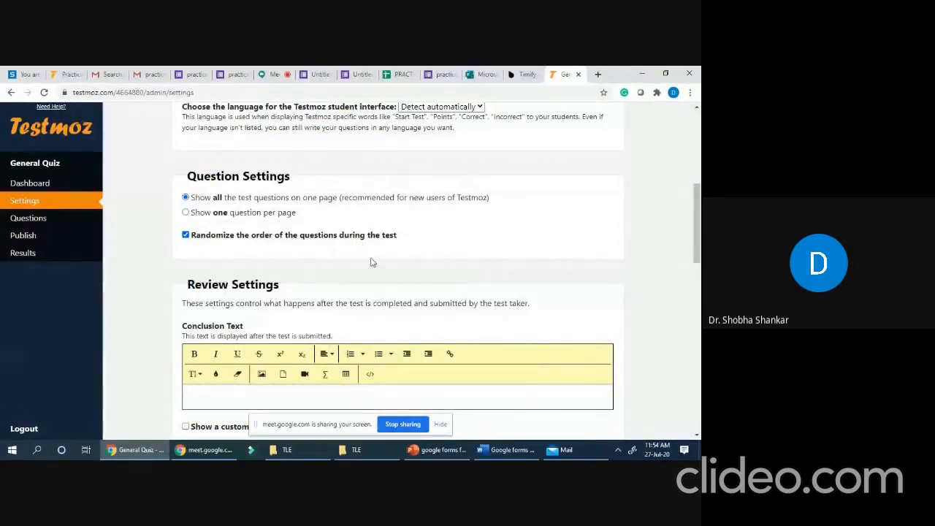
{"action": "scroll", "coordinate": [288, 274], "scroll_direction": "down", "scroll_amount": 3}
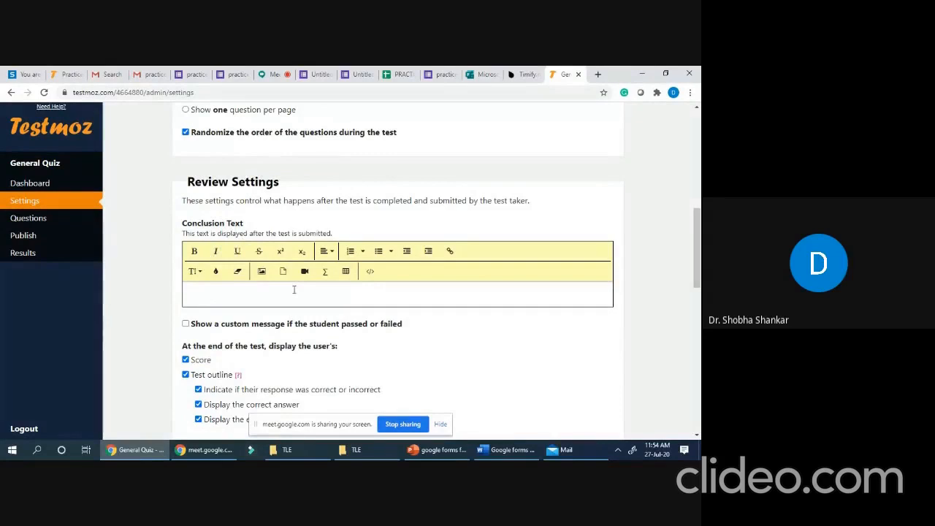
{"action": "scroll", "coordinate": [293, 290], "scroll_direction": "down", "scroll_amount": 1}
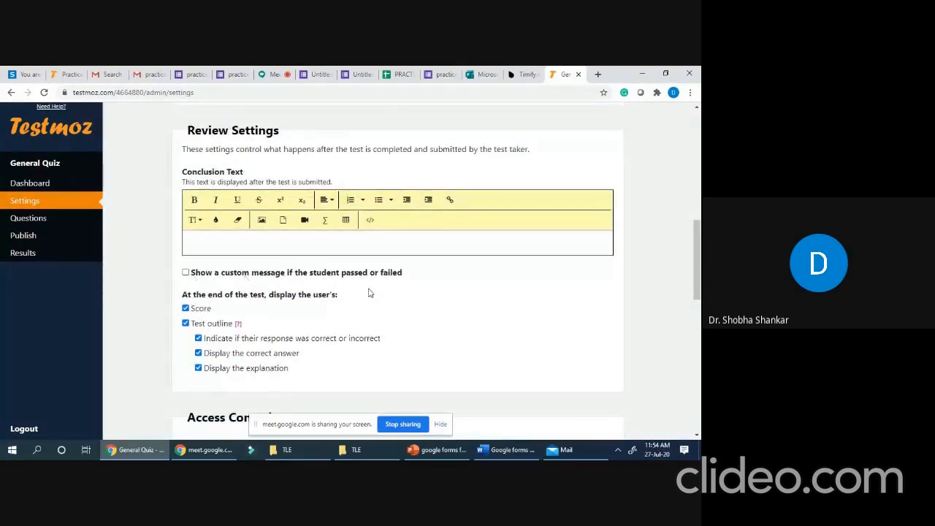
- Enable custom pass and fail messages with a passing score of 40
{"action": "left_click", "coordinate": [186, 272]}
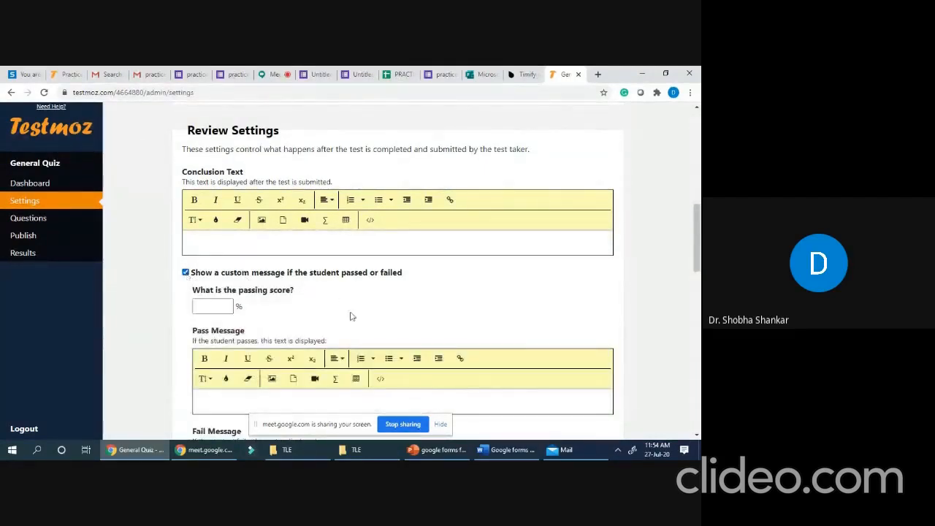
{"action": "left_click", "coordinate": [208, 308]}
{"action": "type", "text": "40"}
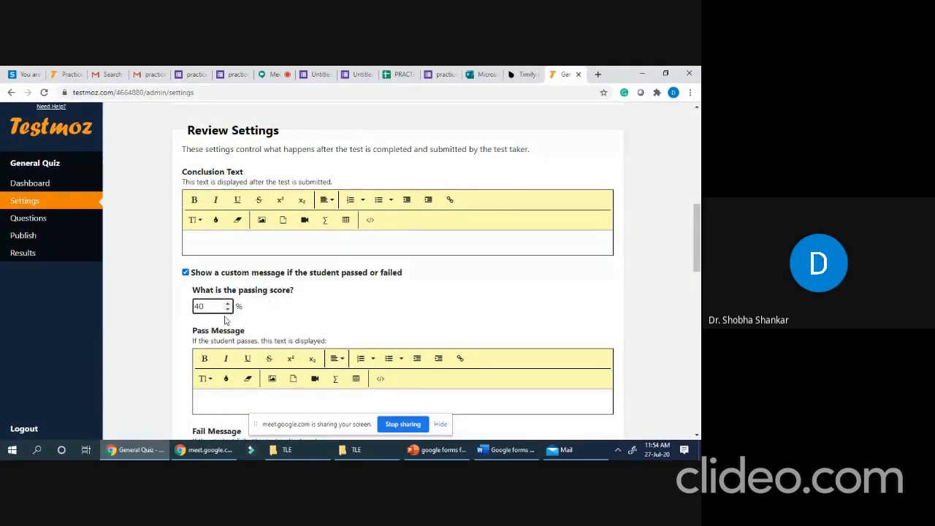
{"action": "scroll", "coordinate": [291, 301], "scroll_direction": "down", "scroll_amount": 3}
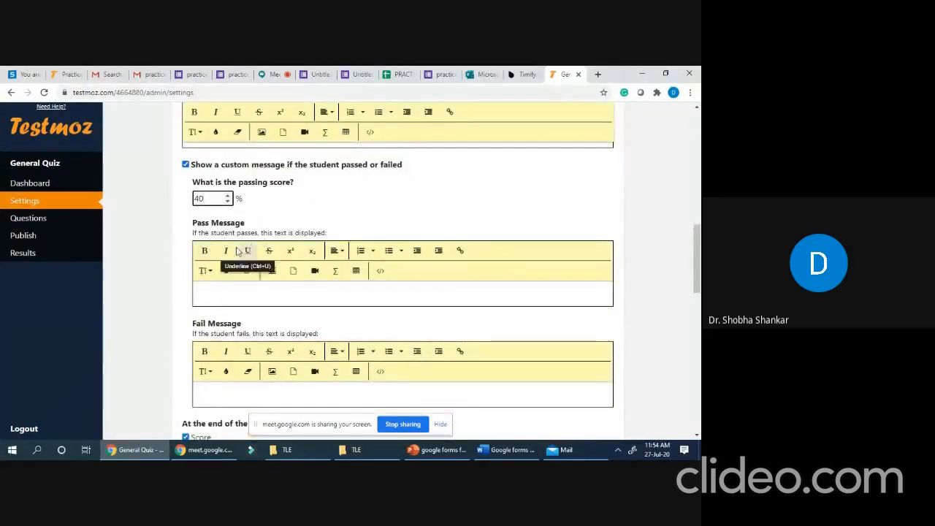
- Set the pass message to 'Congratulations, you have passed the test' and the fail message to 'Try again'
{"action": "left_click", "coordinate": [220, 293]}
{"action": "type", "text": "Con"}
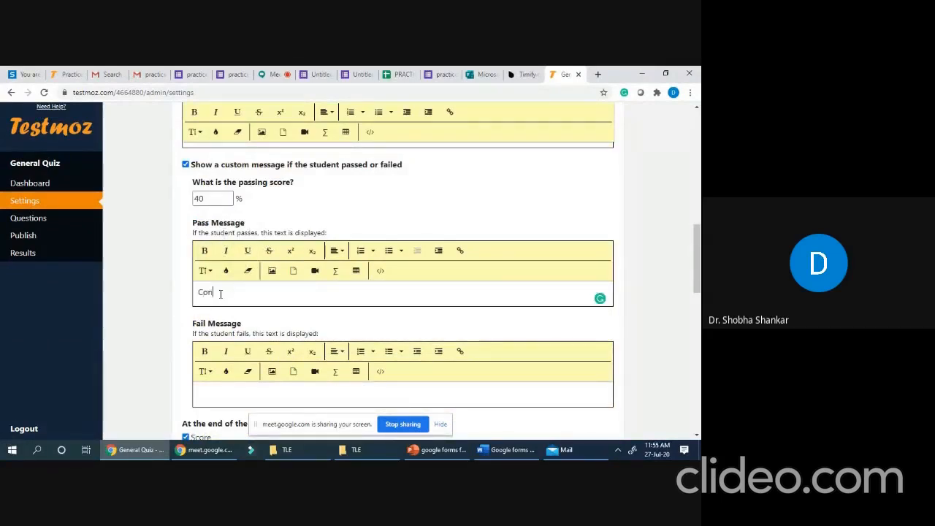
{"action": "type", "text": "gratulatuuions"}
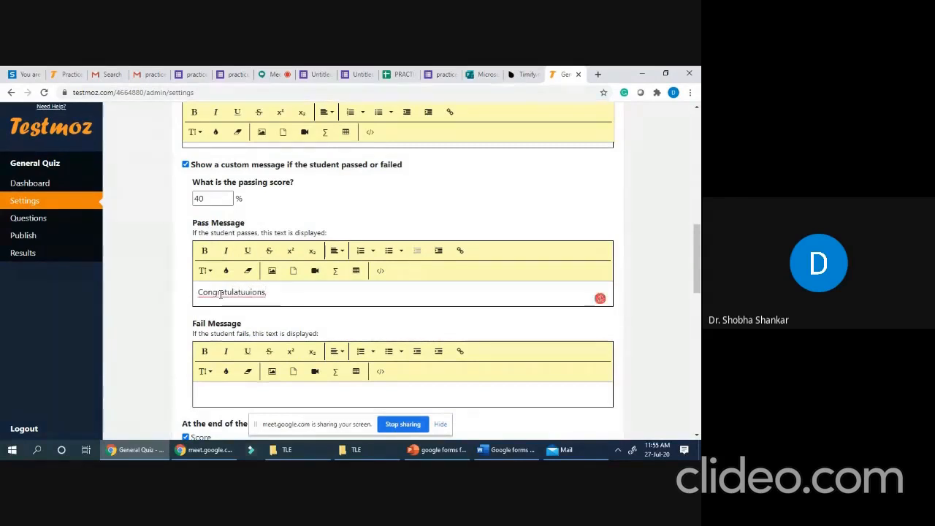
{"action": "type", "text": ", you h"}
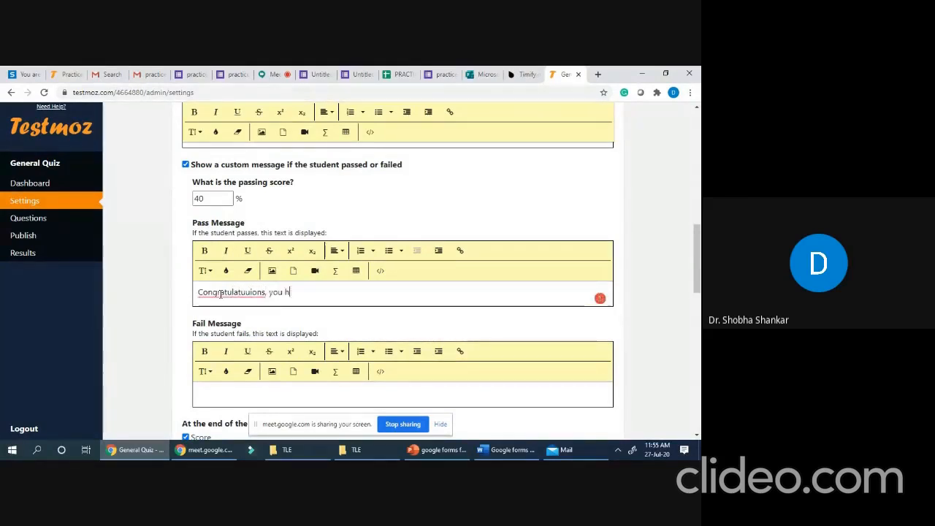
{"action": "type", "text": "ave pass"}
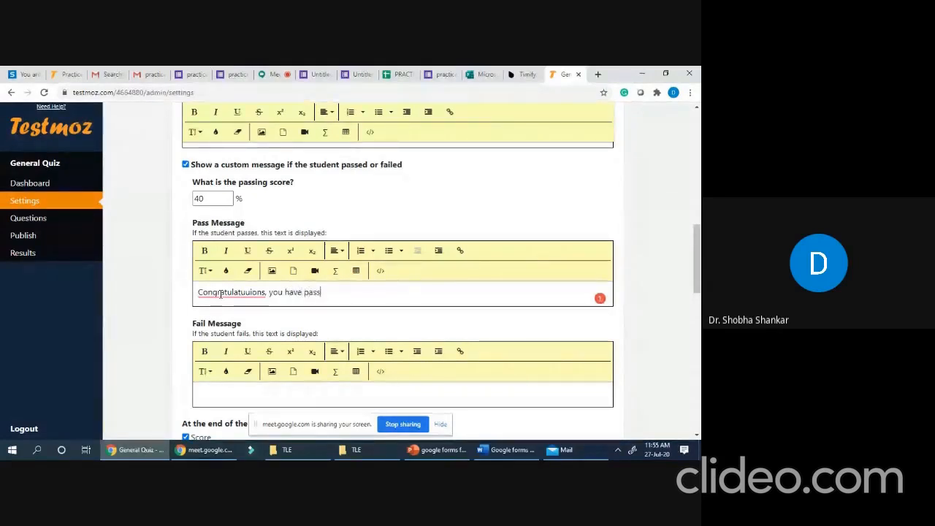
{"action": "type", "text": "ed the test"}
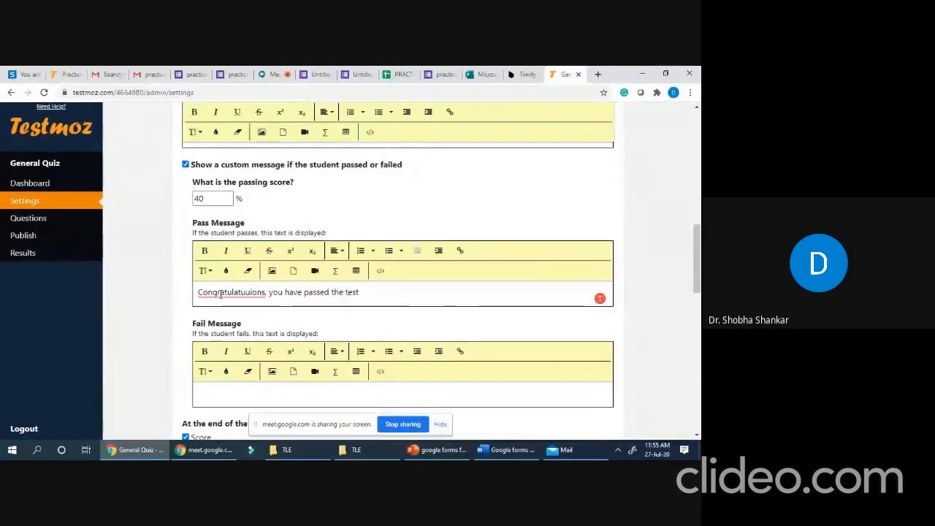
{"action": "left_click", "coordinate": [246, 295]}
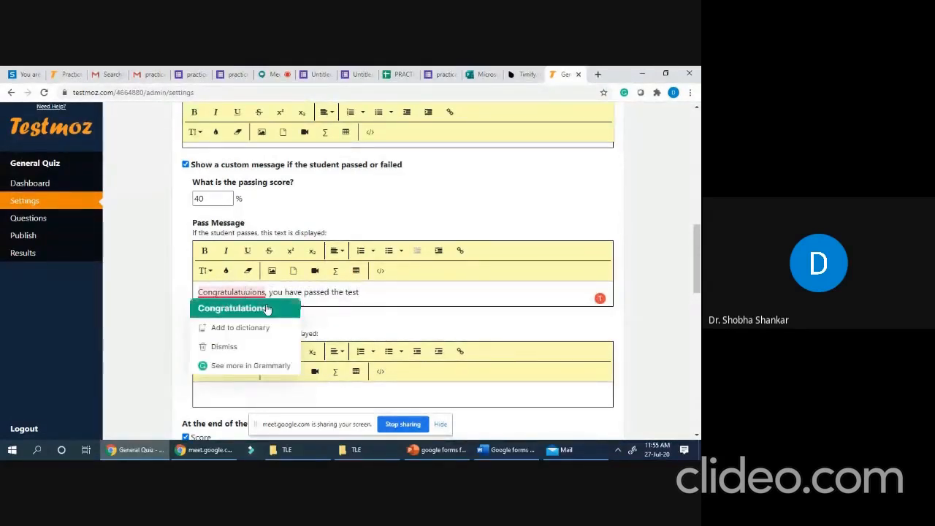
{"action": "left_click", "coordinate": [256, 308]}
{"action": "scroll", "coordinate": [392, 298], "scroll_direction": "down", "scroll_amount": 1}
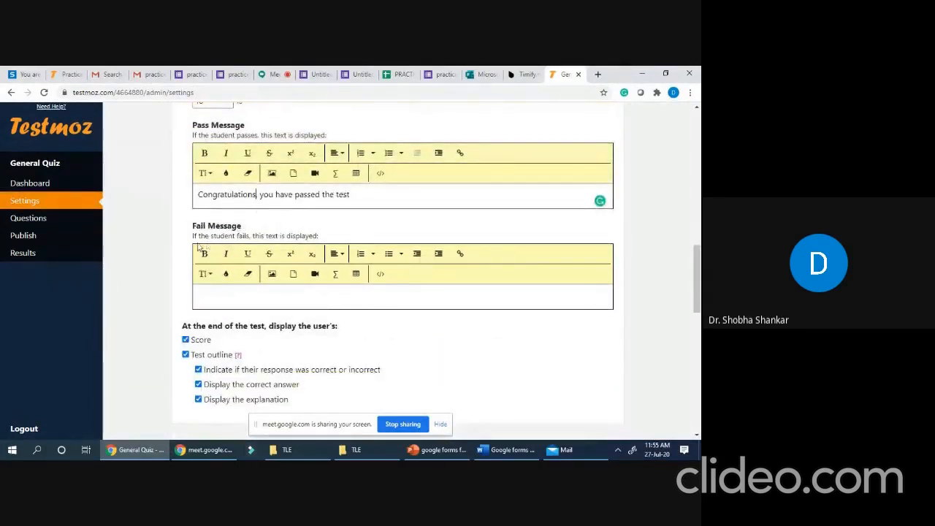
{"action": "left_click", "coordinate": [216, 296]}
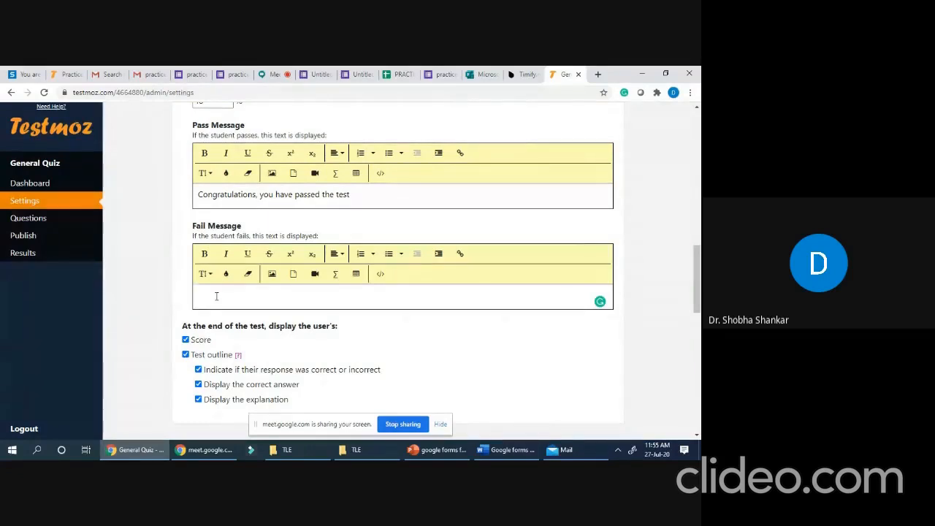
{"action": "type", "text": "Try again"}
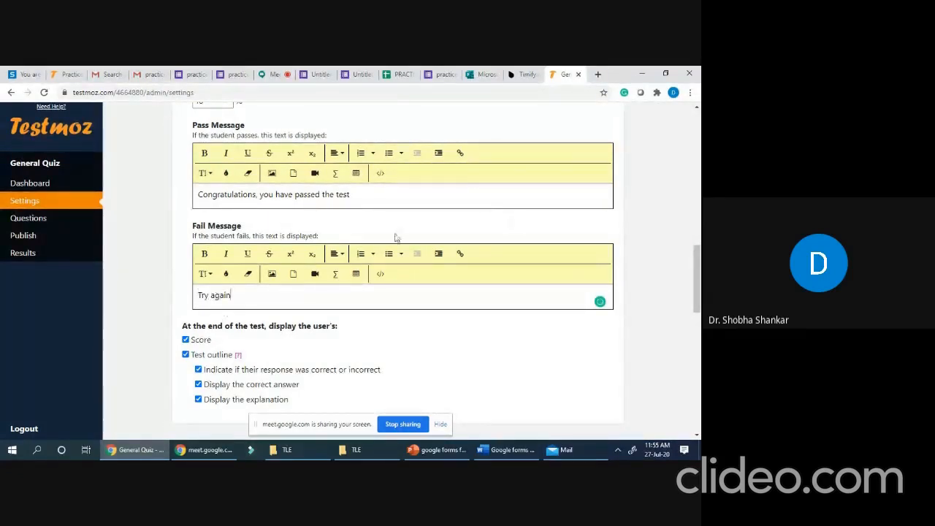
{"action": "scroll", "coordinate": [253, 322], "scroll_direction": "down", "scroll_amount": 1}
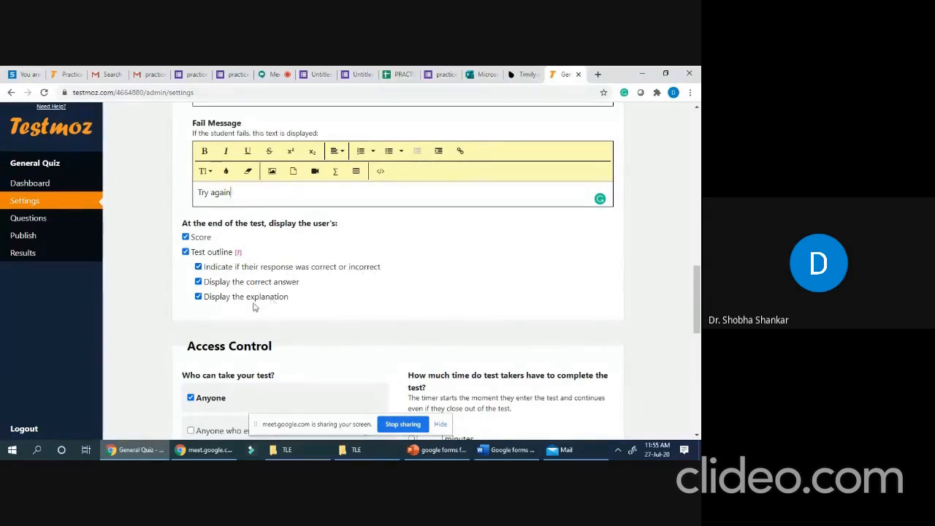
- Restrict access to 'Anyone who enters a passcode' and fill in the suggested passcode
{"action": "scroll", "coordinate": [333, 285], "scroll_direction": "down", "scroll_amount": 1}
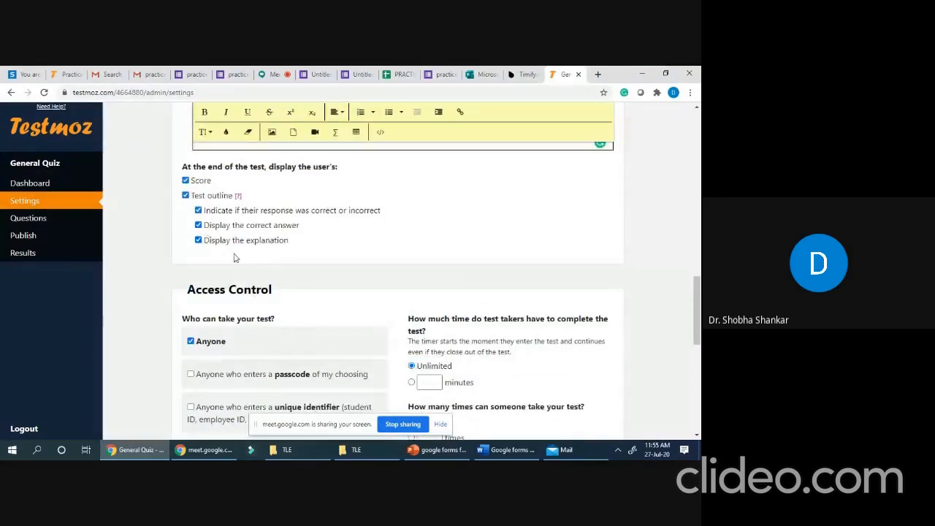
{"action": "scroll", "coordinate": [290, 296], "scroll_direction": "down", "scroll_amount": 2}
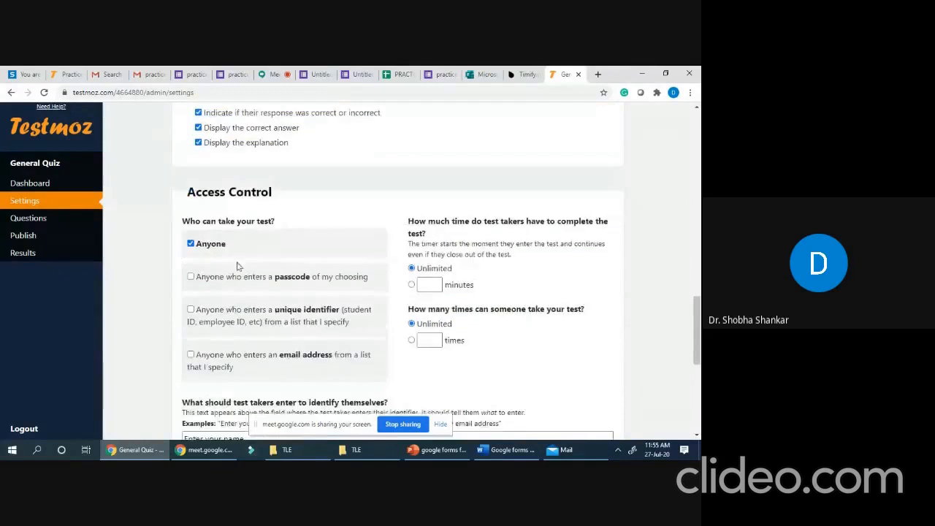
{"action": "left_click", "coordinate": [191, 277]}
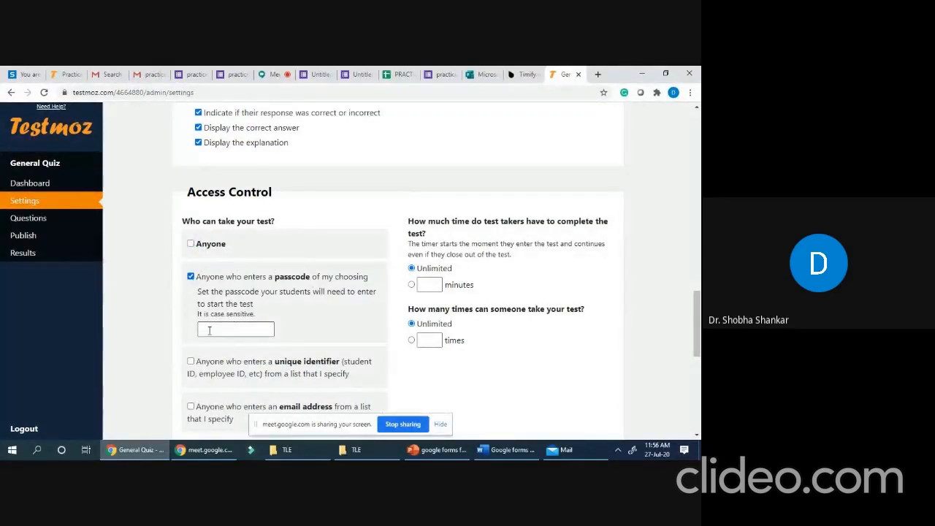
{"action": "left_click", "coordinate": [211, 329]}
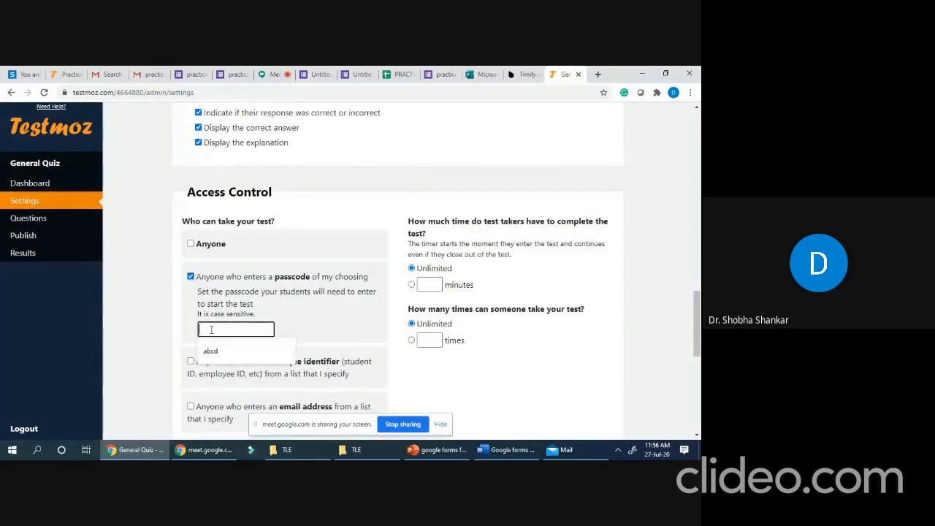
{"action": "left_click", "coordinate": [216, 356]}
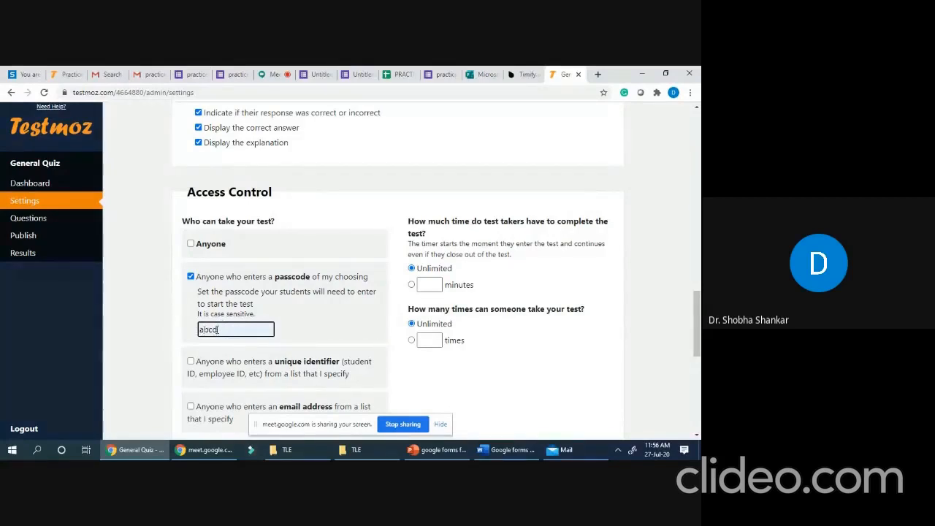
- Have test takers identify themselves with the prompt 'Enter your name', leaving completion emails off
{"action": "scroll", "coordinate": [319, 301], "scroll_direction": "down", "scroll_amount": 2}
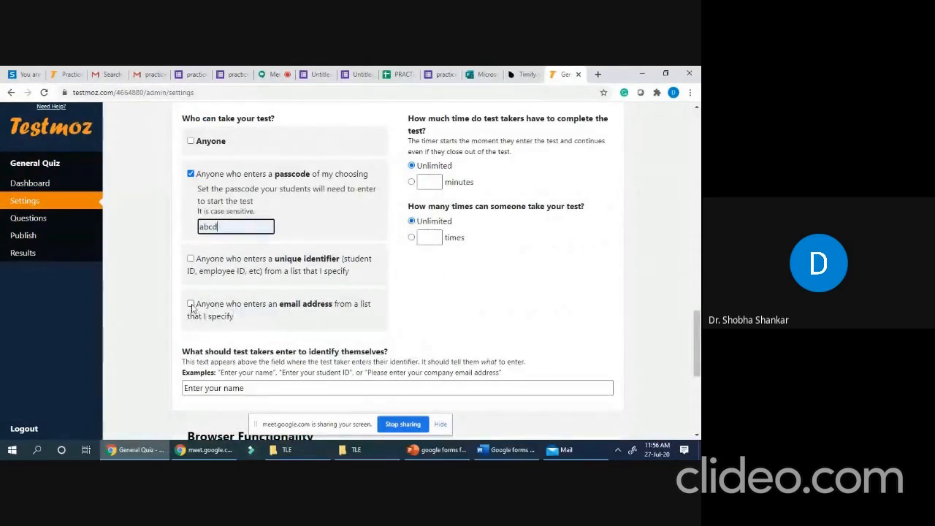
{"action": "left_click_drag", "start_coordinate": [237, 269], "coordinate": [420, 252]}
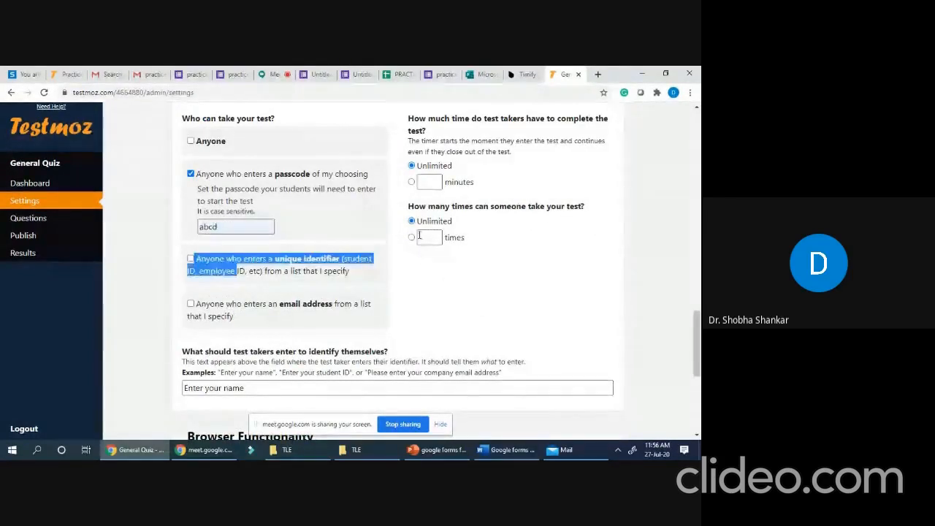
{"action": "left_click", "coordinate": [303, 205]}
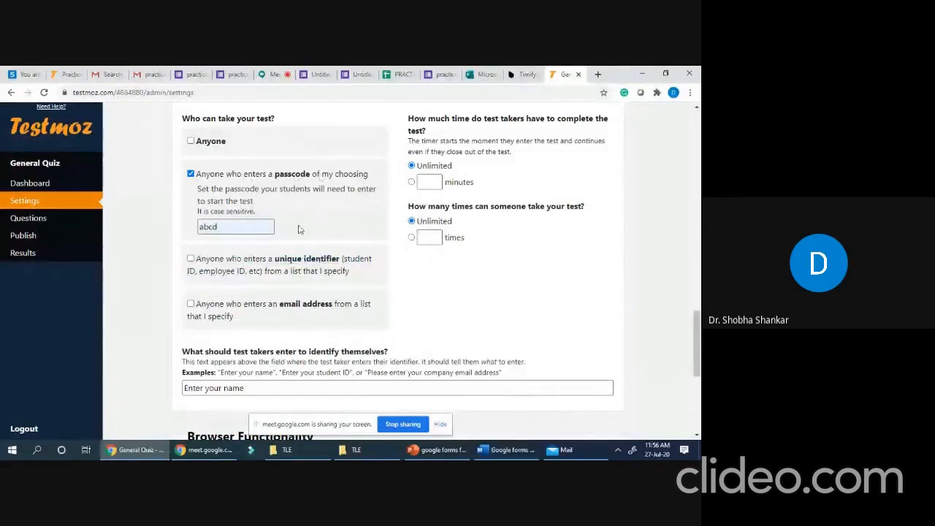
{"action": "scroll", "coordinate": [316, 292], "scroll_direction": "down", "scroll_amount": 2}
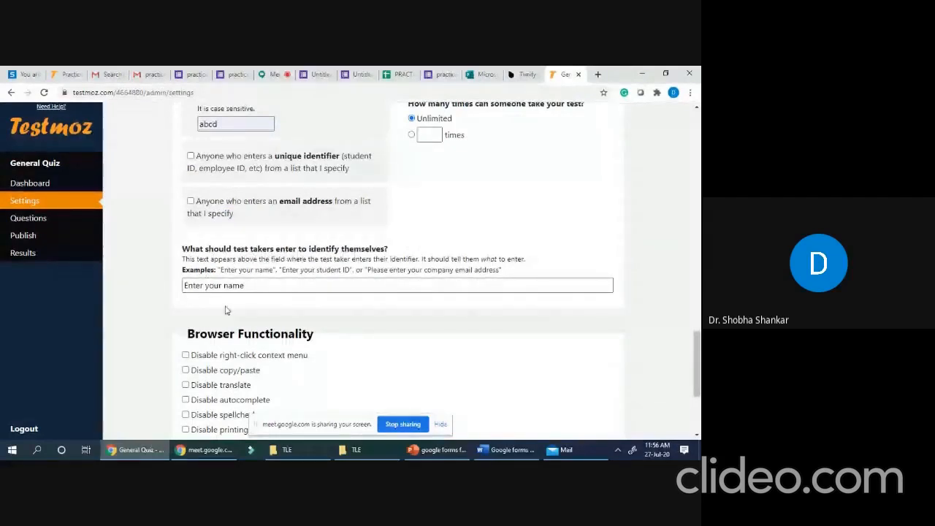
{"action": "left_click", "coordinate": [276, 286]}
{"action": "scroll", "coordinate": [277, 339], "scroll_direction": "down", "scroll_amount": 1}
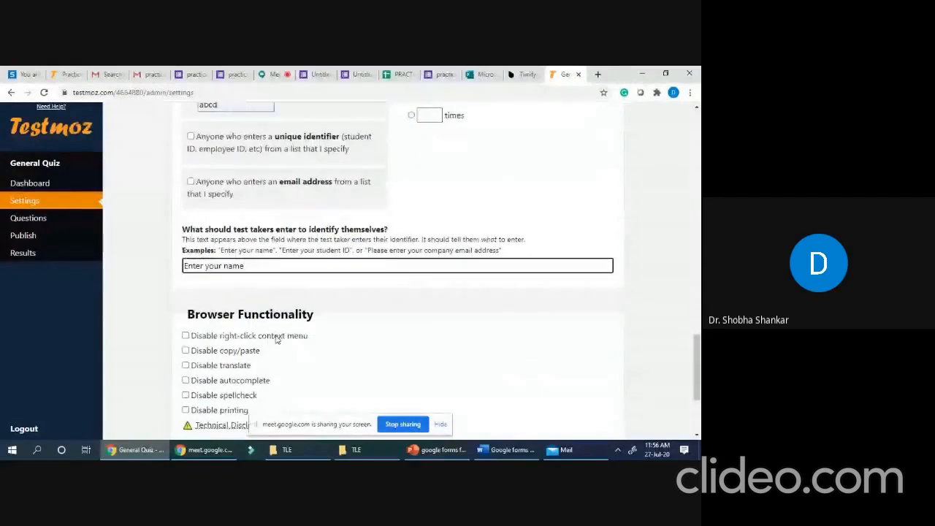
{"action": "scroll", "coordinate": [276, 339], "scroll_direction": "down", "scroll_amount": 3}
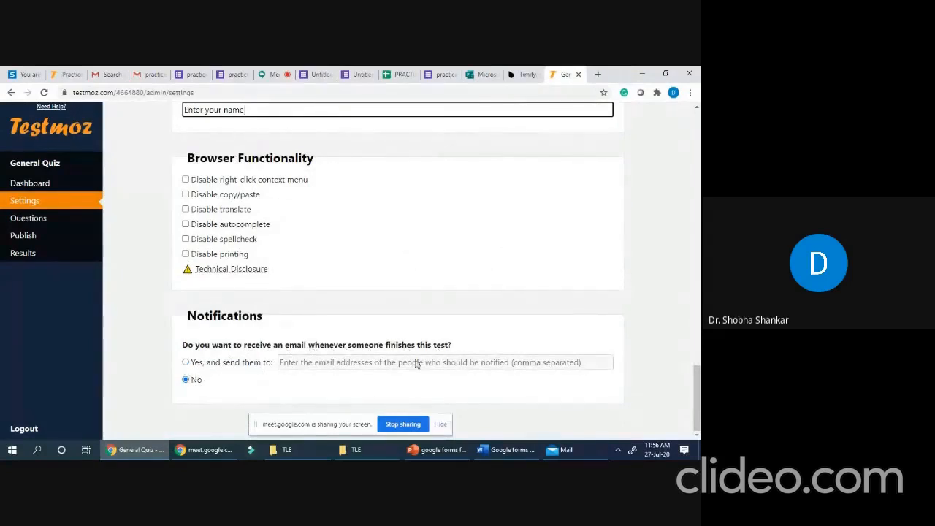
{"action": "scroll", "coordinate": [453, 345], "scroll_direction": "up", "scroll_amount": 1}
{"action": "scroll", "coordinate": [452, 346], "scroll_direction": "up", "scroll_amount": 20}
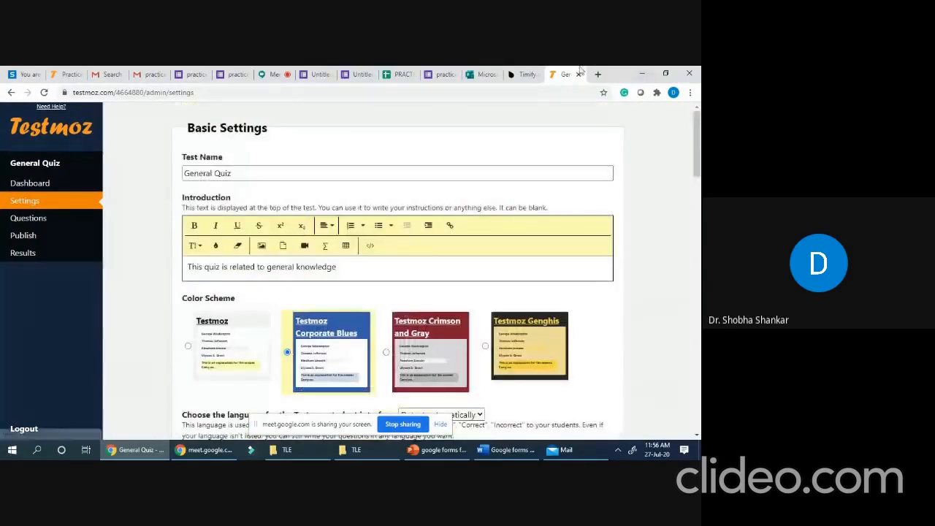
- Insert a 1-point 'Multiple choice (choose one)' question reading 'What is the use of root locus'
{"action": "left_click", "coordinate": [41, 222]}
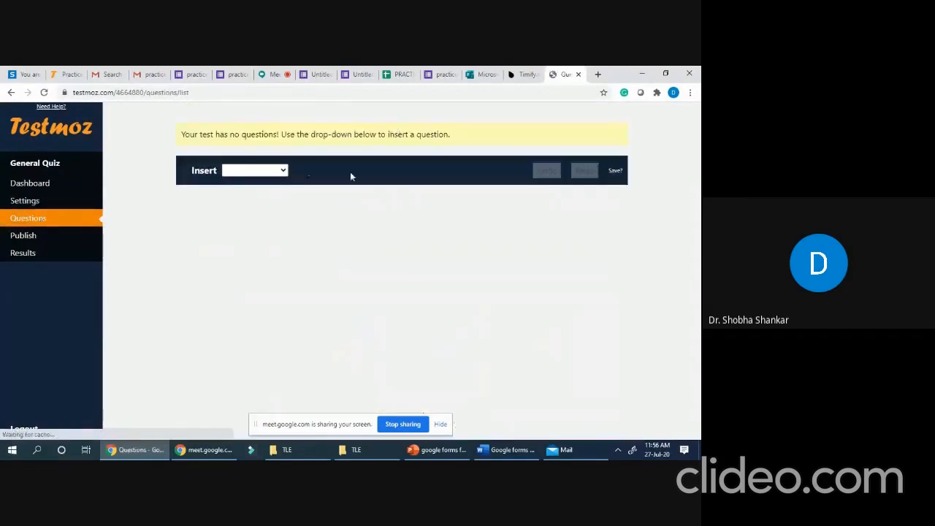
{"action": "left_click", "coordinate": [285, 172]}
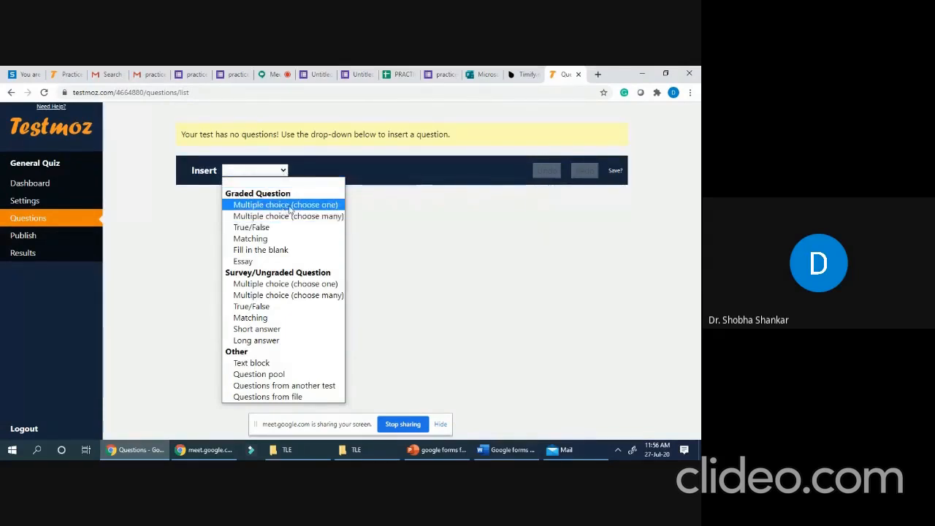
{"action": "left_click", "coordinate": [289, 208]}
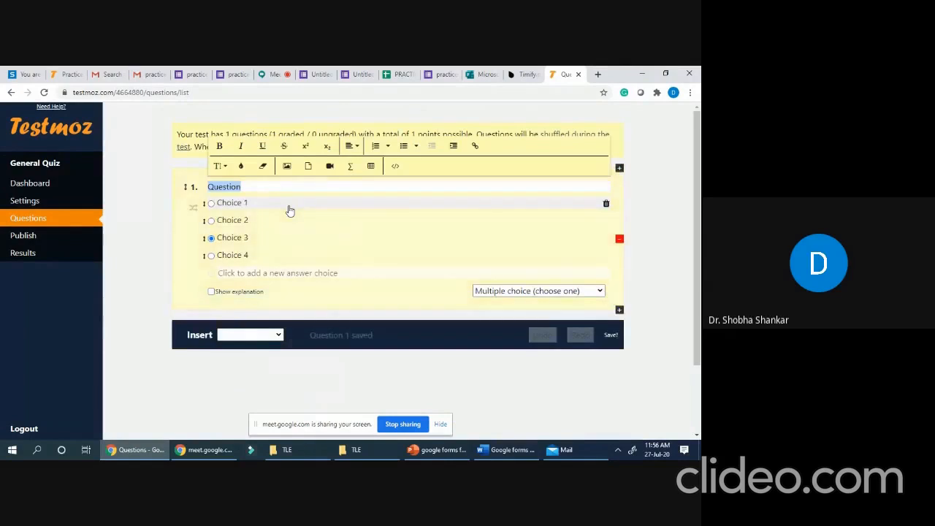
{"action": "left_click", "coordinate": [232, 187]}
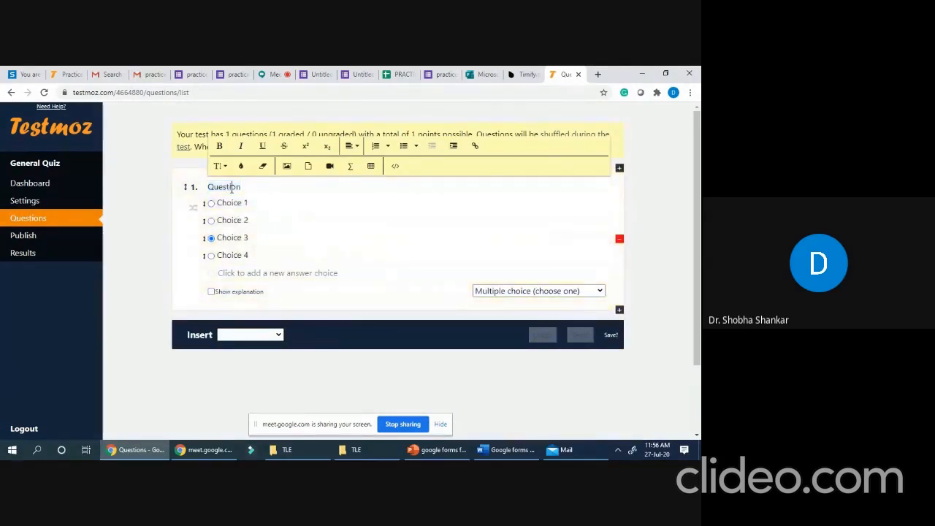
{"action": "type", "text": "what"}
{"action": "left_click_drag", "start_coordinate": [273, 187], "coordinate": [209, 187]}
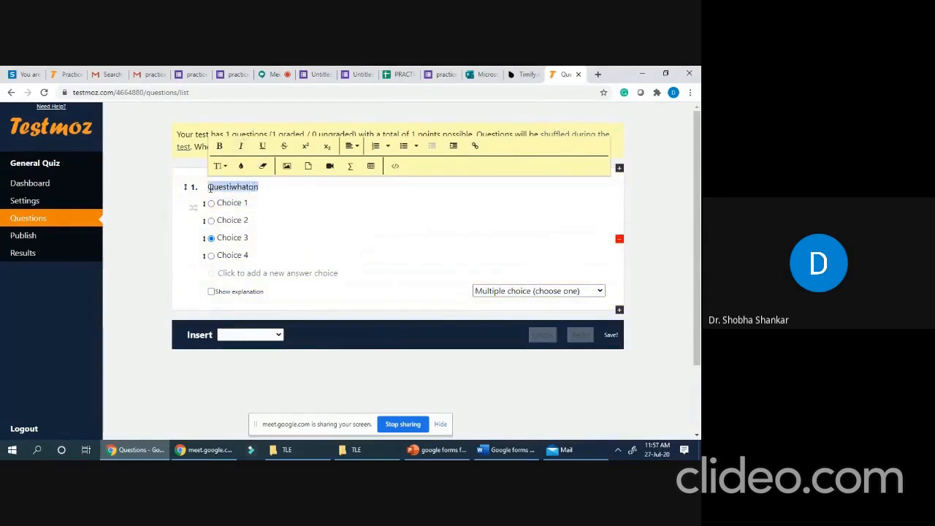
{"action": "type", "text": "What is the use of"}
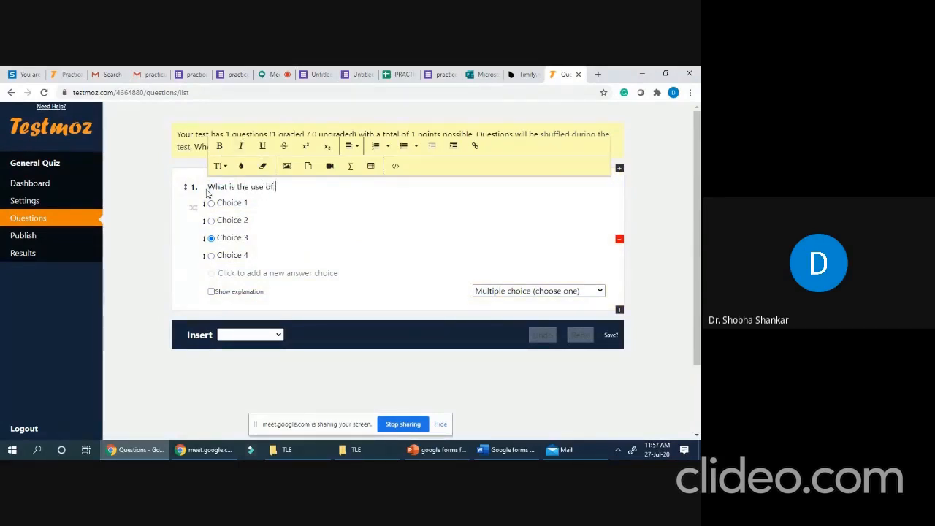
{"action": "key", "text": "BackSpace"}
{"action": "key", "text": "BackSpace"}
{"action": "key", "text": "BackSpace"}
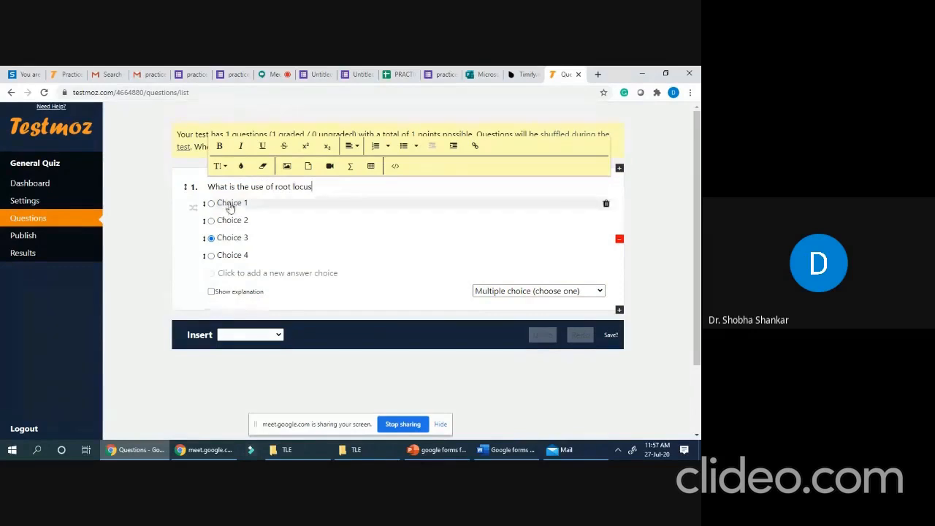
{"action": "left_click", "coordinate": [275, 335]}
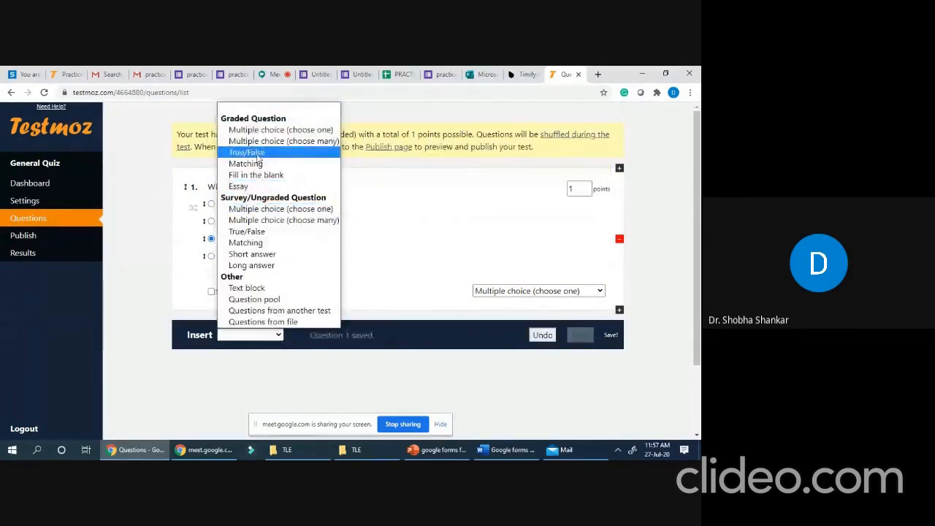
{"action": "left_click", "coordinate": [257, 153]}
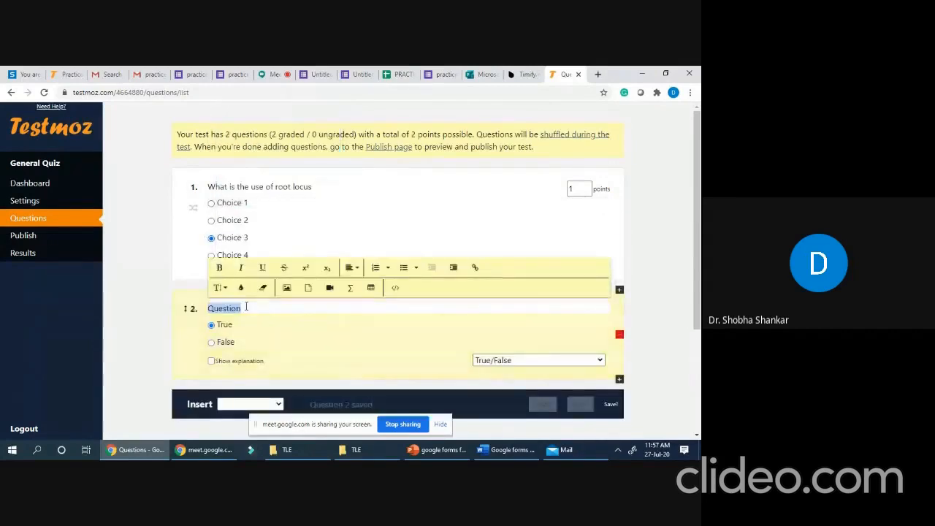
{"action": "type", "text": "Gain"}
{"action": "left_click", "coordinate": [209, 309]}
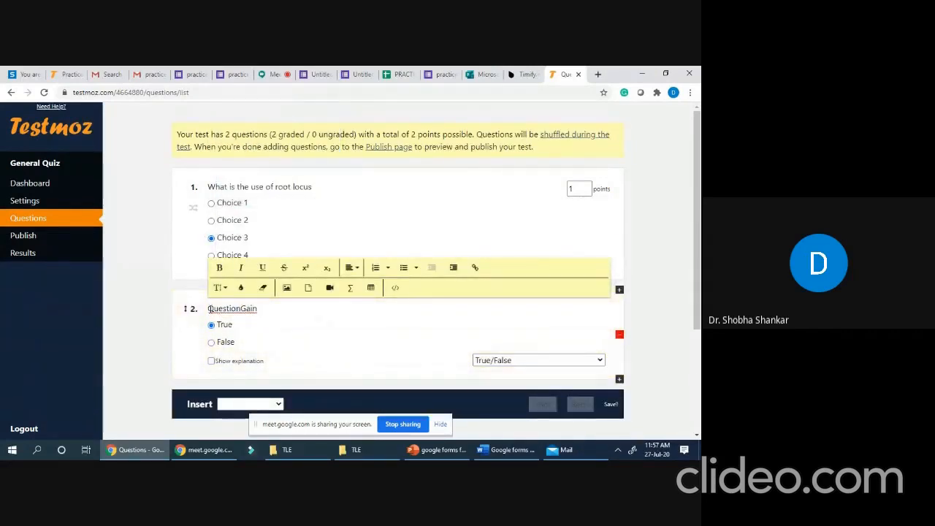
{"action": "left_click_drag", "start_coordinate": [209, 310], "coordinate": [270, 303]}
{"action": "type", "text": "For the sta"}
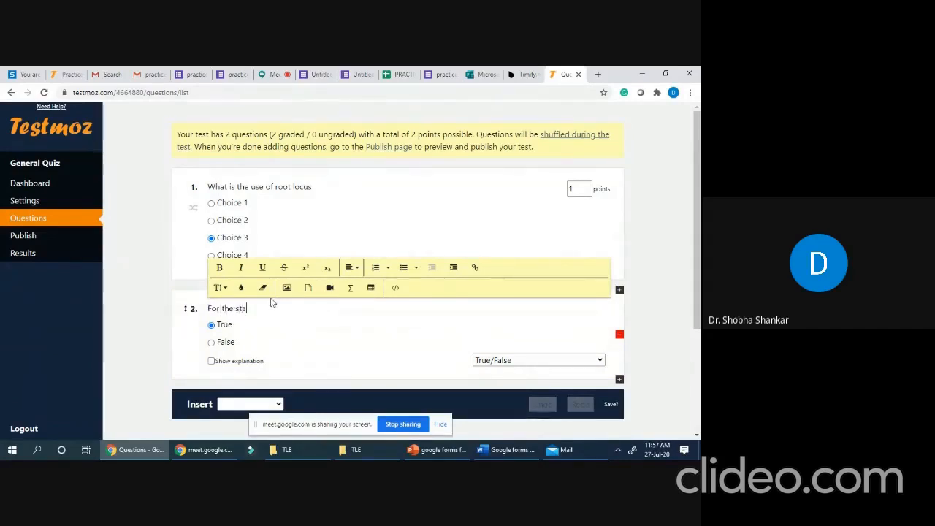
{"action": "type", "text": "ble system, Gain margin is"}
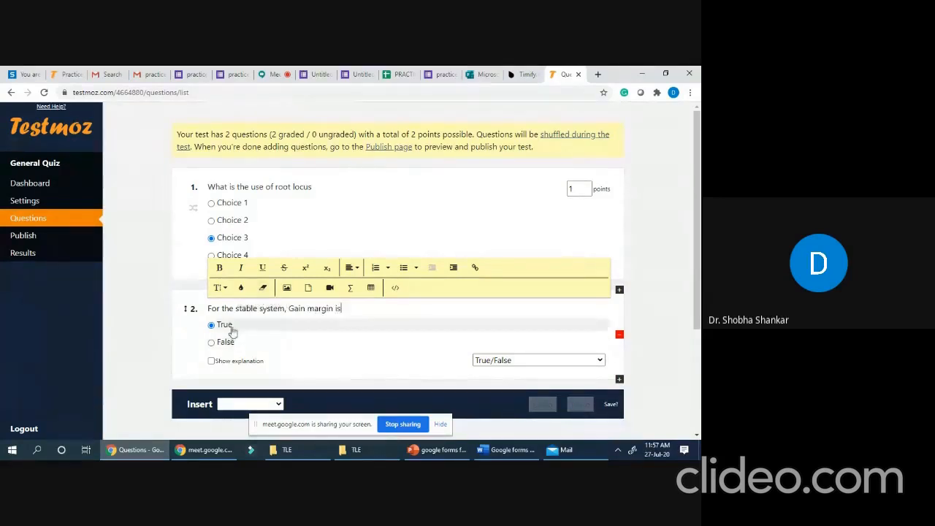
{"action": "type", "text": "l"}
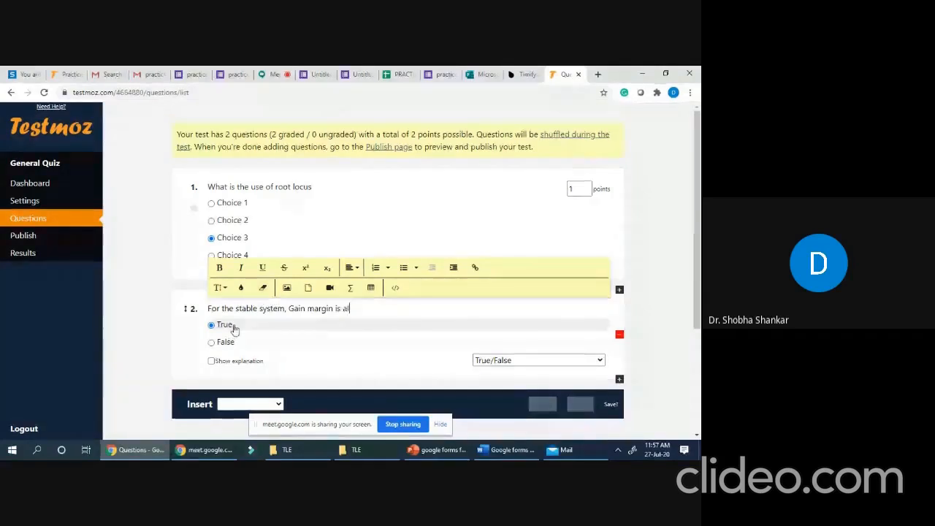
{"action": "type", "text": "ways posit"}
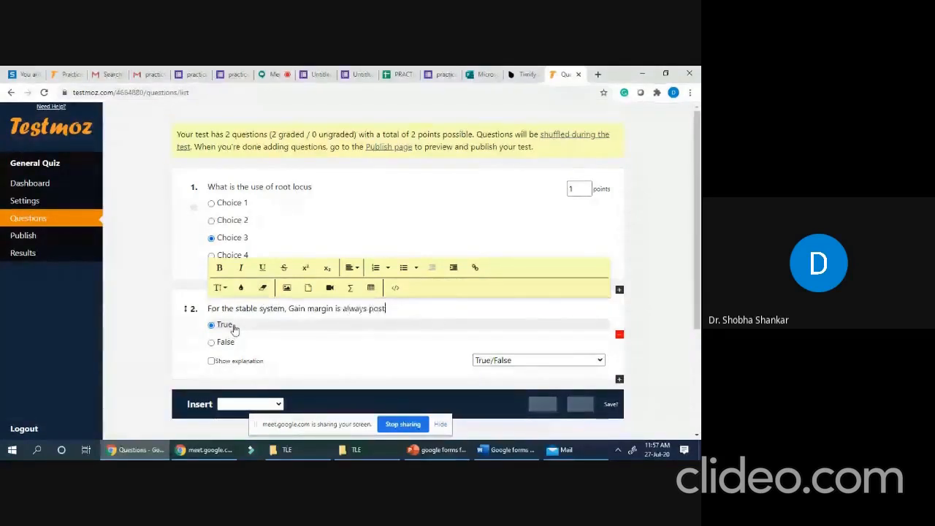
{"action": "type", "text": "ive"}
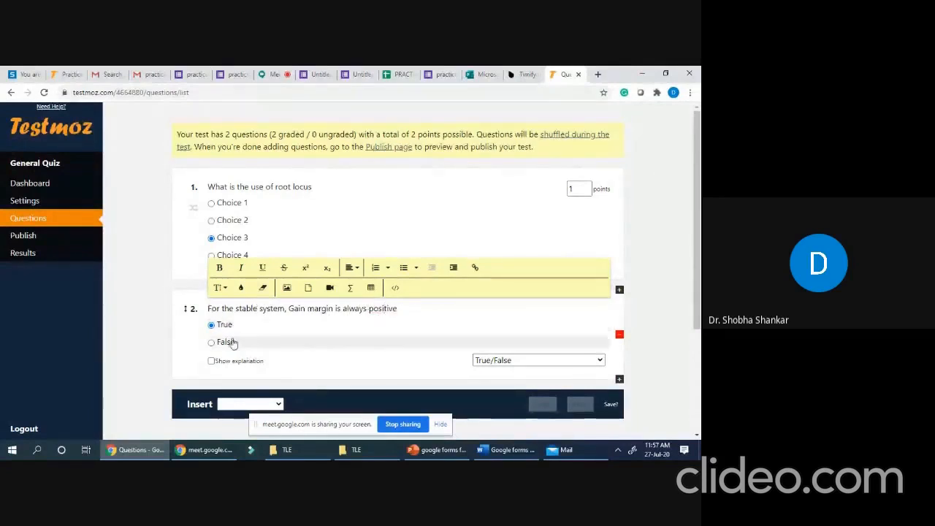
{"action": "scroll", "coordinate": [439, 347], "scroll_direction": "down", "scroll_amount": 1}
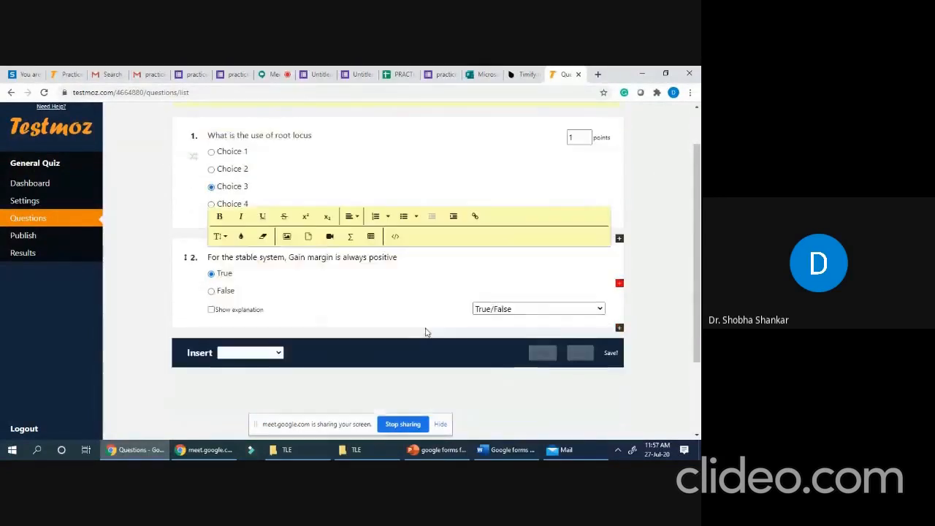
{"action": "scroll", "coordinate": [383, 303], "scroll_direction": "up", "scroll_amount": 1}
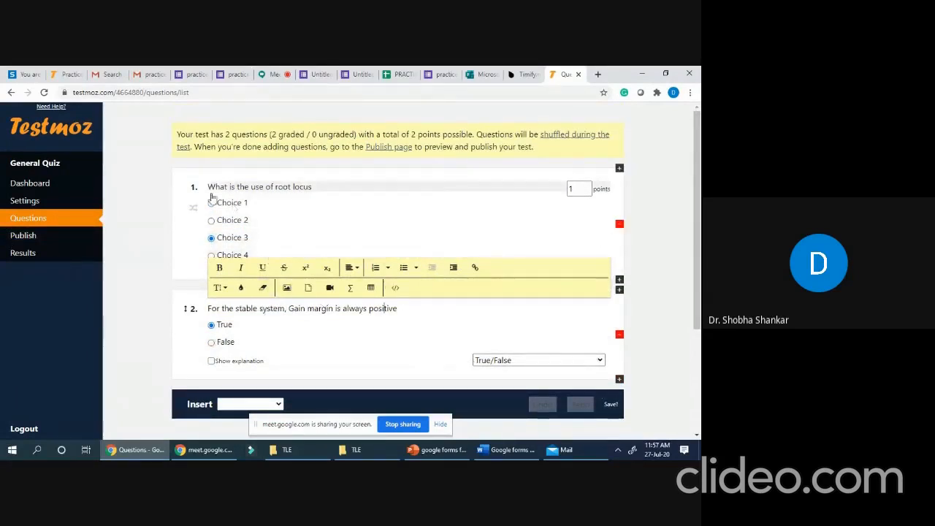
- Mark Choice 2 as the correct answer to the root locus question
{"action": "left_click", "coordinate": [212, 219]}
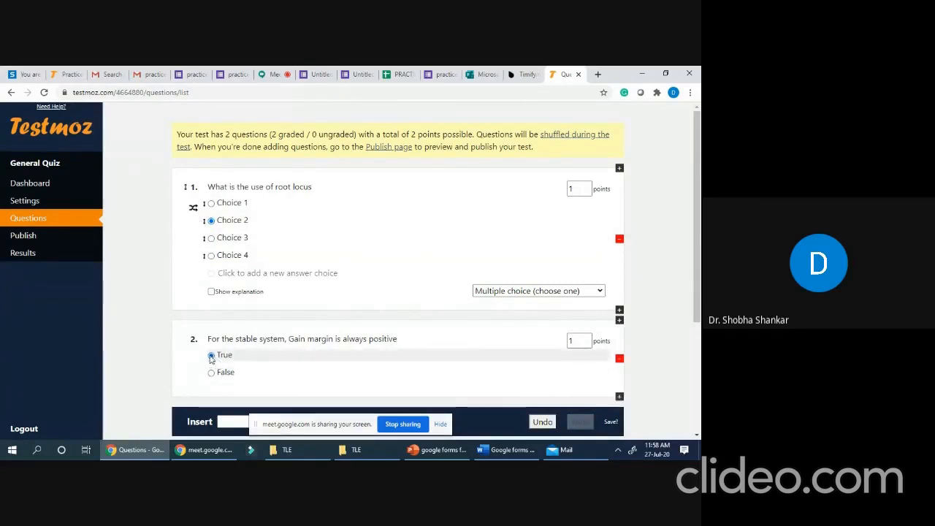
{"action": "scroll", "coordinate": [491, 236], "scroll_direction": "down", "scroll_amount": 2}
{"action": "scroll", "coordinate": [553, 236], "scroll_direction": "up", "scroll_amount": 3}
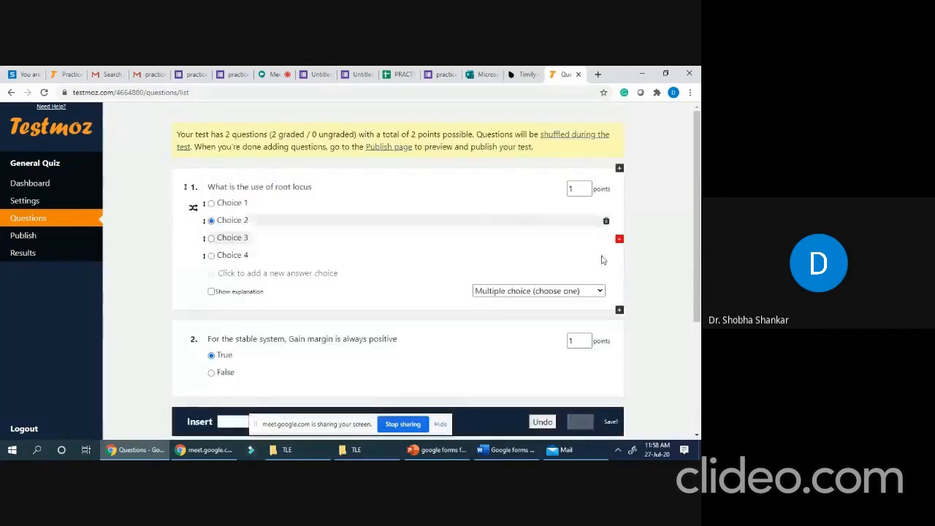
- Raise question 1 to 3 points, making the quiz total 4 points
{"action": "left_click", "coordinate": [587, 192]}
{"action": "left_click", "coordinate": [586, 187]}
{"action": "left_click", "coordinate": [588, 187]}
{"action": "left_click", "coordinate": [589, 187]}
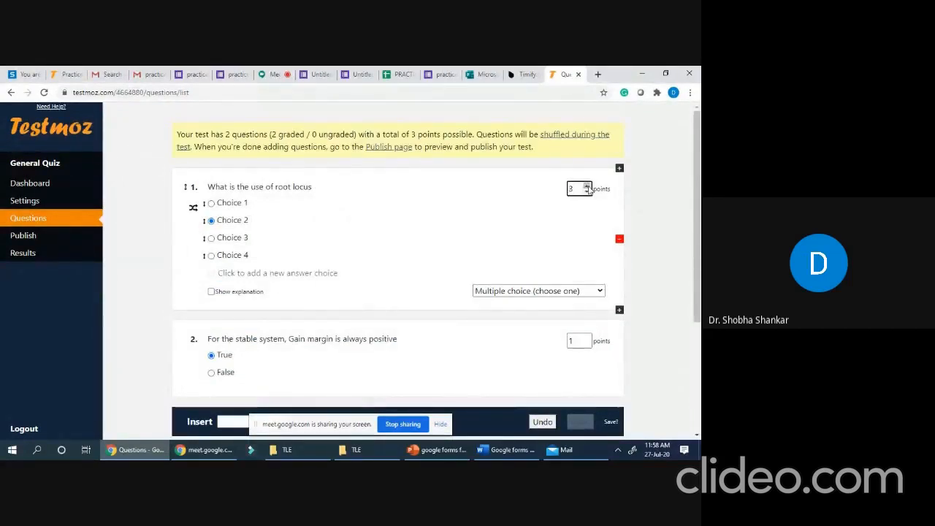
{"action": "left_click", "coordinate": [23, 236]}
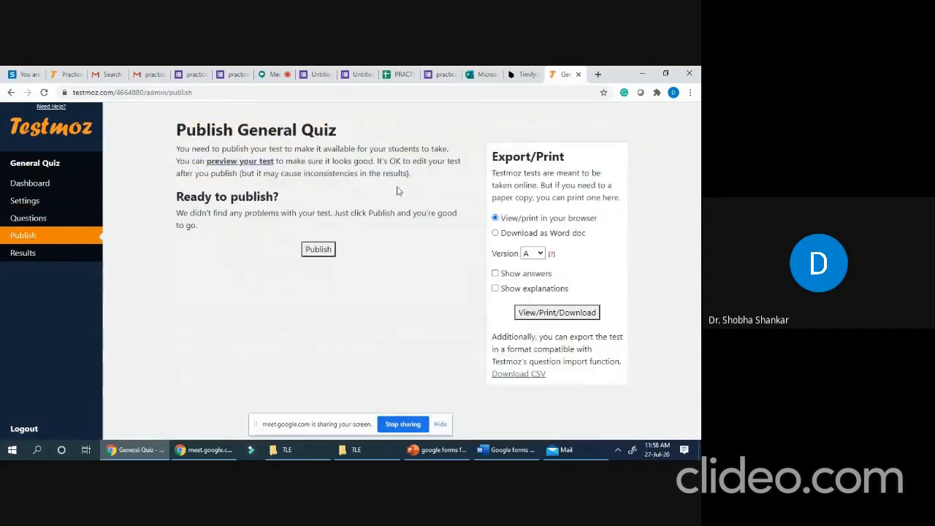
- Publish the General Quiz, dismiss the members-only scheduling notice, and open the testmoz.com/4664880 student page
{"action": "left_click", "coordinate": [319, 250]}
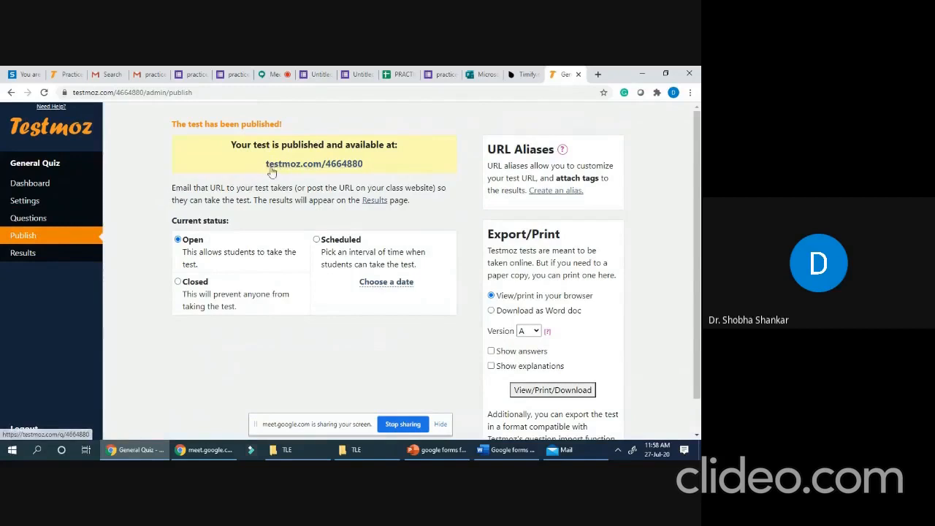
{"action": "scroll", "coordinate": [315, 158], "scroll_direction": "down", "scroll_amount": 1}
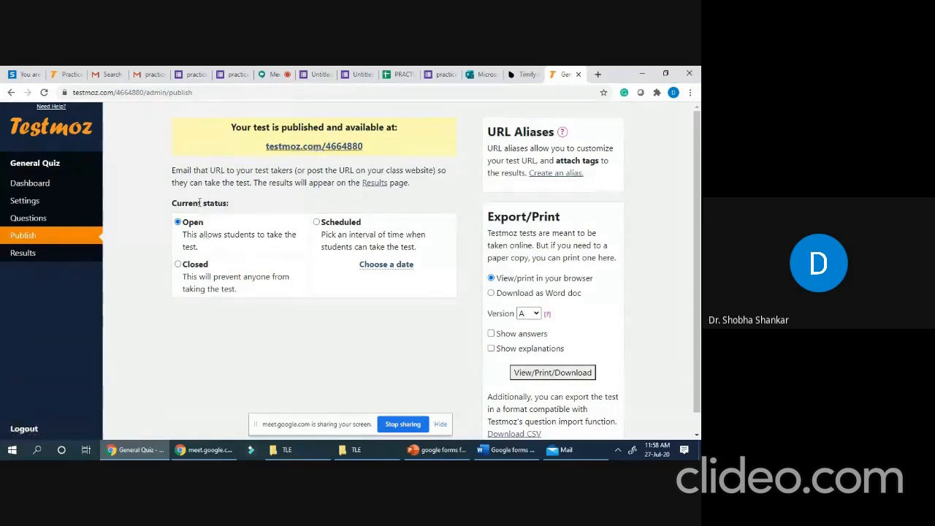
{"action": "left_click", "coordinate": [316, 222]}
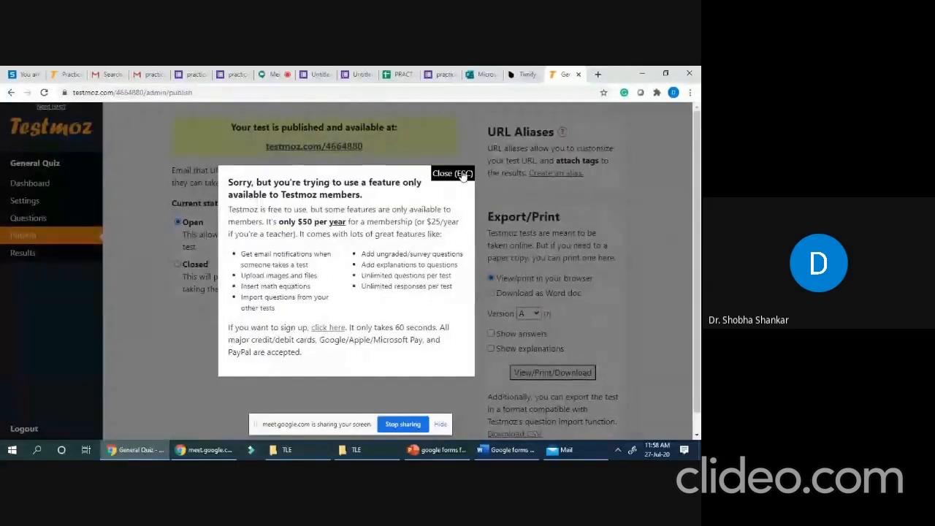
{"action": "left_click", "coordinate": [463, 174]}
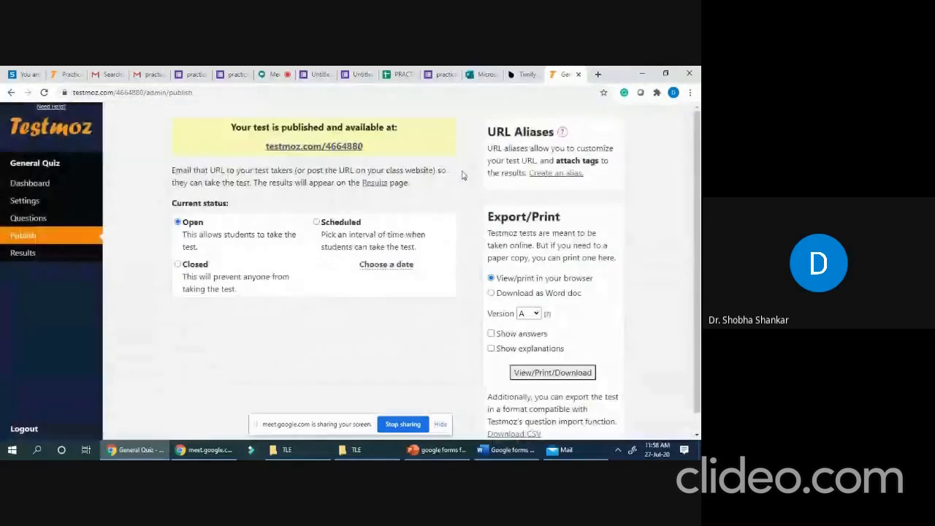
{"action": "left_click", "coordinate": [326, 146]}
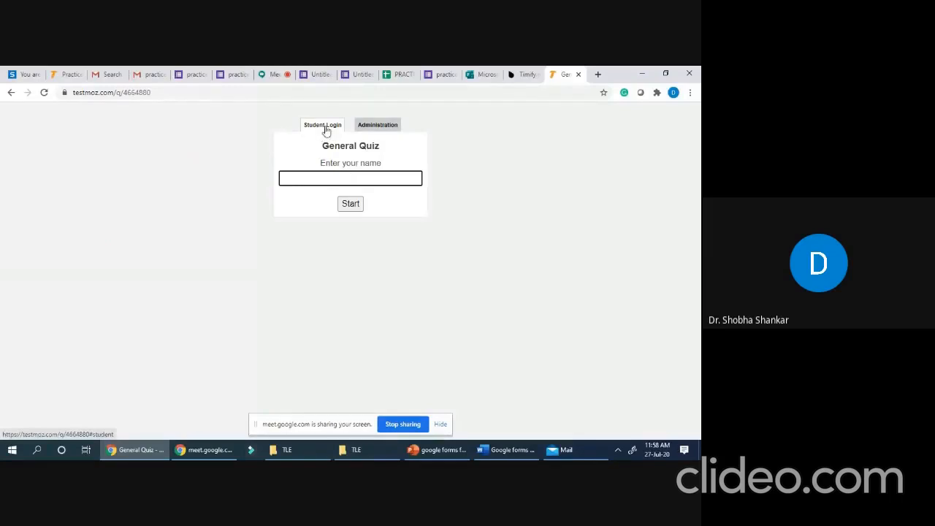
- Take the quiz under a test-taker name, answering Choice 3 and False for 0/4, then log out
{"action": "type", "text": "abcd"}
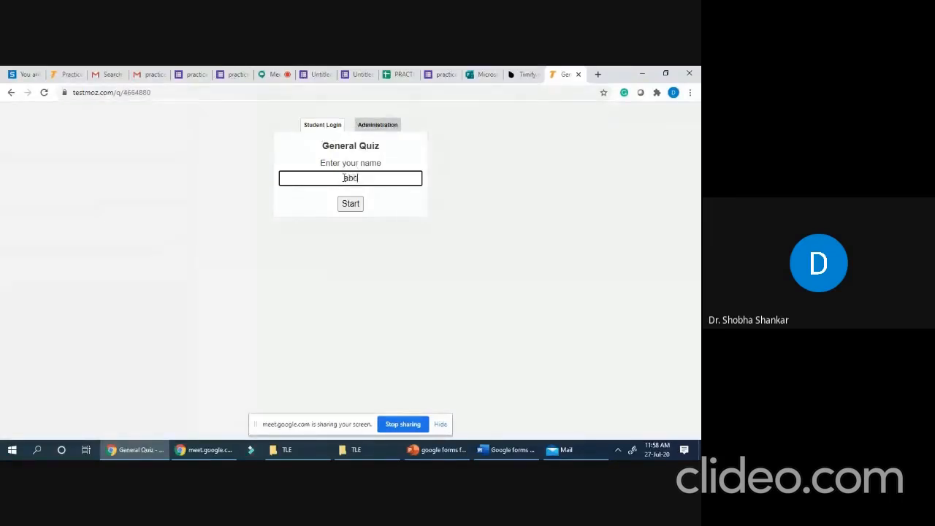
{"action": "left_click", "coordinate": [345, 208]}
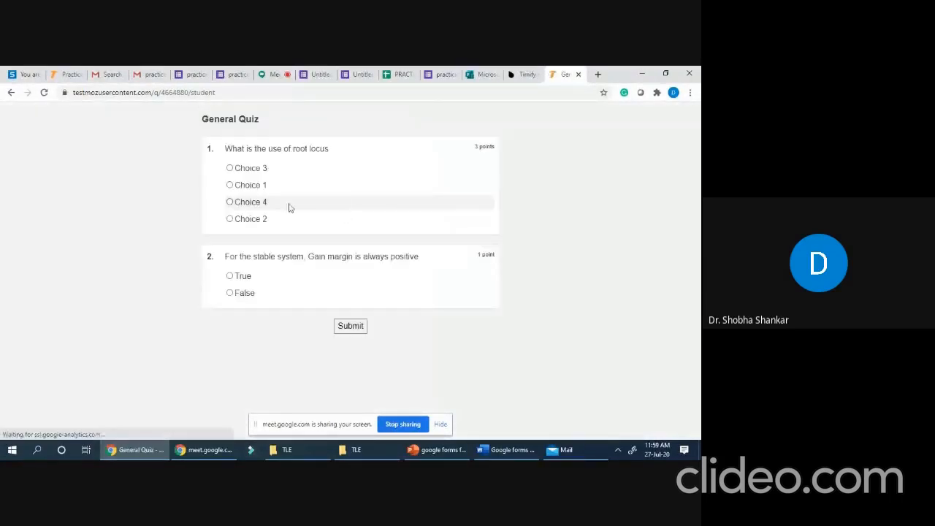
{"action": "left_click", "coordinate": [241, 173]}
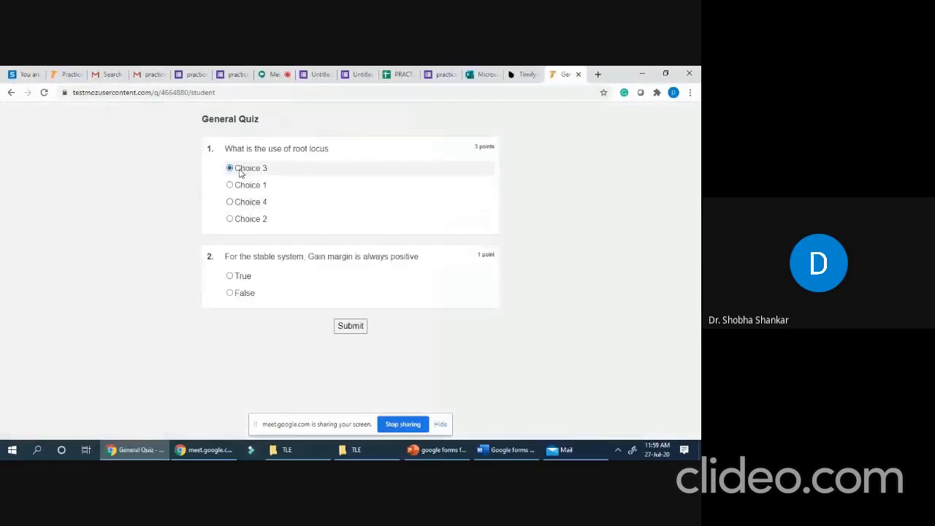
{"action": "left_click", "coordinate": [245, 294]}
{"action": "left_click", "coordinate": [350, 326]}
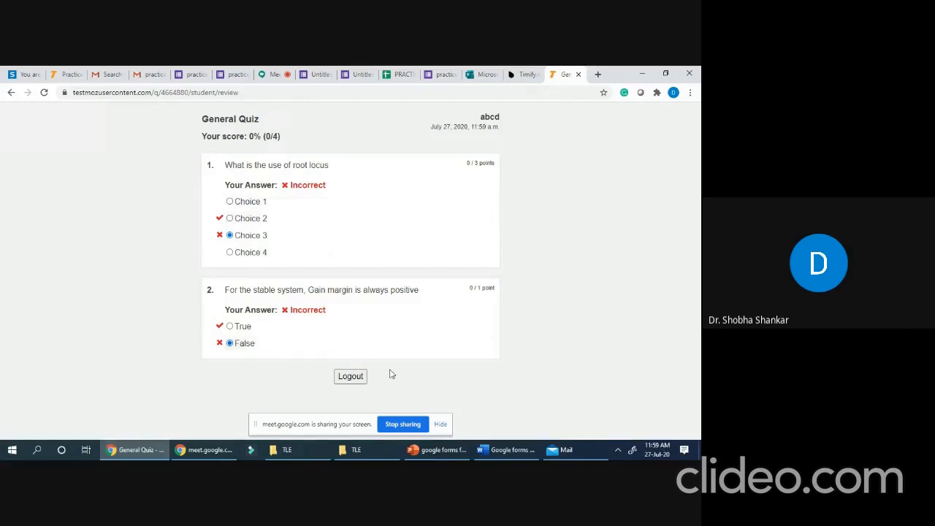
{"action": "left_click", "coordinate": [350, 376]}
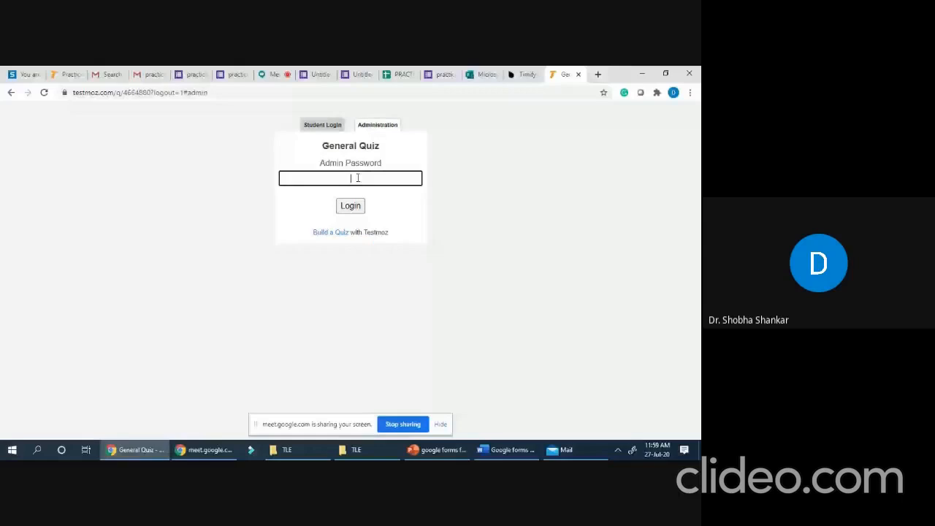
- Sign in with the admin password and save the point grid results as quiz_4664880.csv in TLE, then open it
{"action": "type", "text": "••"}
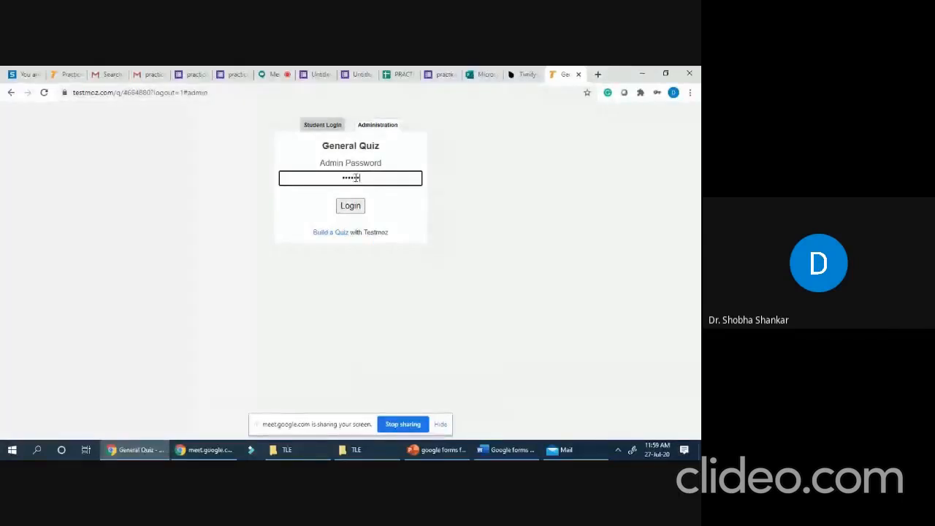
{"action": "left_click", "coordinate": [349, 210]}
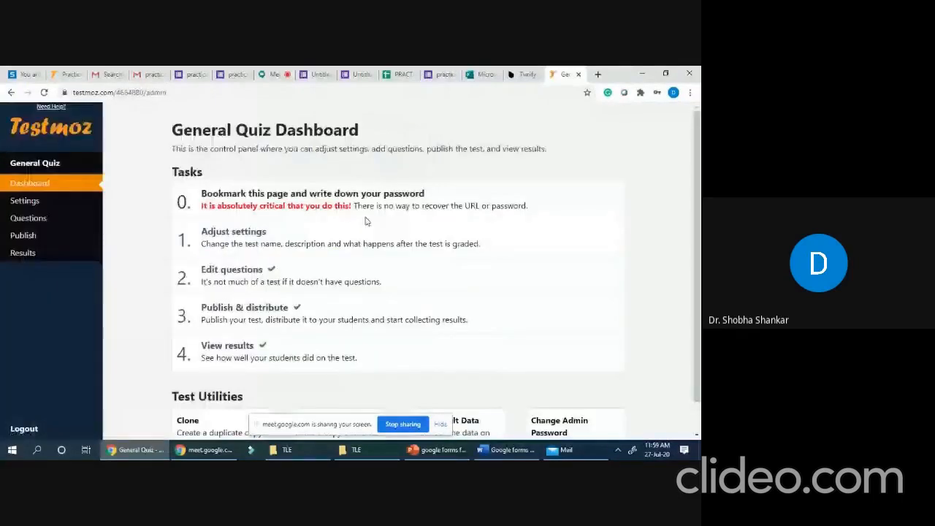
{"action": "left_click", "coordinate": [22, 253]}
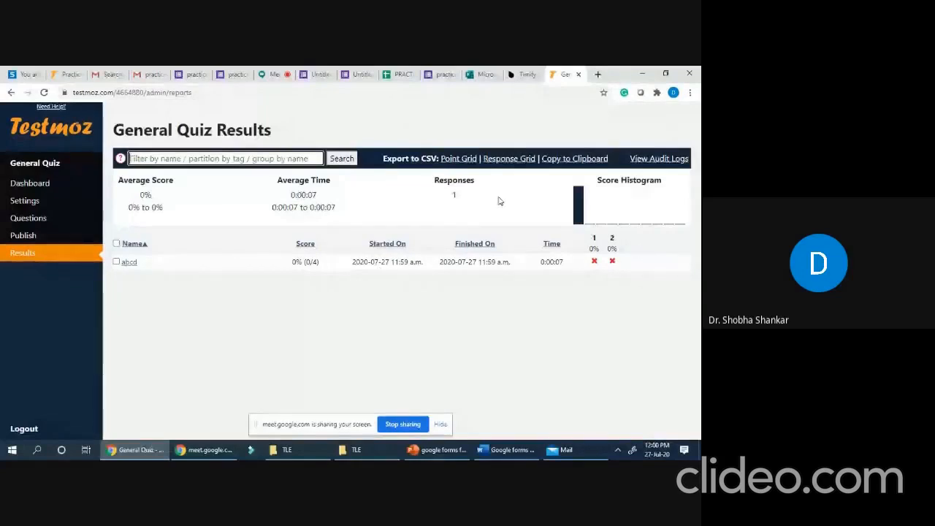
{"action": "left_click", "coordinate": [461, 159]}
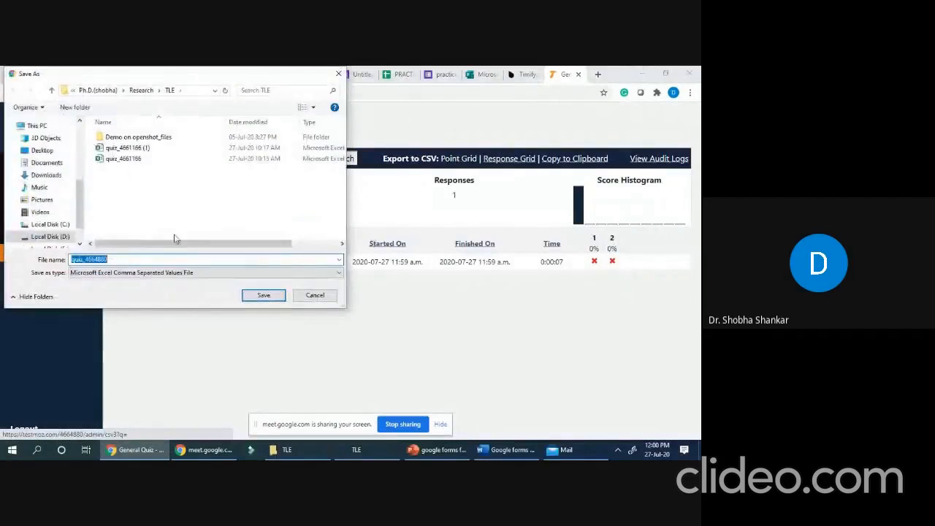
{"action": "left_click", "coordinate": [276, 300]}
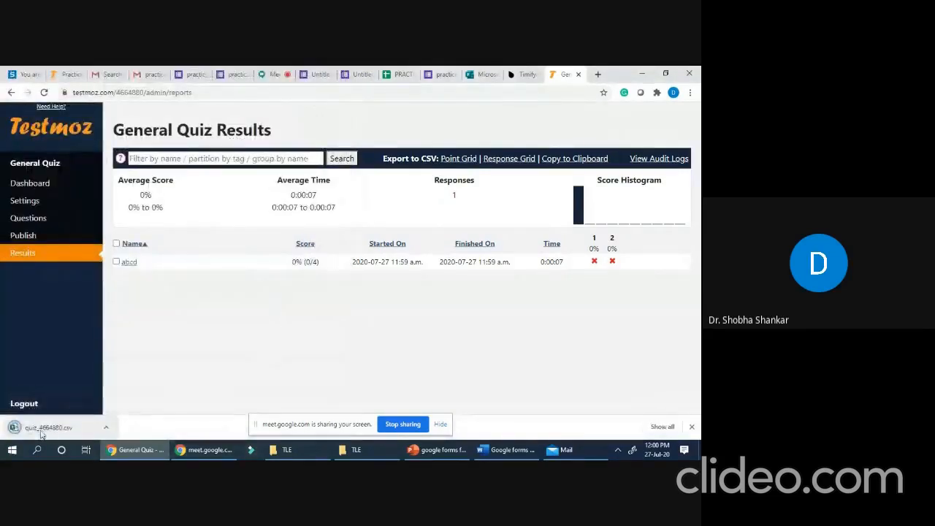
{"action": "left_click", "coordinate": [42, 434]}
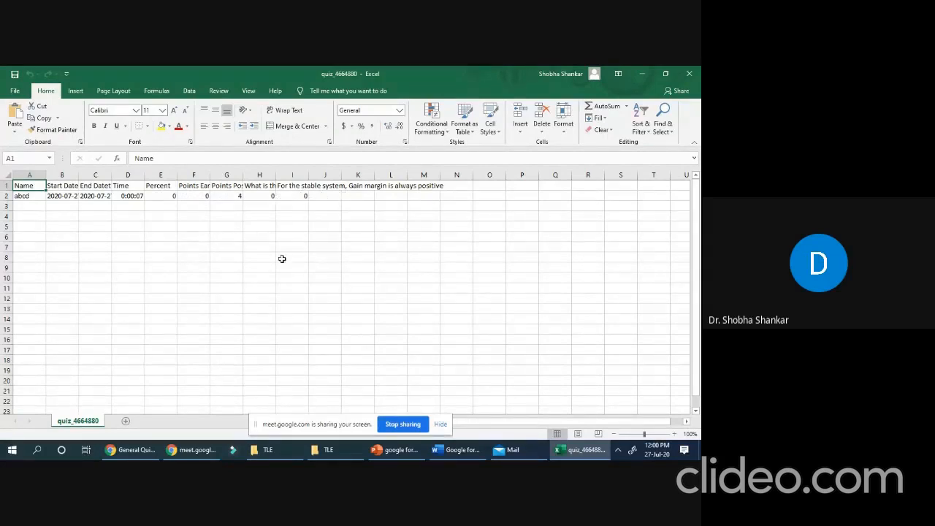
- Close the quiz_4664880 point grid workbook in Excel after checking the 0 of 4 score
{"action": "left_click", "coordinate": [690, 73]}
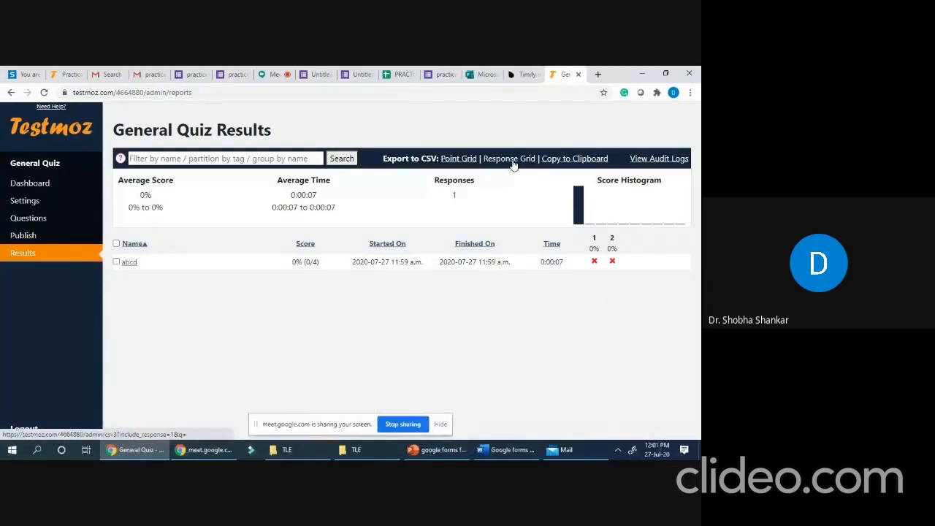
- Export and open the response grid quiz_4664880 (1) showing Choice 3 and FALSE, then close it
{"action": "left_click", "coordinate": [514, 165]}
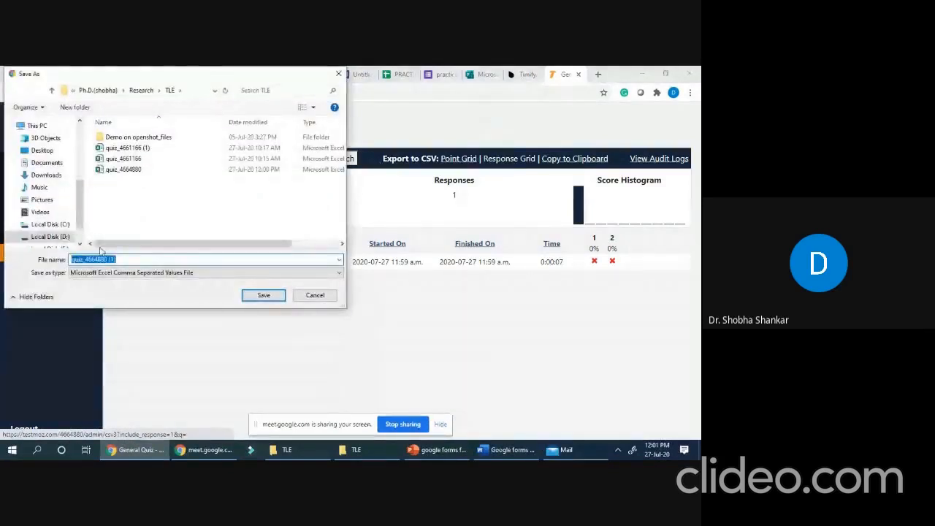
{"action": "left_click", "coordinate": [265, 295]}
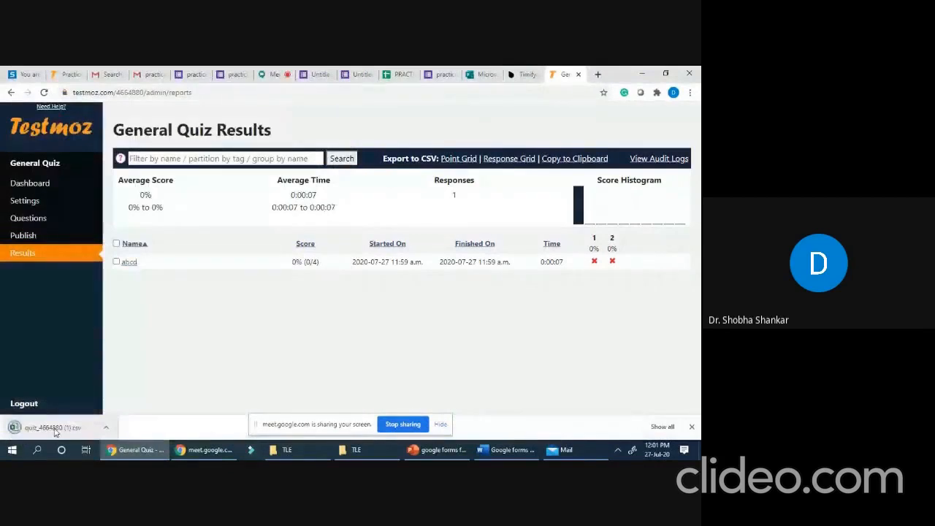
{"action": "left_click", "coordinate": [55, 430]}
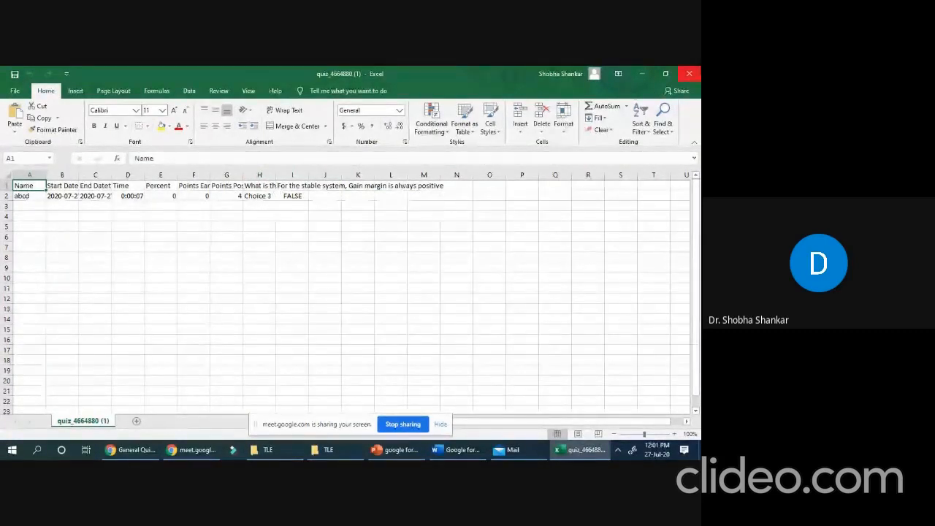
{"action": "left_click", "coordinate": [690, 75]}
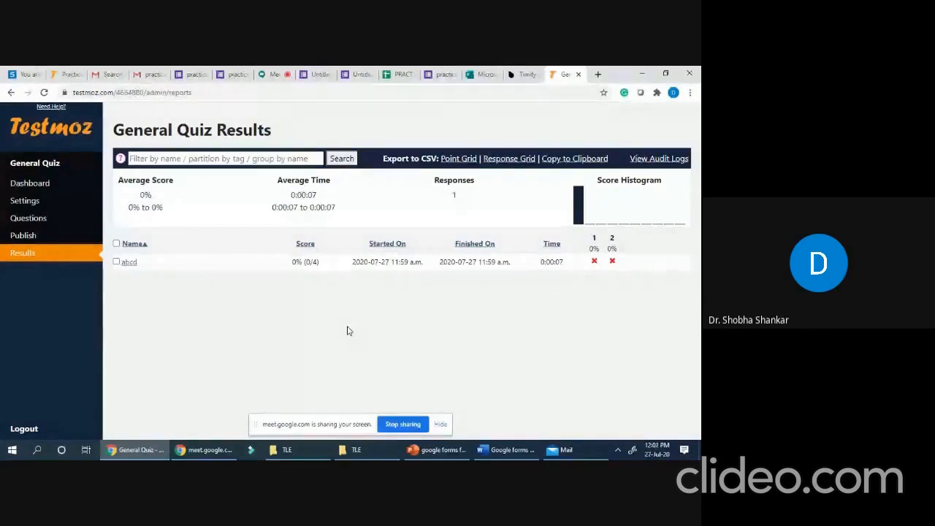
- Log out of the General Quiz administration and switch back to the Google Meet call
{"action": "left_click", "coordinate": [31, 435]}
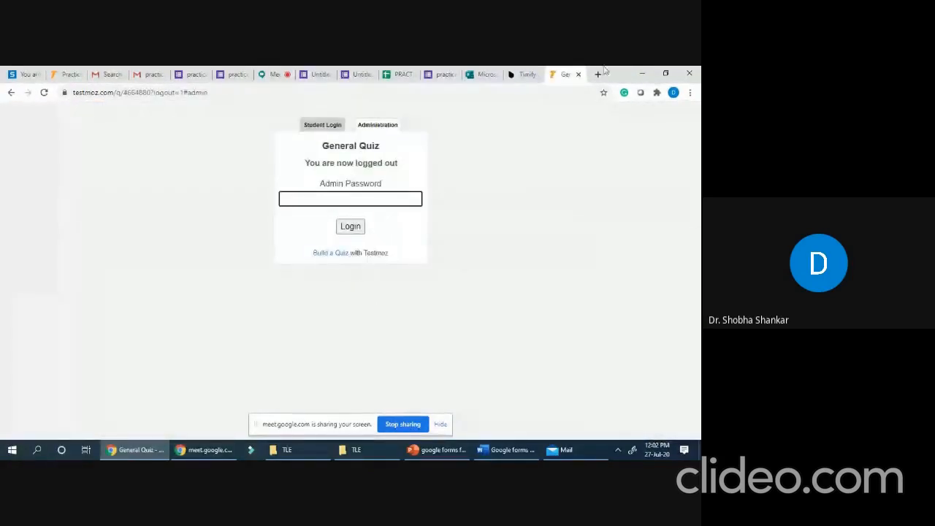
{"action": "left_click", "coordinate": [275, 76]}
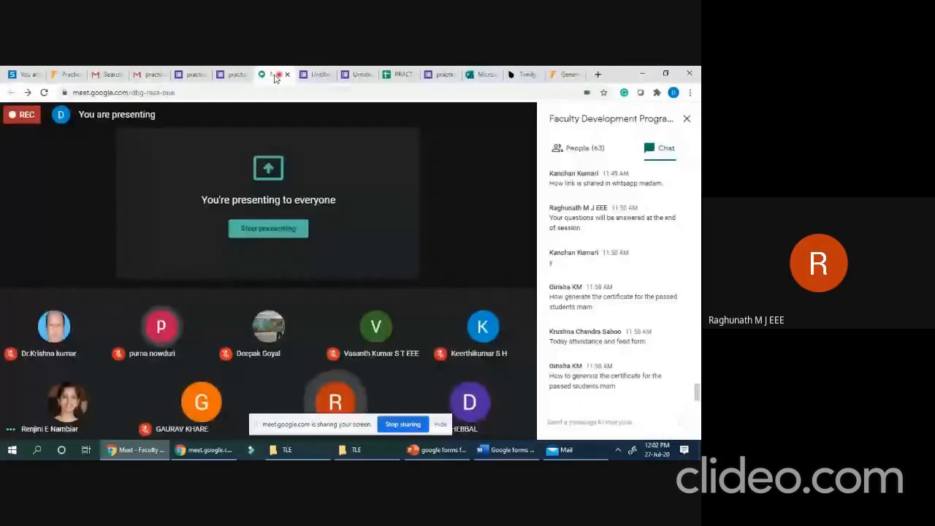
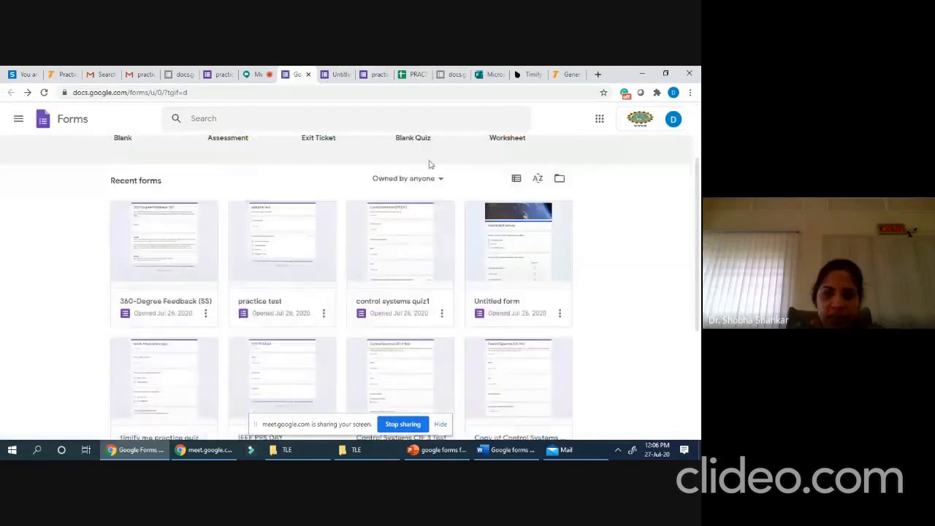
- Open the control systems quiz1 form and scroll through its questions
{"action": "left_click", "coordinate": [399, 244]}
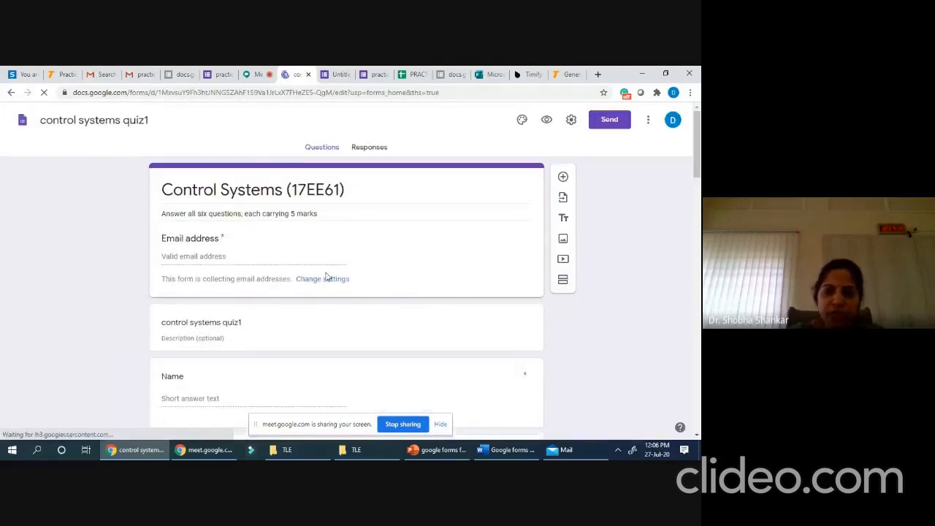
{"action": "scroll", "coordinate": [341, 241], "scroll_direction": "down", "scroll_amount": 3}
{"action": "scroll", "coordinate": [341, 242], "scroll_direction": "down", "scroll_amount": 5}
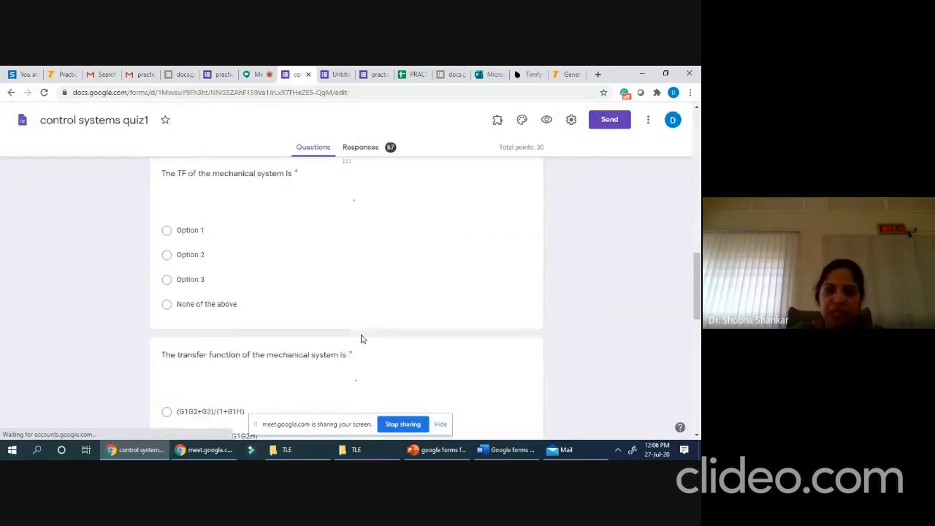
{"action": "scroll", "coordinate": [358, 321], "scroll_direction": "up", "scroll_amount": 4}
{"action": "scroll", "coordinate": [405, 317], "scroll_direction": "up", "scroll_amount": 4}
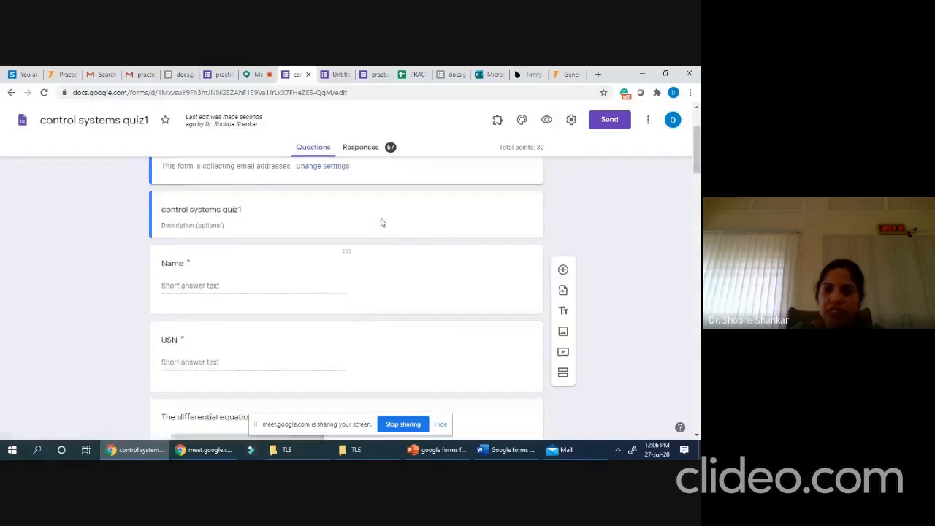
{"action": "scroll", "coordinate": [366, 270], "scroll_direction": "up", "scroll_amount": 2}
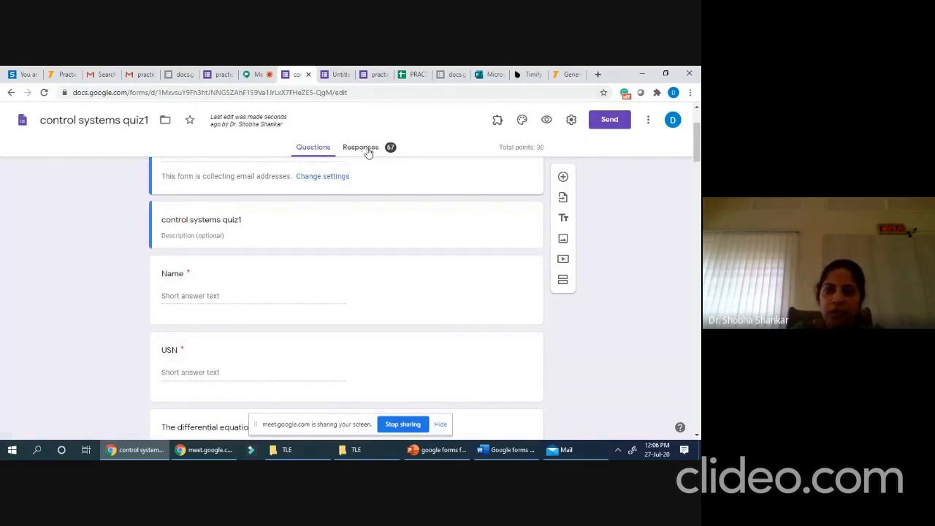
- Enable Timify.me via Add-ons > Configure and switch to the Timify.me dashboard tab
{"action": "left_click", "coordinate": [499, 120]}
{"action": "left_click", "coordinate": [509, 227]}
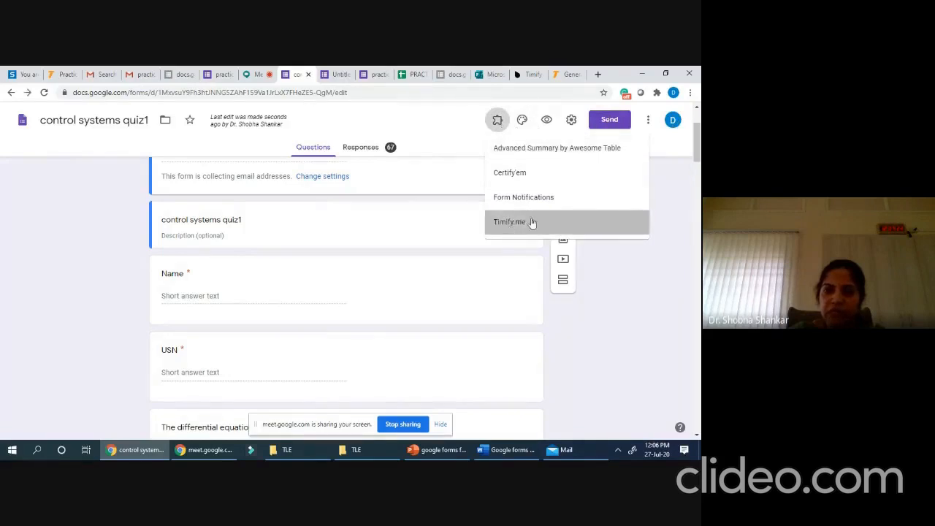
{"action": "left_click", "coordinate": [337, 168]}
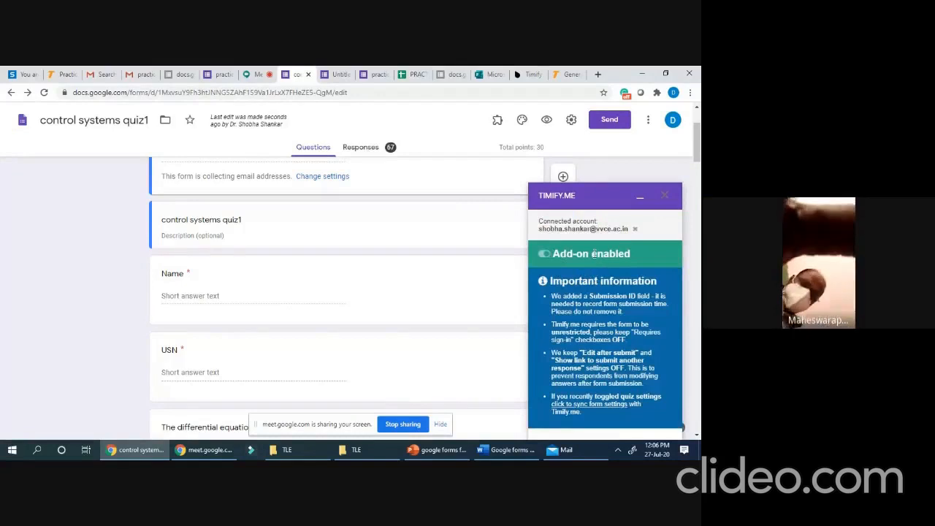
{"action": "left_click", "coordinate": [518, 74]}
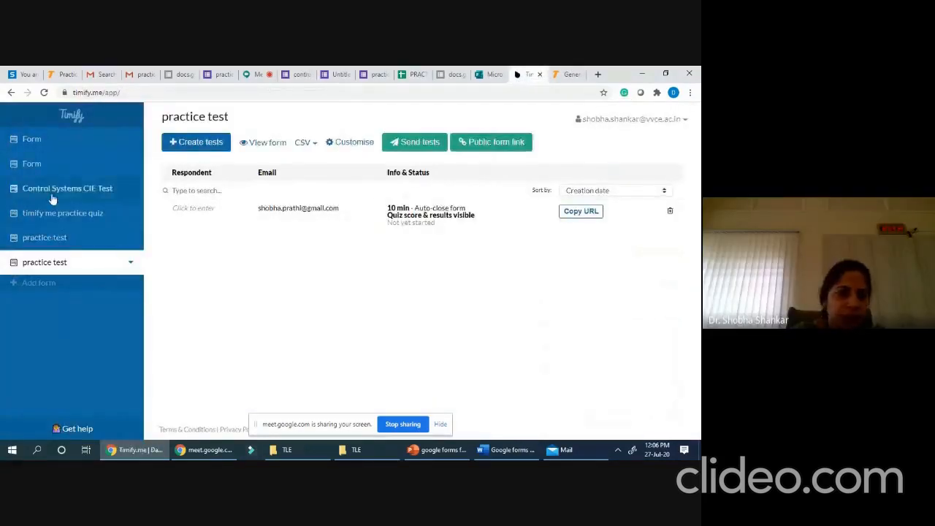
- Open the second Form entry under Control Systems CIE Test and review respondents' 60-min times and scores
{"action": "left_click", "coordinate": [60, 191]}
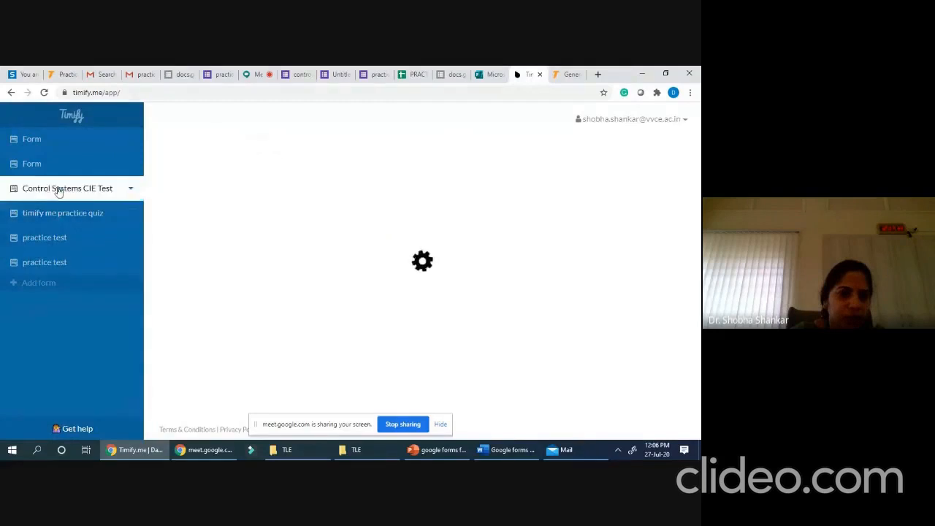
{"action": "double_click", "coordinate": [41, 192]}
{"action": "left_click", "coordinate": [79, 191]}
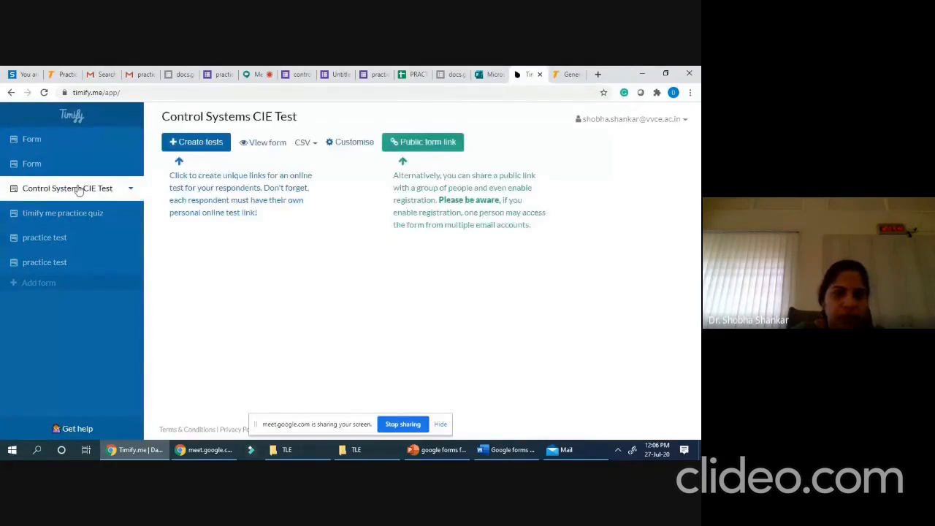
{"action": "left_click", "coordinate": [48, 165]}
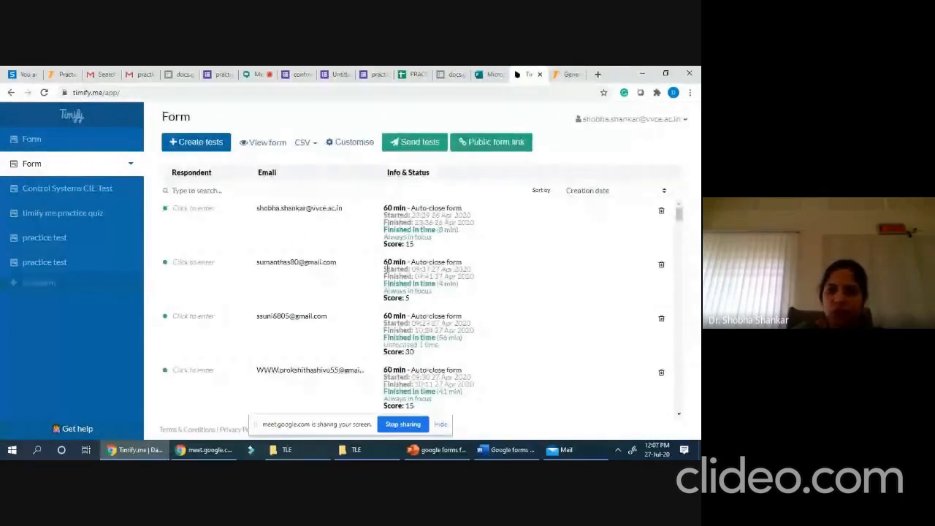
{"action": "scroll", "coordinate": [387, 269], "scroll_direction": "down", "scroll_amount": 3}
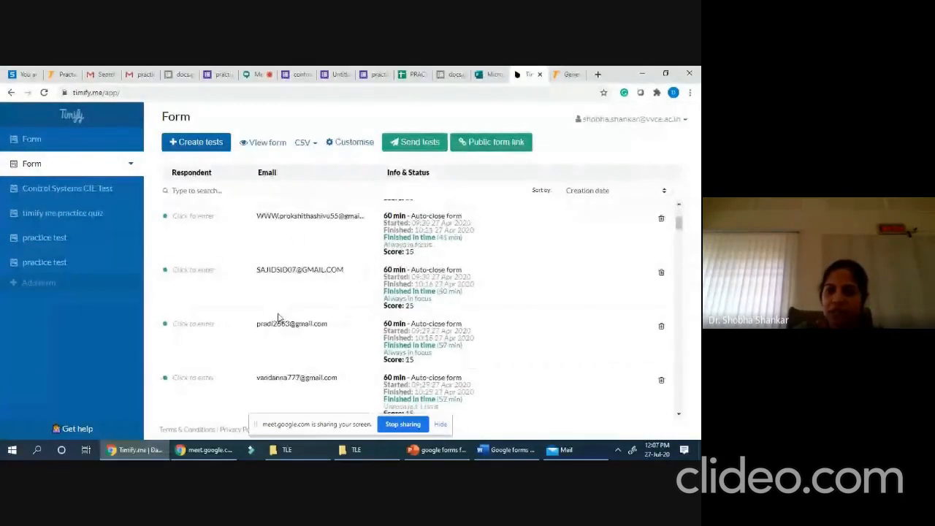
{"action": "scroll", "coordinate": [312, 280], "scroll_direction": "down", "scroll_amount": 2}
{"action": "mouse_move", "coordinate": [680, 234]}
{"action": "left_mouse_down"}
{"action": "mouse_move", "coordinate": [680, 247]}
{"action": "mouse_move", "coordinate": [678, 212]}
{"action": "mouse_move", "coordinate": [692, 266]}
{"action": "mouse_move", "coordinate": [685, 414]}
{"action": "mouse_move", "coordinate": [680, 218]}
{"action": "left_mouse_up"}
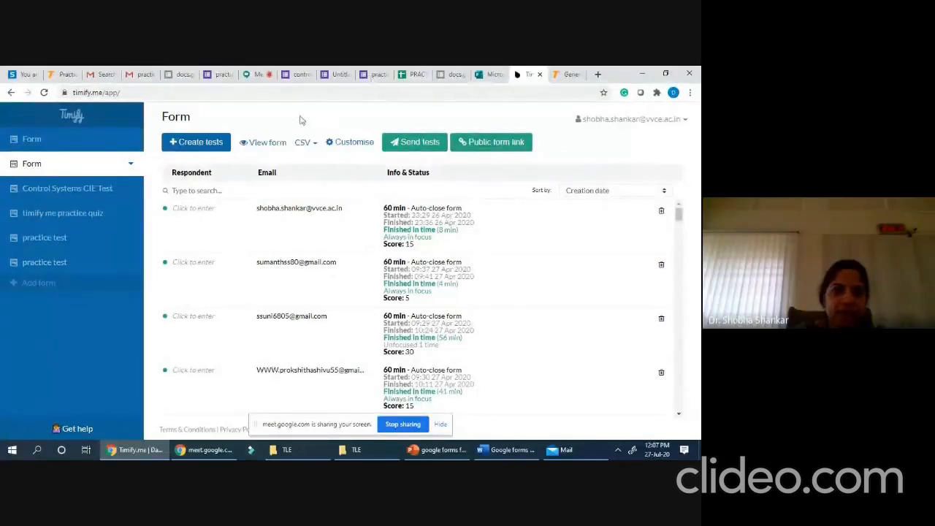
- Open control systems quiz1's 67 responses in the linked 17EE61 (Responses) spreadsheet
{"action": "left_click", "coordinate": [302, 75]}
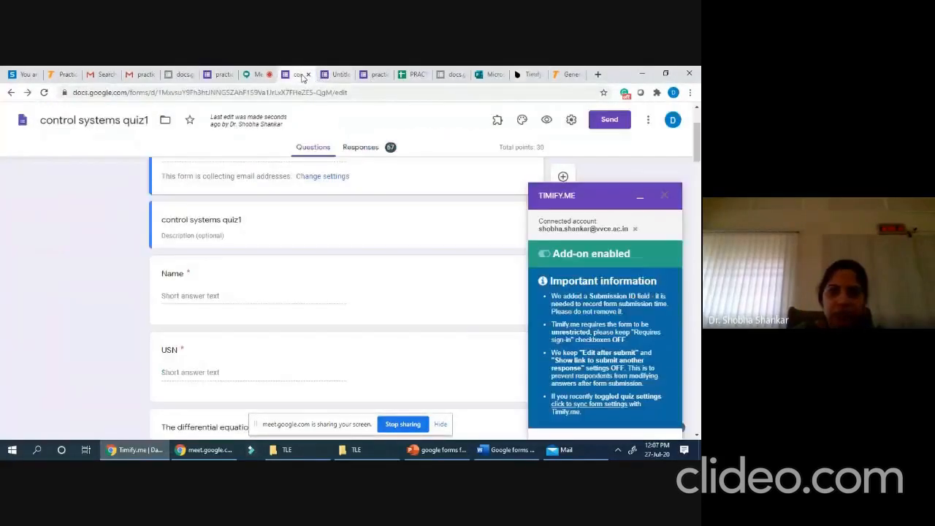
{"action": "left_click", "coordinate": [365, 148]}
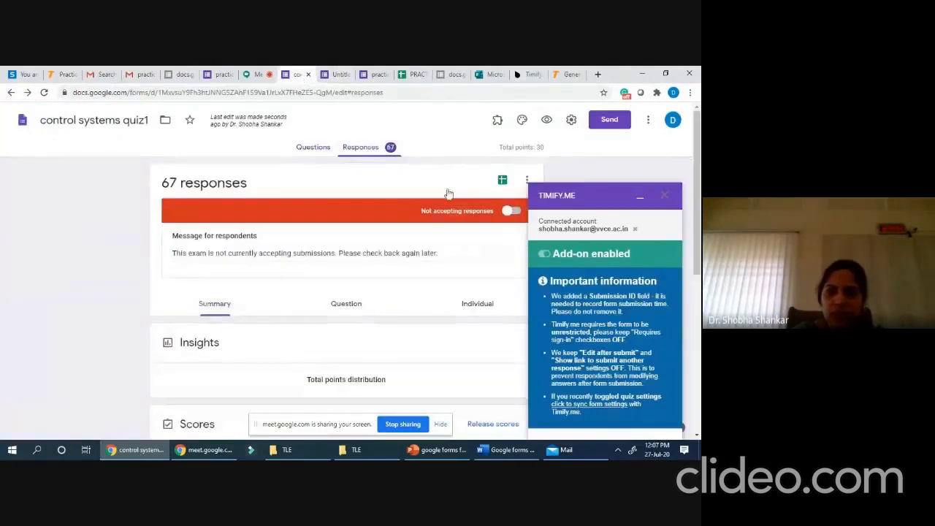
{"action": "left_click", "coordinate": [502, 182]}
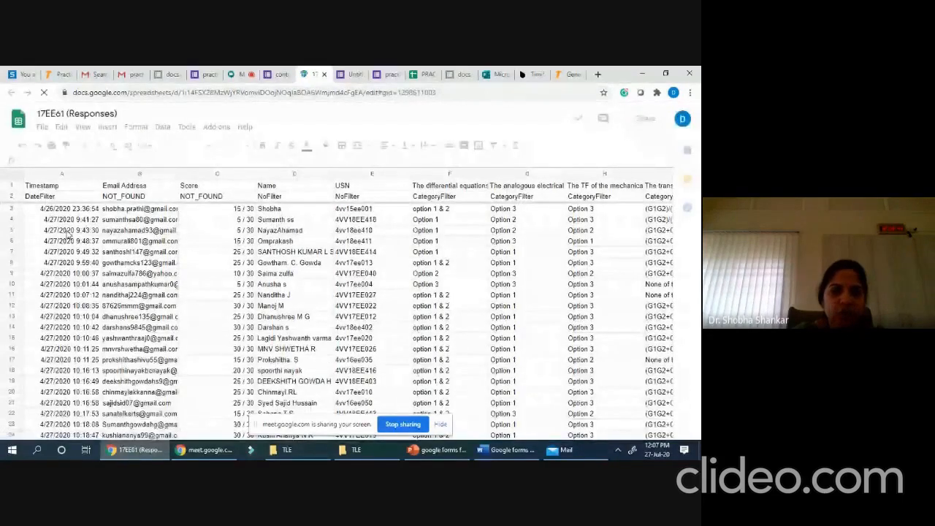
- Browse the Form Responses 1 rows, then return to the Google Meet call
{"action": "scroll", "coordinate": [65, 269], "scroll_direction": "down", "scroll_amount": 1}
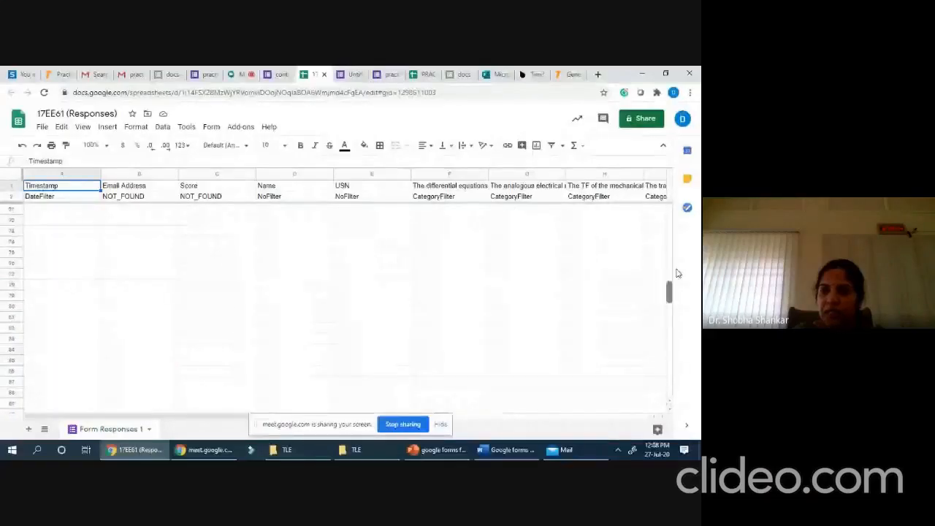
{"action": "left_click_drag", "start_coordinate": [677, 274], "coordinate": [681, 217]}
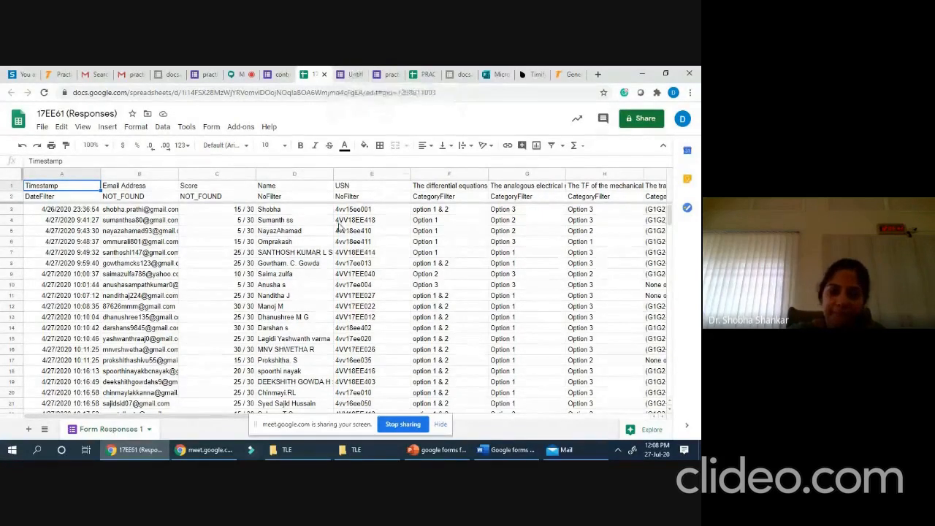
{"action": "left_click", "coordinate": [240, 74]}
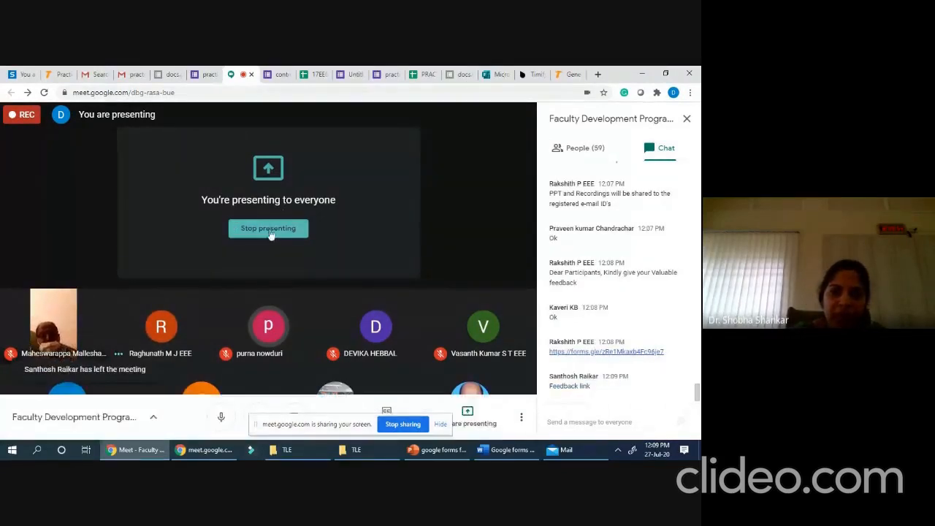
- Copy the practice test form's respondent link from the Send form Link tab
{"action": "left_click", "coordinate": [358, 76]}
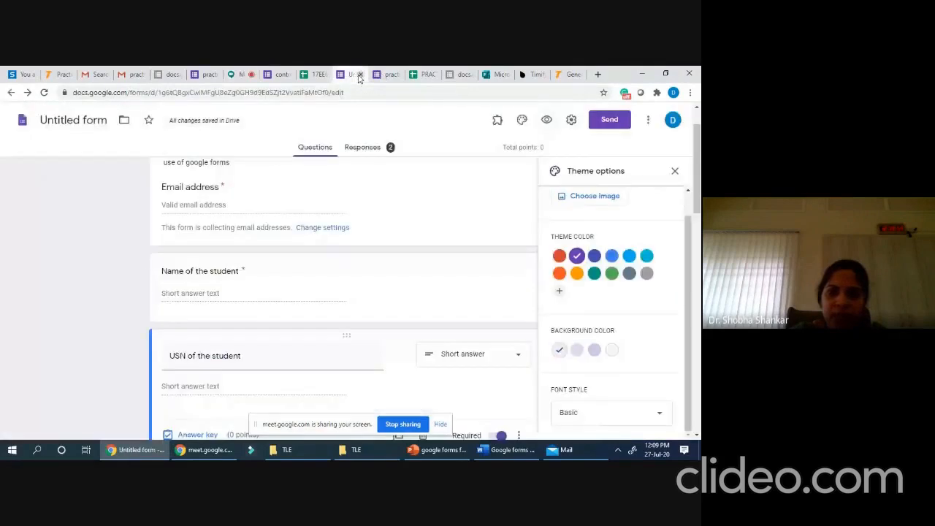
{"action": "scroll", "coordinate": [632, 144], "scroll_direction": "up", "scroll_amount": 1}
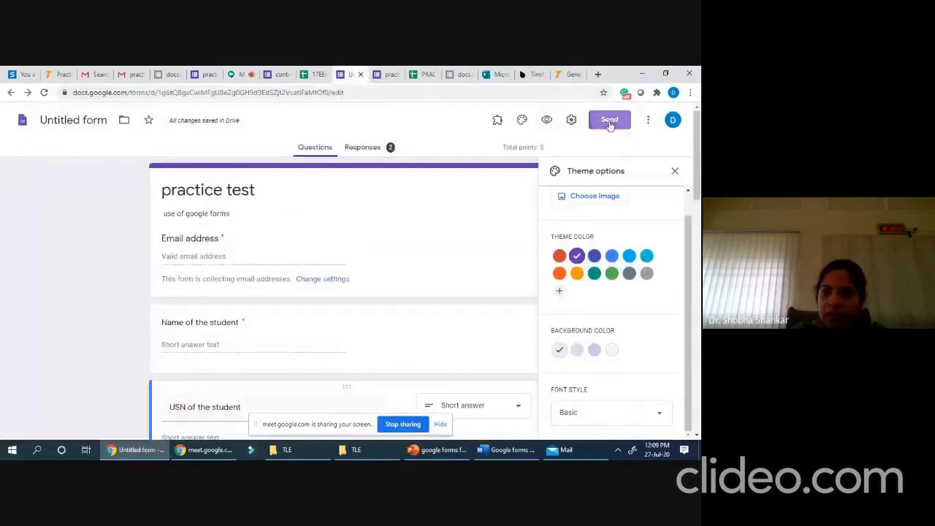
{"action": "left_click", "coordinate": [610, 121]}
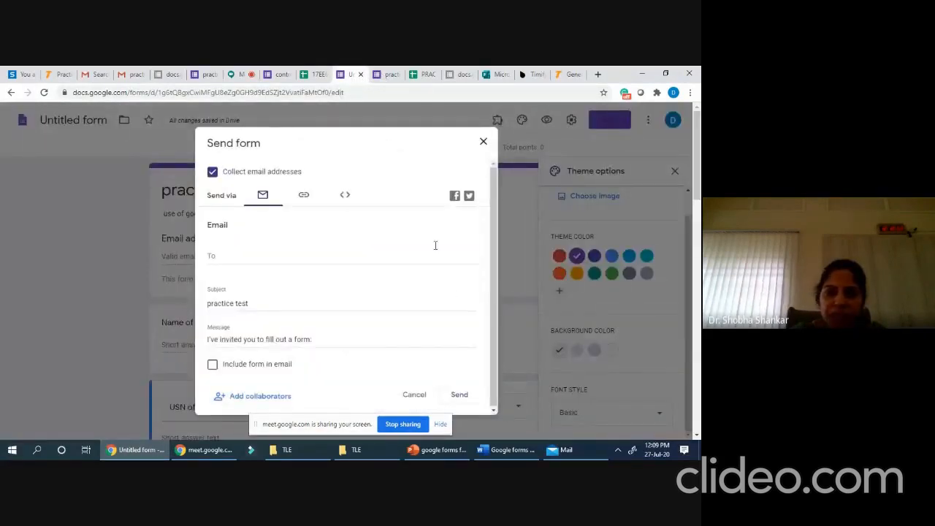
{"action": "left_click", "coordinate": [304, 197]}
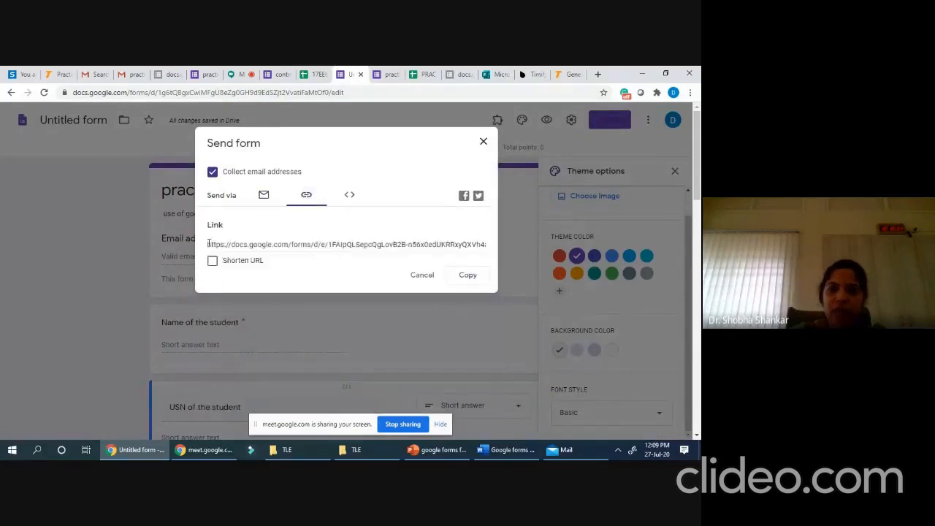
{"action": "left_click_drag", "start_coordinate": [208, 244], "coordinate": [476, 244]}
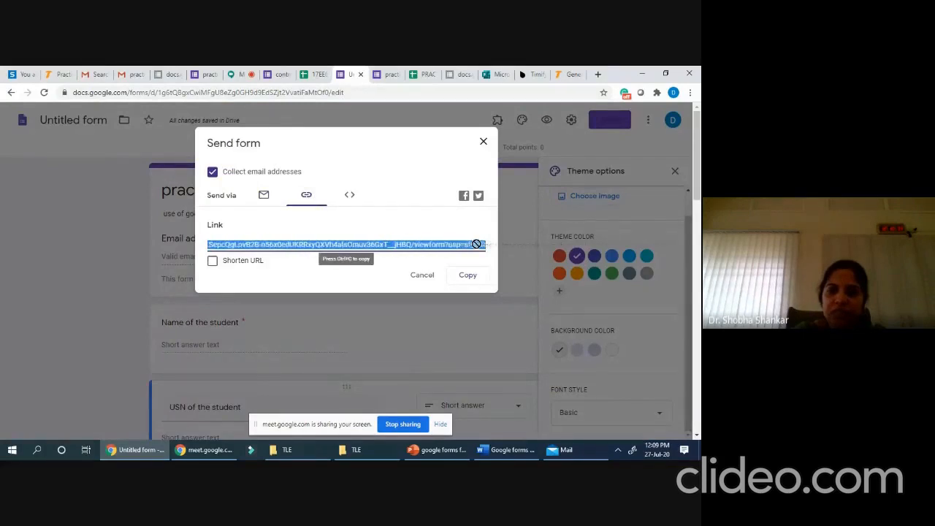
{"action": "right_click", "coordinate": [379, 247]}
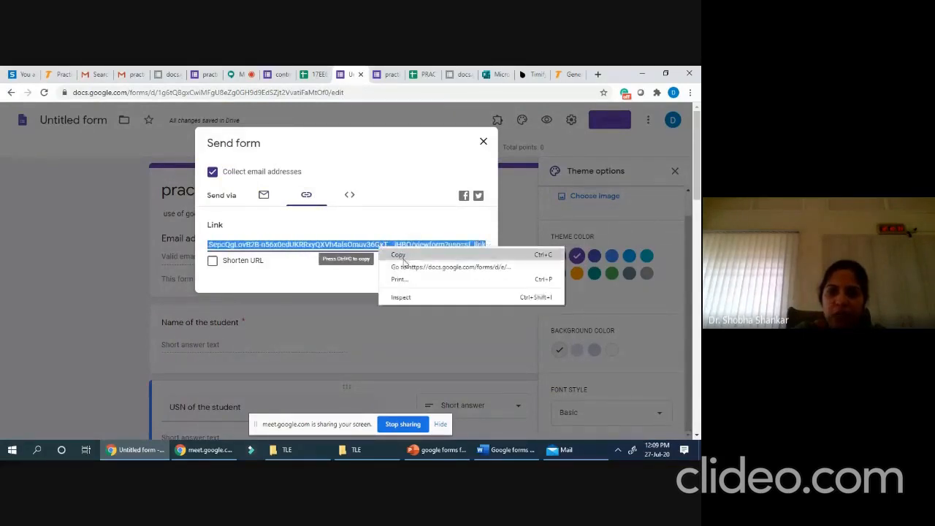
{"action": "left_click", "coordinate": [404, 253]}
- Paste the practice form link into a new tab and scroll through the live respondent page
{"action": "left_click", "coordinate": [597, 74]}
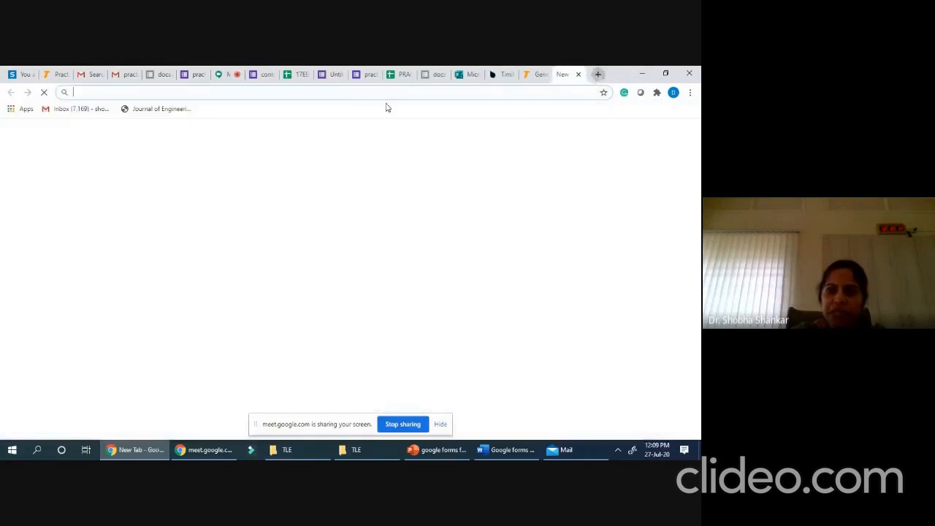
{"action": "left_click", "coordinate": [104, 93]}
{"action": "right_click", "coordinate": [104, 94]}
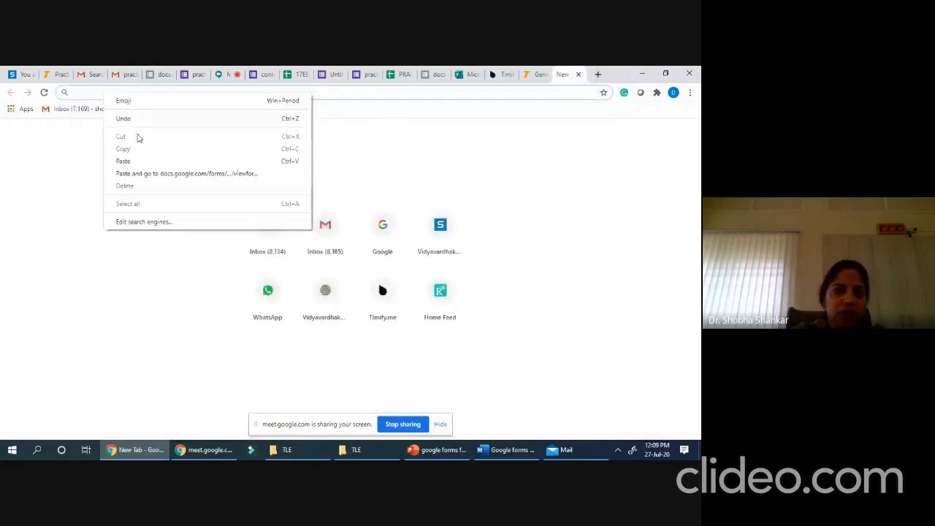
{"action": "left_click", "coordinate": [147, 162]}
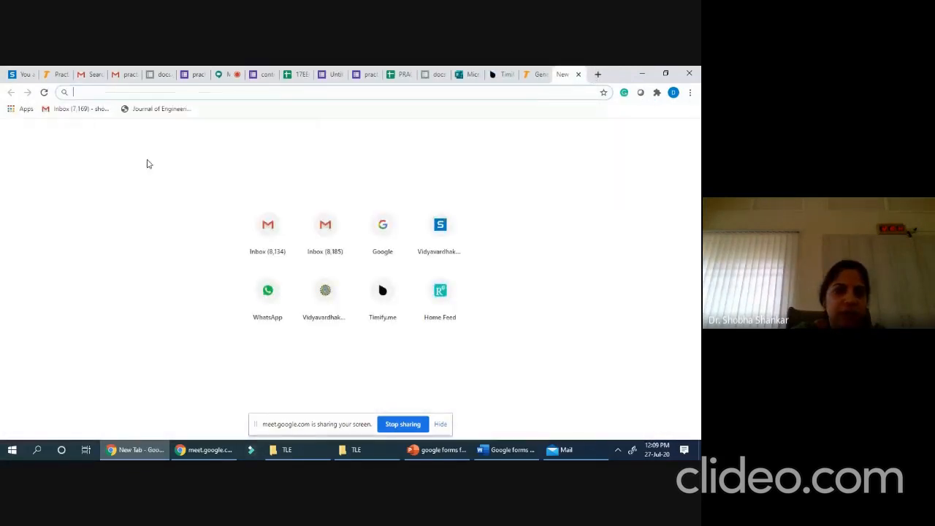
{"action": "type", "text": "https://docs.google.com/forms/d/e/1FAIpQLSepcQgLovB2B-n56x0edUKRRxyQXVh4alsOmuv36GxT__jHBQ/viewform?usp=sf_link"}
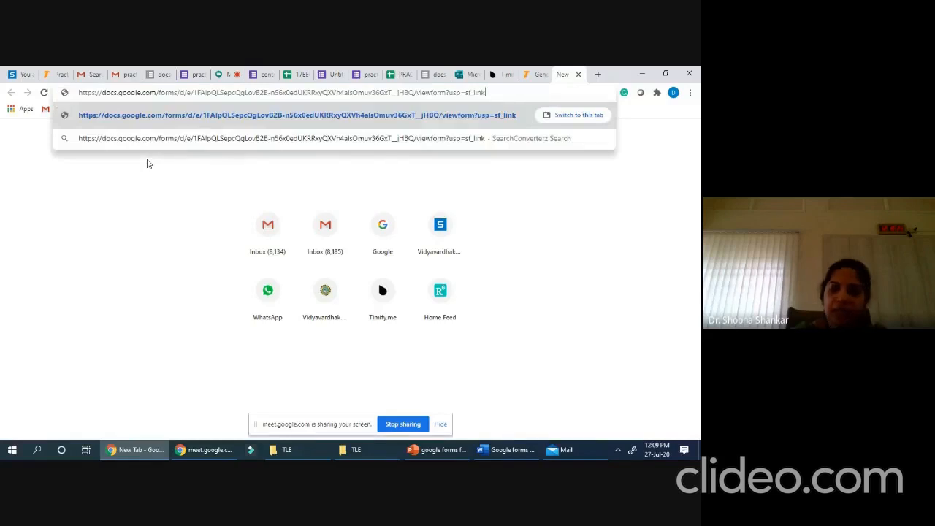
{"action": "key", "text": "Return"}
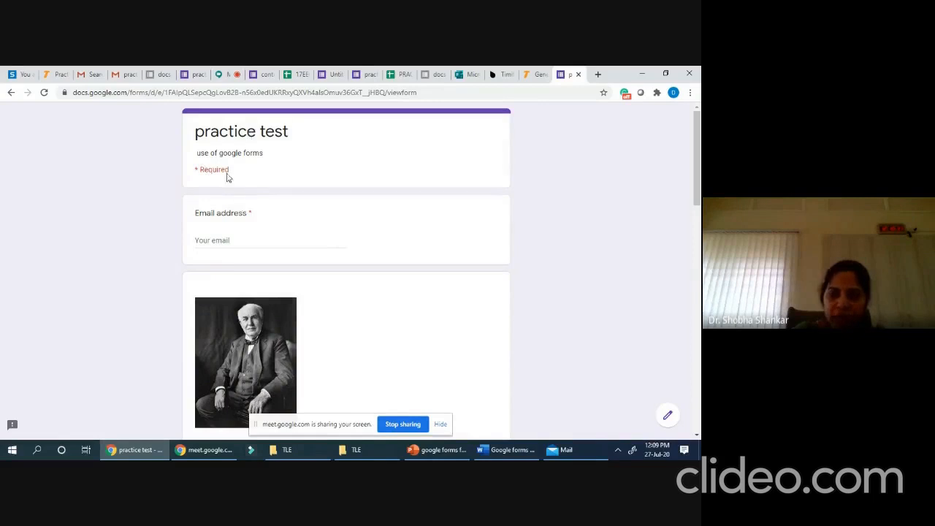
{"action": "scroll", "coordinate": [285, 216], "scroll_direction": "down", "scroll_amount": 15}
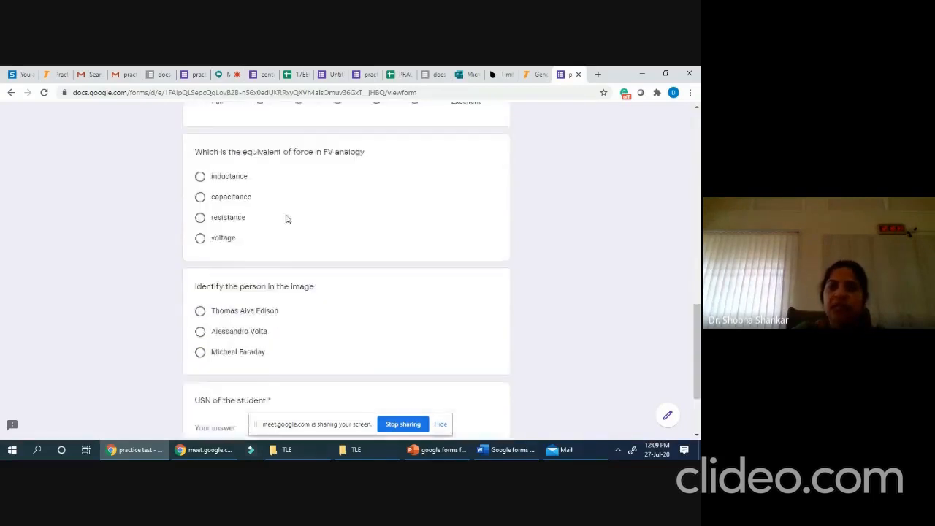
{"action": "scroll", "coordinate": [310, 248], "scroll_direction": "up", "scroll_amount": 15}
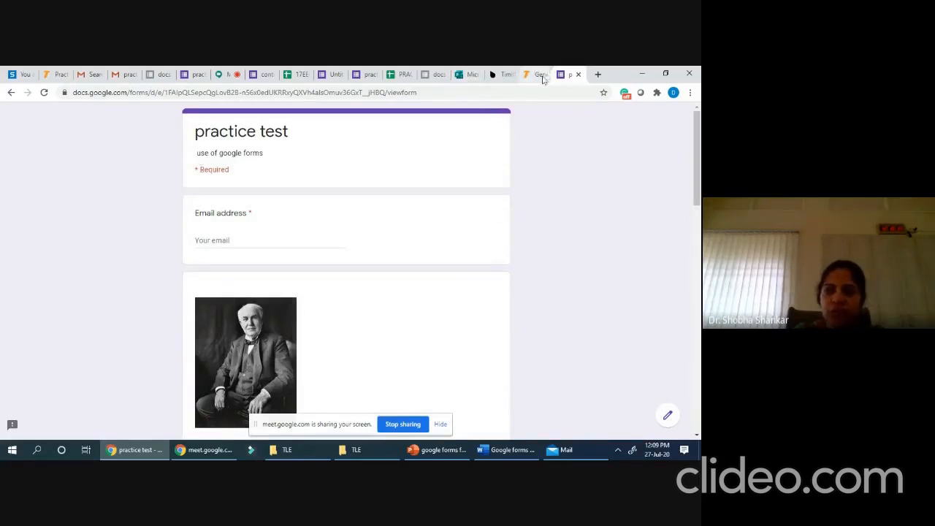
- Check the Meet chat, then return to control systems quiz1's 67 responses
{"action": "left_click", "coordinate": [224, 75]}
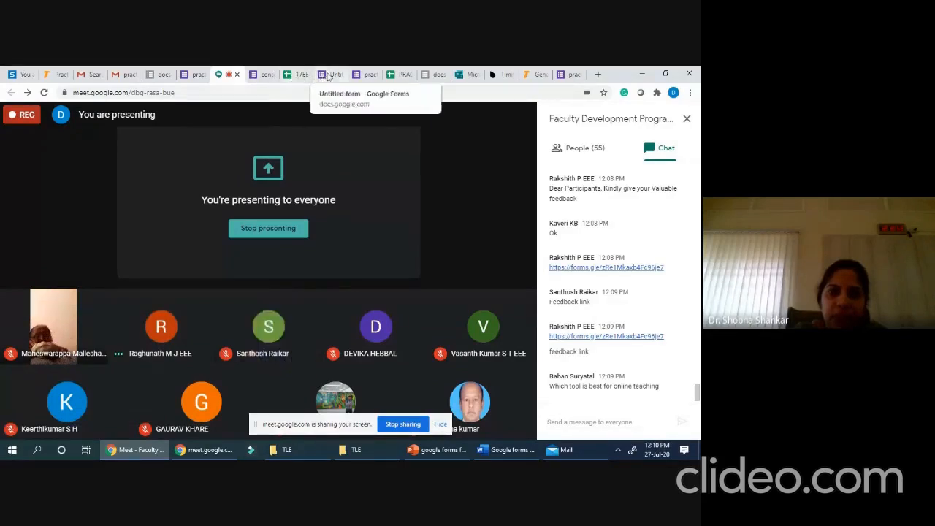
{"action": "left_click", "coordinate": [267, 76]}
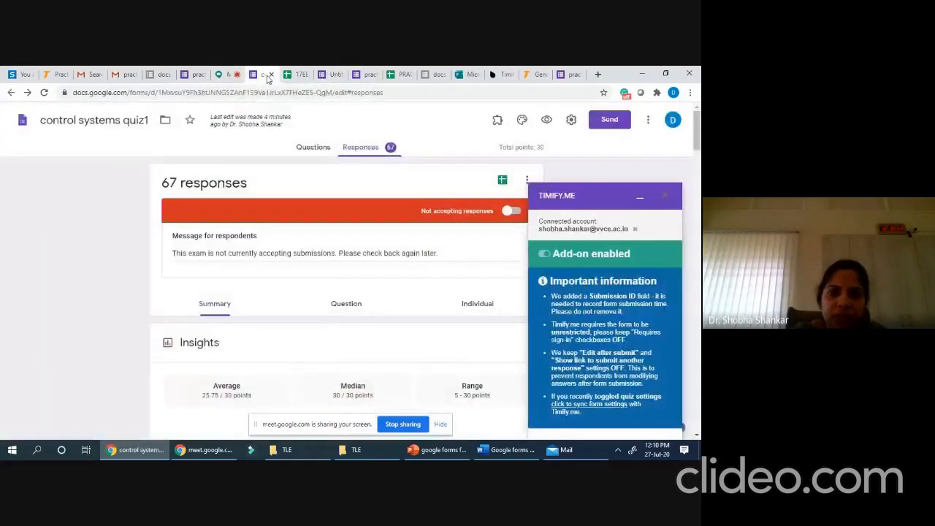
- Show control systems quiz1's questions with the Timify.me panel closed
{"action": "left_click", "coordinate": [314, 148]}
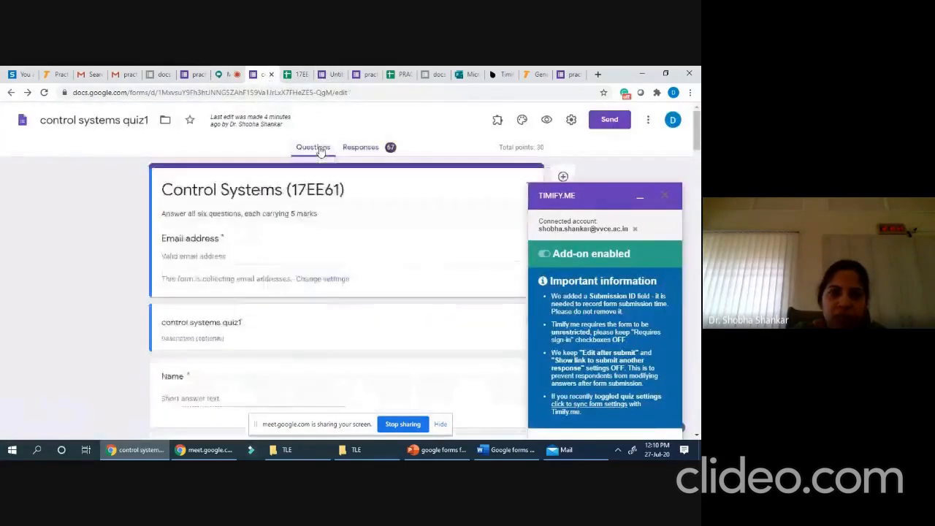
{"action": "left_click", "coordinate": [667, 195]}
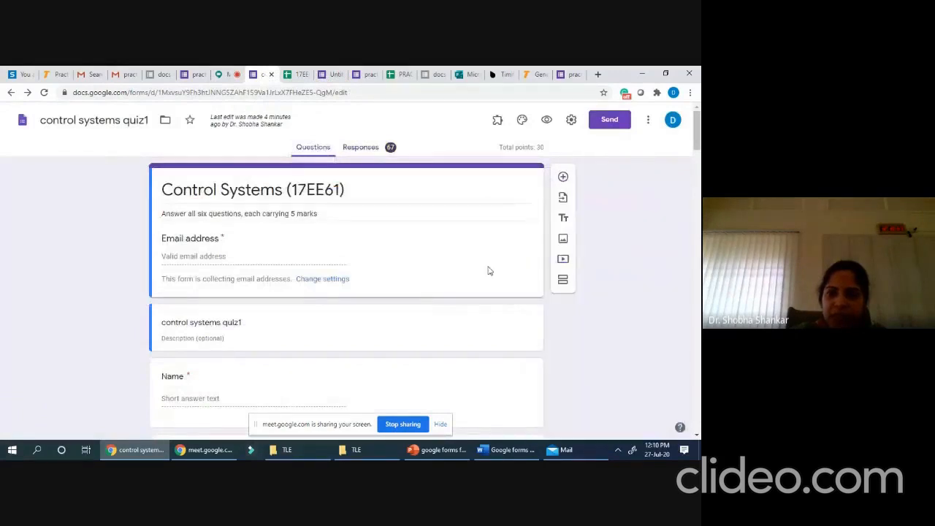
{"action": "scroll", "coordinate": [428, 285], "scroll_direction": "down", "scroll_amount": 3}
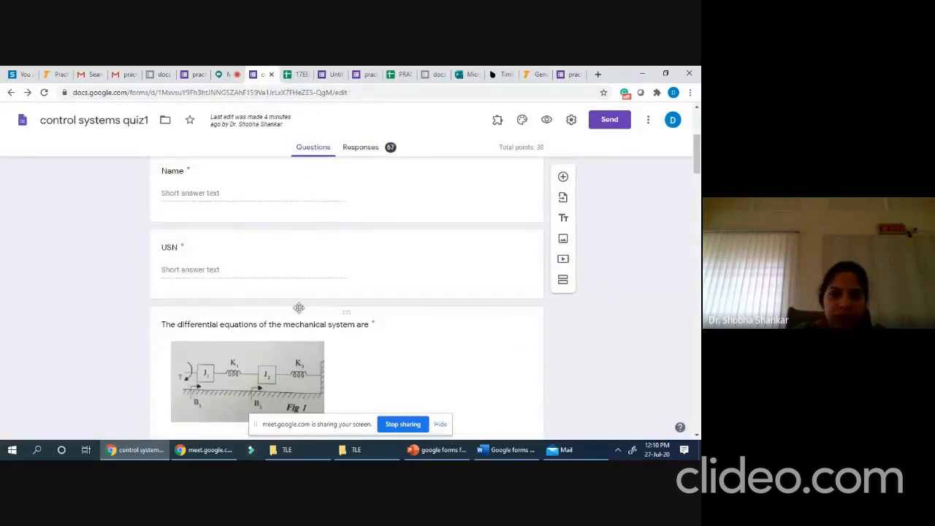
{"action": "scroll", "coordinate": [305, 300], "scroll_direction": "up", "scroll_amount": 3}
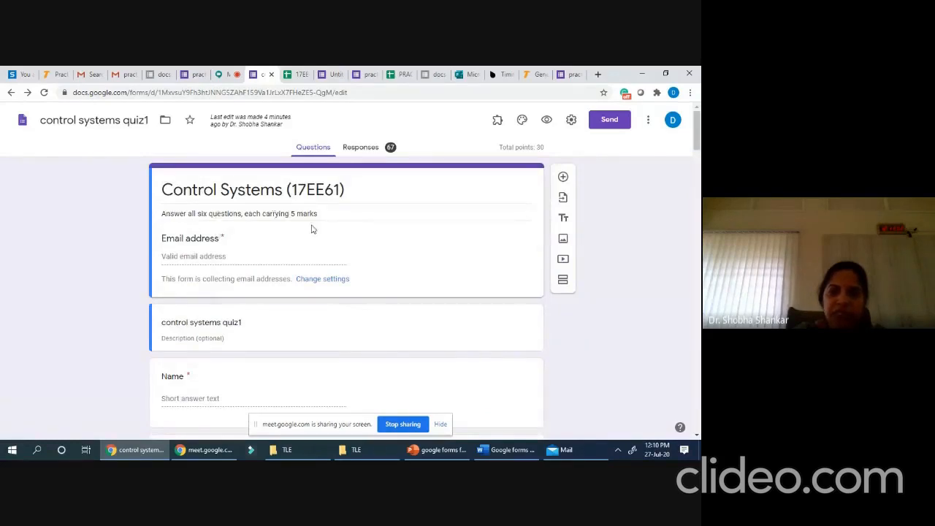
{"action": "scroll", "coordinate": [303, 226], "scroll_direction": "down", "scroll_amount": 5}
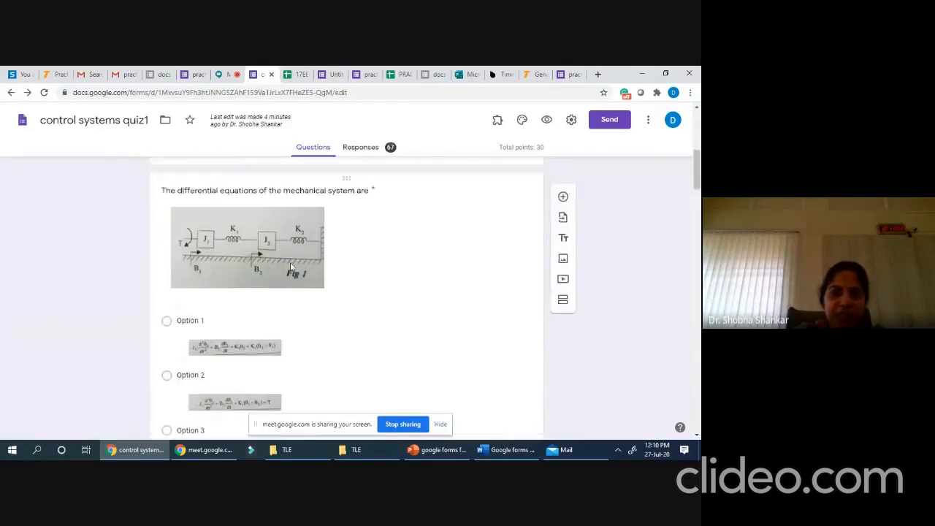
{"action": "scroll", "coordinate": [194, 292], "scroll_direction": "up", "scroll_amount": 2}
{"action": "scroll", "coordinate": [236, 309], "scroll_direction": "down", "scroll_amount": 2}
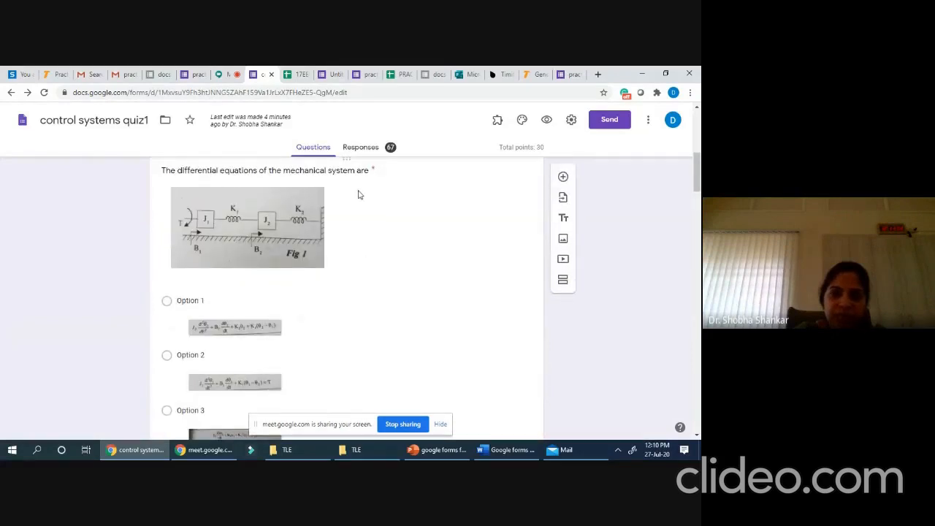
- Open the first question for editing and select its Option 1 answer text
{"action": "left_click", "coordinate": [358, 192]}
{"action": "scroll", "coordinate": [395, 246], "scroll_direction": "down", "scroll_amount": 1}
{"action": "scroll", "coordinate": [443, 326], "scroll_direction": "up", "scroll_amount": 4}
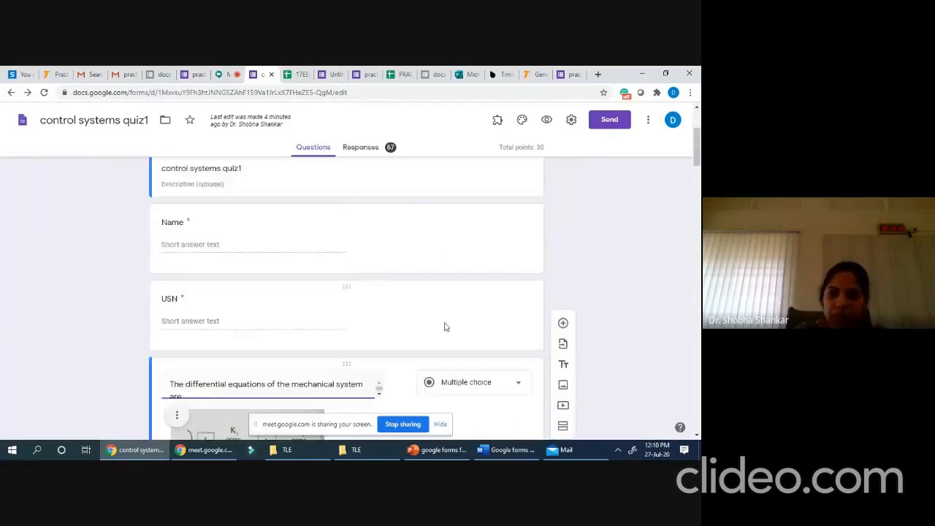
{"action": "scroll", "coordinate": [350, 310], "scroll_direction": "down", "scroll_amount": 10}
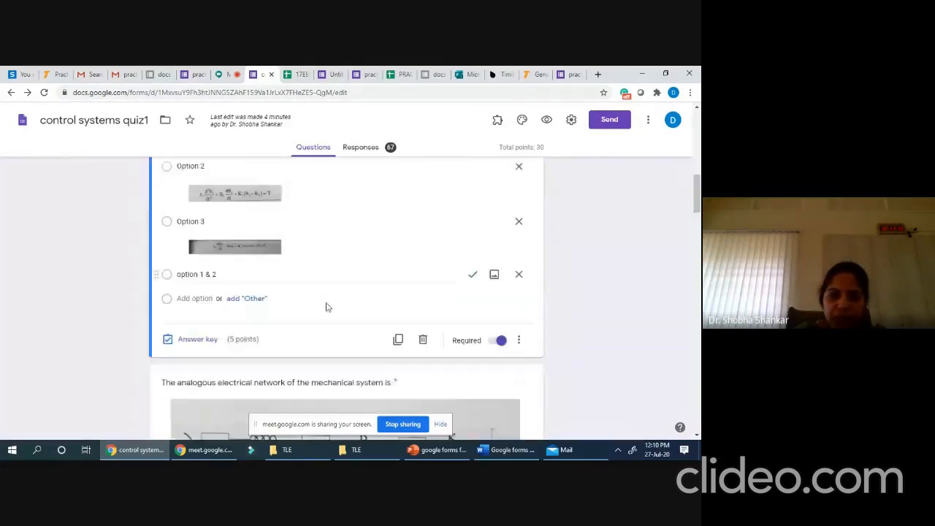
{"action": "scroll", "coordinate": [129, 202], "scroll_direction": "up", "scroll_amount": 2}
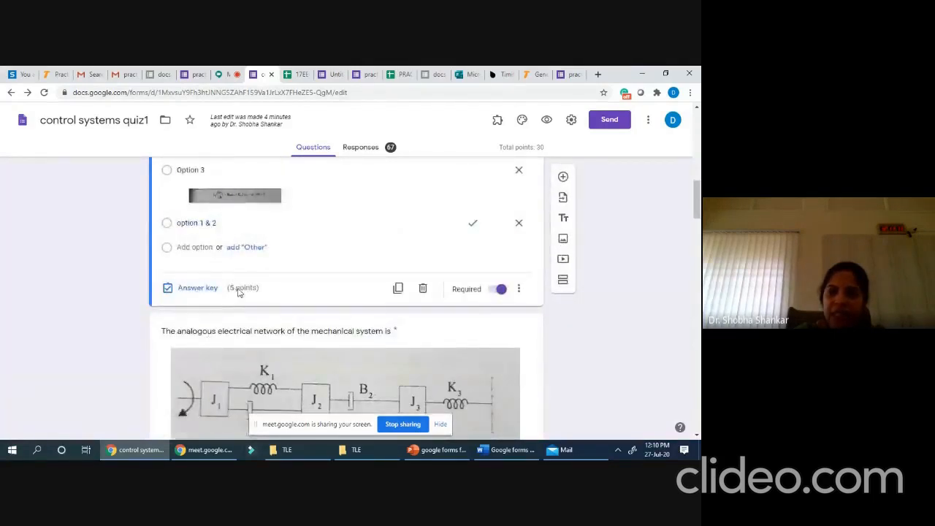
{"action": "scroll", "coordinate": [237, 294], "scroll_direction": "up", "scroll_amount": 1}
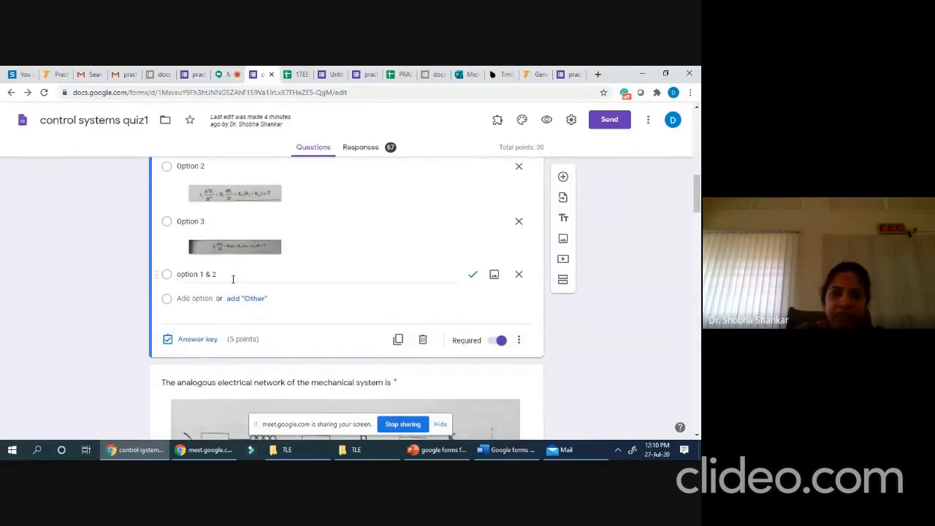
{"action": "scroll", "coordinate": [339, 268], "scroll_direction": "up", "scroll_amount": 2}
{"action": "left_click", "coordinate": [219, 214]}
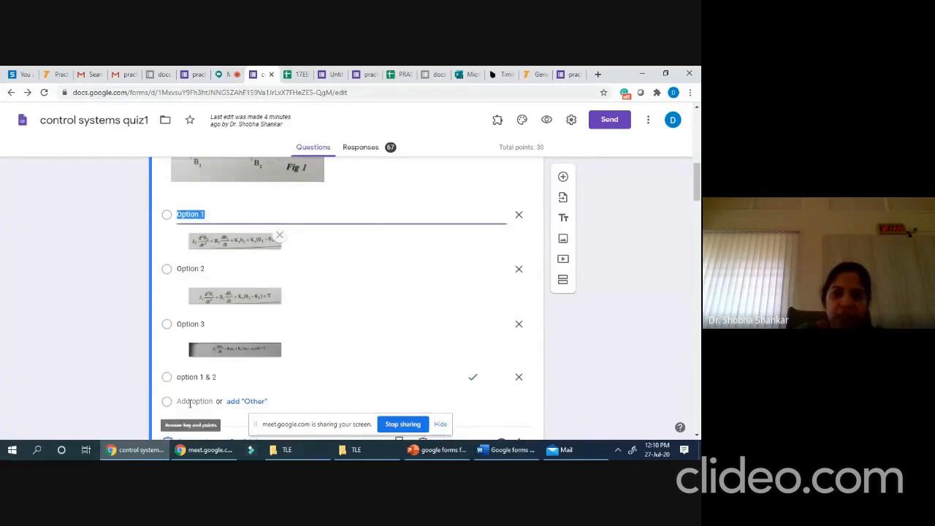
{"action": "scroll", "coordinate": [179, 373], "scroll_direction": "down", "scroll_amount": 2}
{"action": "left_click", "coordinate": [197, 340]}
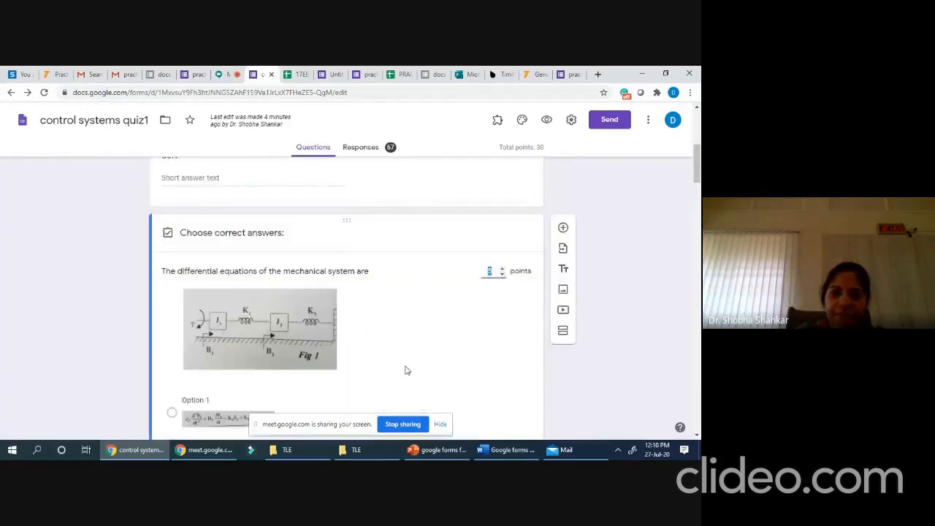
{"action": "scroll", "coordinate": [404, 358], "scroll_direction": "down", "scroll_amount": 4}
{"action": "scroll", "coordinate": [393, 348], "scroll_direction": "down", "scroll_amount": 1}
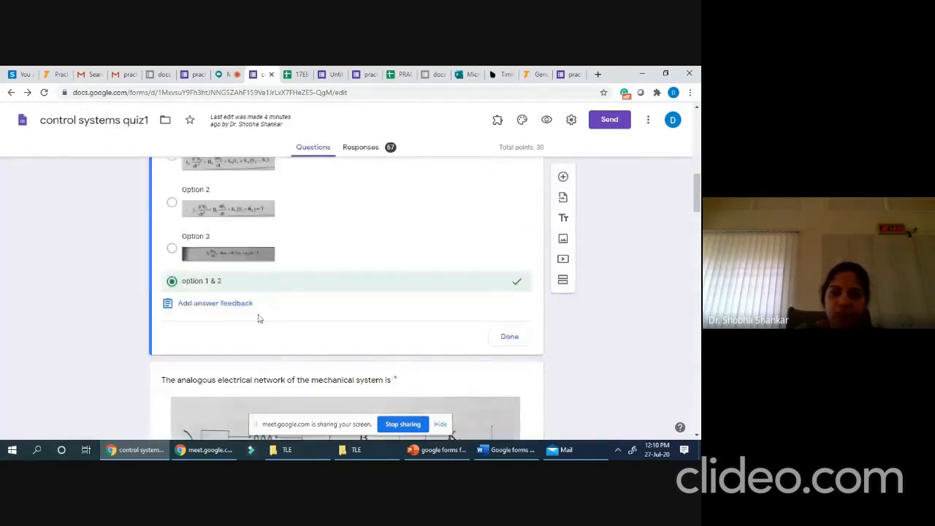
{"action": "left_click", "coordinate": [204, 305]}
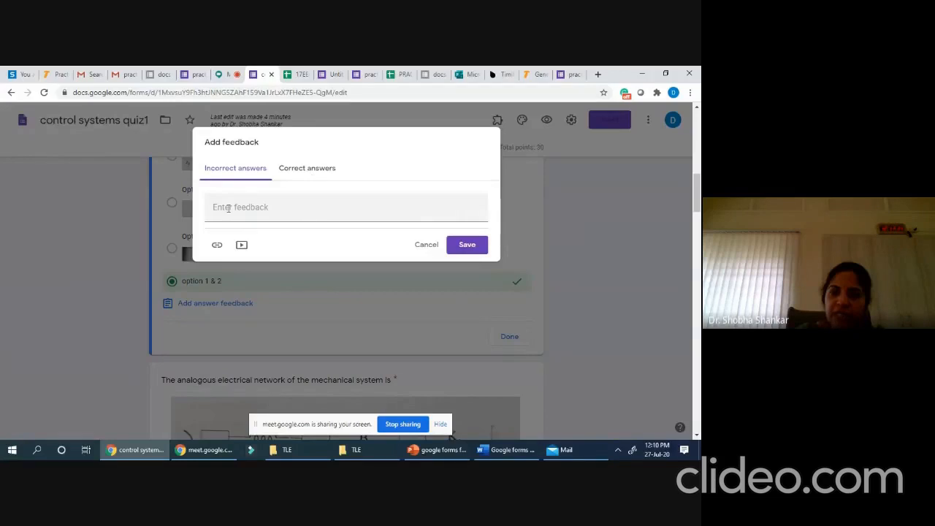
{"action": "left_click", "coordinate": [418, 247]}
{"action": "scroll", "coordinate": [328, 313], "scroll_direction": "up", "scroll_amount": 1}
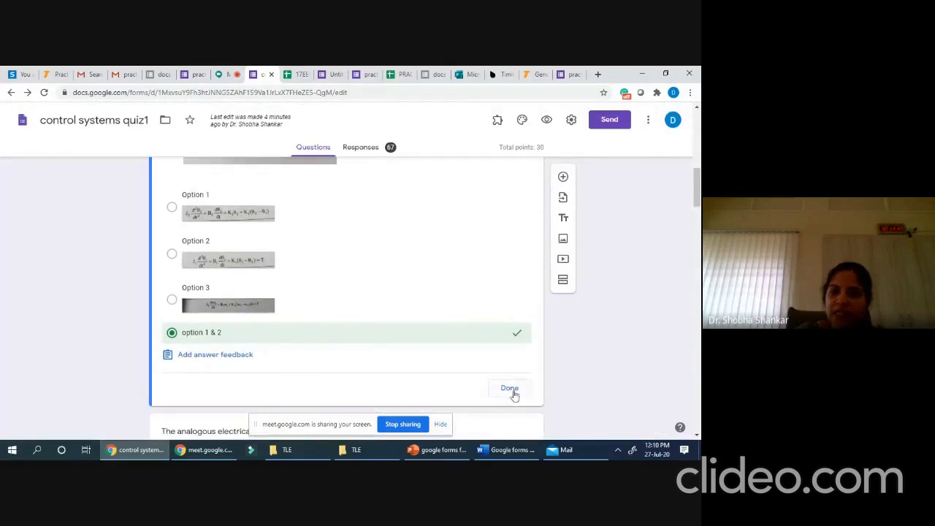
{"action": "left_click", "coordinate": [514, 395]}
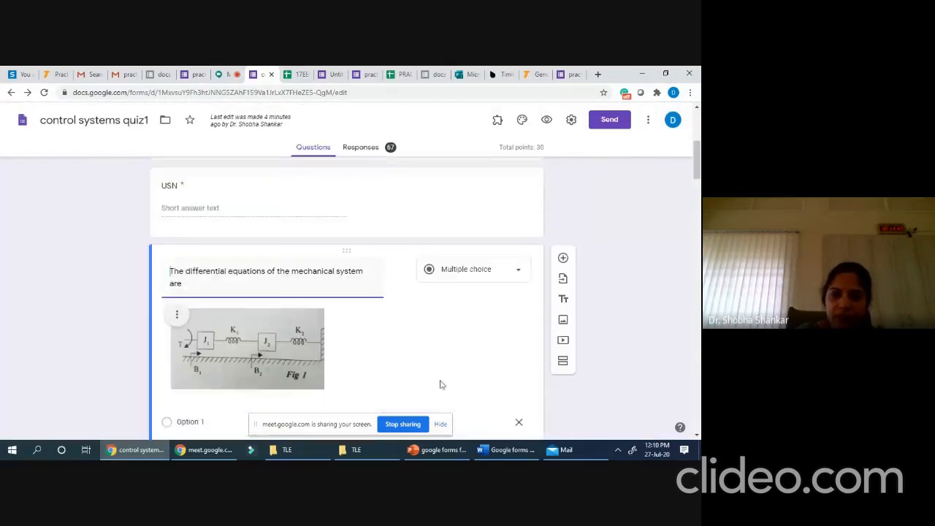
{"action": "scroll", "coordinate": [343, 336], "scroll_direction": "down", "scroll_amount": 2}
{"action": "scroll", "coordinate": [338, 319], "scroll_direction": "down", "scroll_amount": 2}
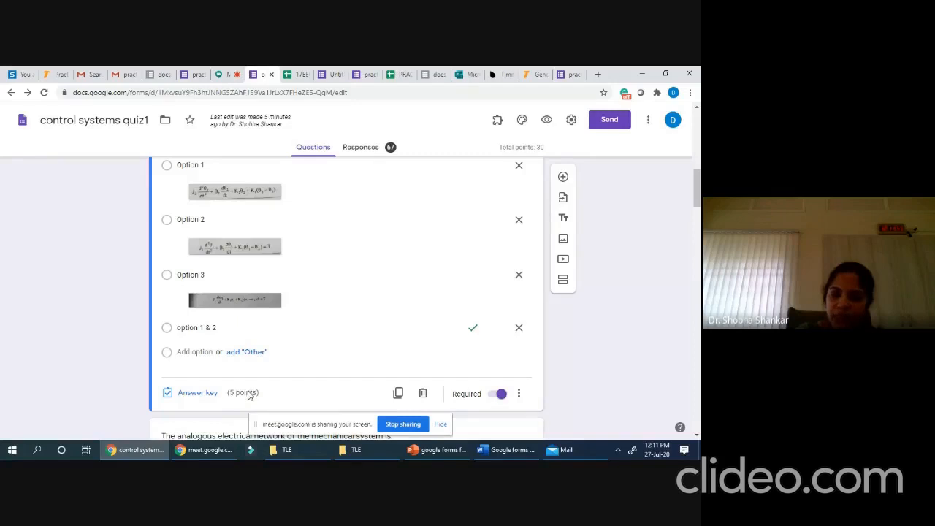
{"action": "scroll", "coordinate": [249, 393], "scroll_direction": "up", "scroll_amount": 1}
{"action": "scroll", "coordinate": [249, 393], "scroll_direction": "down", "scroll_amount": 3}
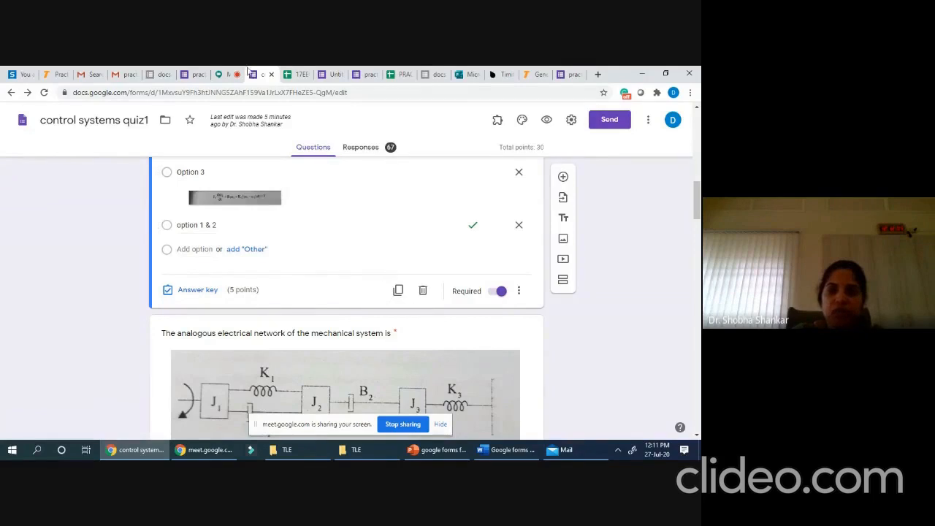
- Check the Meet presenting view and chat, then return to the practice test form
{"action": "left_click", "coordinate": [224, 74]}
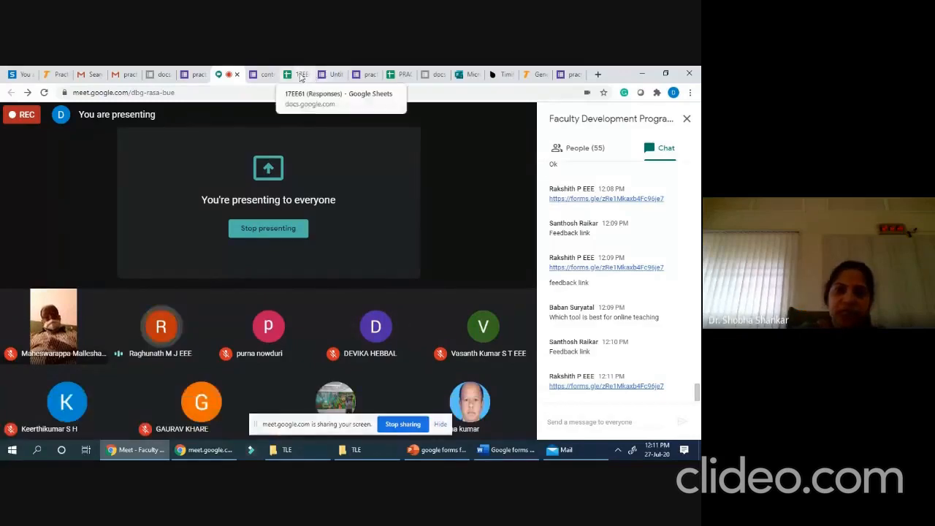
{"action": "left_click", "coordinate": [328, 75]}
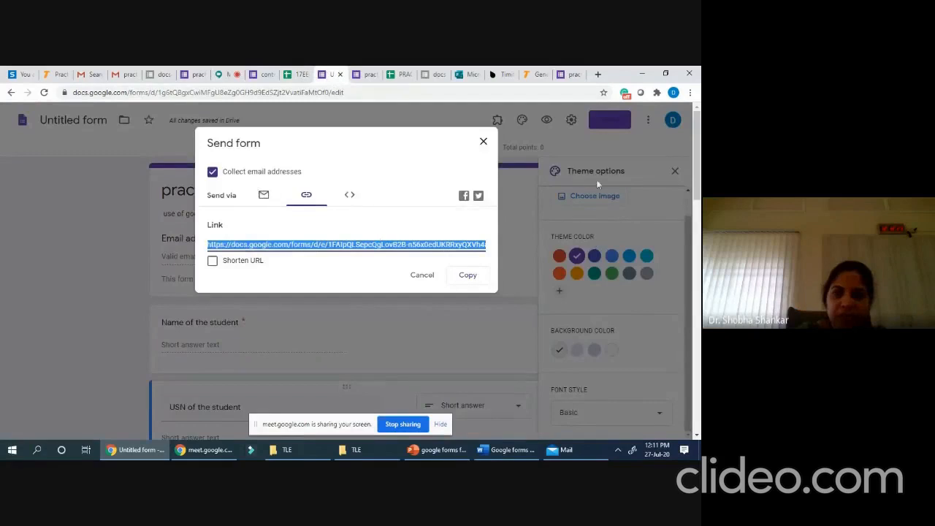
- Dismiss the Send form dialog and open the practice test form's Settings
{"action": "left_click", "coordinate": [483, 142]}
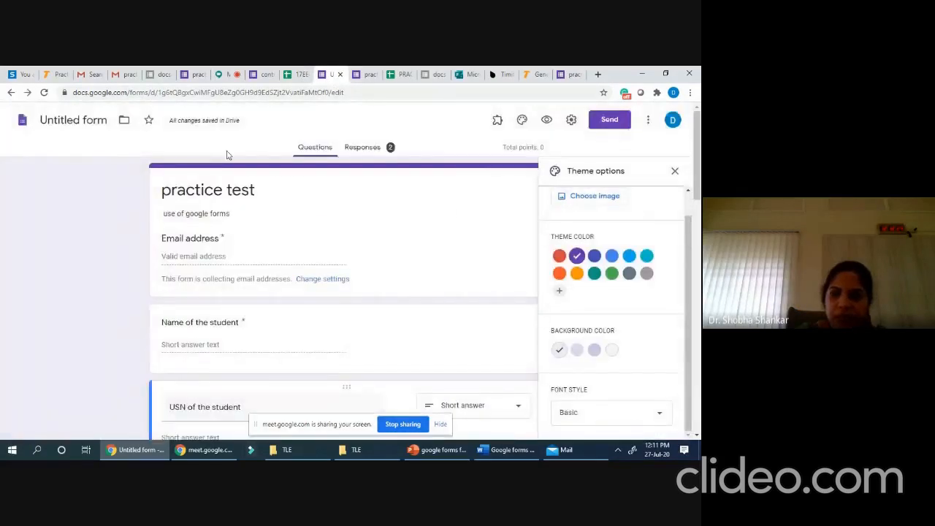
{"action": "left_click", "coordinate": [594, 122]}
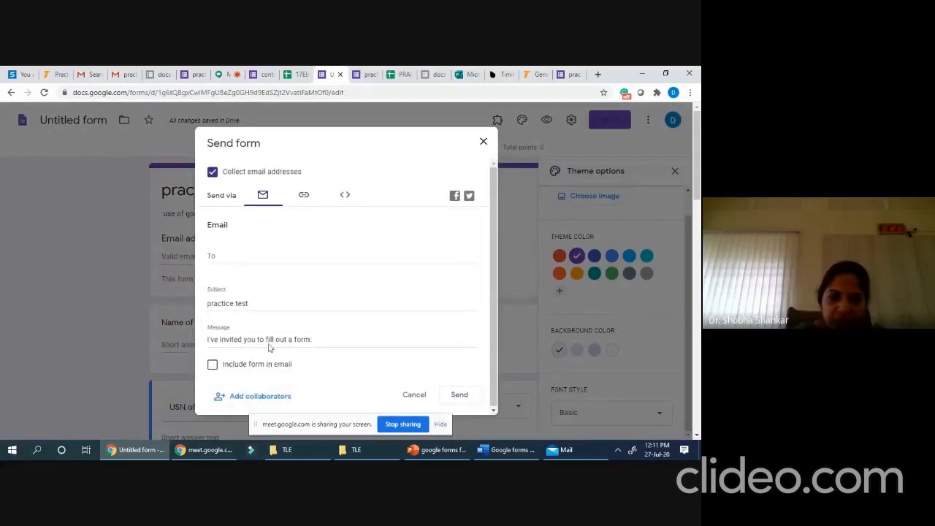
{"action": "left_click", "coordinate": [483, 143]}
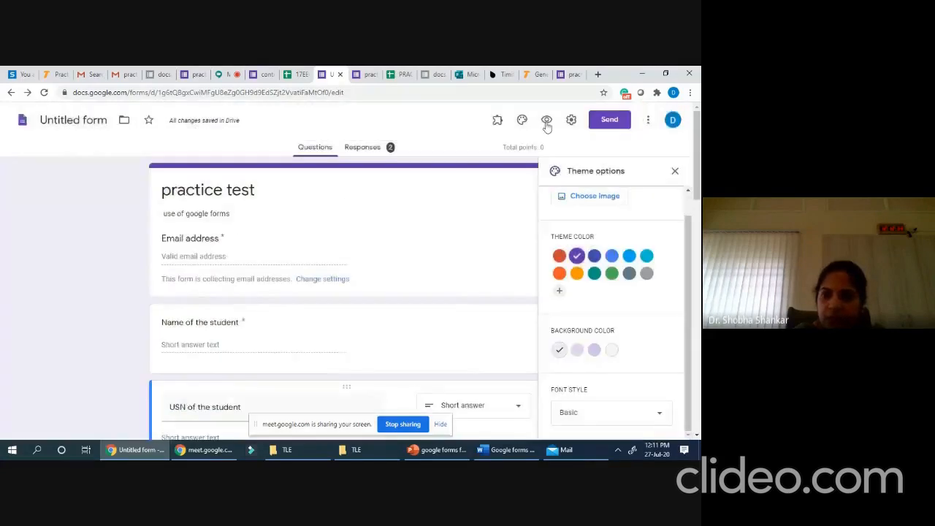
{"action": "left_click", "coordinate": [571, 121]}
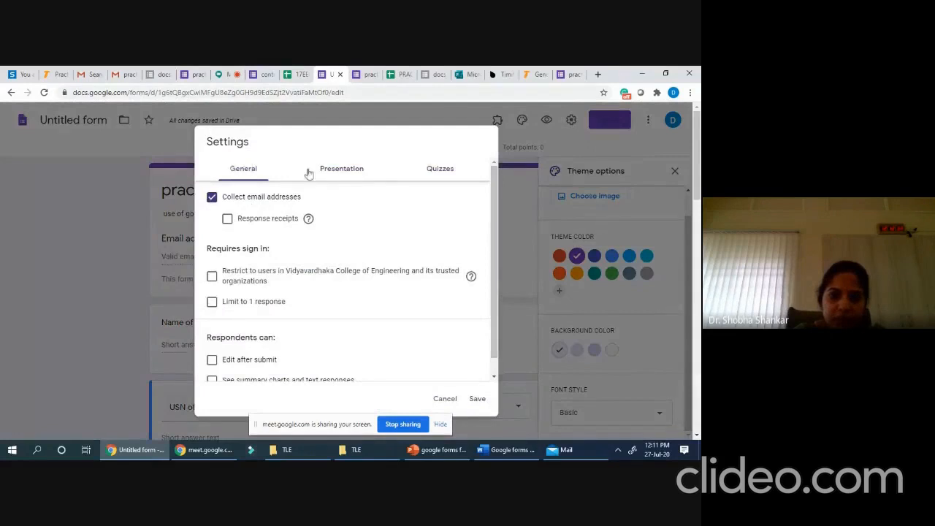
- Limit the practice test form to 1 response per signed-in respondent and save the settings
{"action": "left_click", "coordinate": [331, 171]}
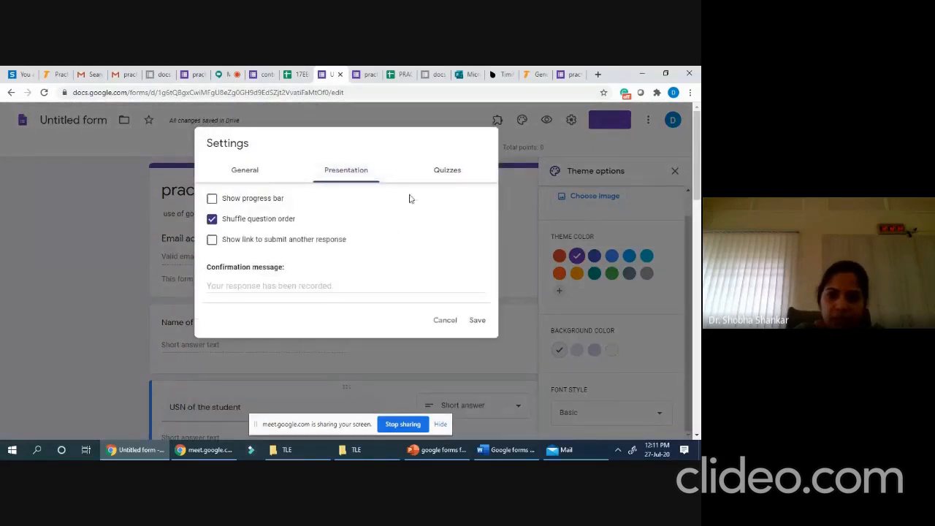
{"action": "left_click", "coordinate": [448, 171]}
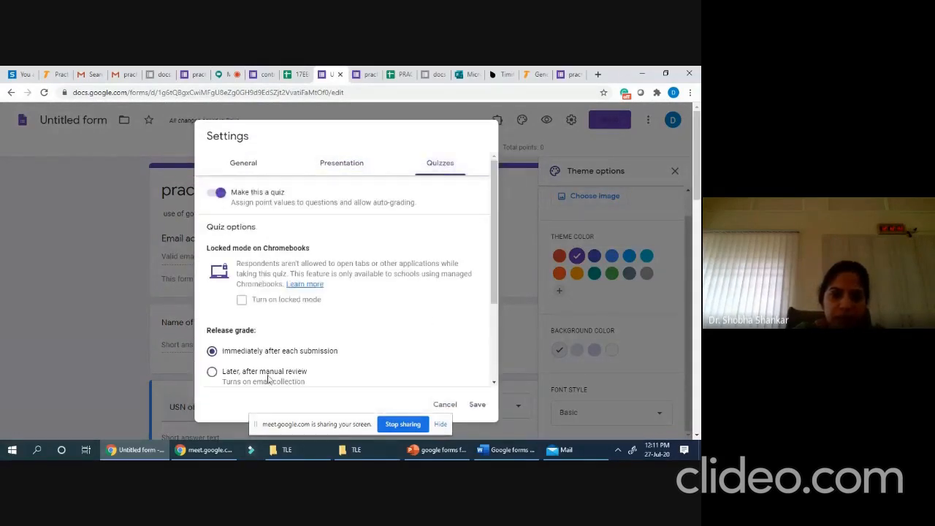
{"action": "left_click", "coordinate": [235, 165]}
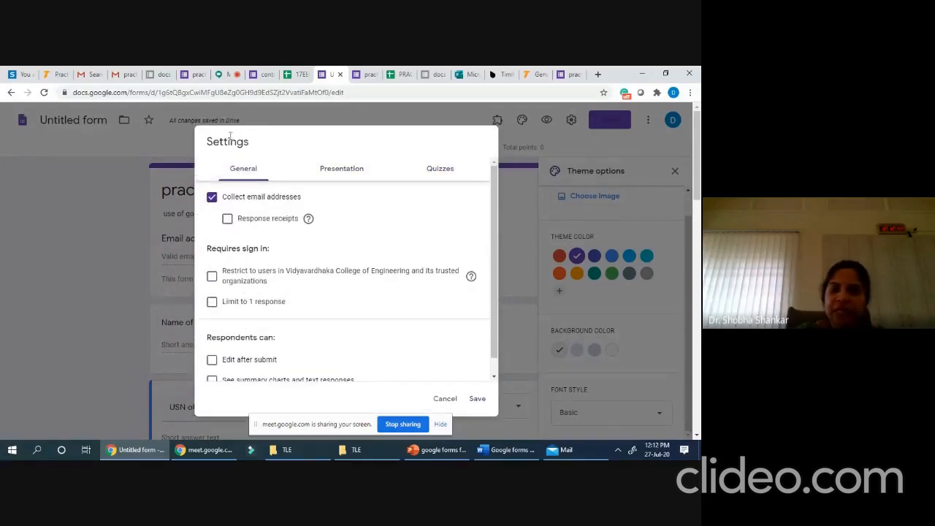
{"action": "left_click", "coordinate": [212, 303]}
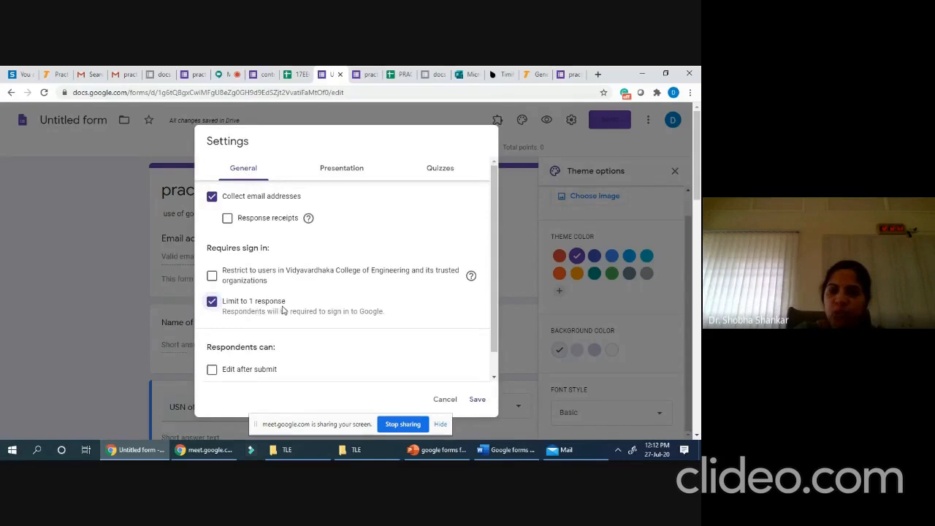
{"action": "scroll", "coordinate": [438, 360], "scroll_direction": "down", "scroll_amount": 1}
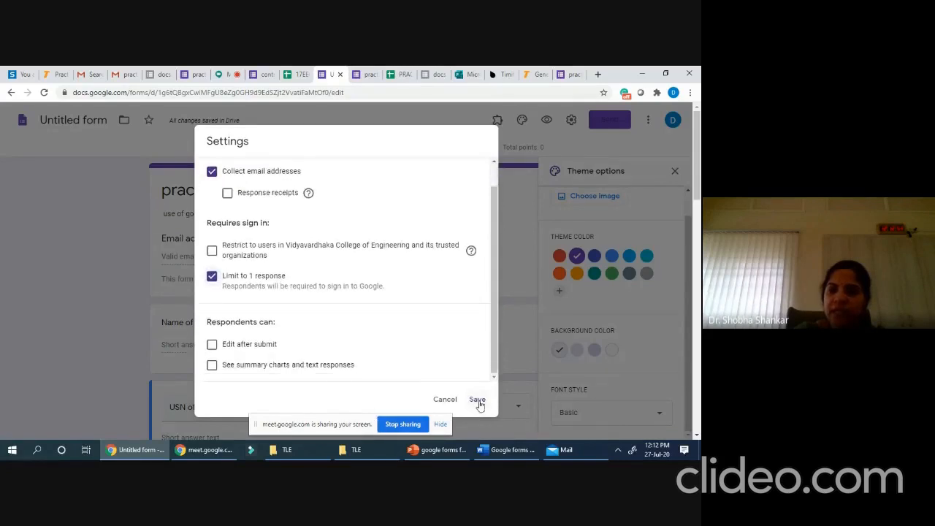
{"action": "left_click", "coordinate": [477, 402]}
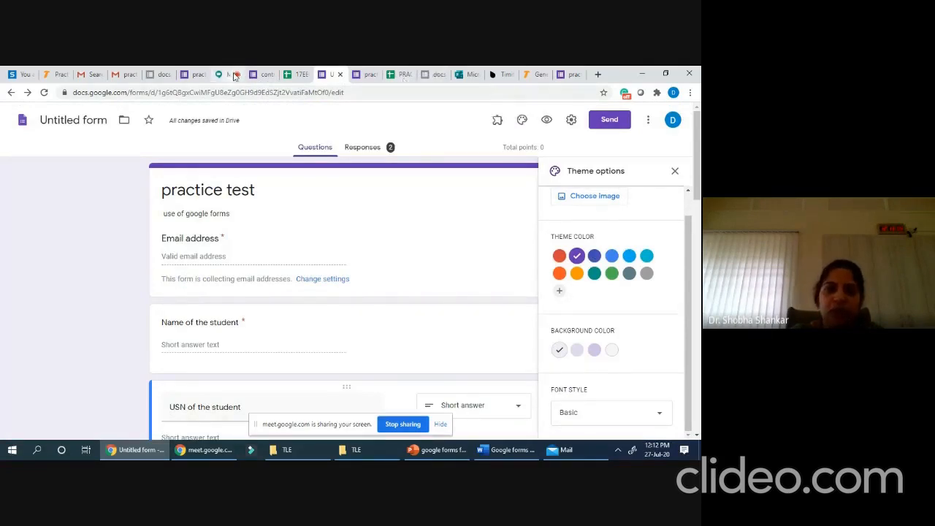
- Switch back to the Google Meet call showing the presentation and chat panel
{"action": "left_click", "coordinate": [234, 76]}
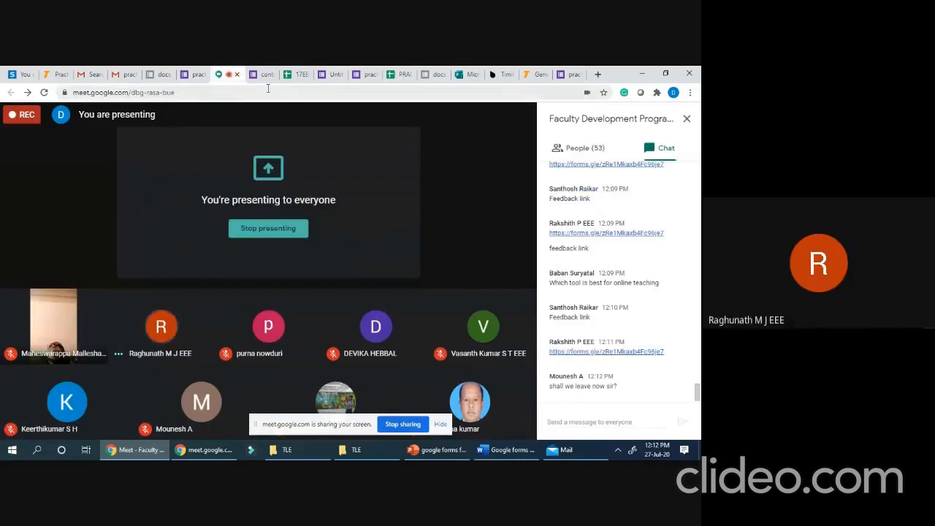